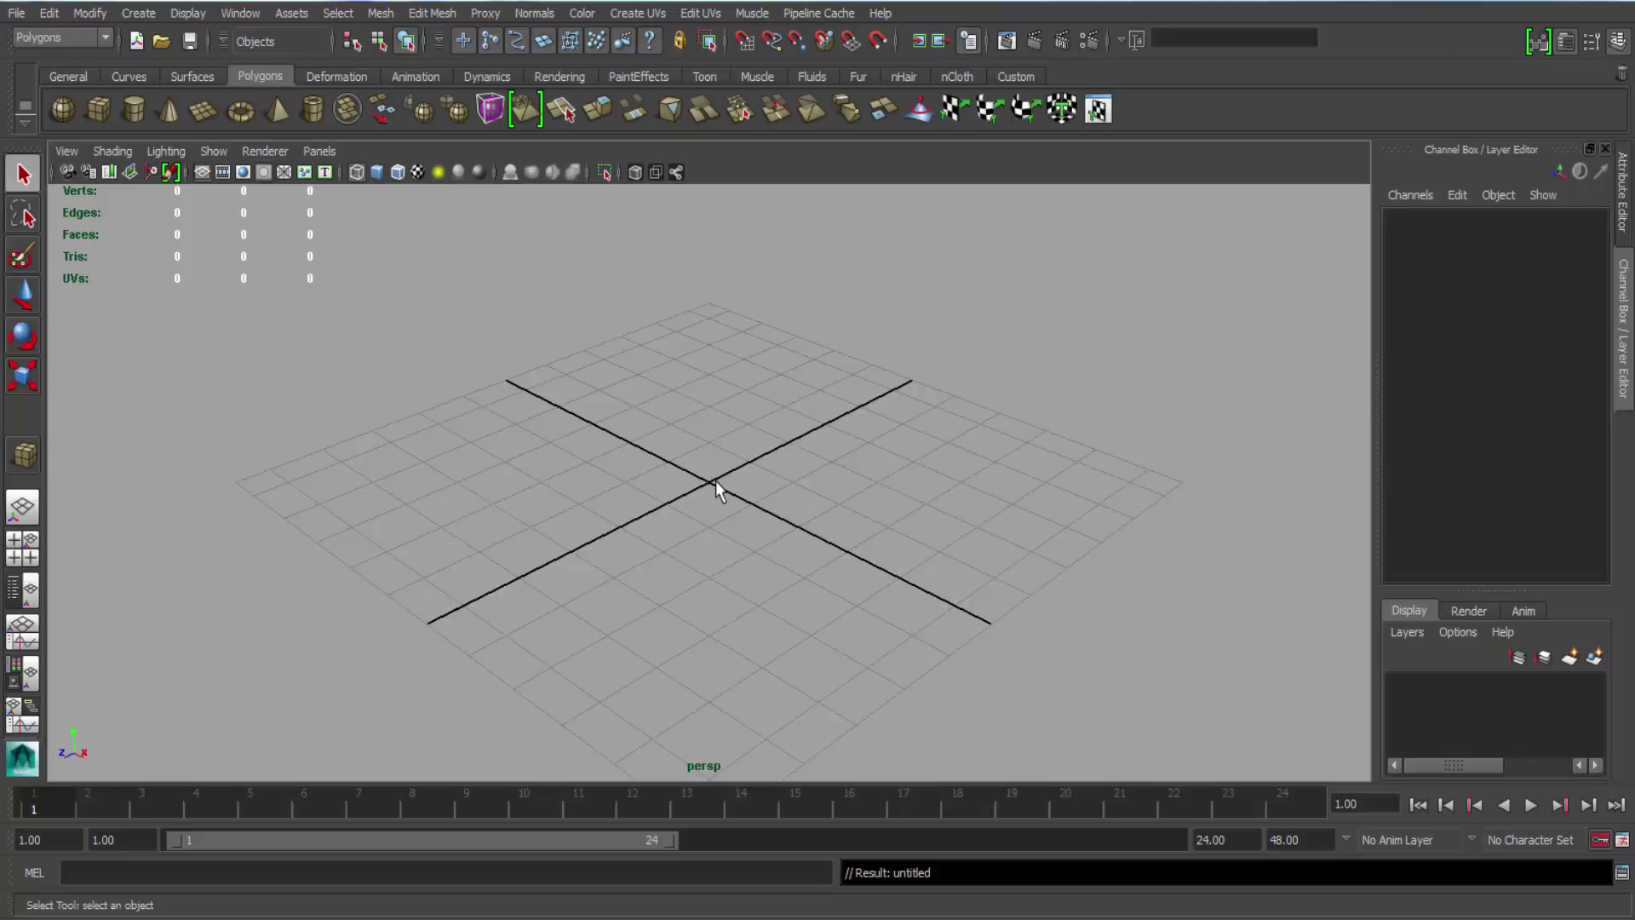
Draw a polygon cube on the grid, 32 wide, 48 deep and about 90 high.
left_click_drag(599, 519, 770, 596, "alt")
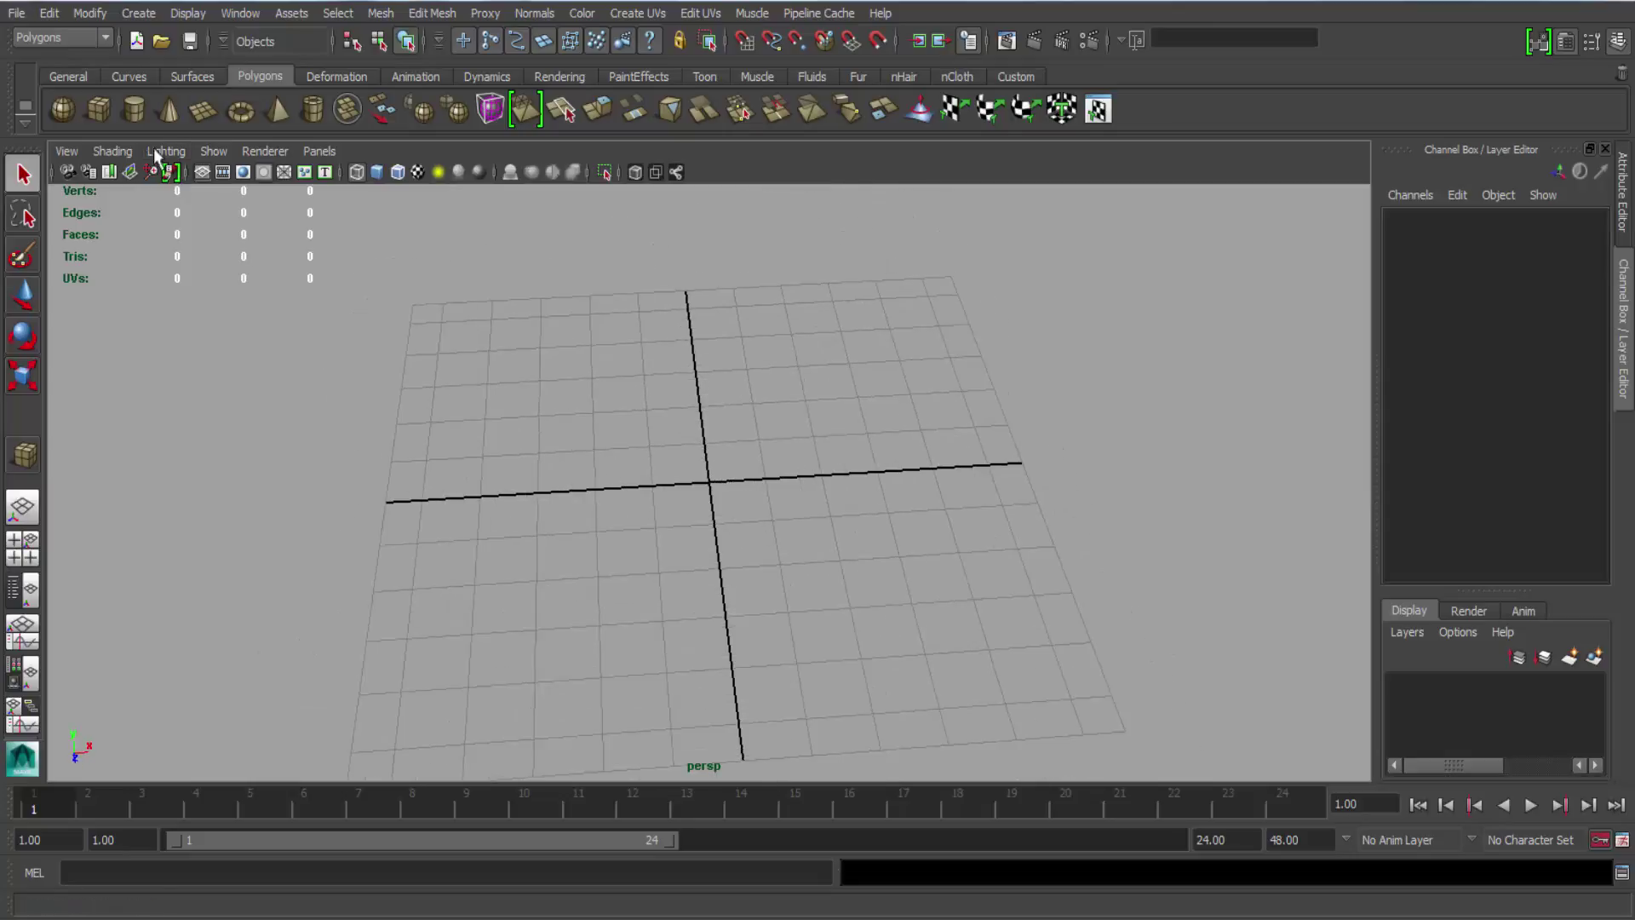
left_click(100, 108)
left_click_drag(693, 555, 600, 202, "alt")
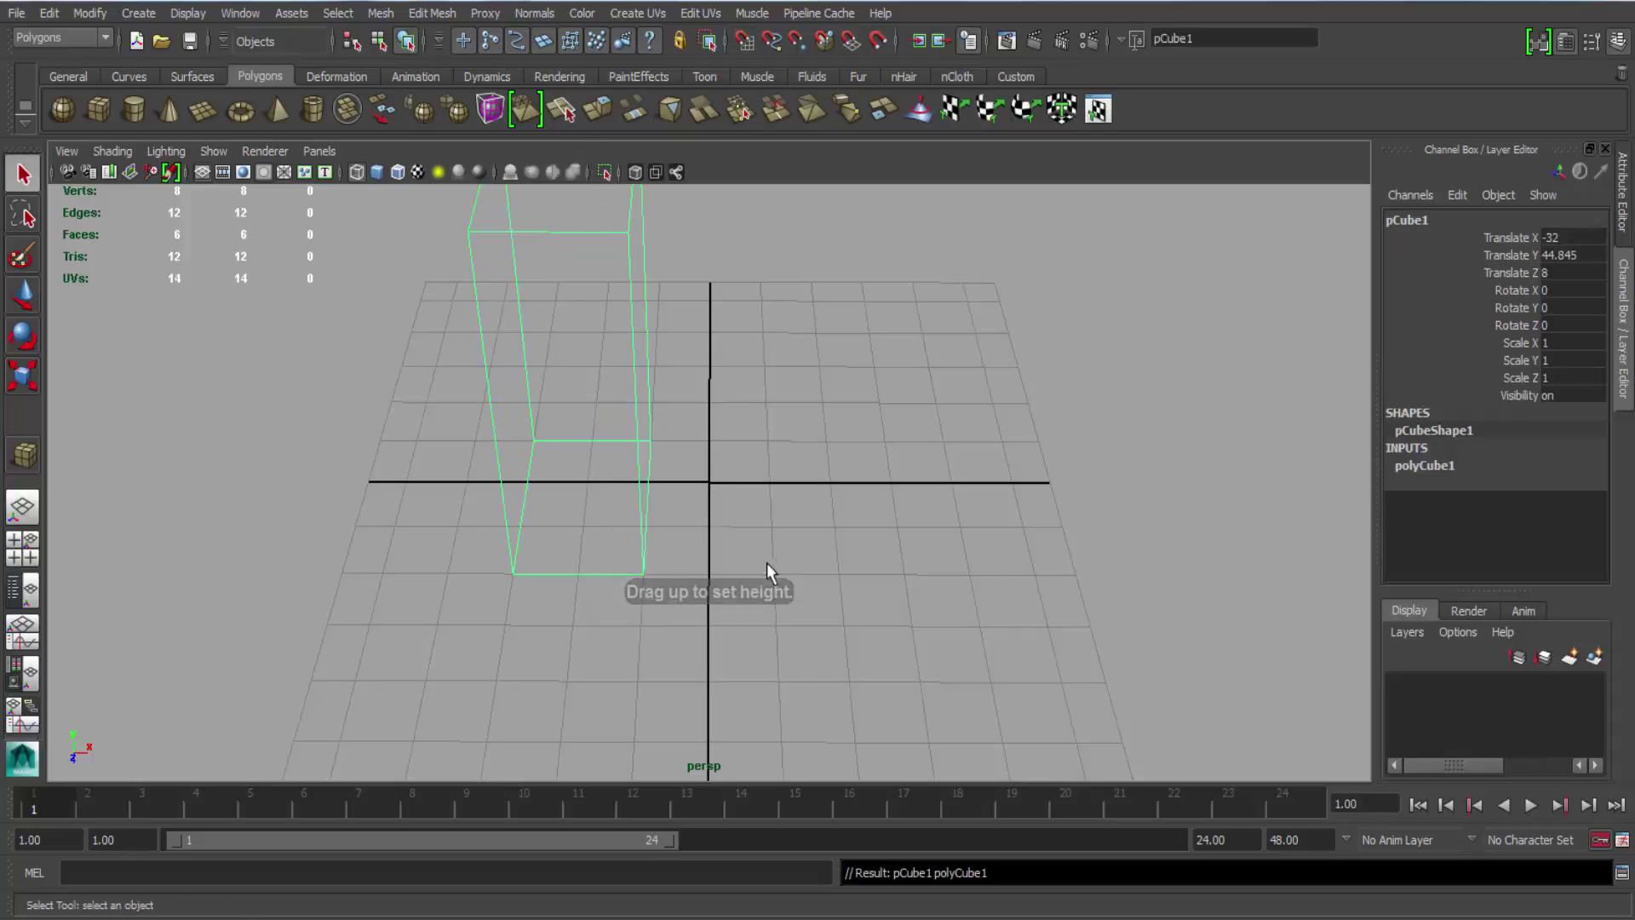
left_click_drag(766, 562, 638, 459, "alt")
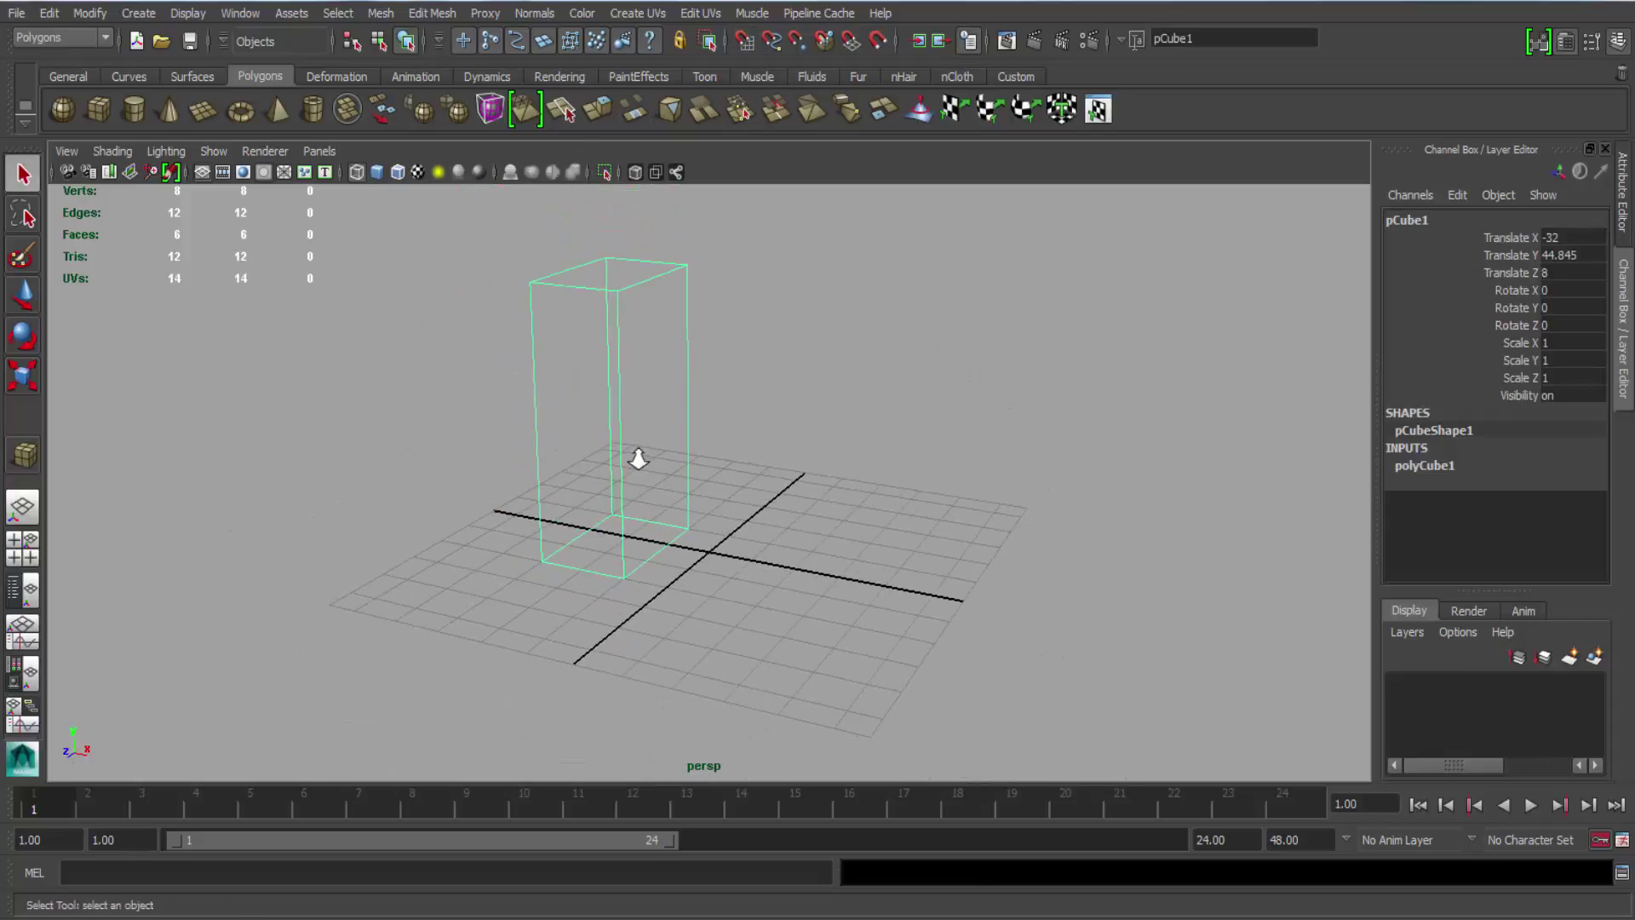
Set the cube's height to 183, its width to 60 and its depth to 60.
left_click(1450, 464)
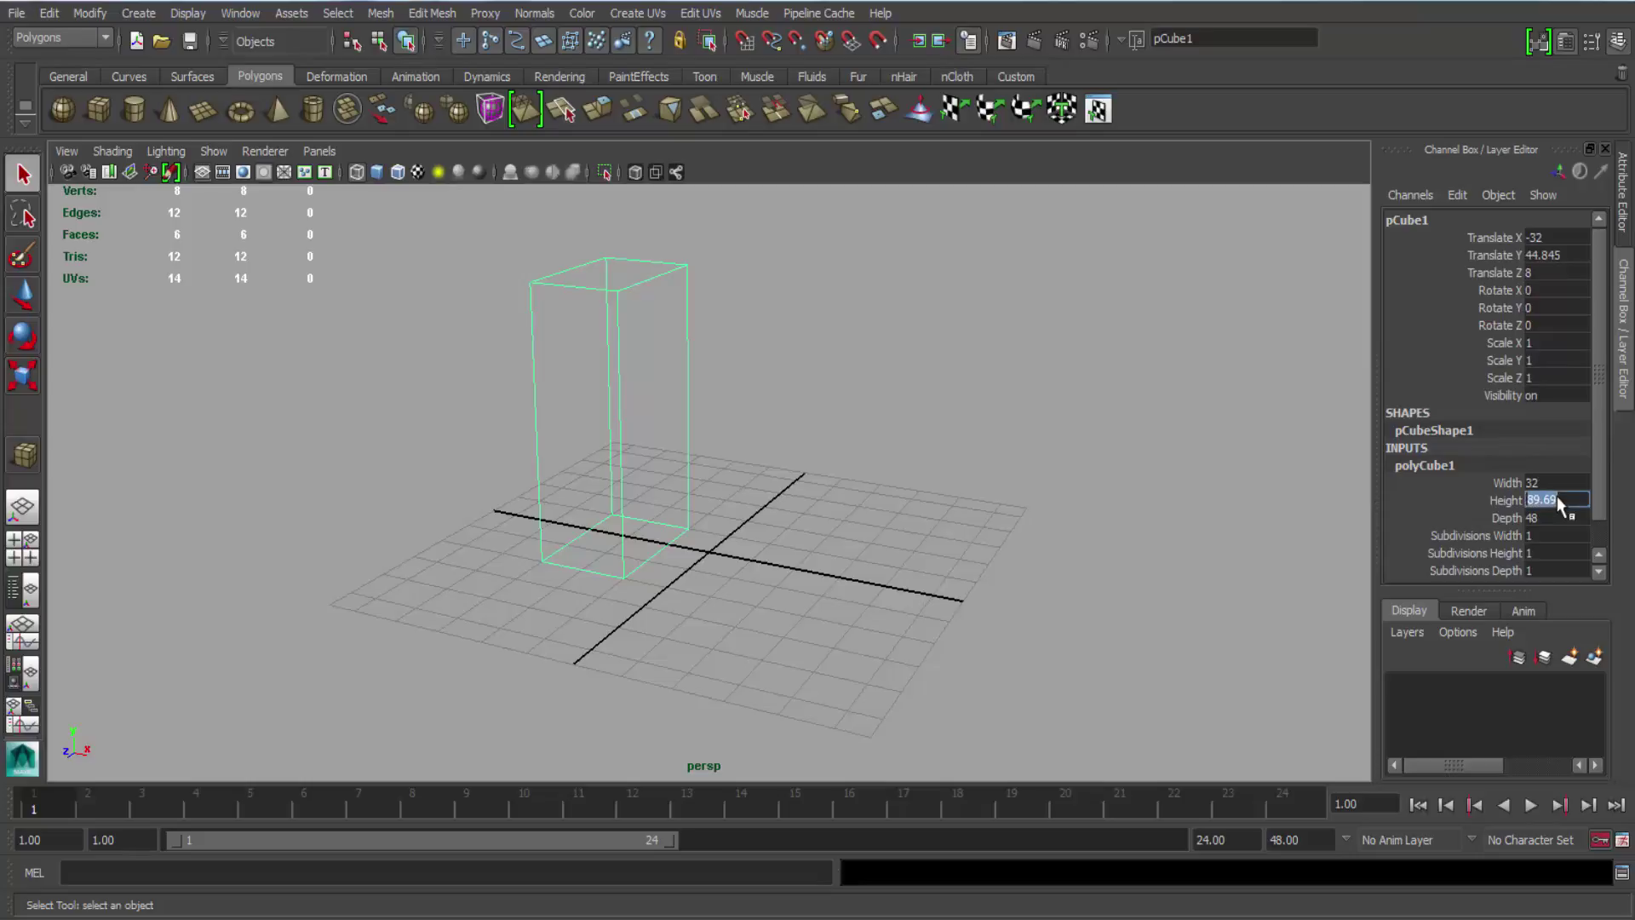
key("Return")
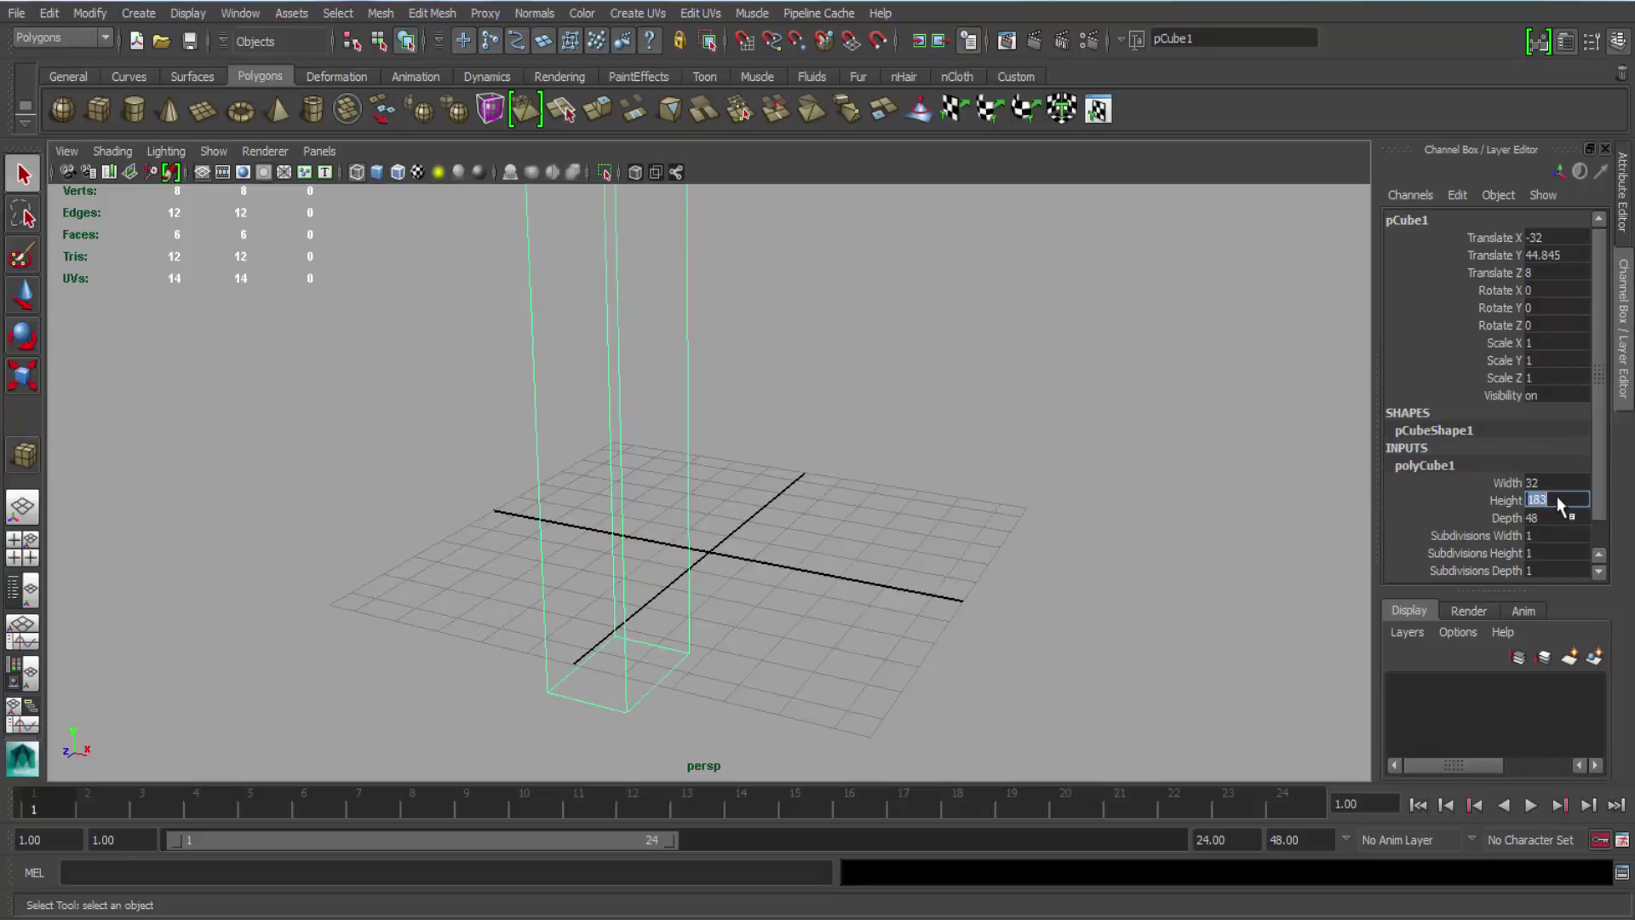
left_click(1547, 483)
type("60")
left_click(1543, 517)
key("Return")
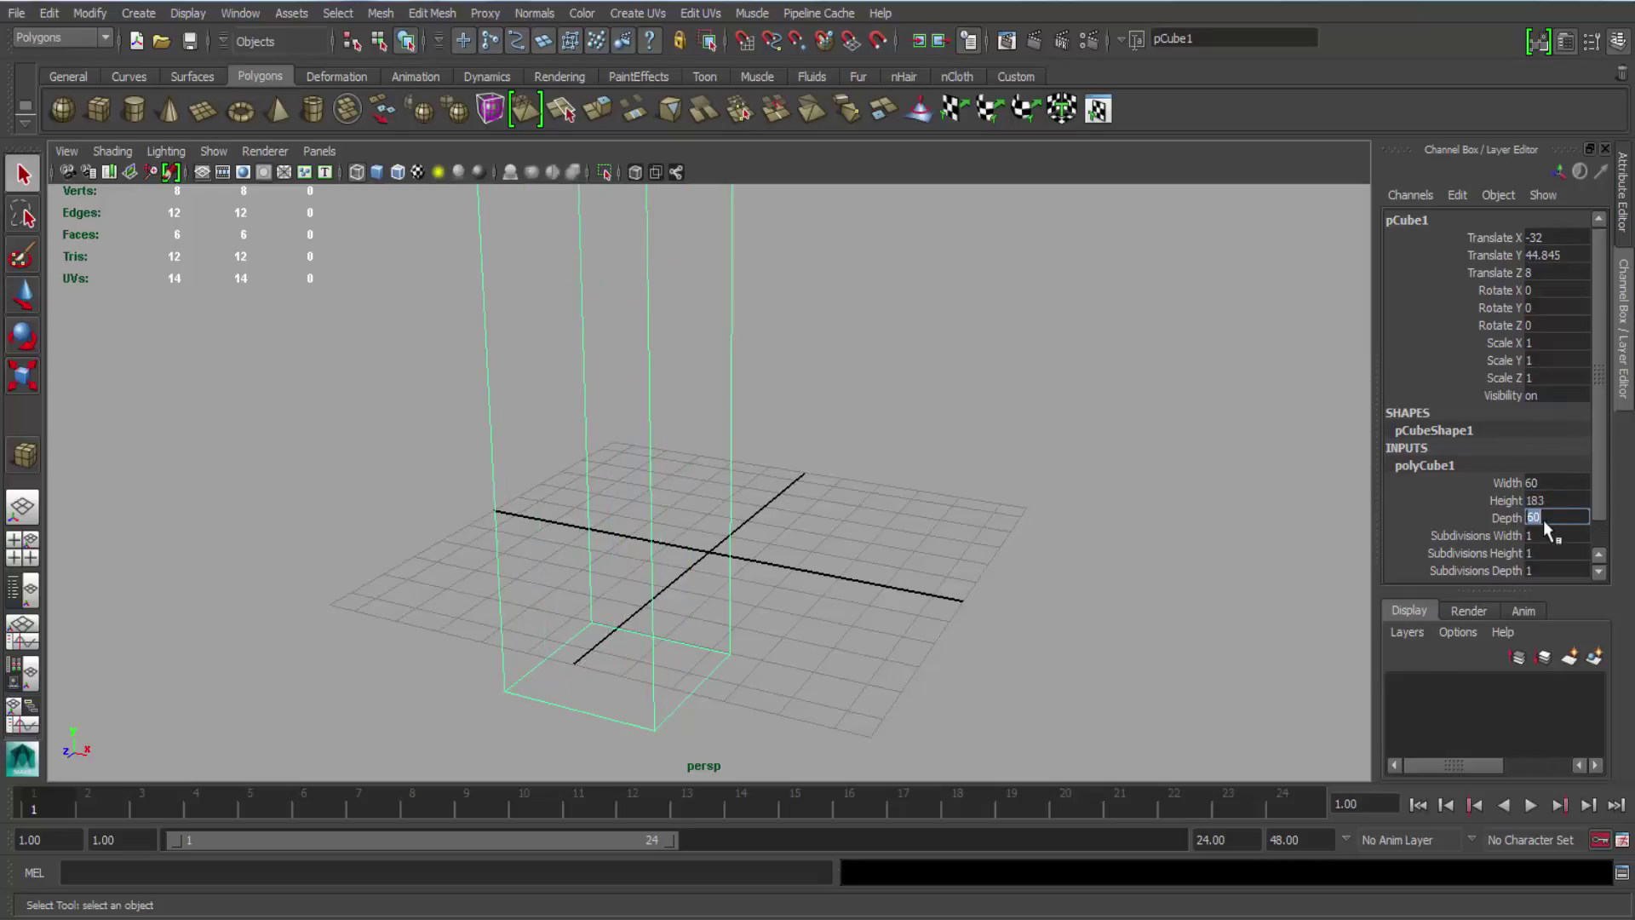
Turn on shaded display and raise the cube to about 91.6 in Y so its base rests on the grid.
left_click_drag(854, 477, 793, 500, "alt")
right_click_drag(794, 500, 682, 350, "alt")
middle_click_drag(681, 349, 724, 444, "alt")
right_click_drag(724, 443, 682, 369, "alt")
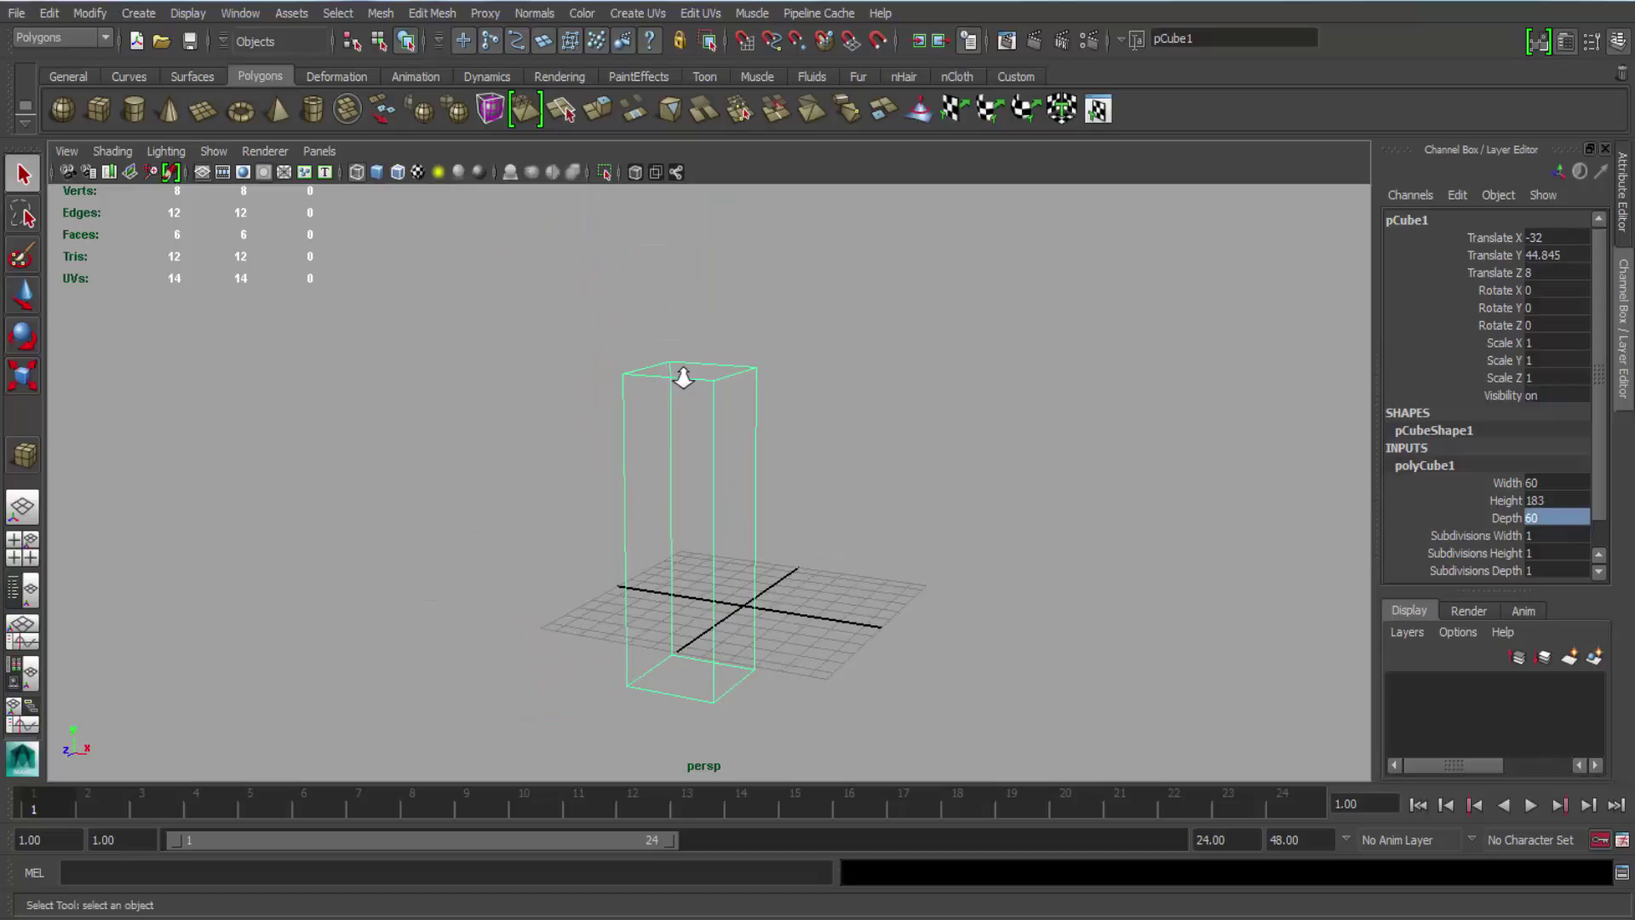
key("w")
key("5")
left_click_drag(697, 558, 657, 548, "alt")
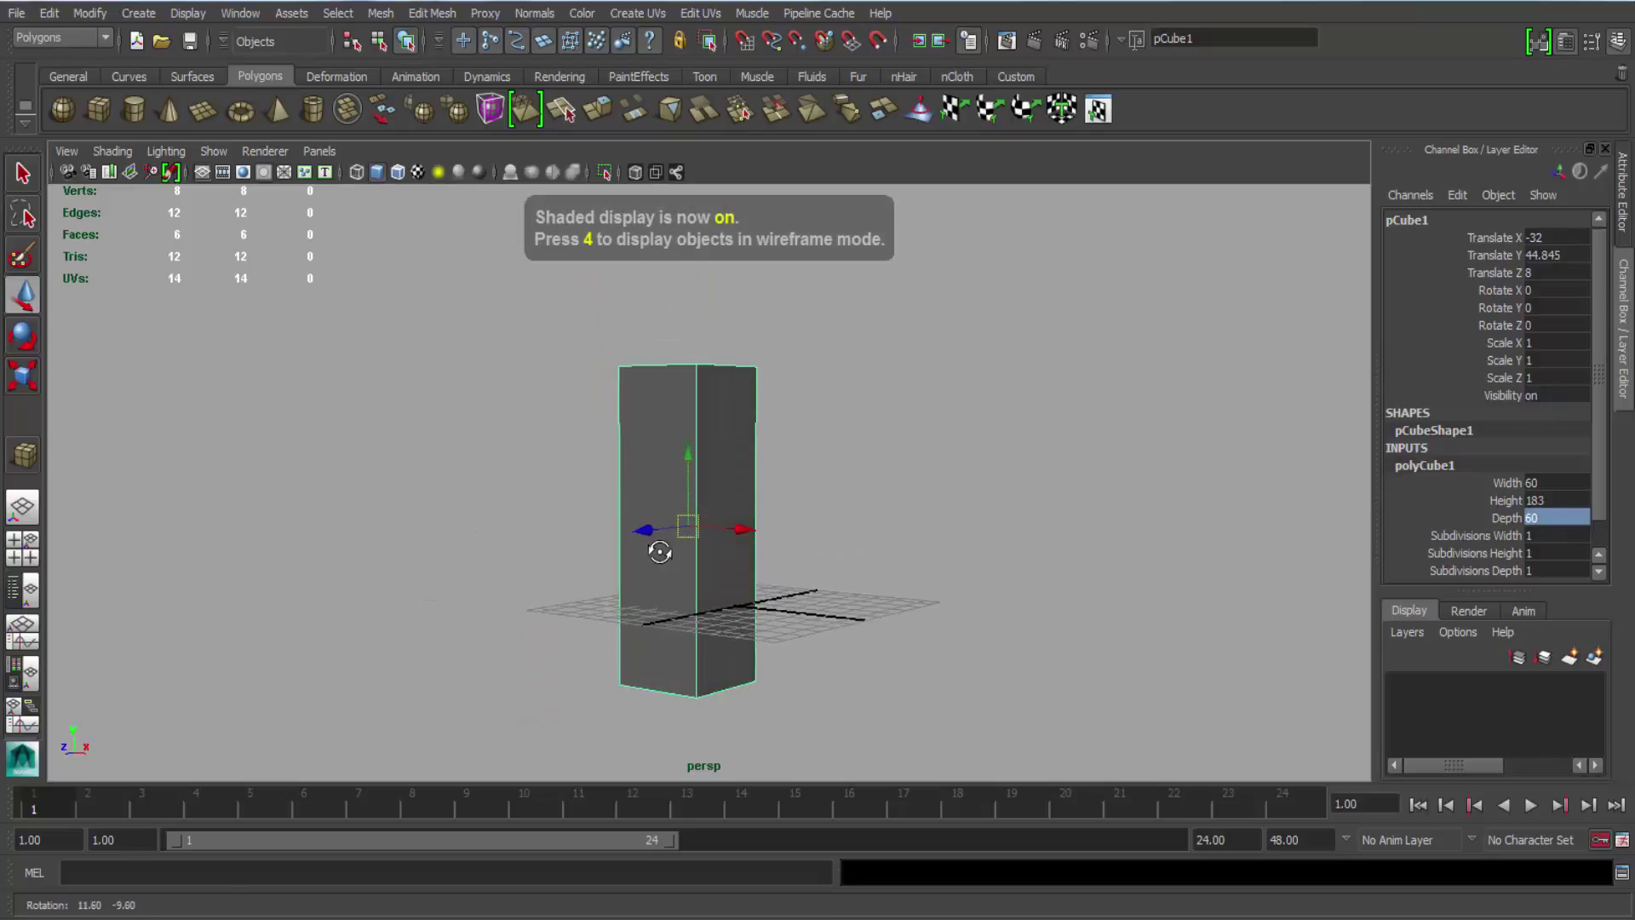
mouse_move(656, 548)
right_mouse_down("alt")
mouse_move(671, 555)
mouse_move(687, 501)
right_mouse_up("alt")
left_click_drag(686, 467, 692, 371)
left_click_drag(533, 497, 576, 497, "alt")
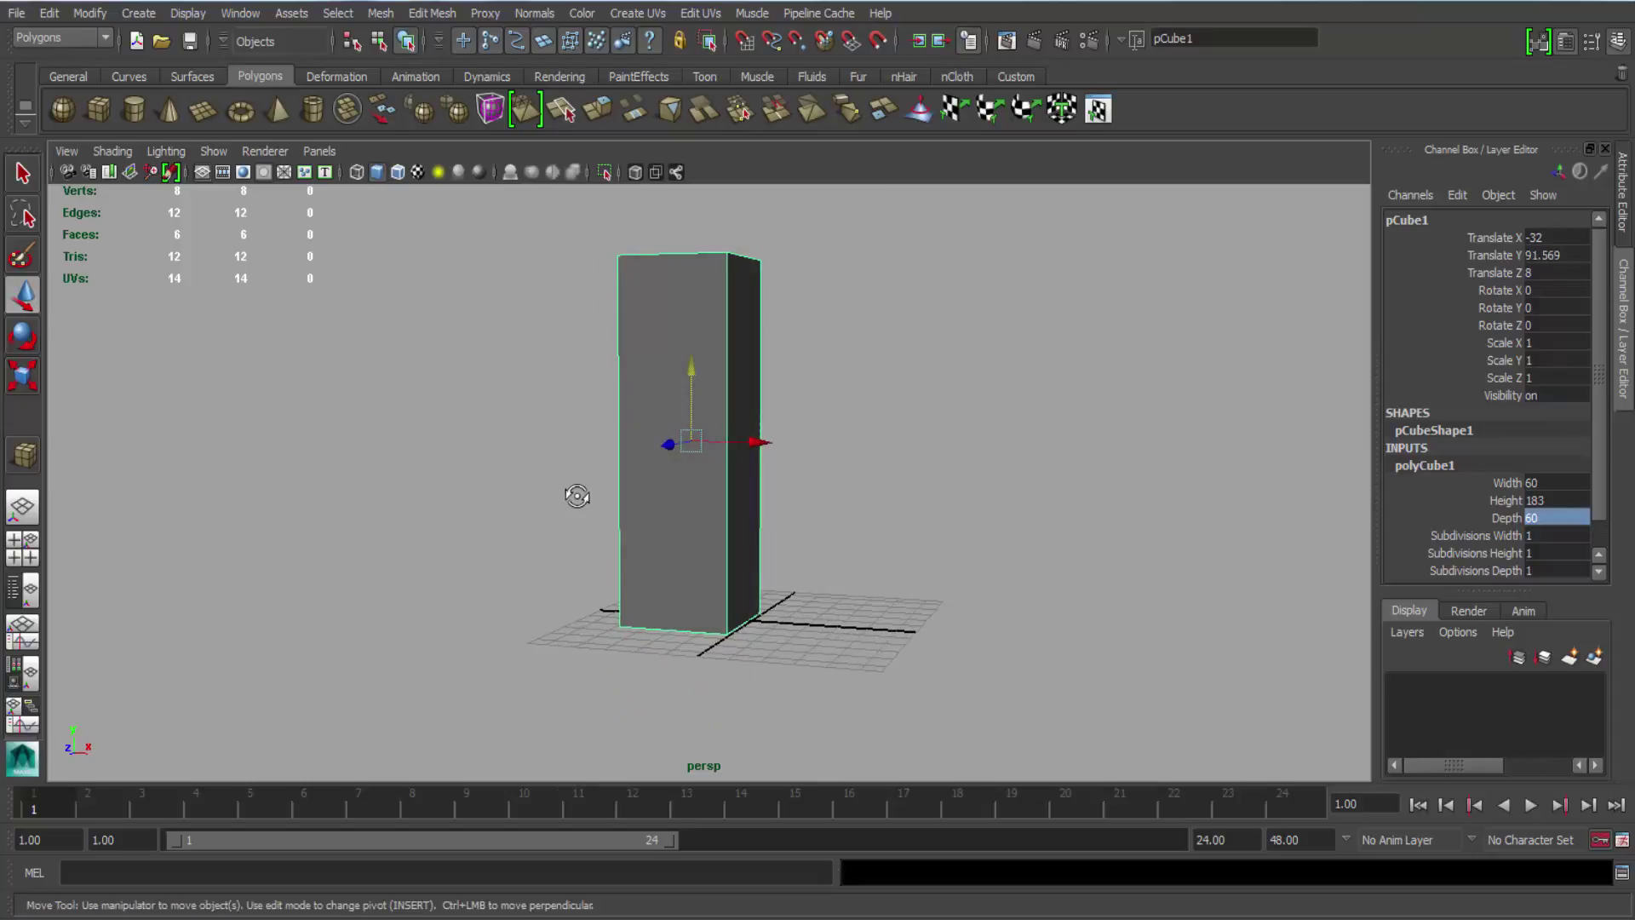
Check the working units in the general application settings of the preferences.
right_click_drag(581, 411, 617, 547, "alt")
left_click_drag(618, 548, 550, 501, "alt")
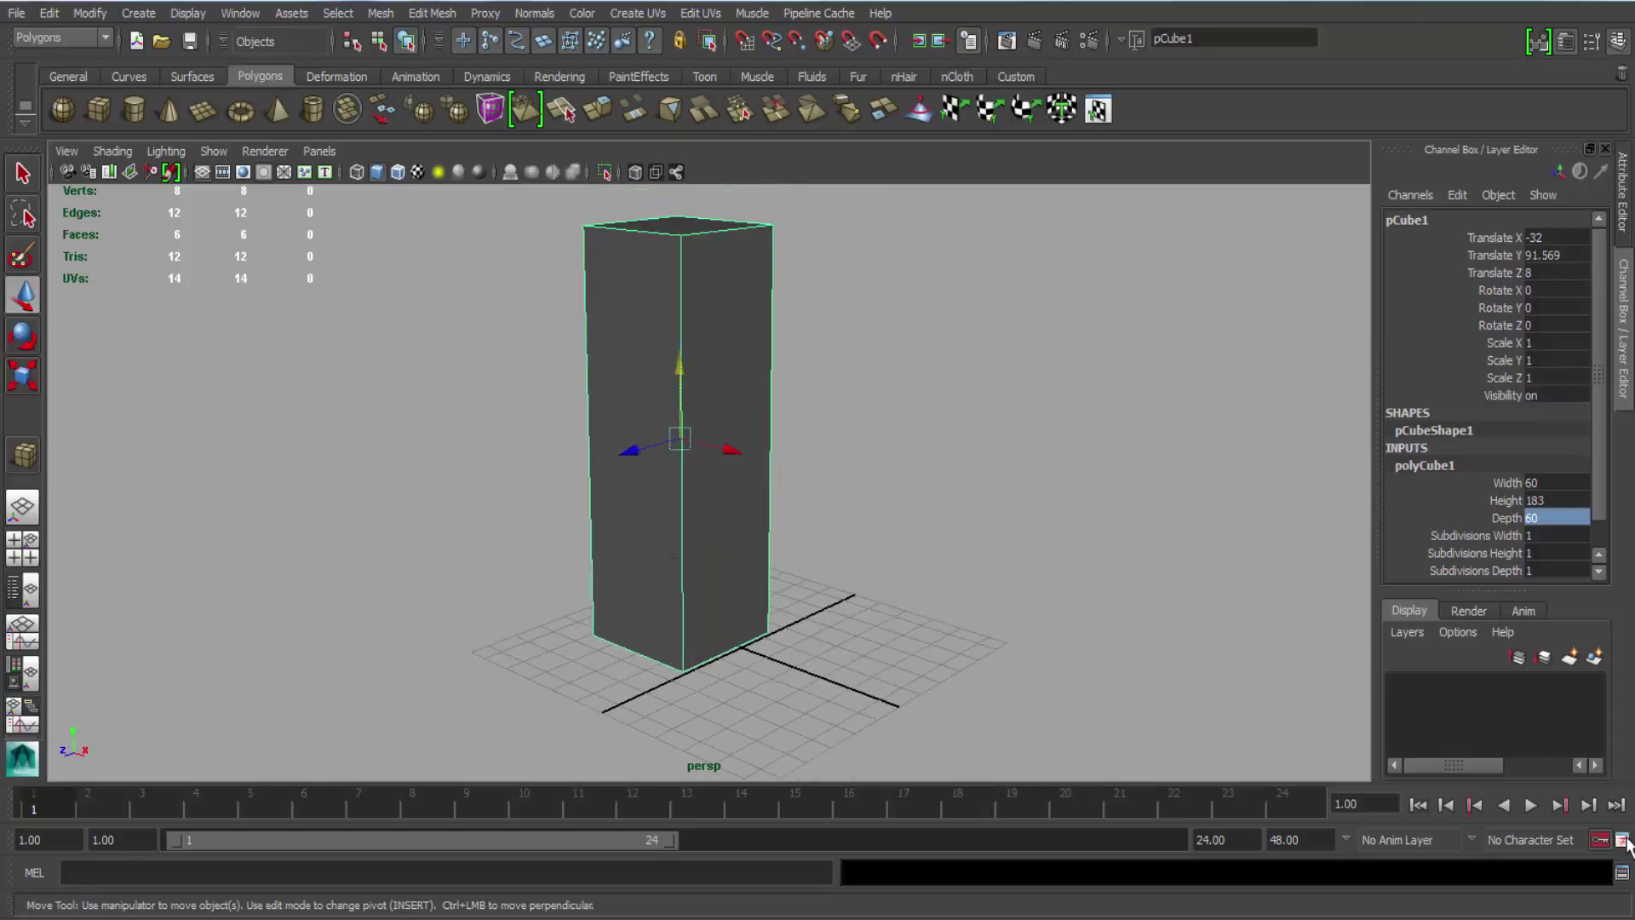
left_click(1622, 840)
left_click(426, 447)
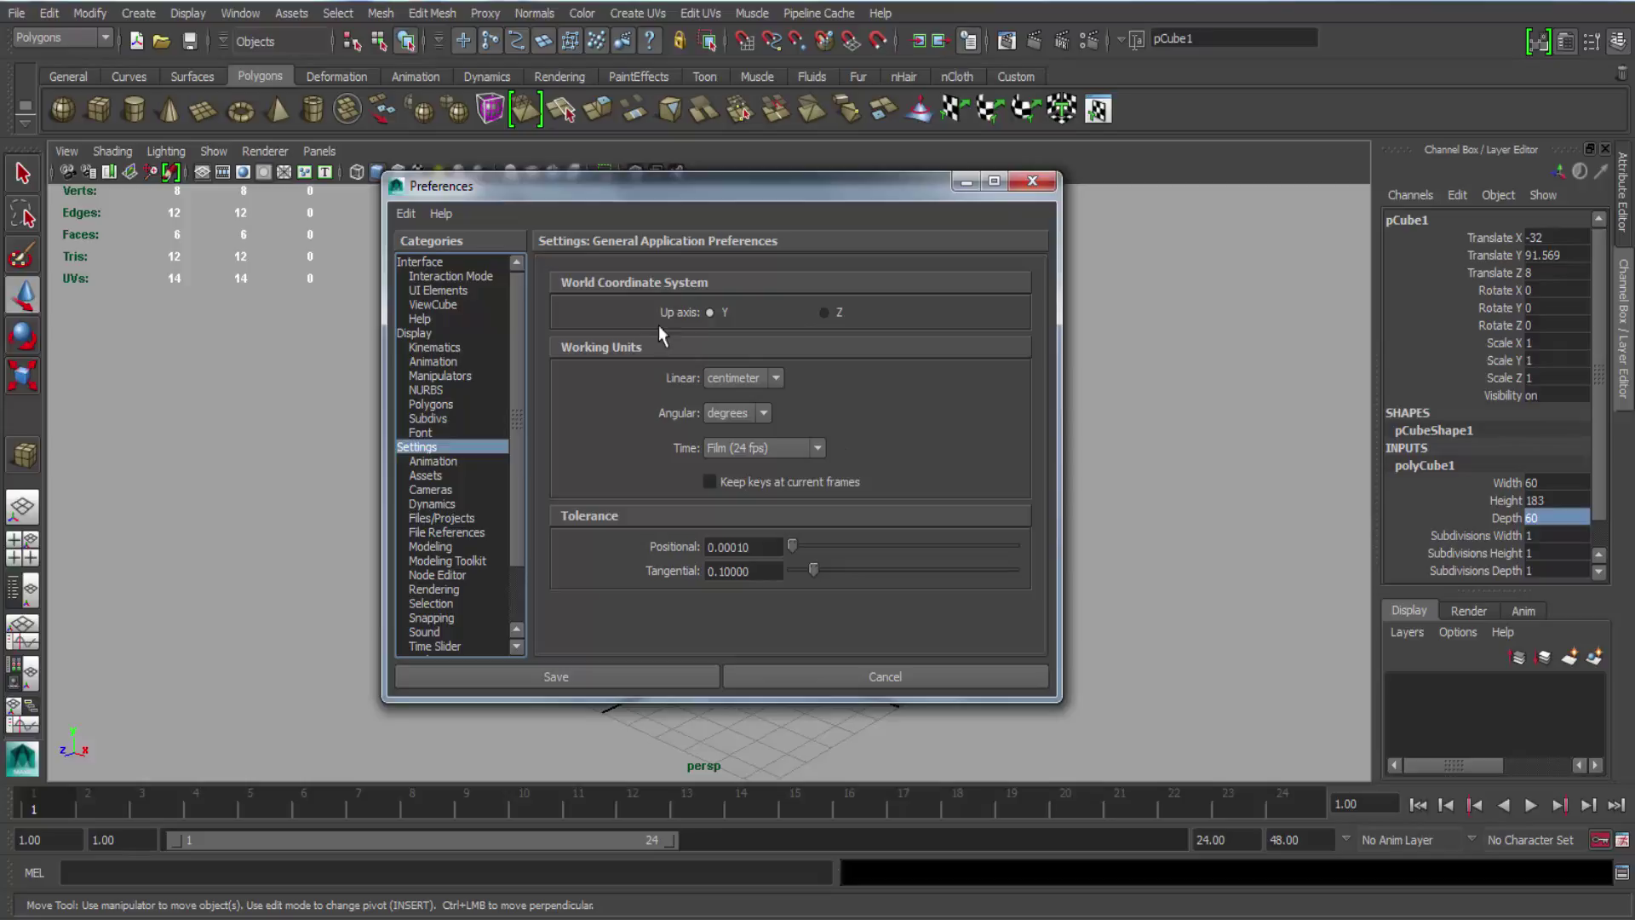
left_click(1031, 182)
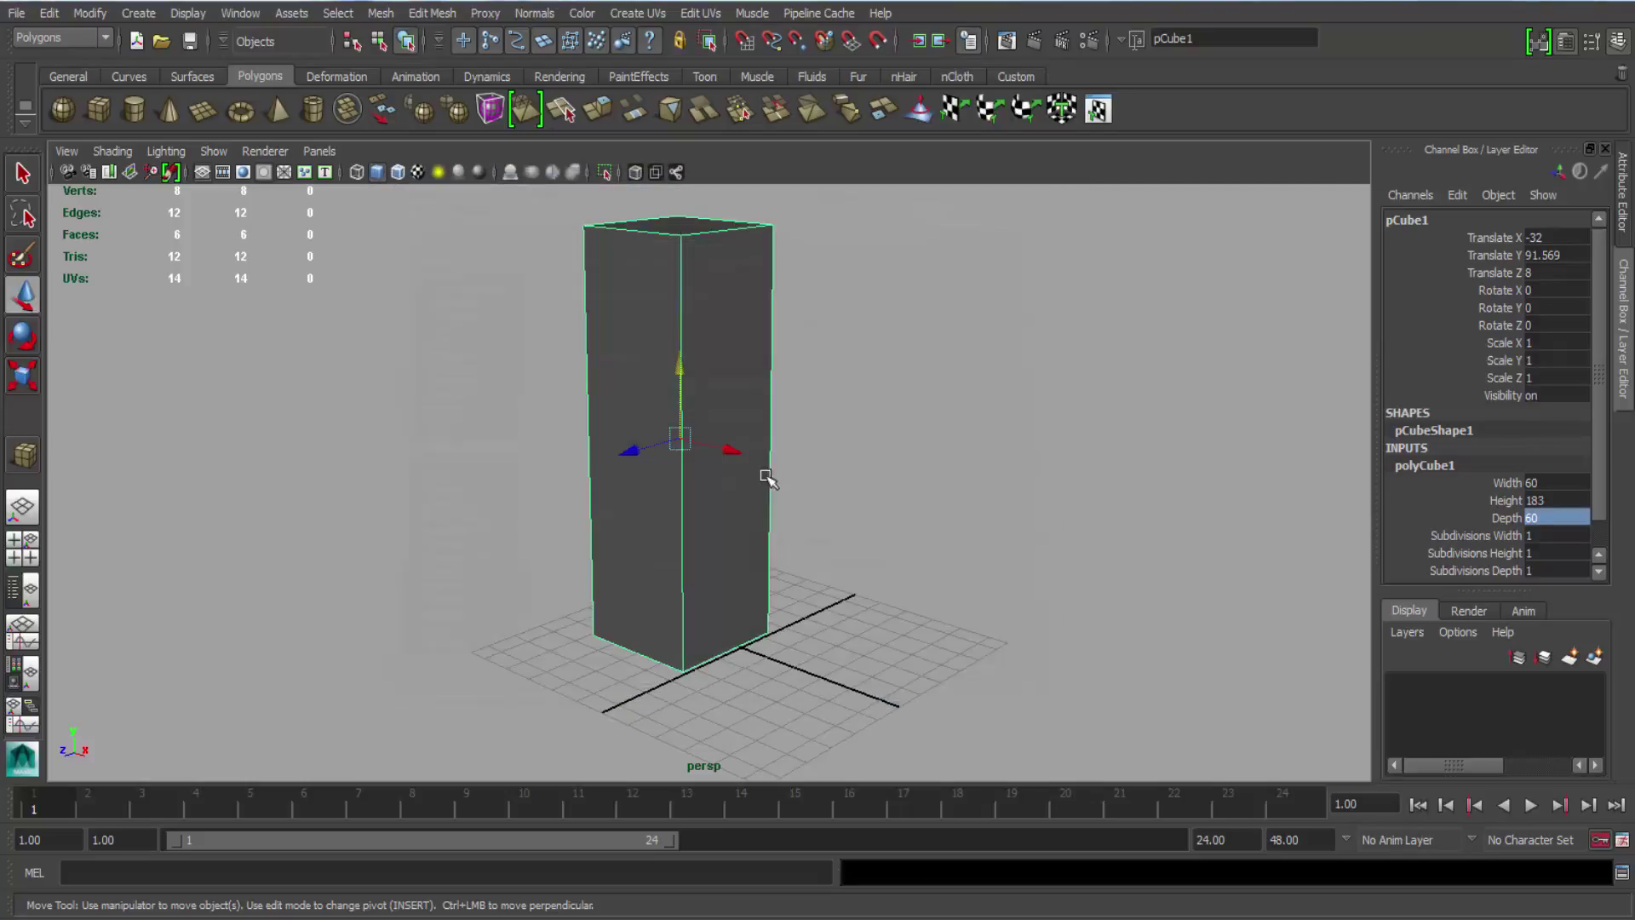
Review the cube's height, width and depth values in its creation history.
left_click_drag(576, 465, 784, 356, "alt")
double_click(1549, 500)
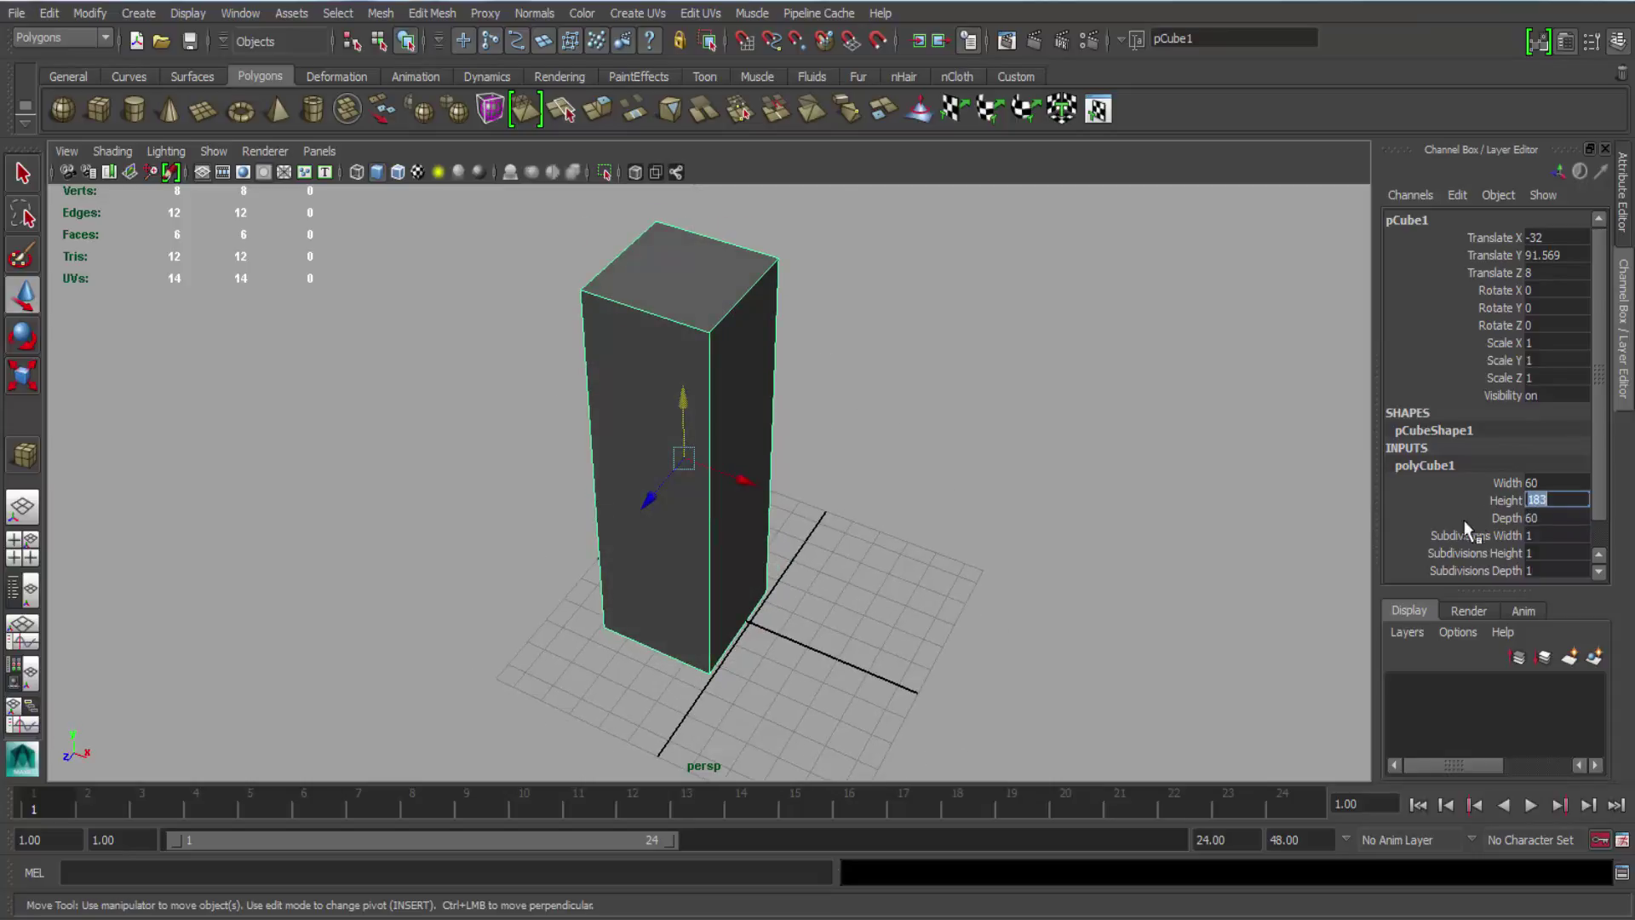
left_click(1399, 484)
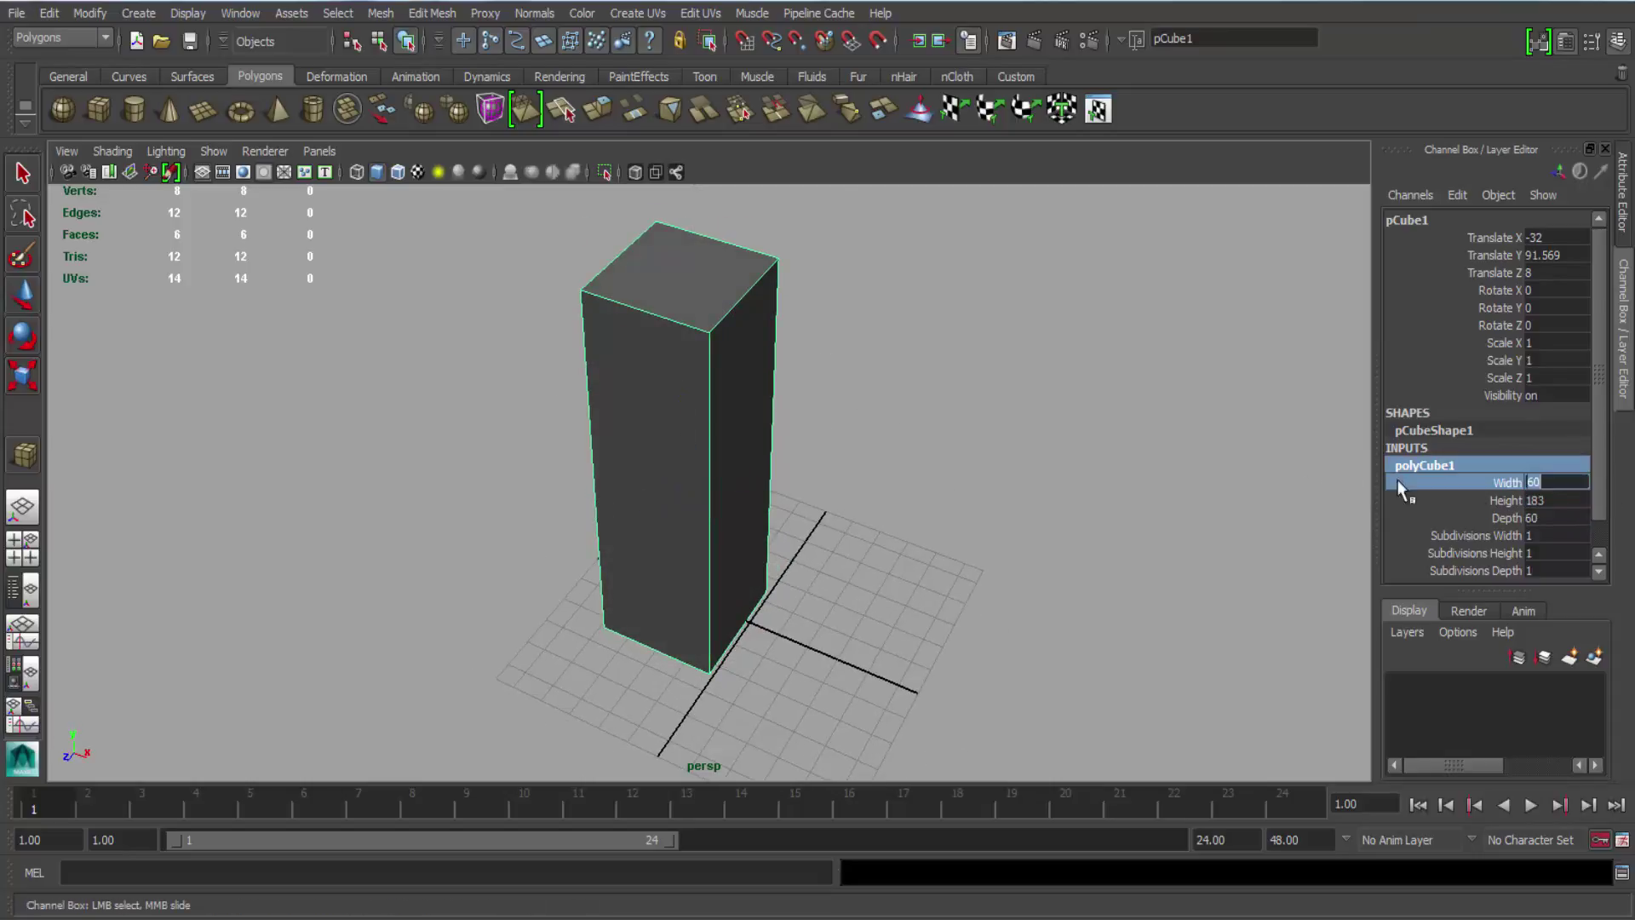
double_click(1557, 517)
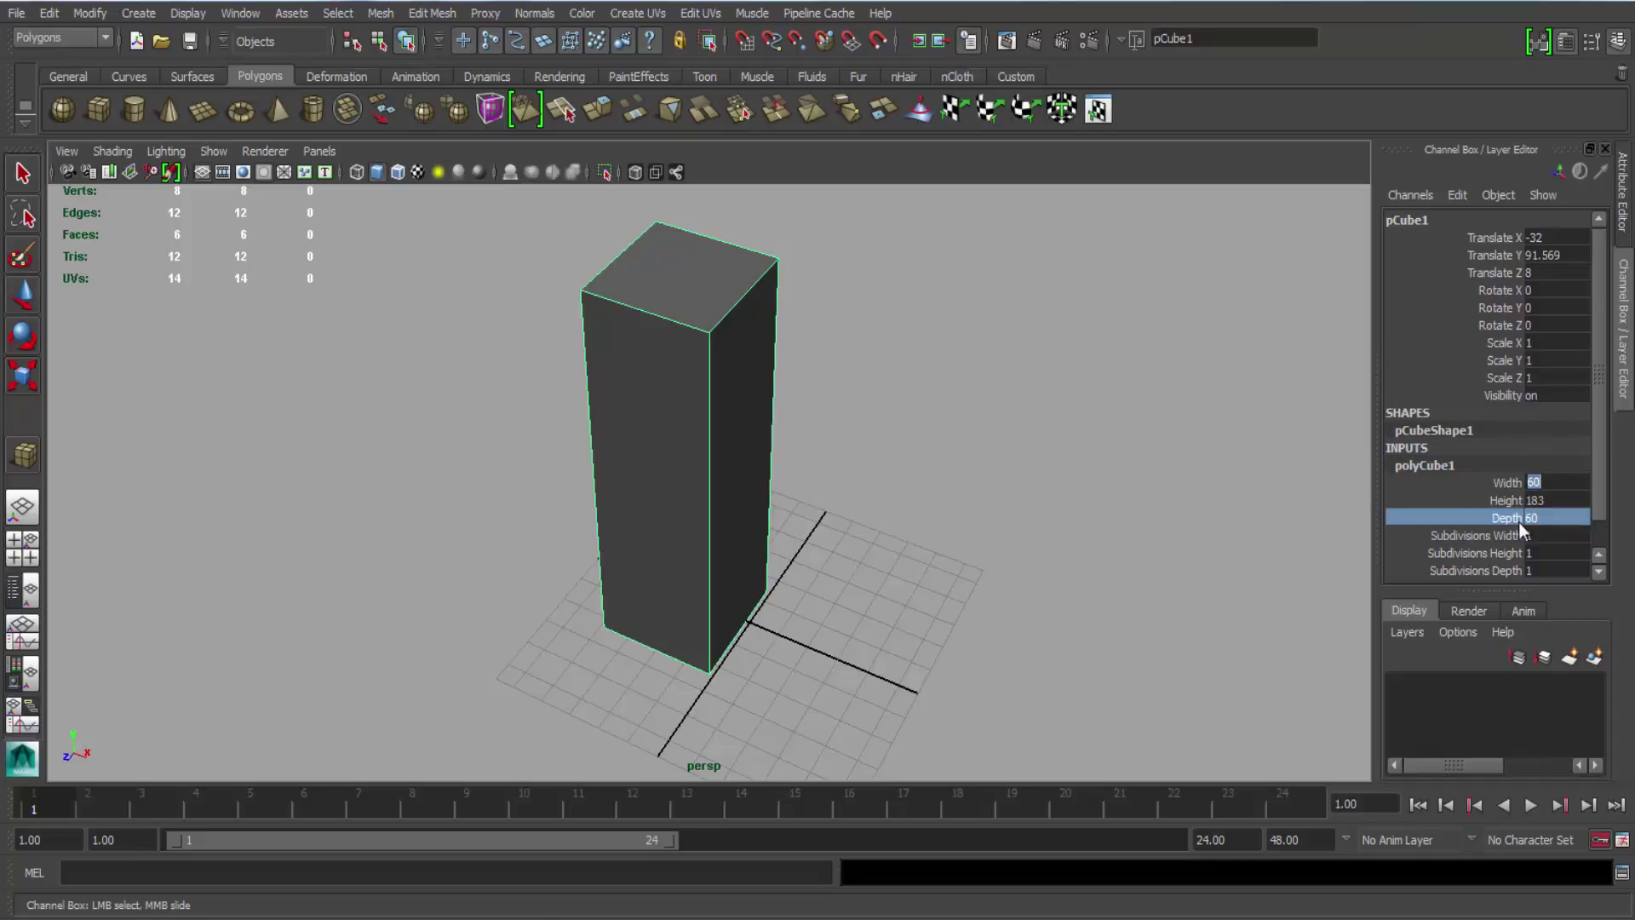
left_click(759, 527)
key("w")
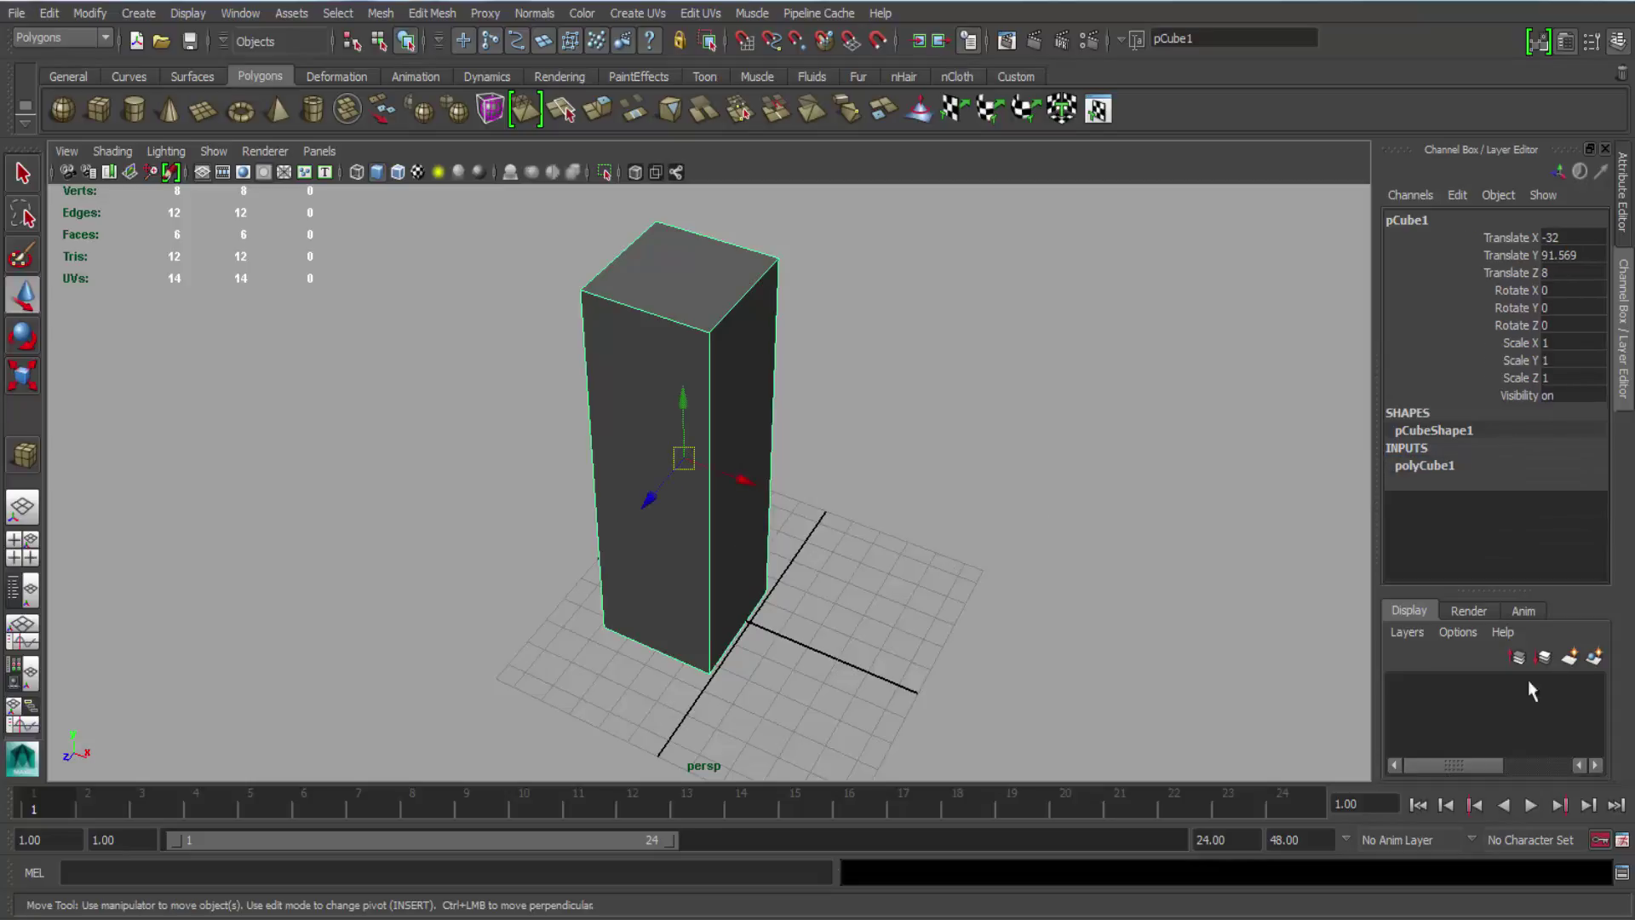
Put the selected cube on a new display layer and set that layer to Reference.
left_click(1594, 656)
left_click(1429, 686)
left_click(1429, 686)
left_click_drag(686, 514, 717, 478, "alt")
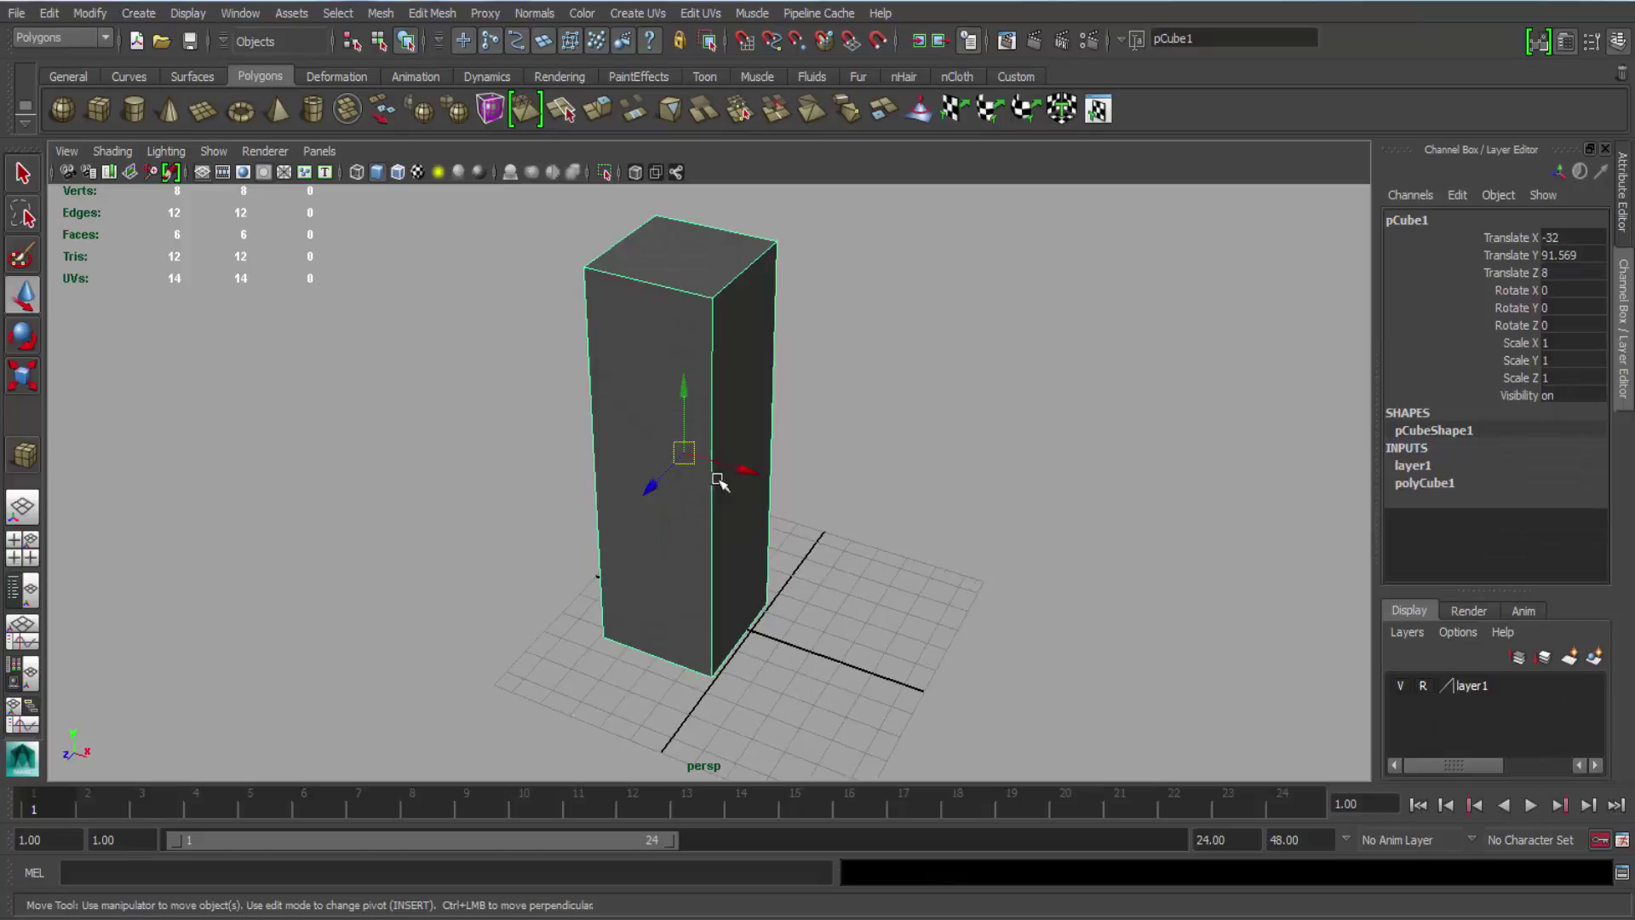
left_click(698, 436)
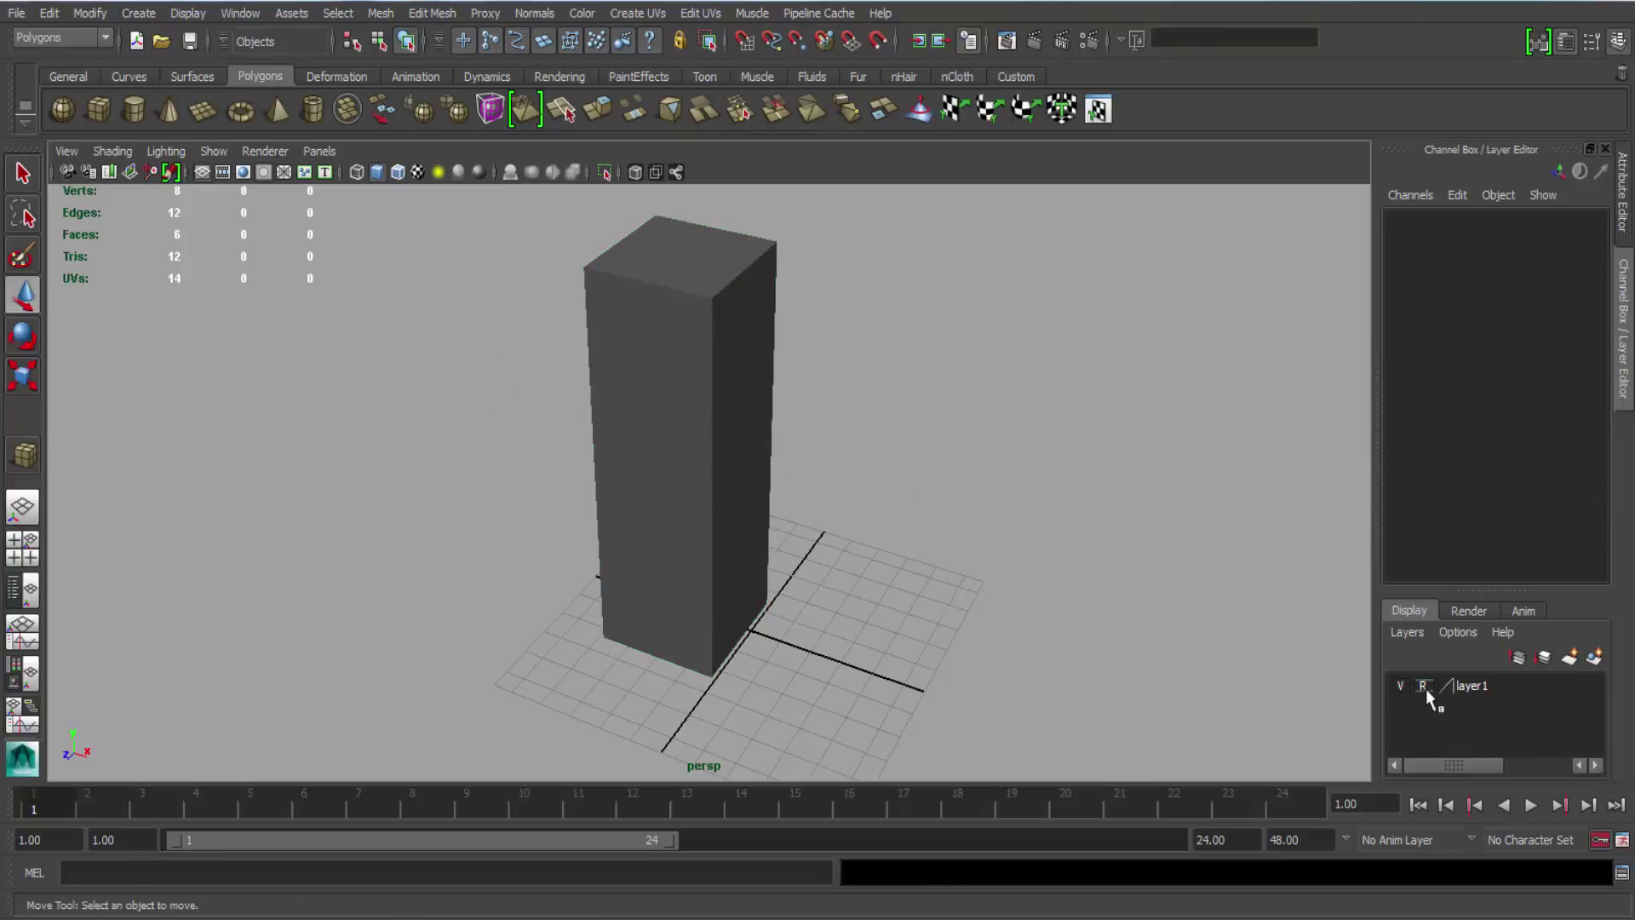
Unlock the cube's layer, move the cube to about -178.4 in X, and set the layer back to Reference.
left_click(649, 478)
left_click_drag(749, 475, 474, 401)
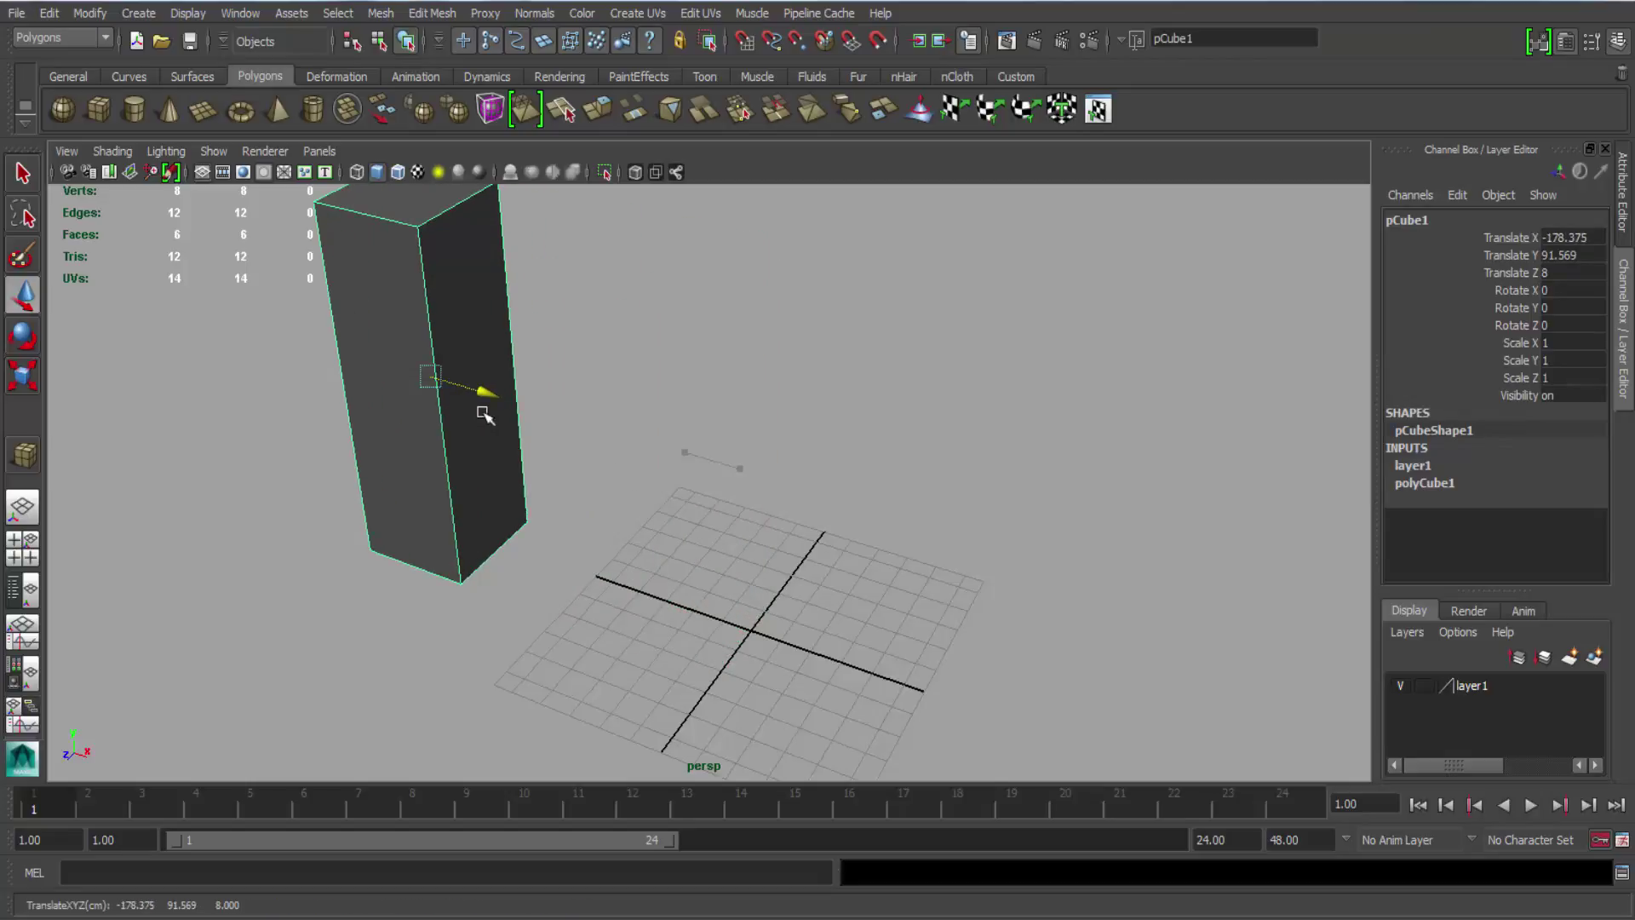
double_click(1424, 686)
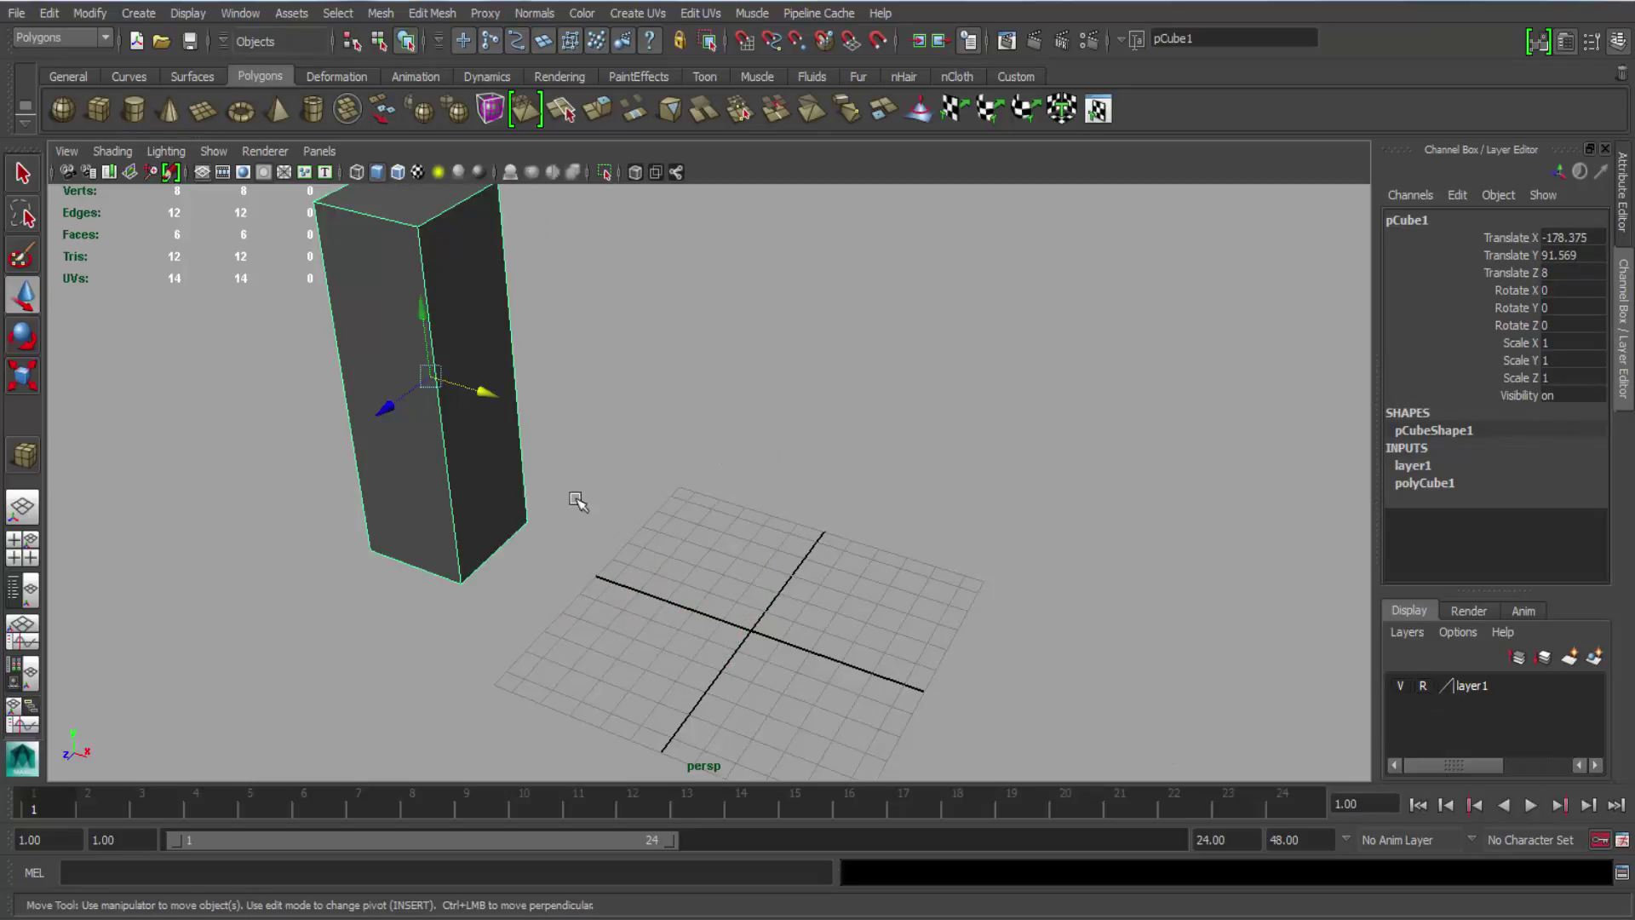
Draw a polygon cylinder at the grid's center with a radius of about 48 and a height of about 112.
left_click_drag(749, 541, 773, 504, "alt")
scroll(752, 540, "down", 3)
scroll(766, 635, "up", 3)
middle_click_drag(766, 635, 729, 533, "alt")
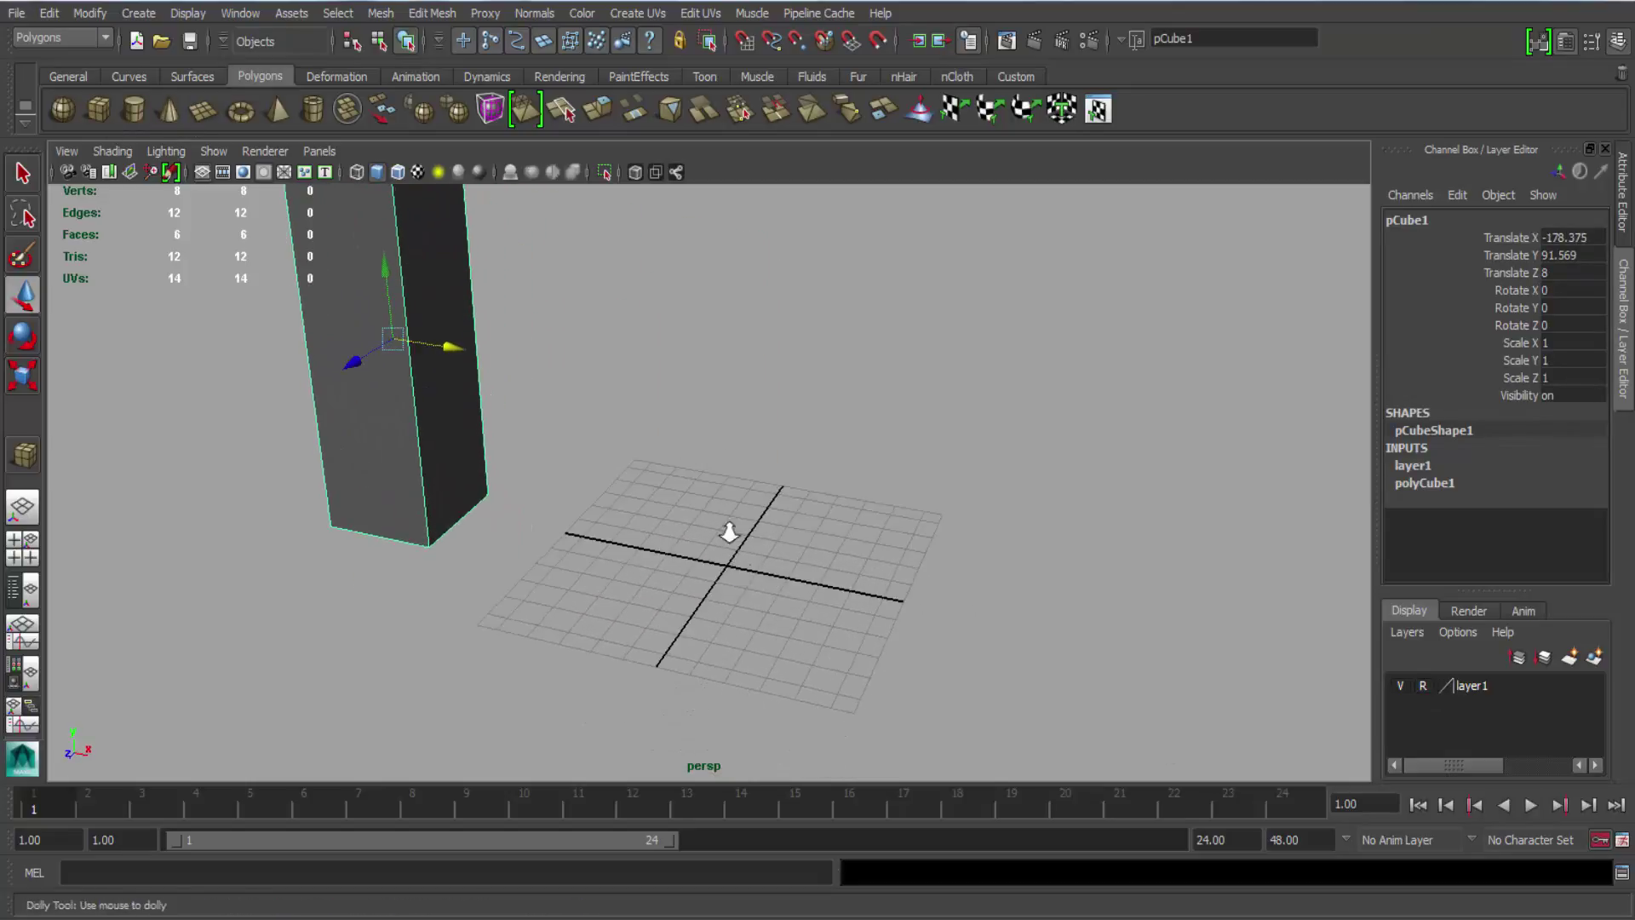
left_click_drag(730, 533, 715, 529, "alt")
scroll(715, 529, "down", 3)
scroll(715, 529, "up", 1)
left_click_drag(681, 514, 675, 652, "alt")
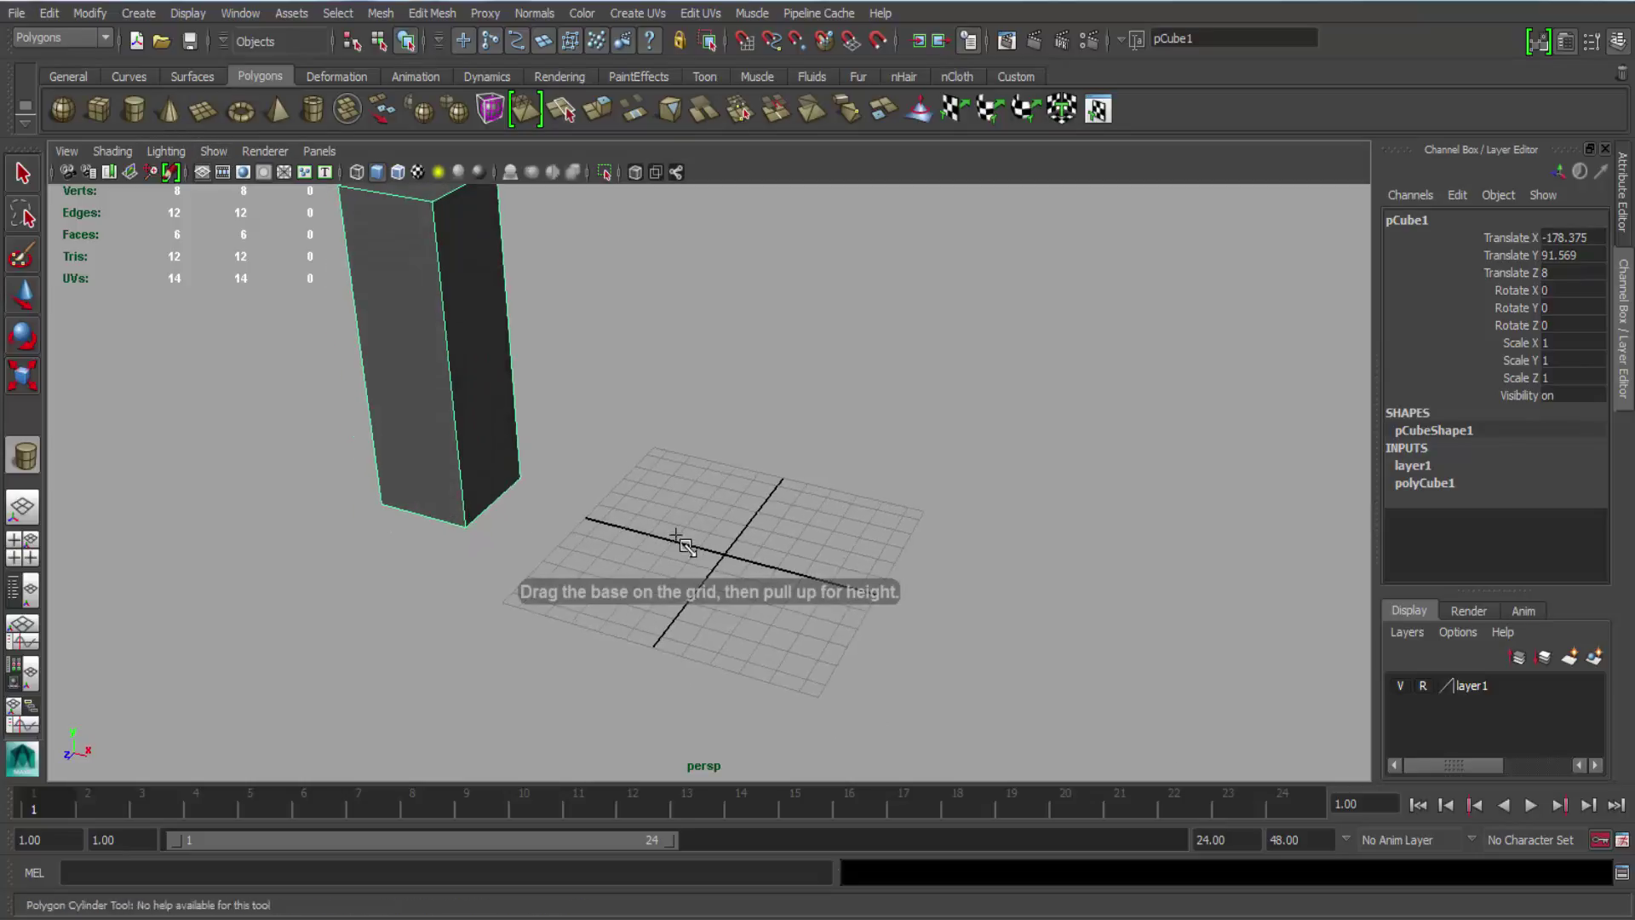
scroll(724, 581, "up", 2)
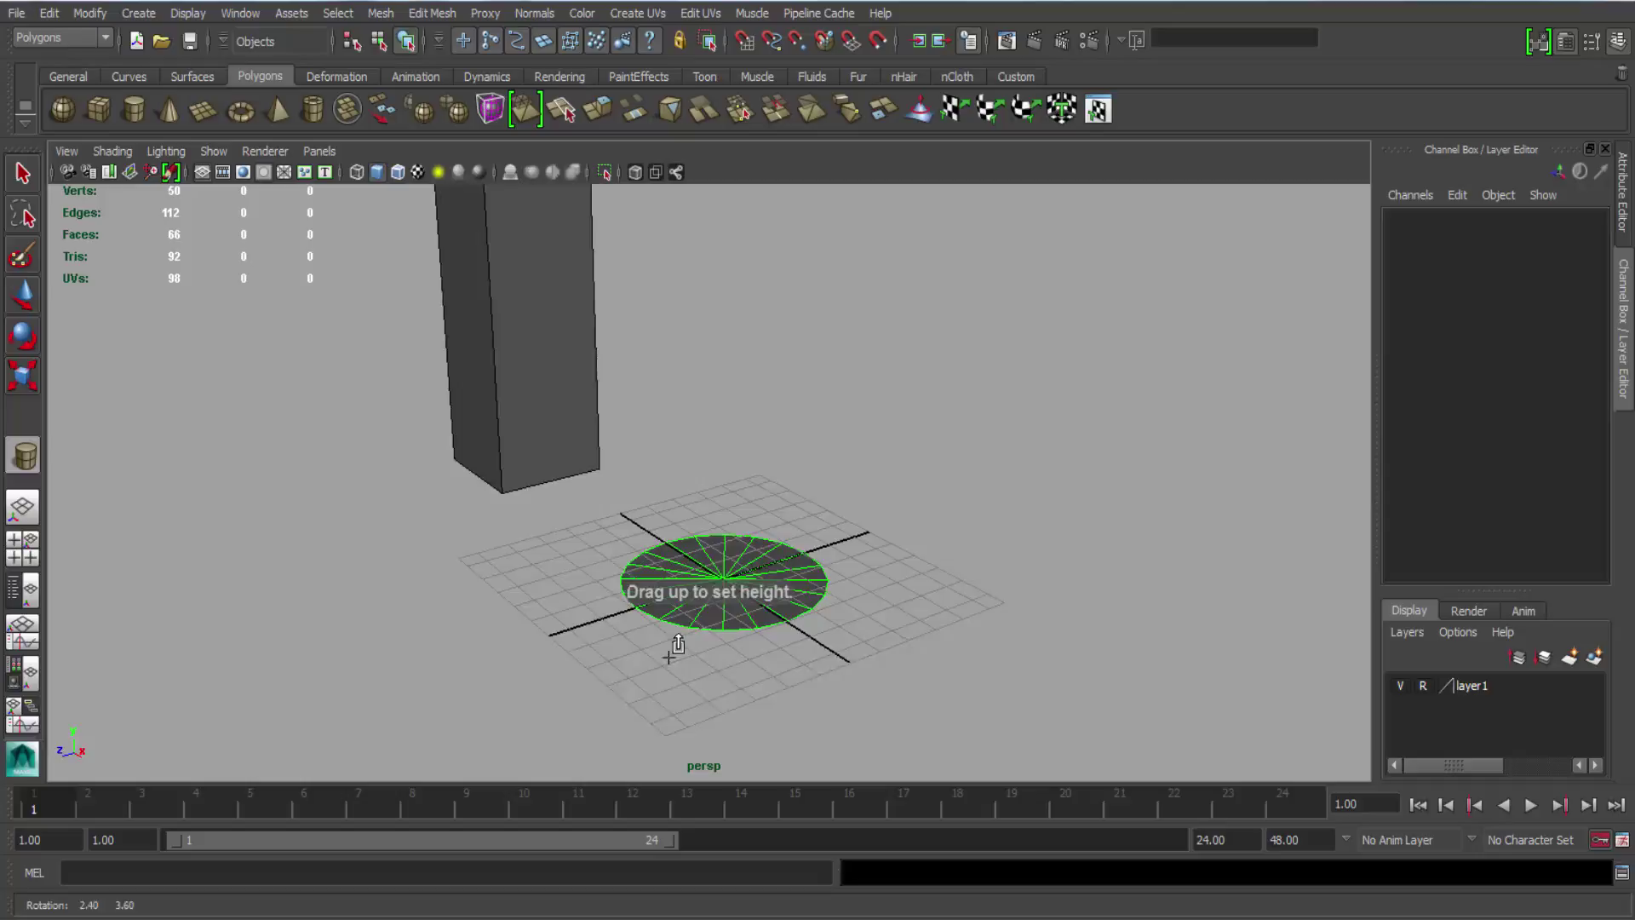
left_click_drag(765, 621, 676, 335)
left_click_drag(612, 501, 704, 493, "alt")
Switch to the front view and set the cylinder's radius to about 37.5 and its height to 100.
key("space")
left_click_drag(434, 584, 434, 643)
scroll(805, 595, "down", 15)
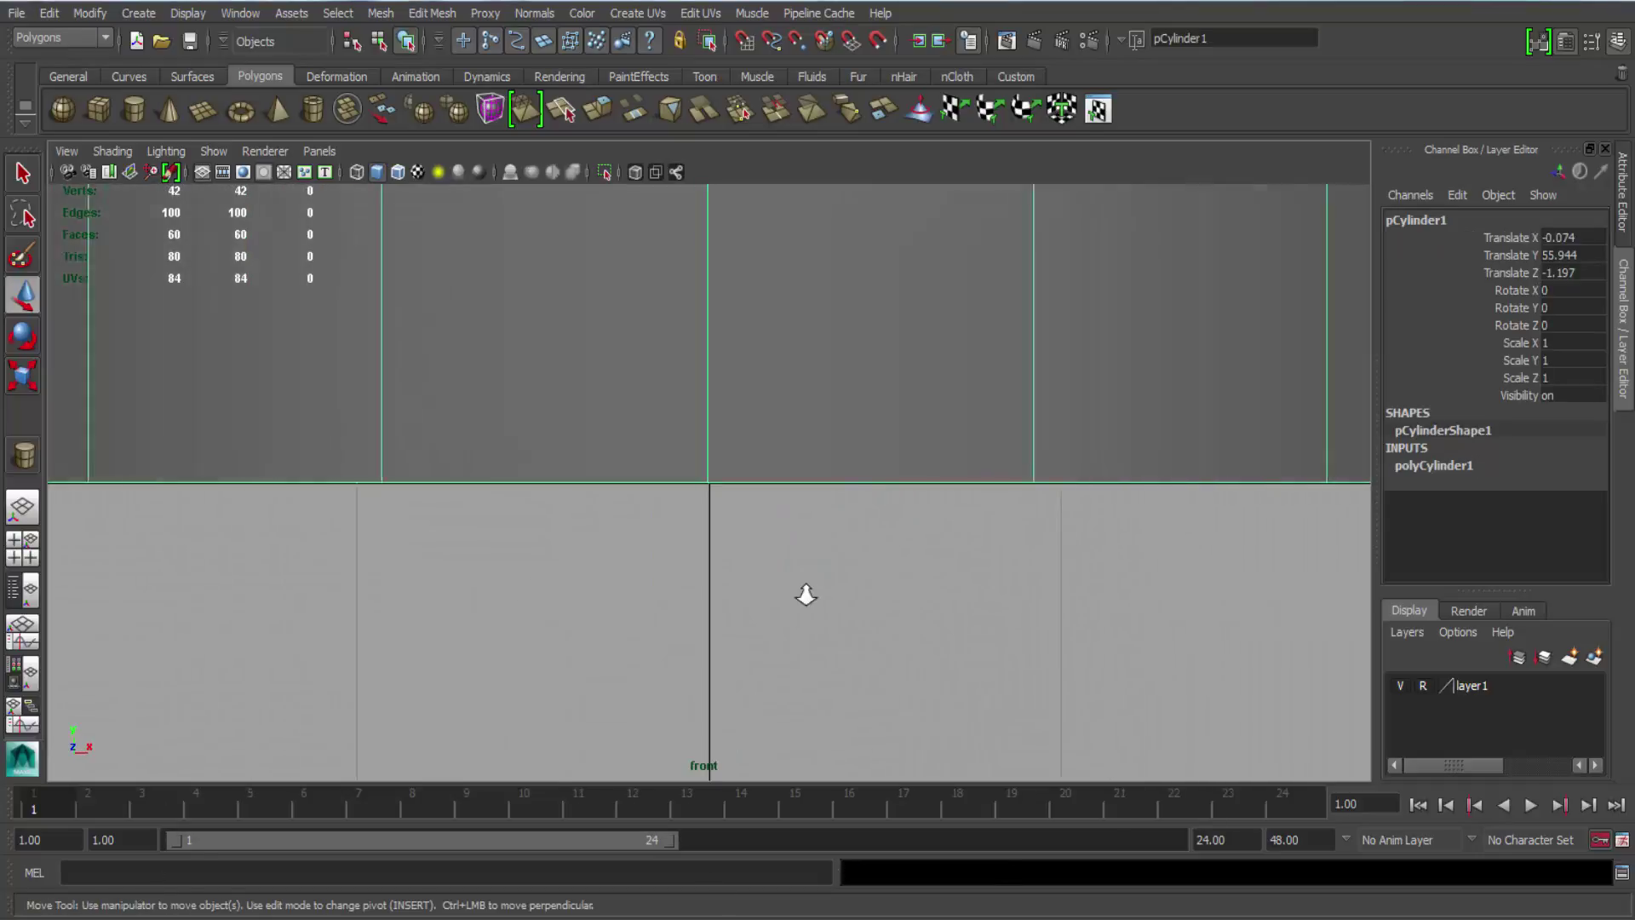
middle_click_drag(694, 538, 785, 698, "alt")
left_click(1434, 466)
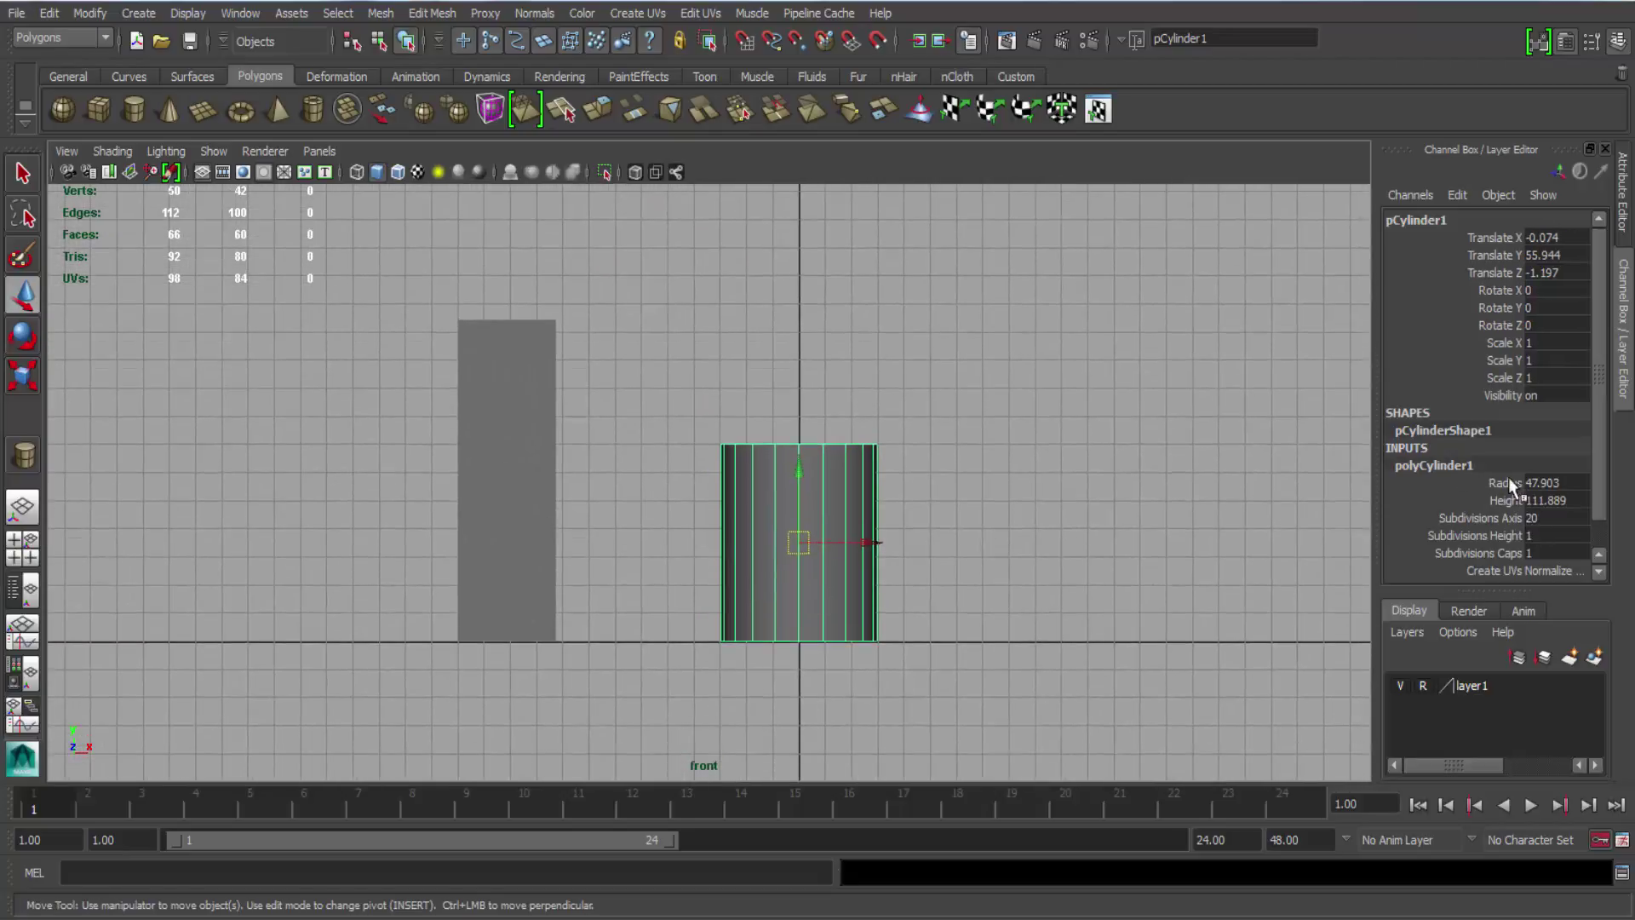
left_click(1505, 483)
middle_click_drag(942, 650, 838, 615)
double_click(1548, 501)
type("1")
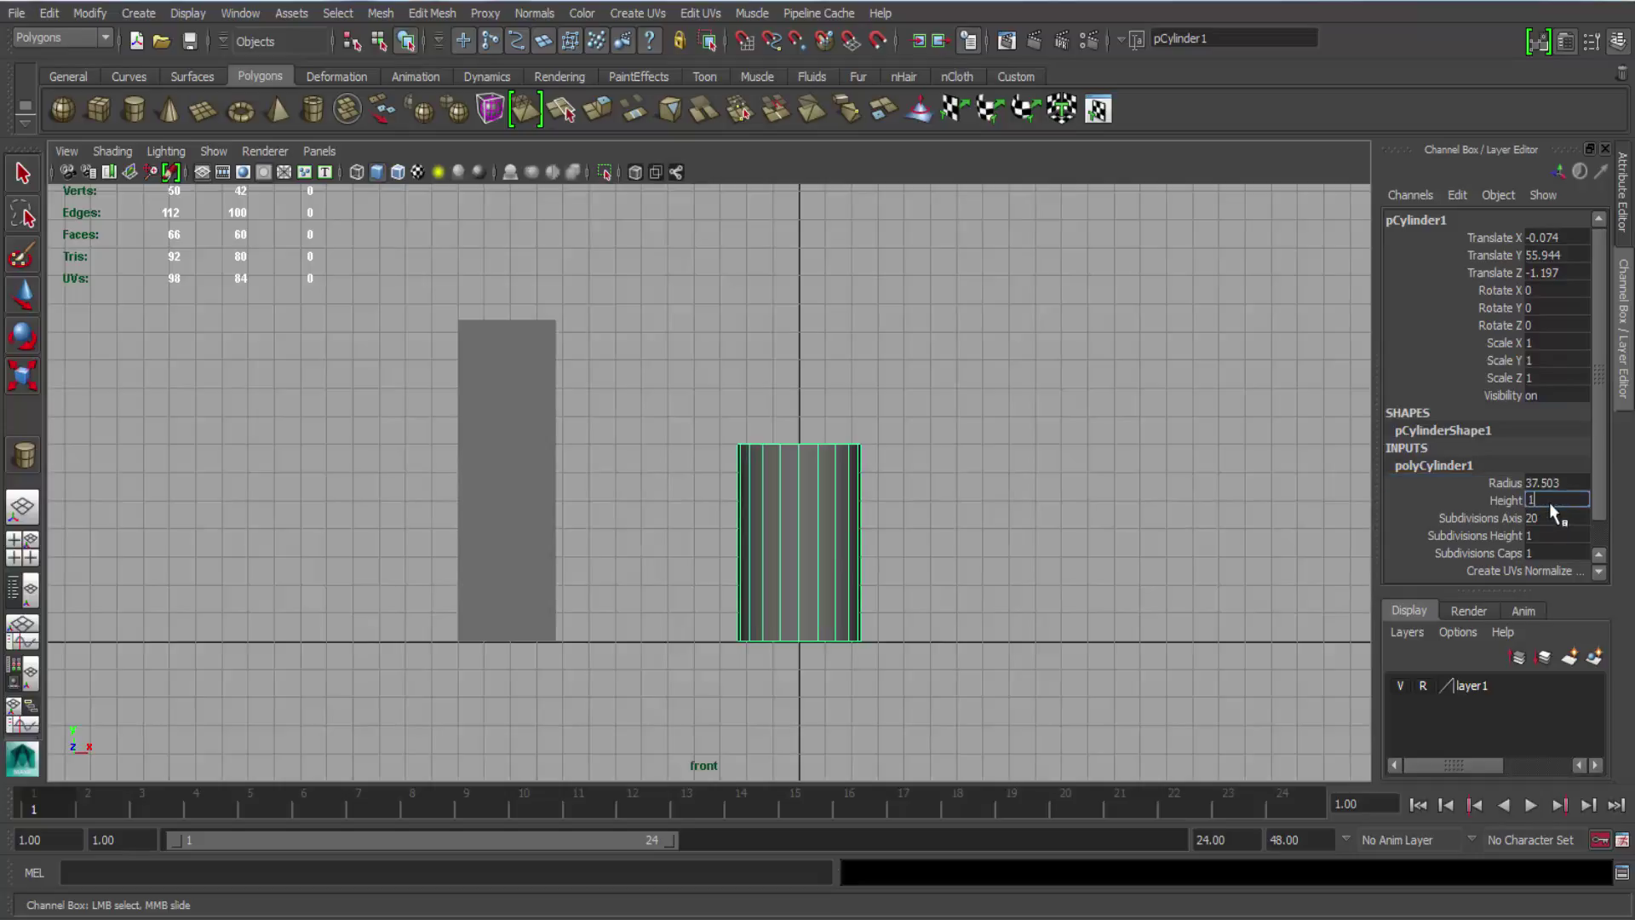
type("00")
key("Return")
Lower the cylinder to about 49.1 in Y so its base meets the ground line.
middle_click_drag(883, 567, 836, 569, "alt")
key("w")
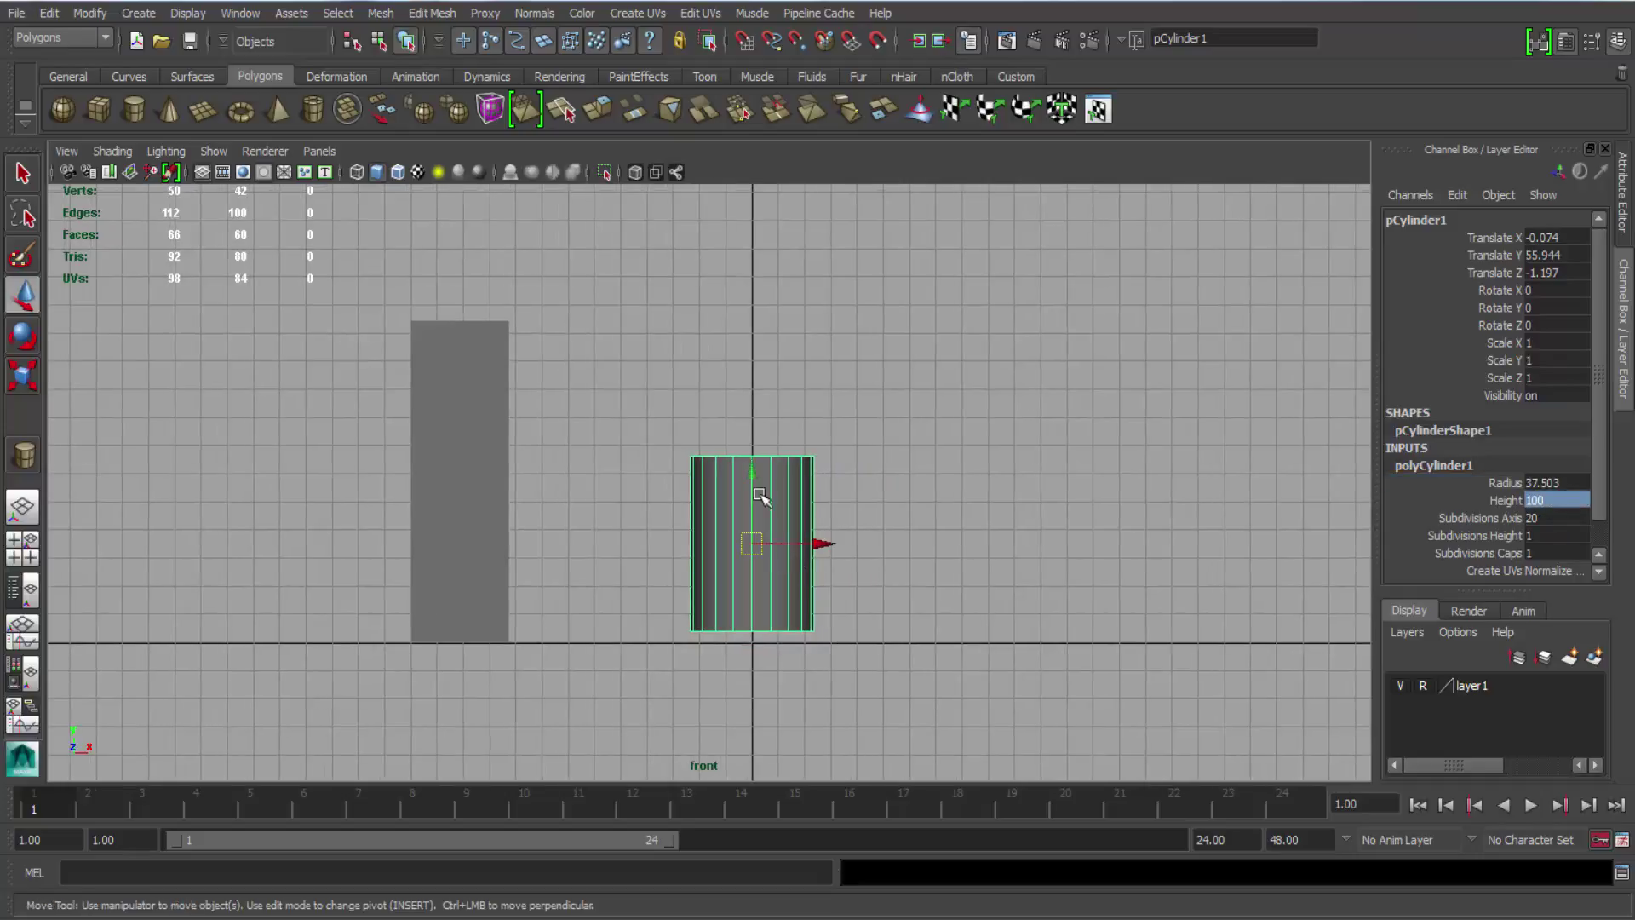
left_click_drag(750, 474, 754, 487)
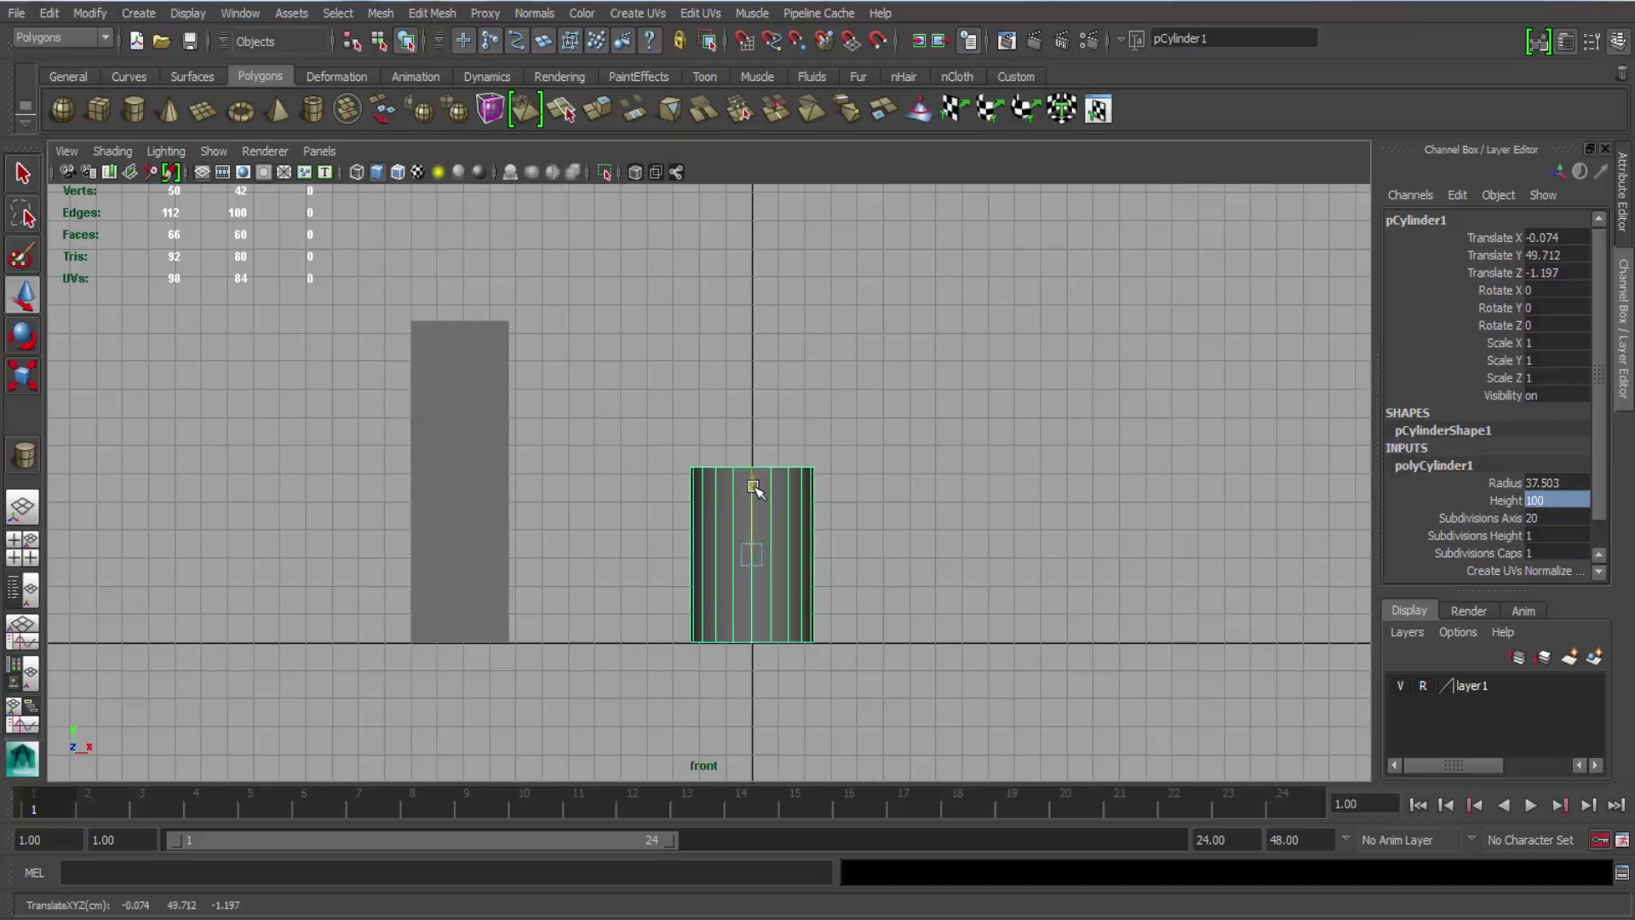
left_click_drag(754, 486, 753, 488)
middle_click_drag(592, 733, 615, 685, "alt")
right_click_drag(615, 686, 792, 689, "alt")
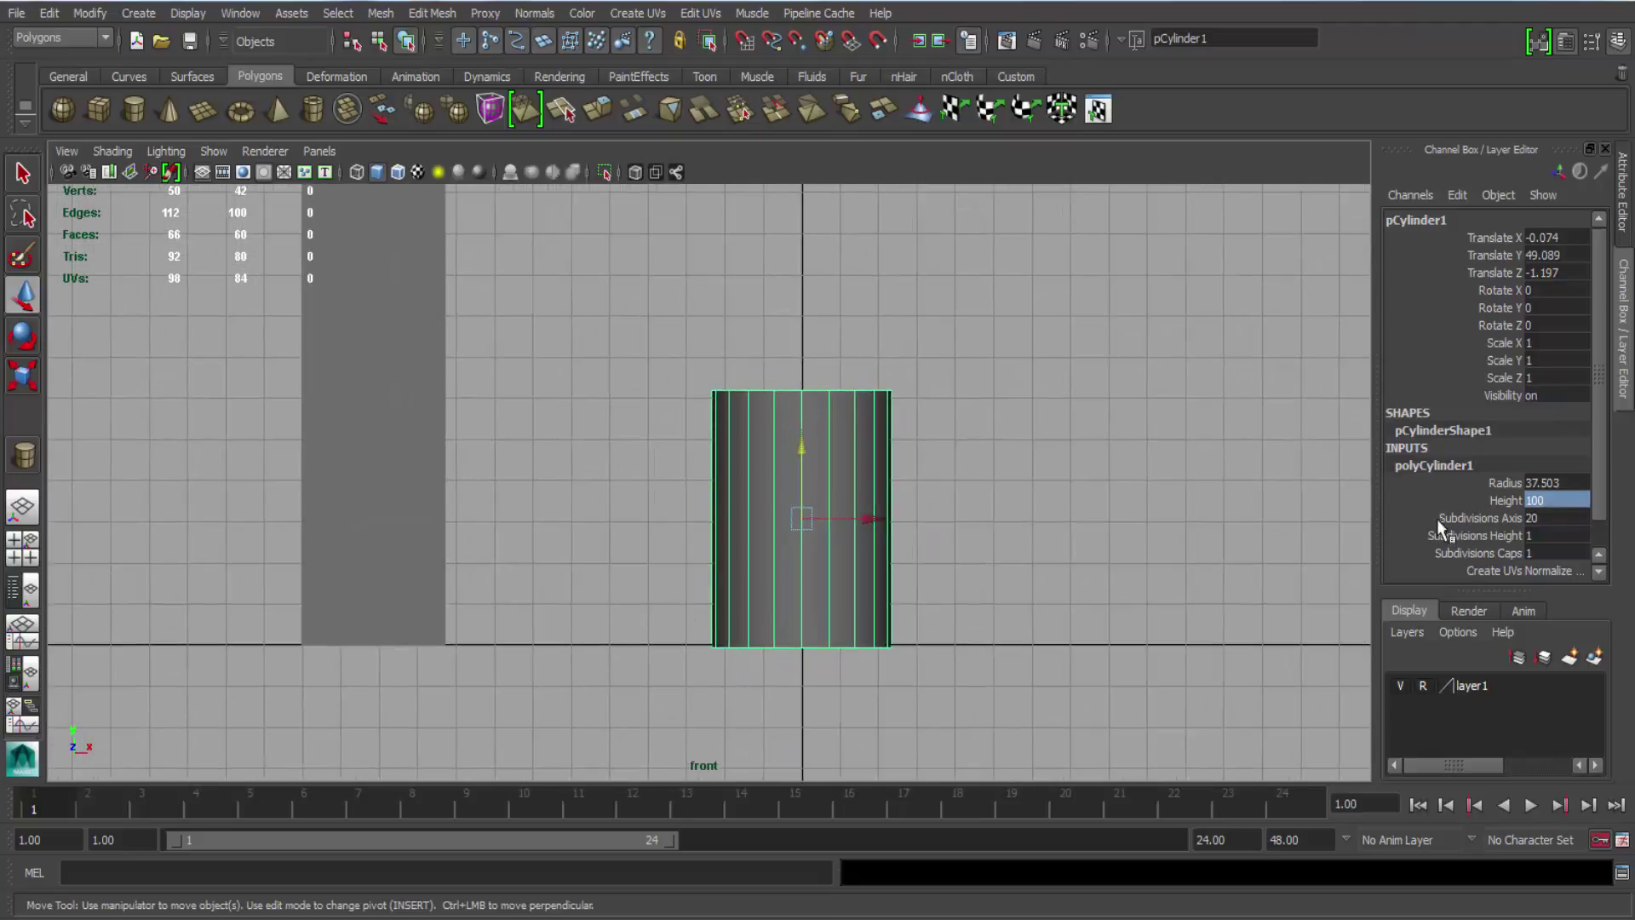
Set the cylinder's height subdivisions to 8 and its axis subdivisions to 30.
left_click(1504, 526)
left_click(1496, 536)
mouse_move(958, 579)
middle_mouse_down()
mouse_move(1067, 579)
mouse_move(937, 582)
middle_mouse_up()
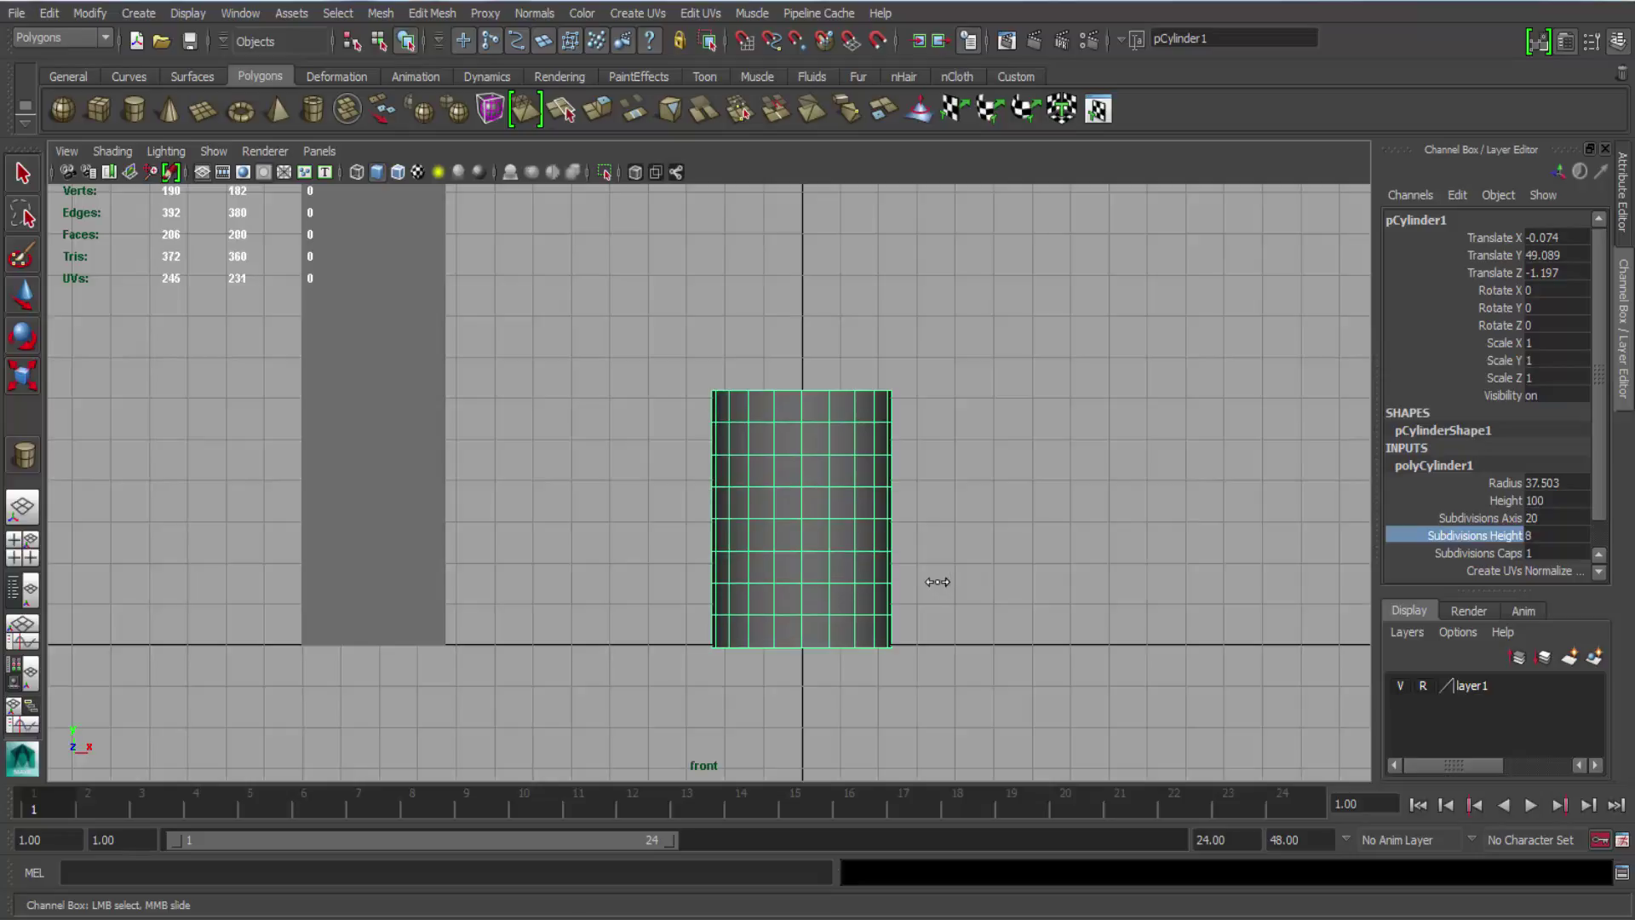
left_click(1501, 518)
middle_click_drag(649, 606, 717, 602)
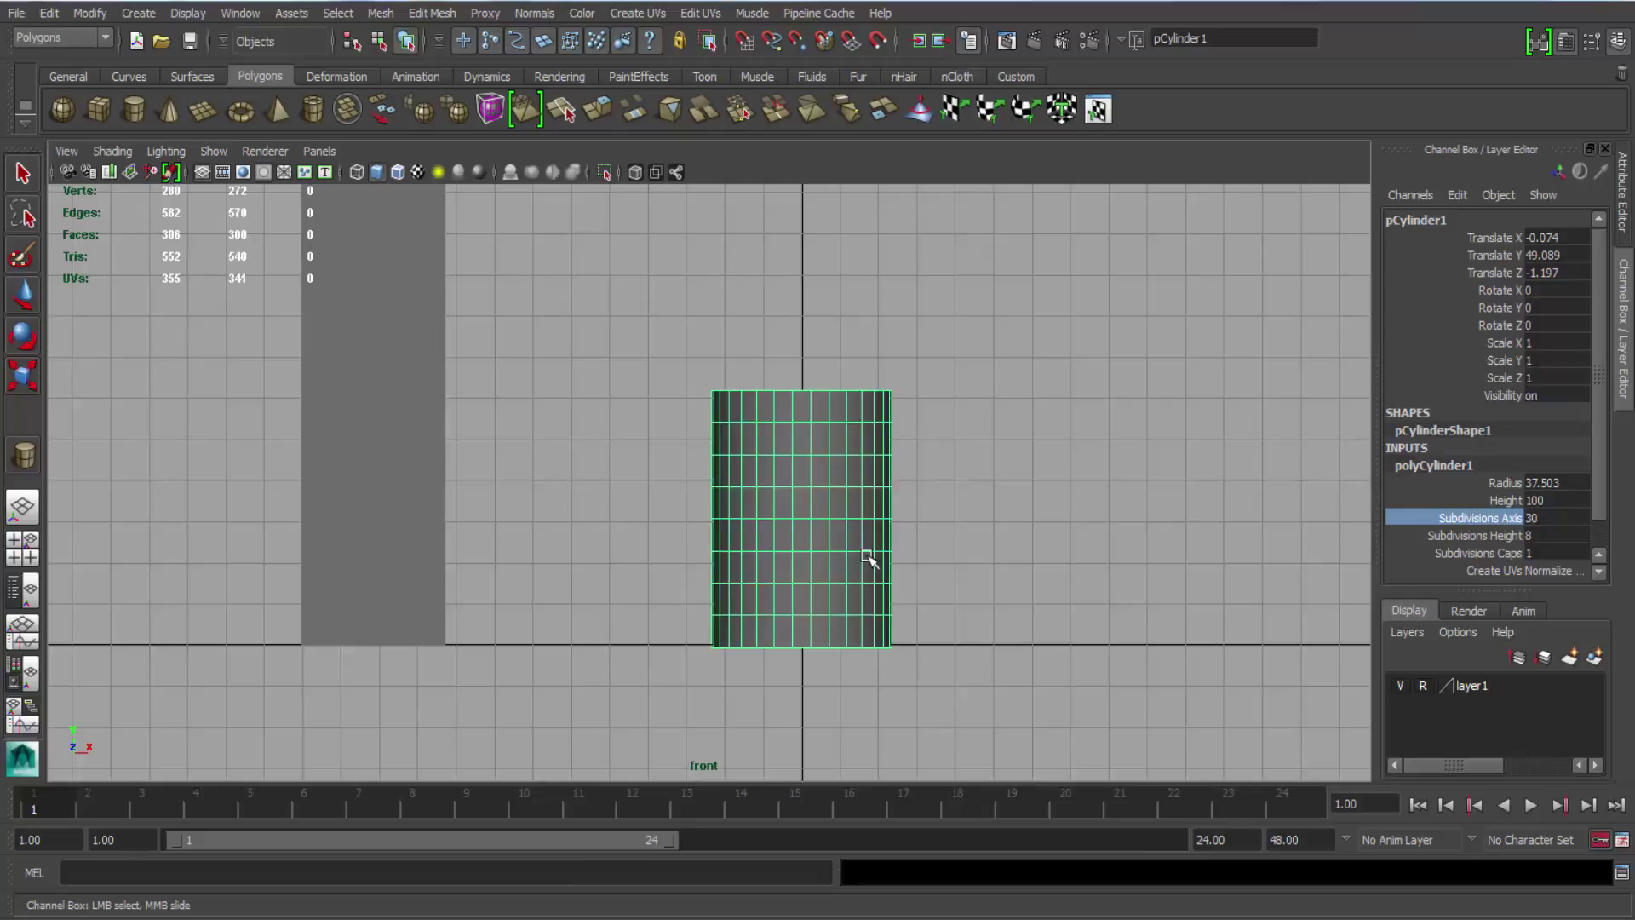
Return to the perspective view and examine the subdivided cylinder beside the reference box.
key("space")
left_click_drag(867, 556, 715, 564)
right_click_drag(715, 564, 877, 558, "alt")
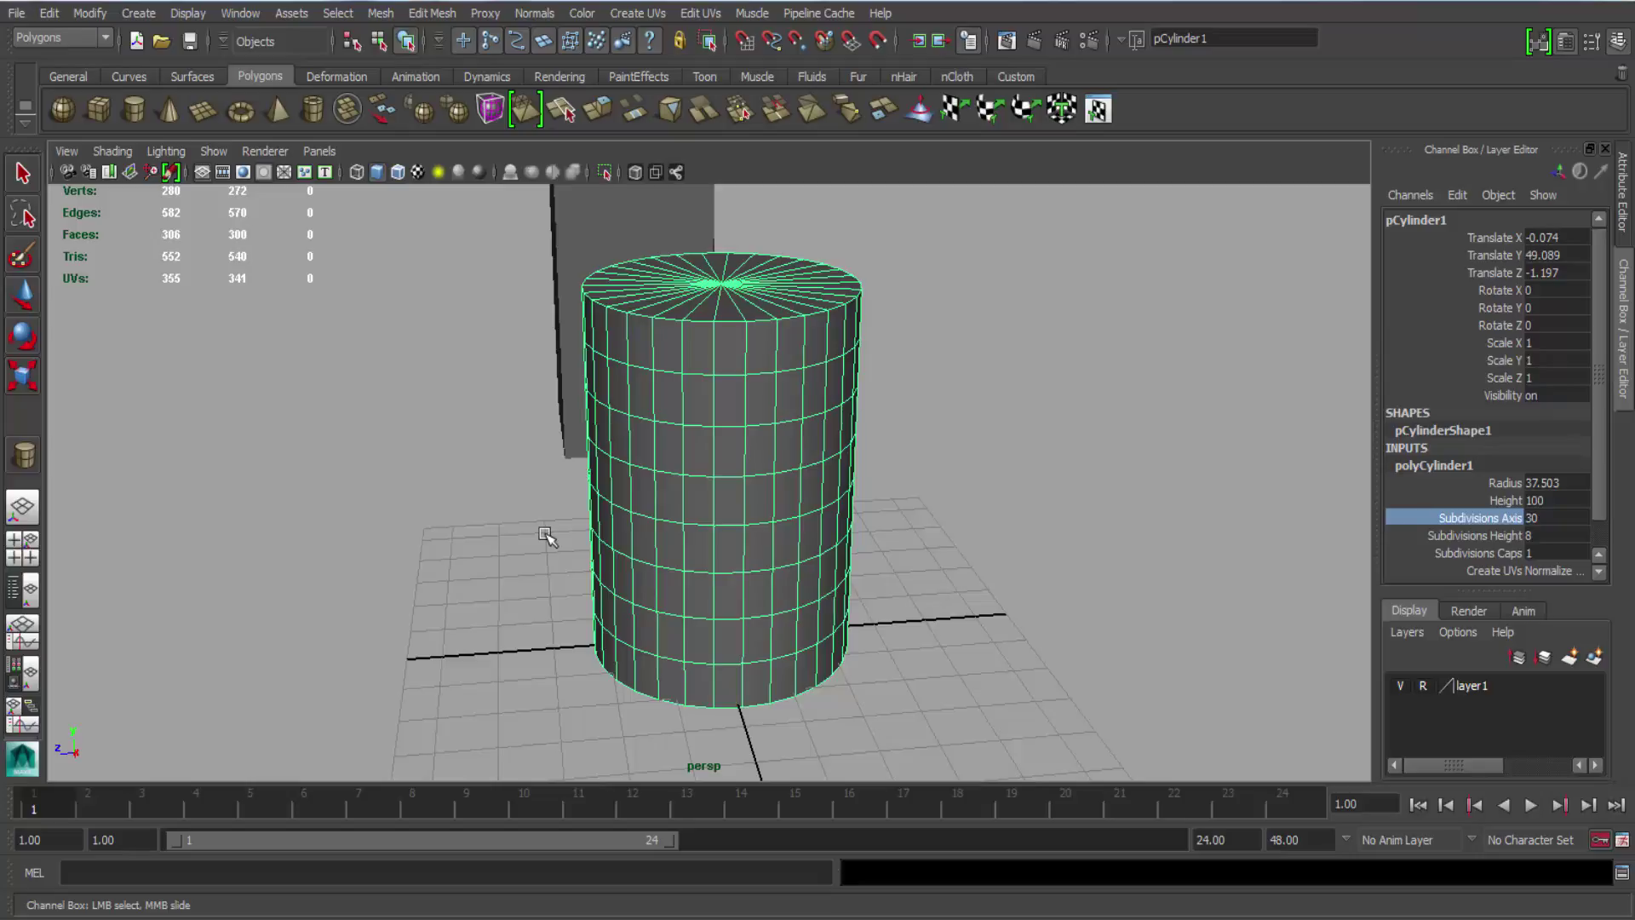
left_click_drag(484, 543, 638, 525, "alt")
right_click_drag(639, 526, 502, 529, "alt")
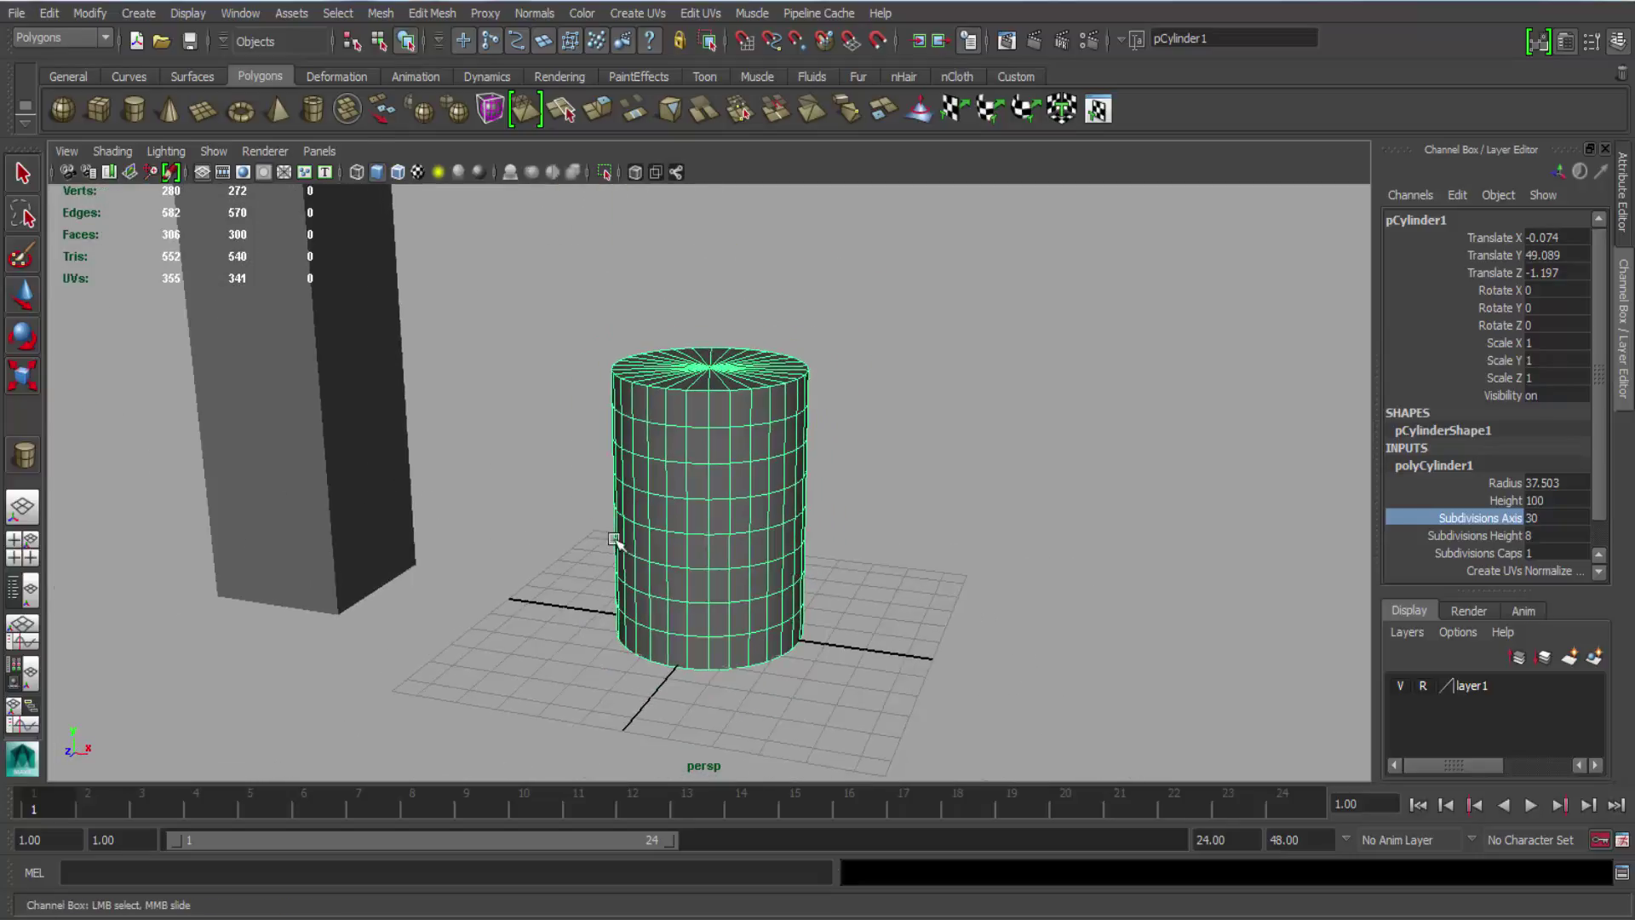
left_click_drag(615, 539, 659, 586, "alt")
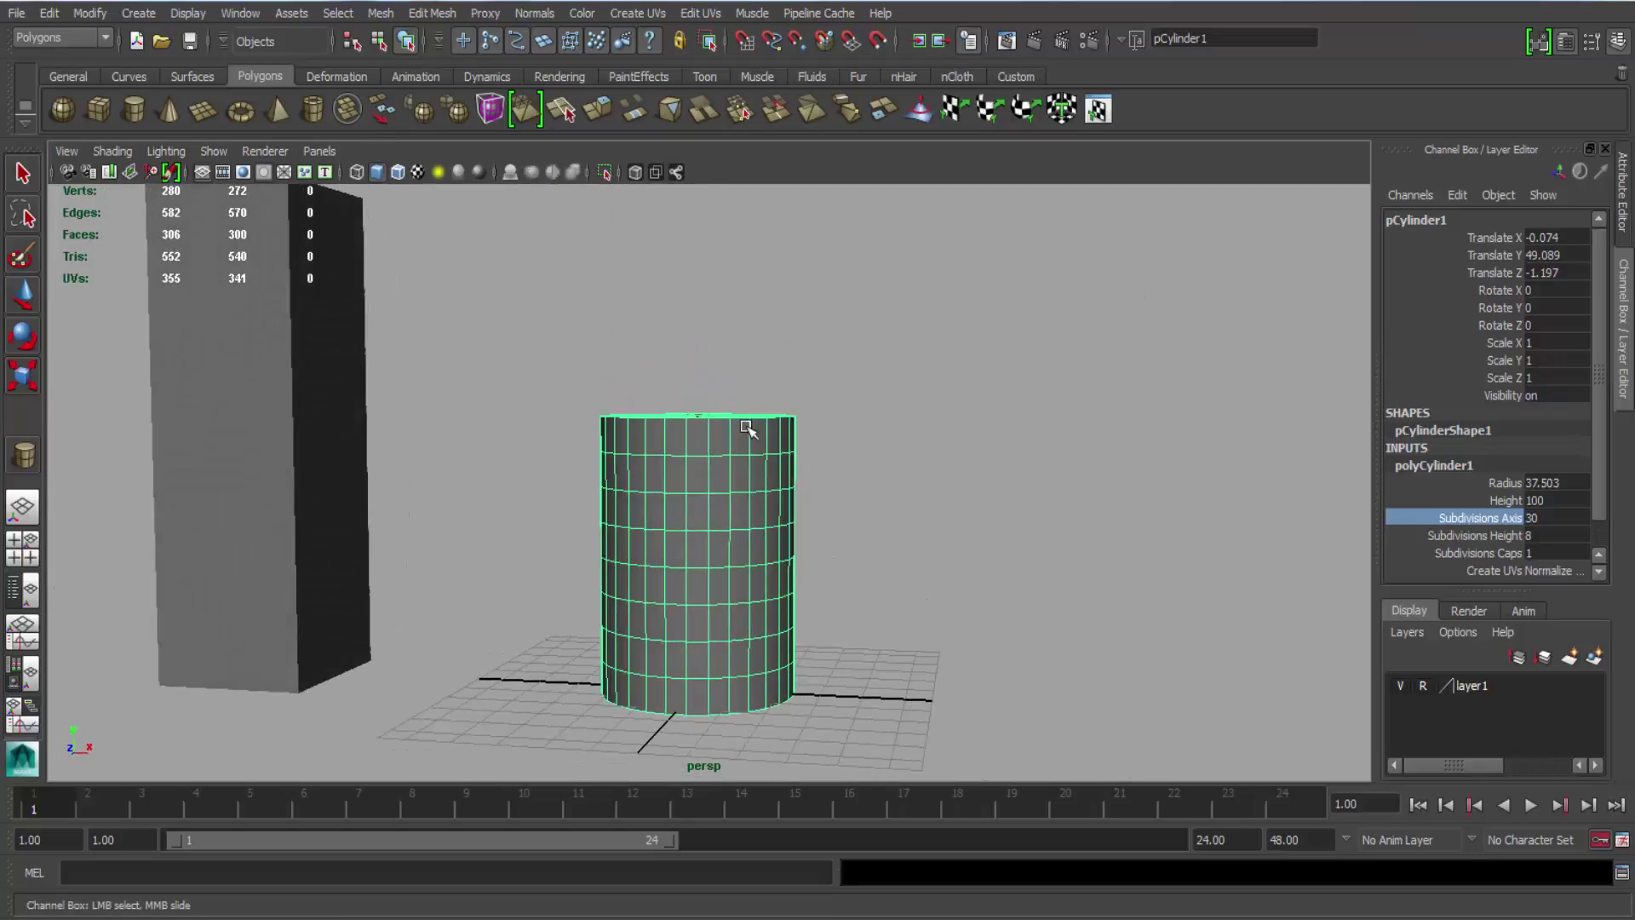
left_click_drag(614, 650, 673, 635, "alt")
Rename the cylinder as drum1.
left_click(1267, 41)
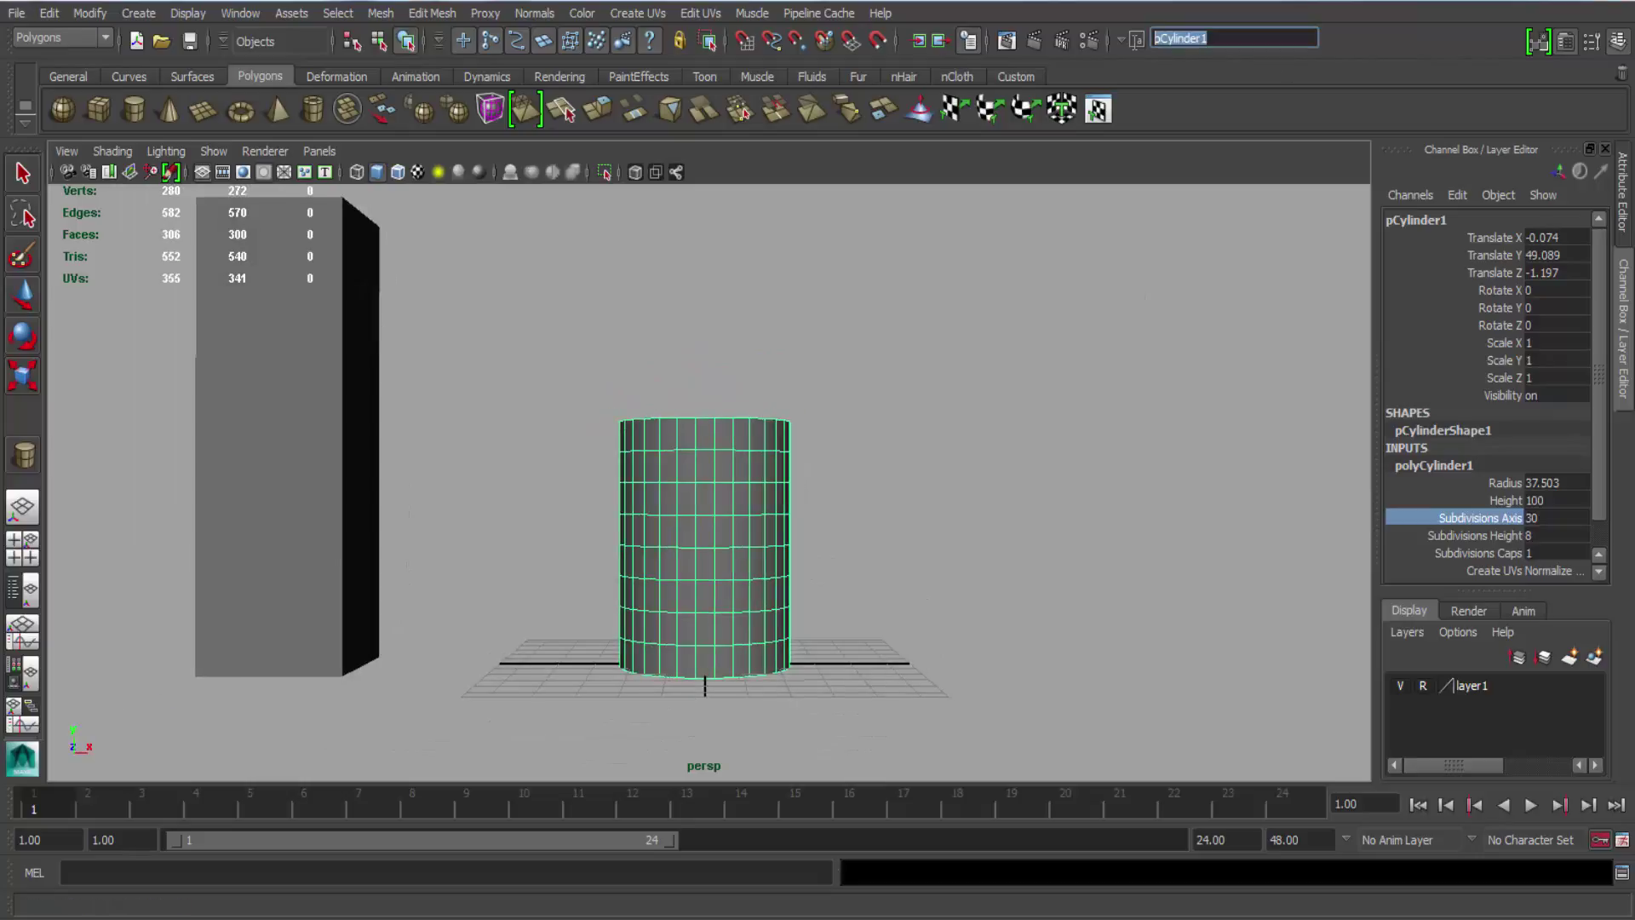
type("drum1")
key("Return")
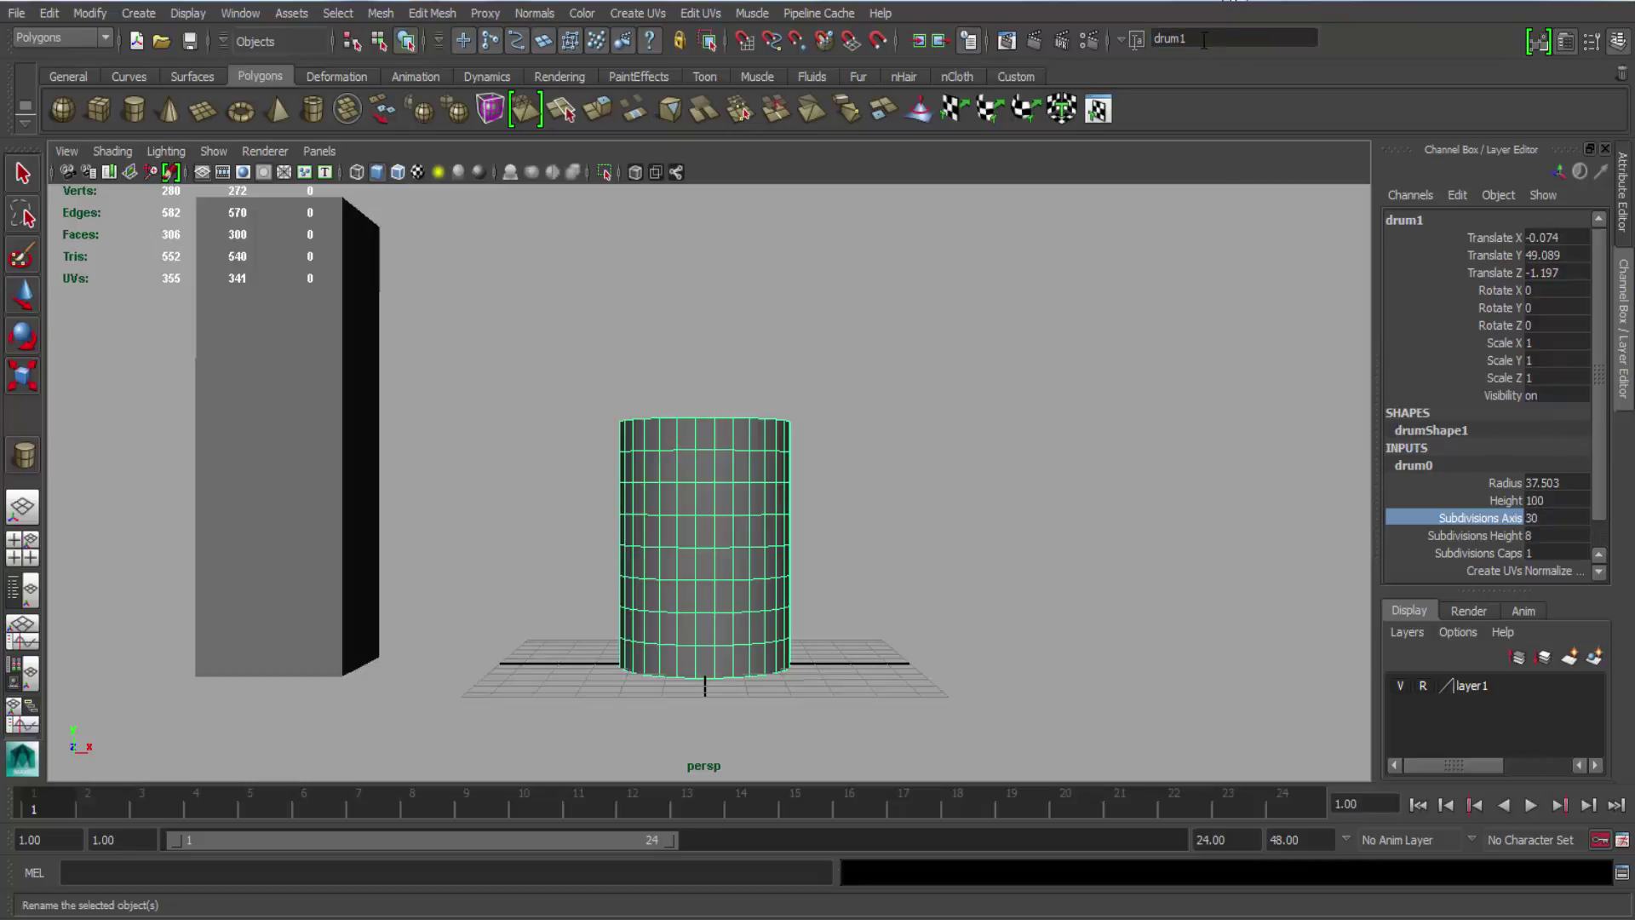
Examine the drum's cap and subdivided side from several angles and distances in the perspective view.
left_click_drag(562, 707, 656, 627, "alt")
right_click_drag(657, 628, 656, 599, "alt")
middle_click_drag(656, 599, 653, 551, "alt")
left_click_drag(653, 551, 617, 566, "alt")
scroll(518, 330, "up", 3)
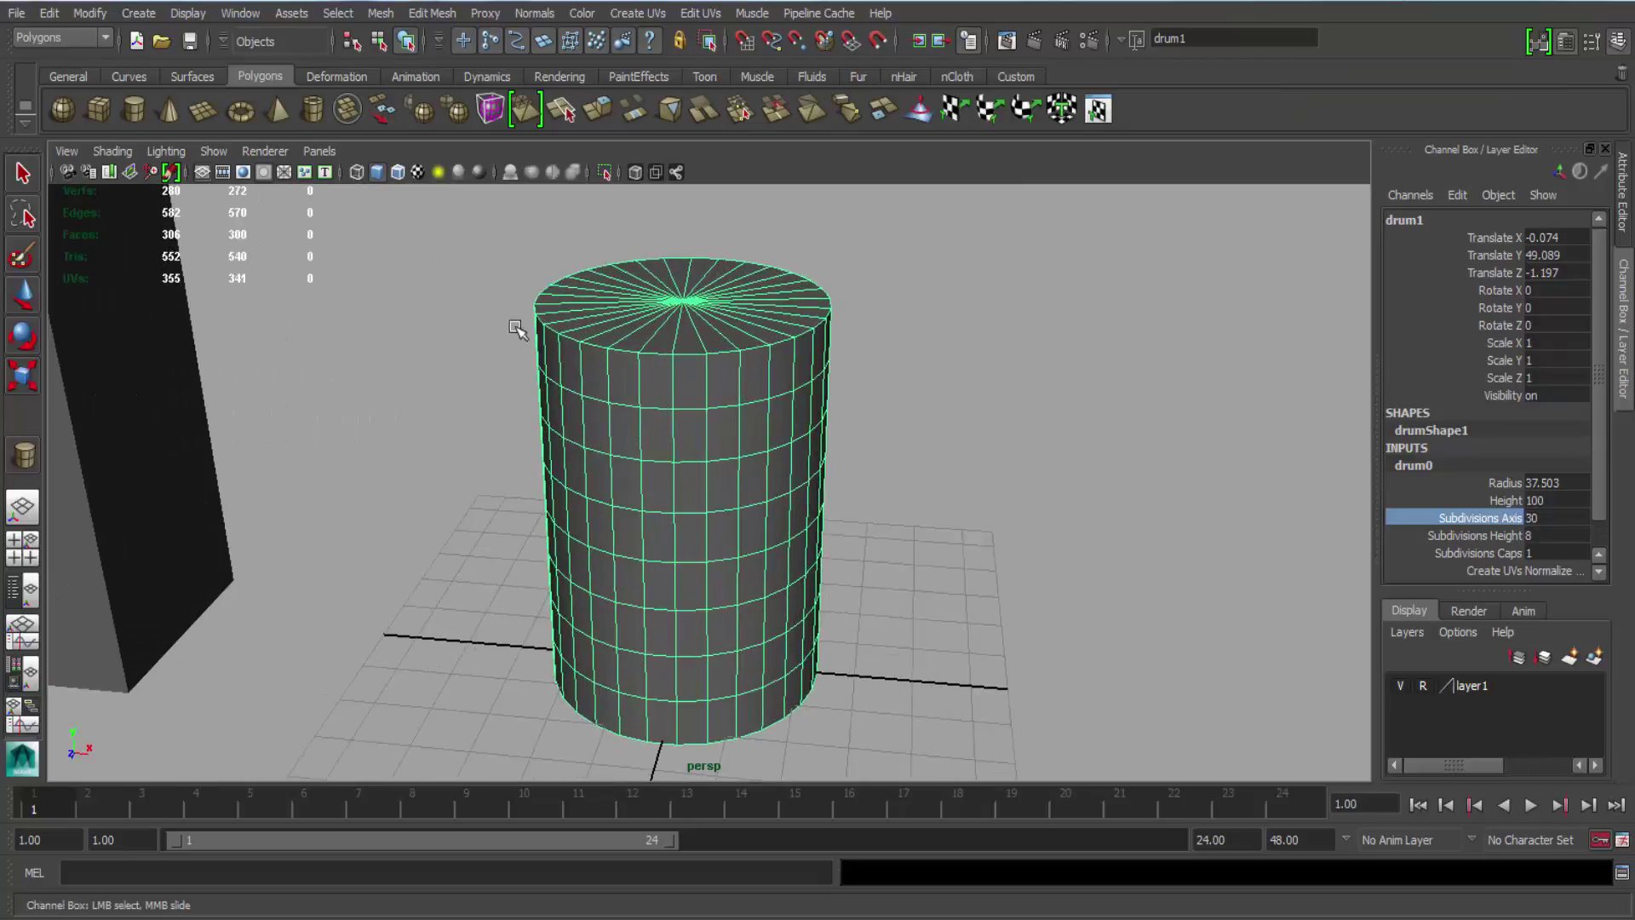
scroll(695, 614, "down", 5)
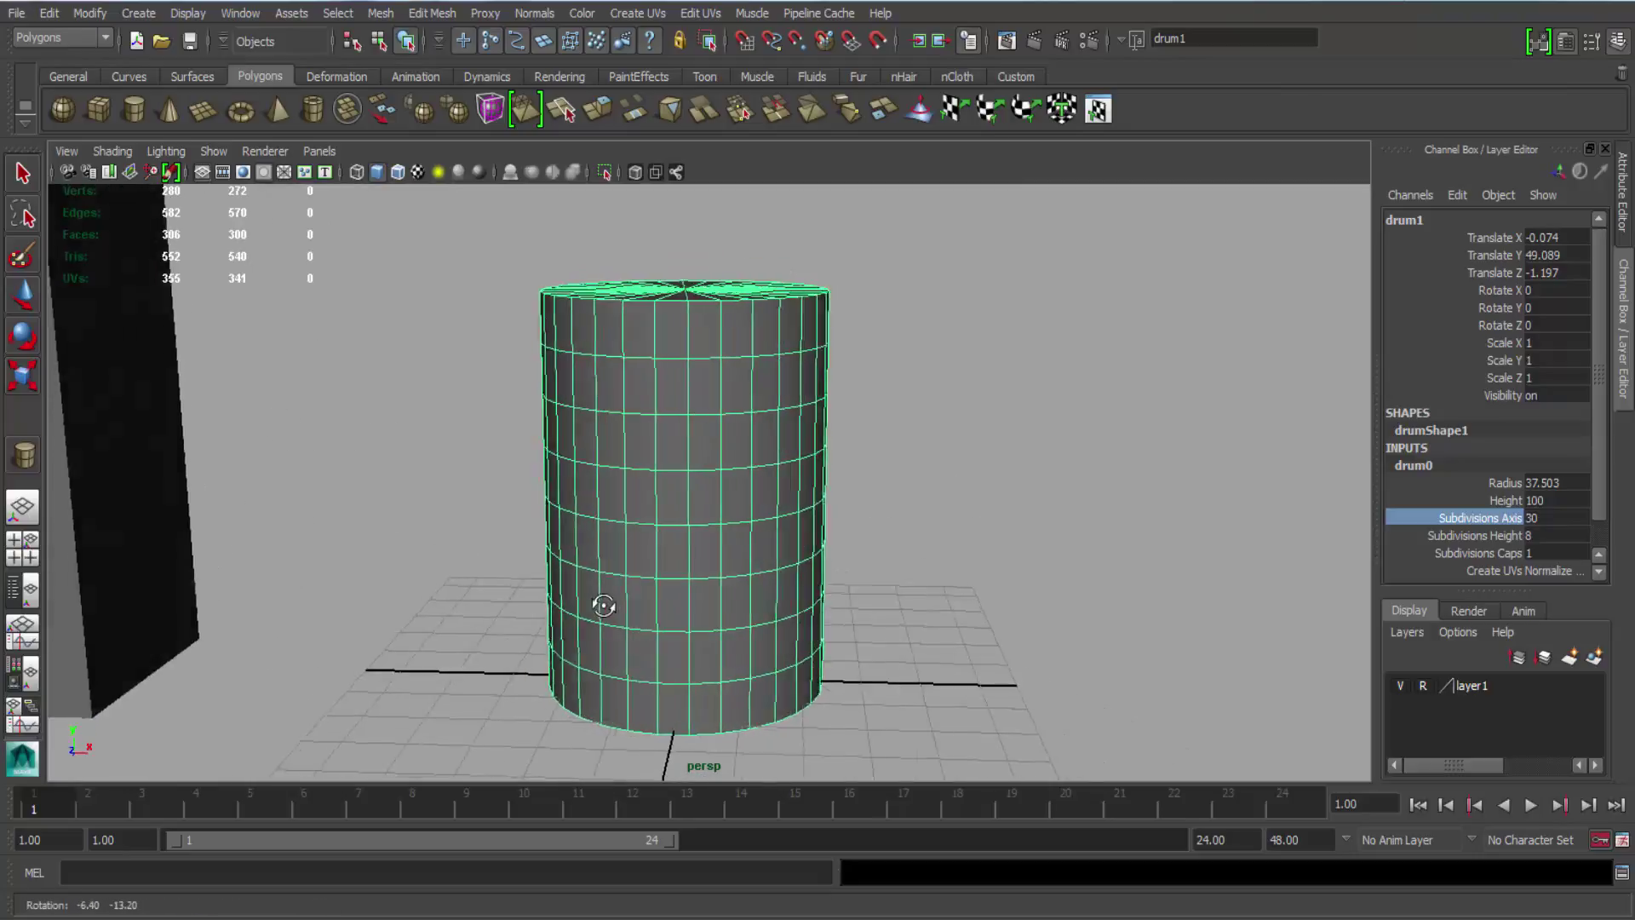
right_click_drag(768, 518, 824, 766, "alt")
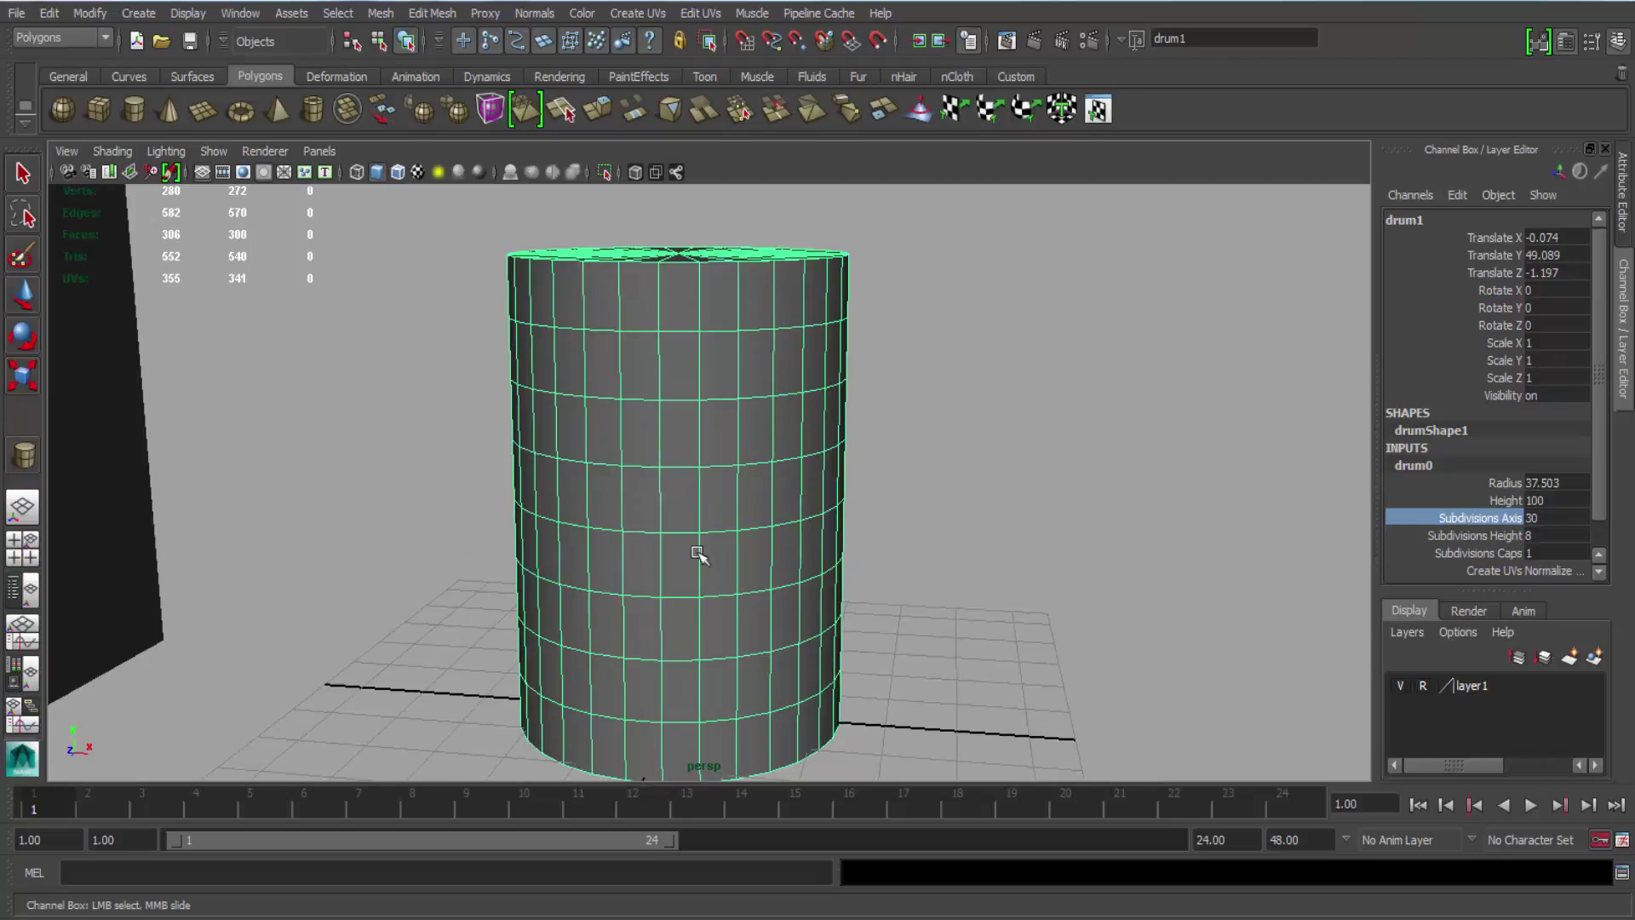
mouse_move(697, 552)
left_mouse_down("alt")
mouse_move(526, 647)
mouse_move(686, 544)
left_mouse_up("alt")
right_click_drag(686, 544, 716, 627, "alt")
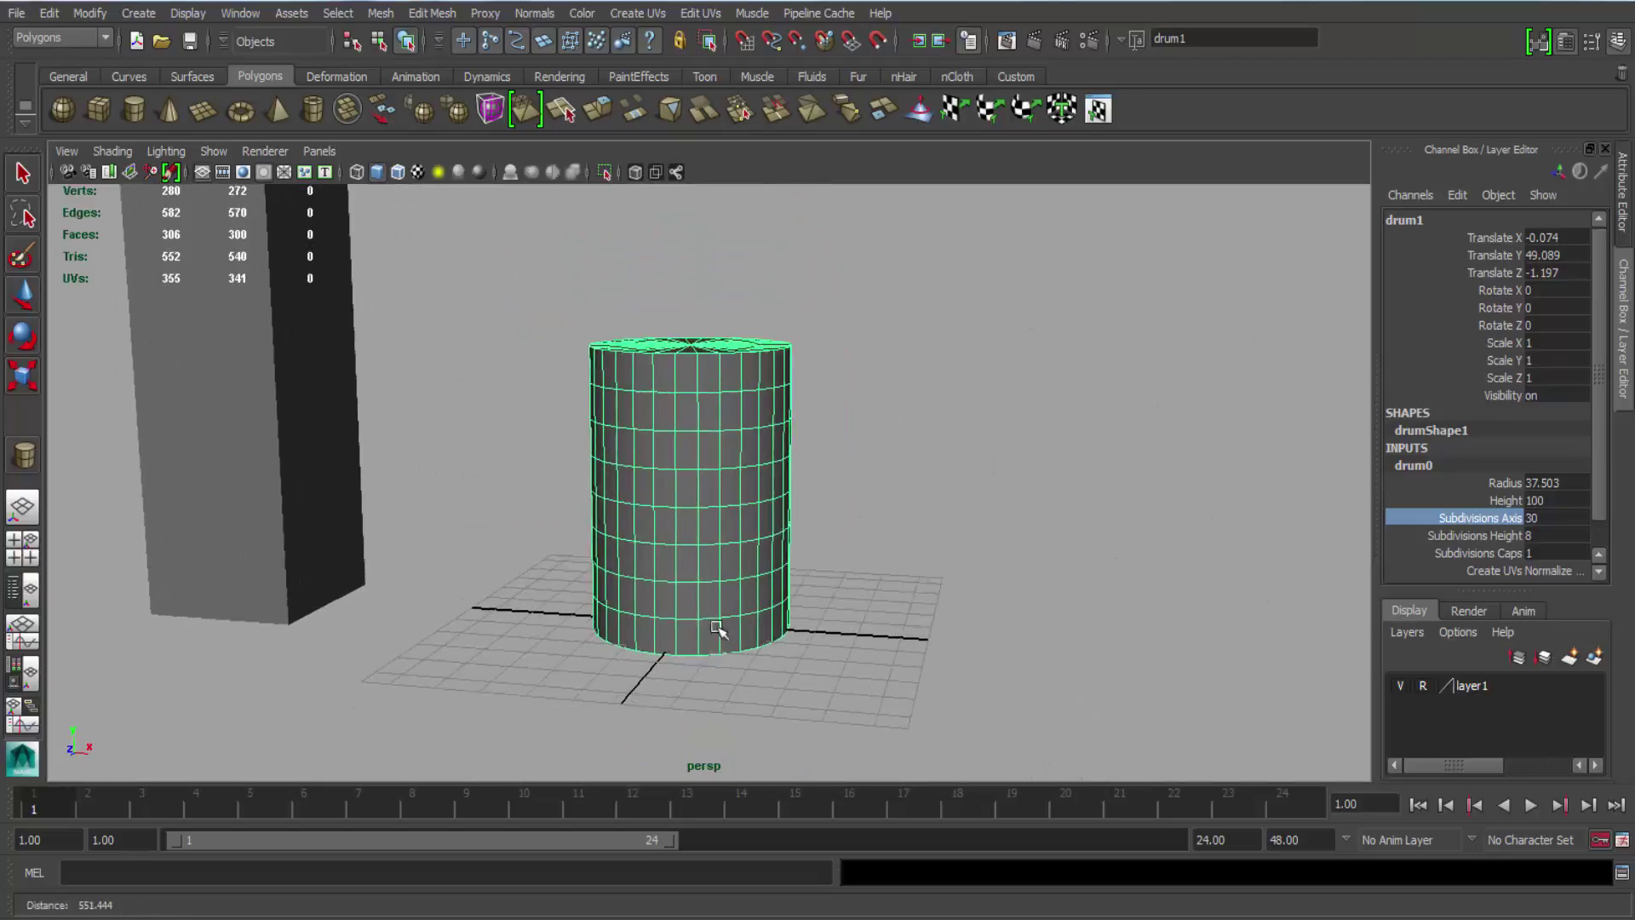
In the front view, scale all the drum's vertex rows between the top and bottom rims uniformly outward.
key("space")
left_click_drag(711, 579, 700, 621)
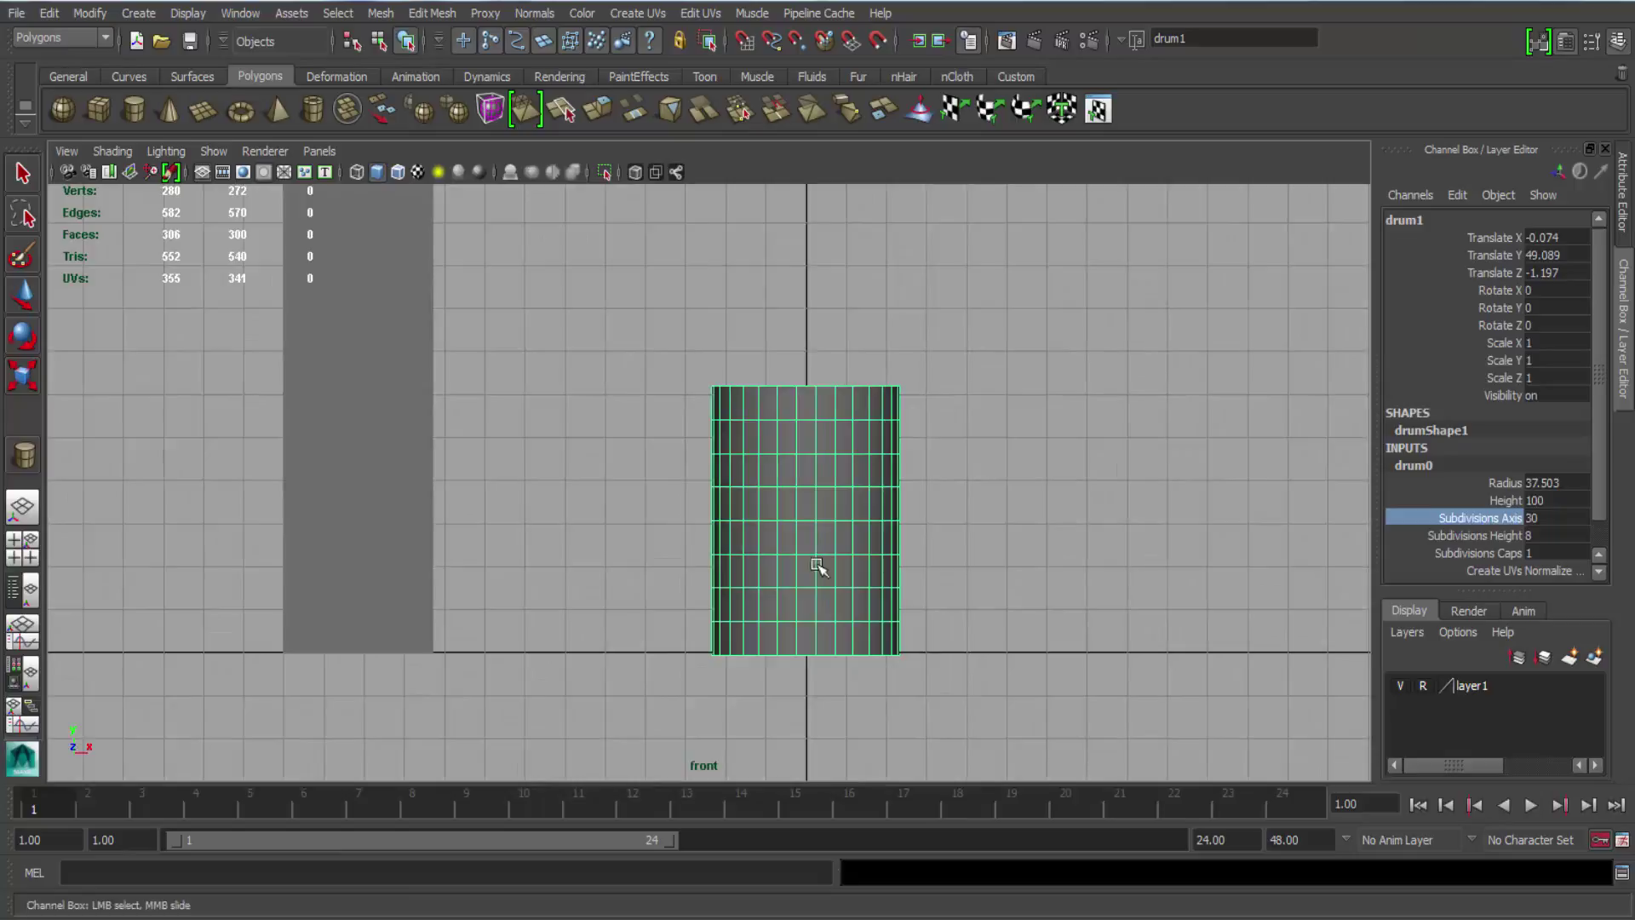
middle_click_drag(818, 566, 628, 515, "alt")
right_click_drag(628, 515, 375, 459)
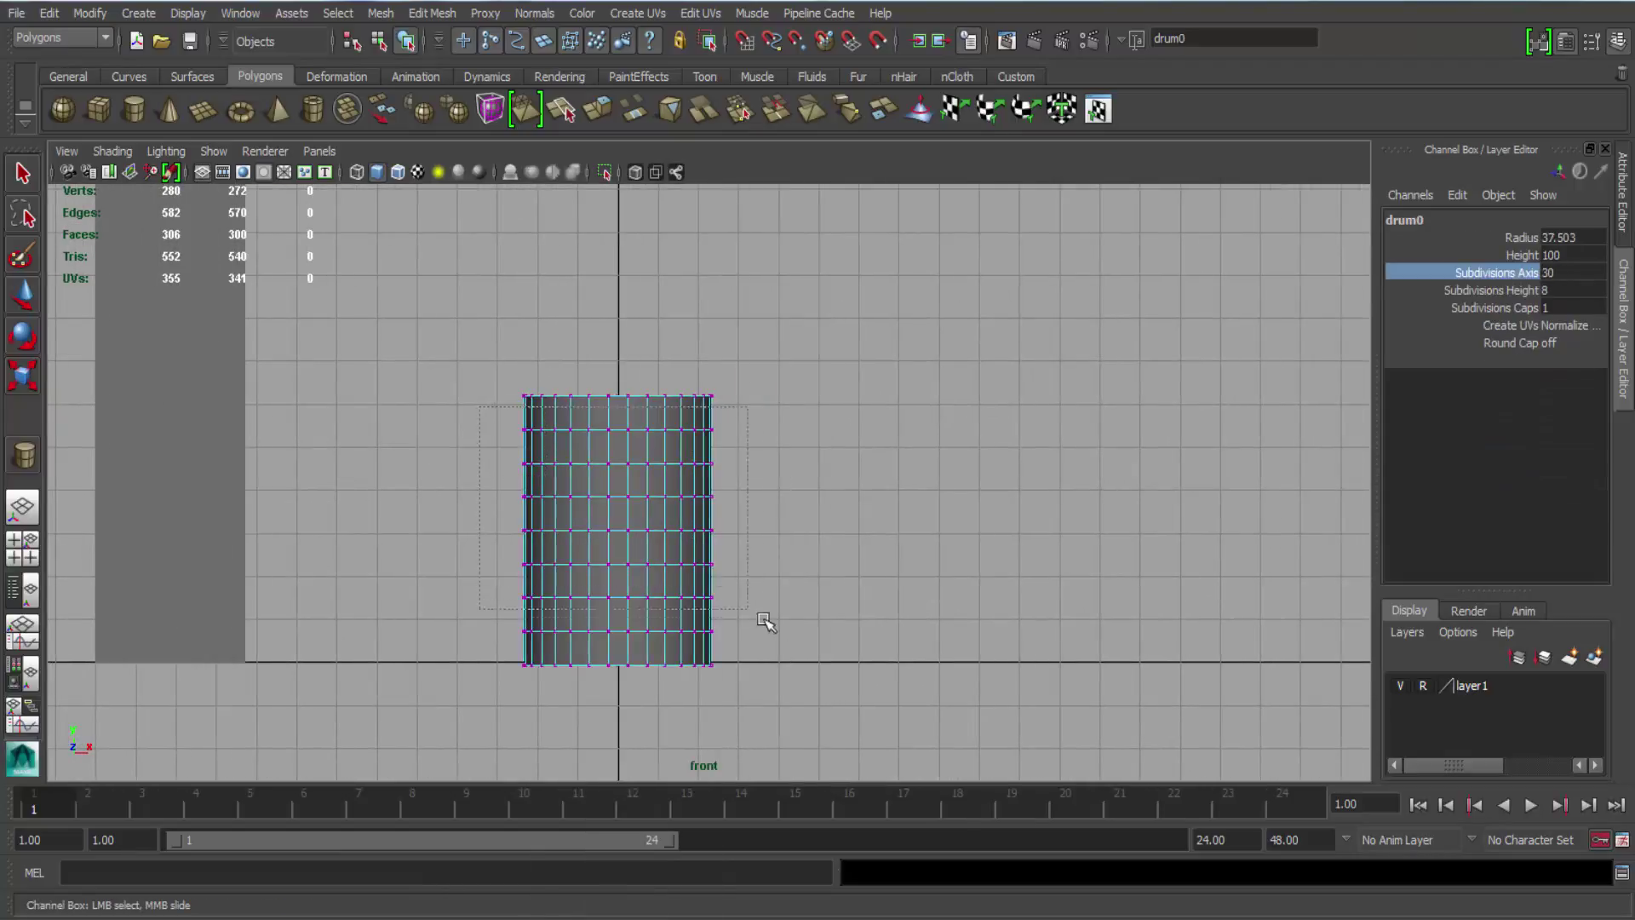
left_click_drag(764, 621, 784, 641)
key("w")
key("r")
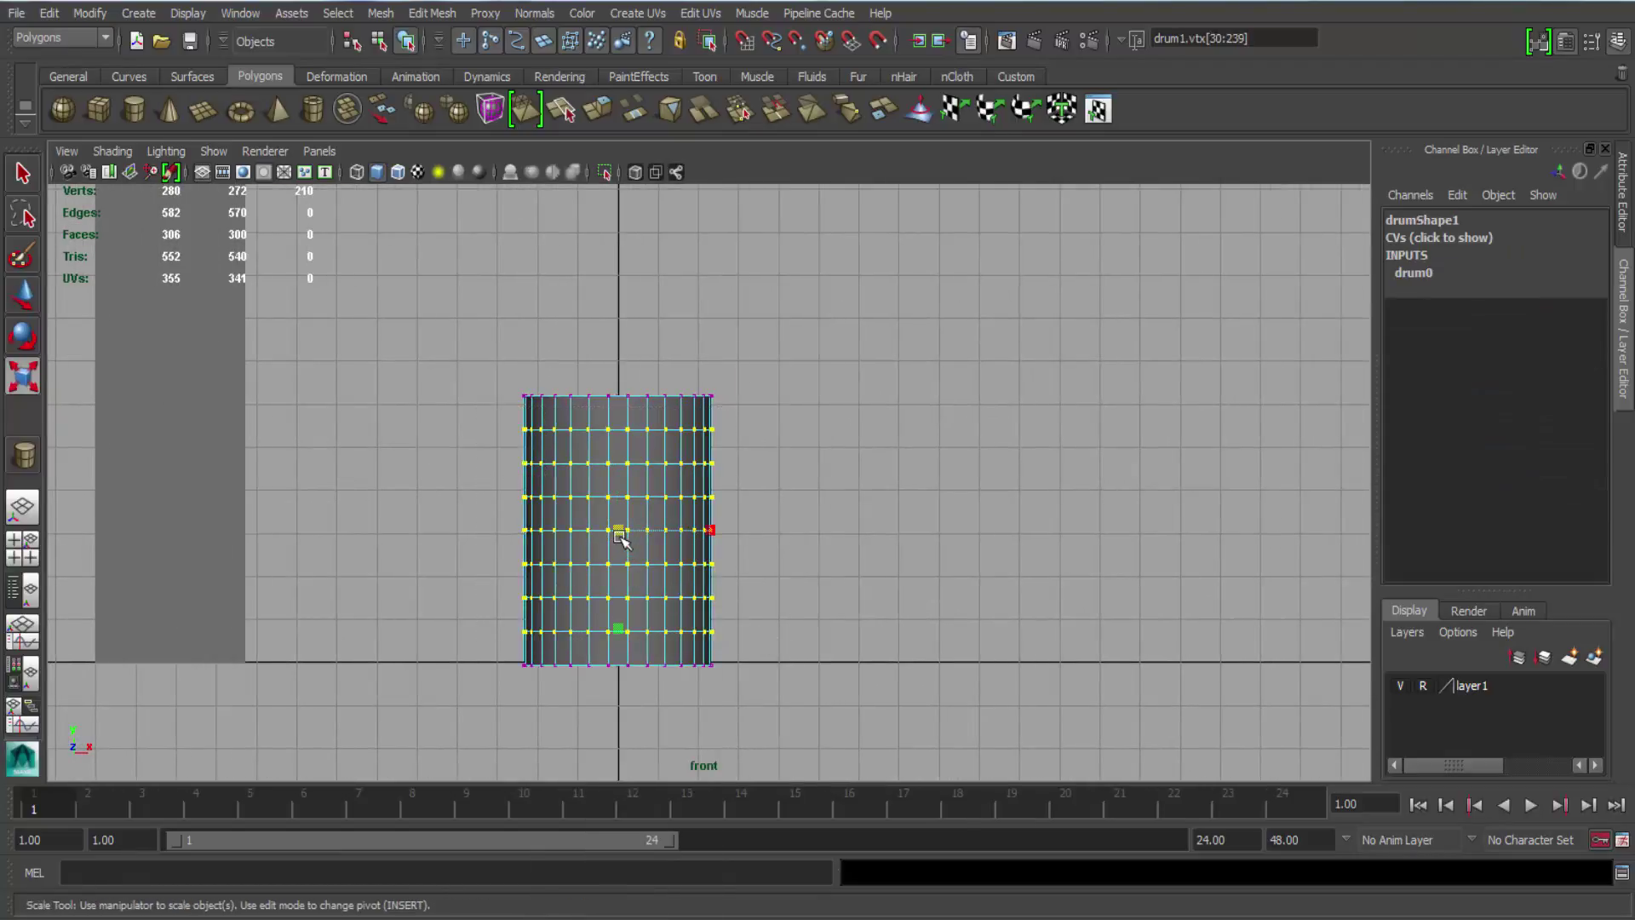
left_click_drag(621, 537, 643, 532)
Build up the barrel bulge by scaling the inner five vertex rows outward and then only the middle three rows.
left_click_drag(474, 372, 859, 430, "ctrl")
left_click_drag(723, 711, 949, 750, "ctrl")
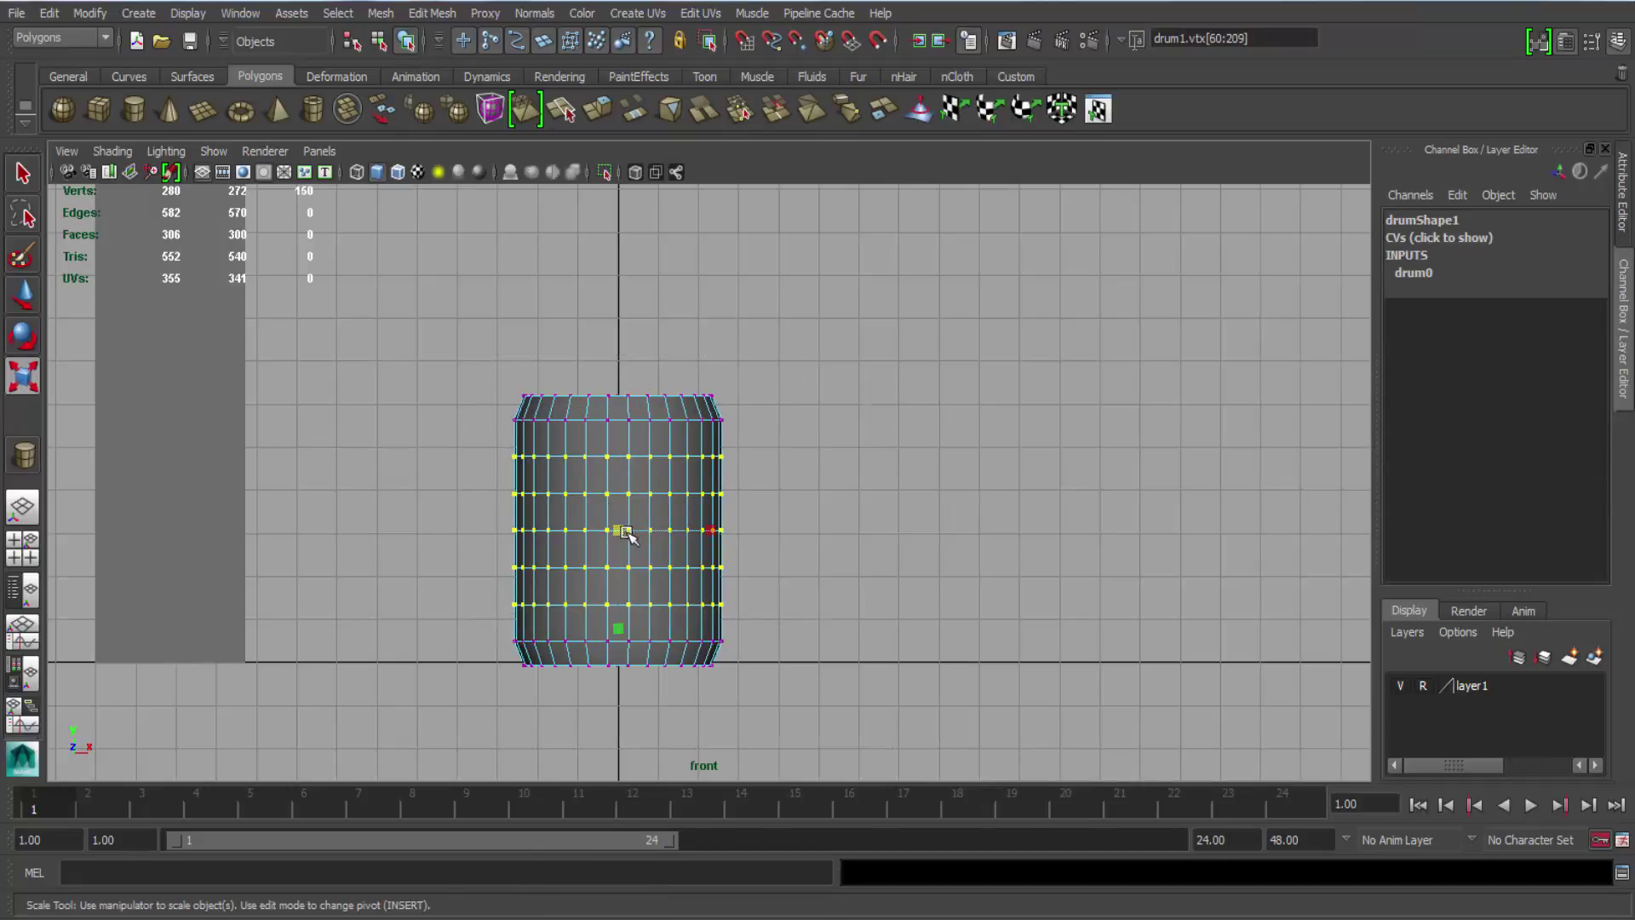
left_click_drag(628, 535, 641, 541)
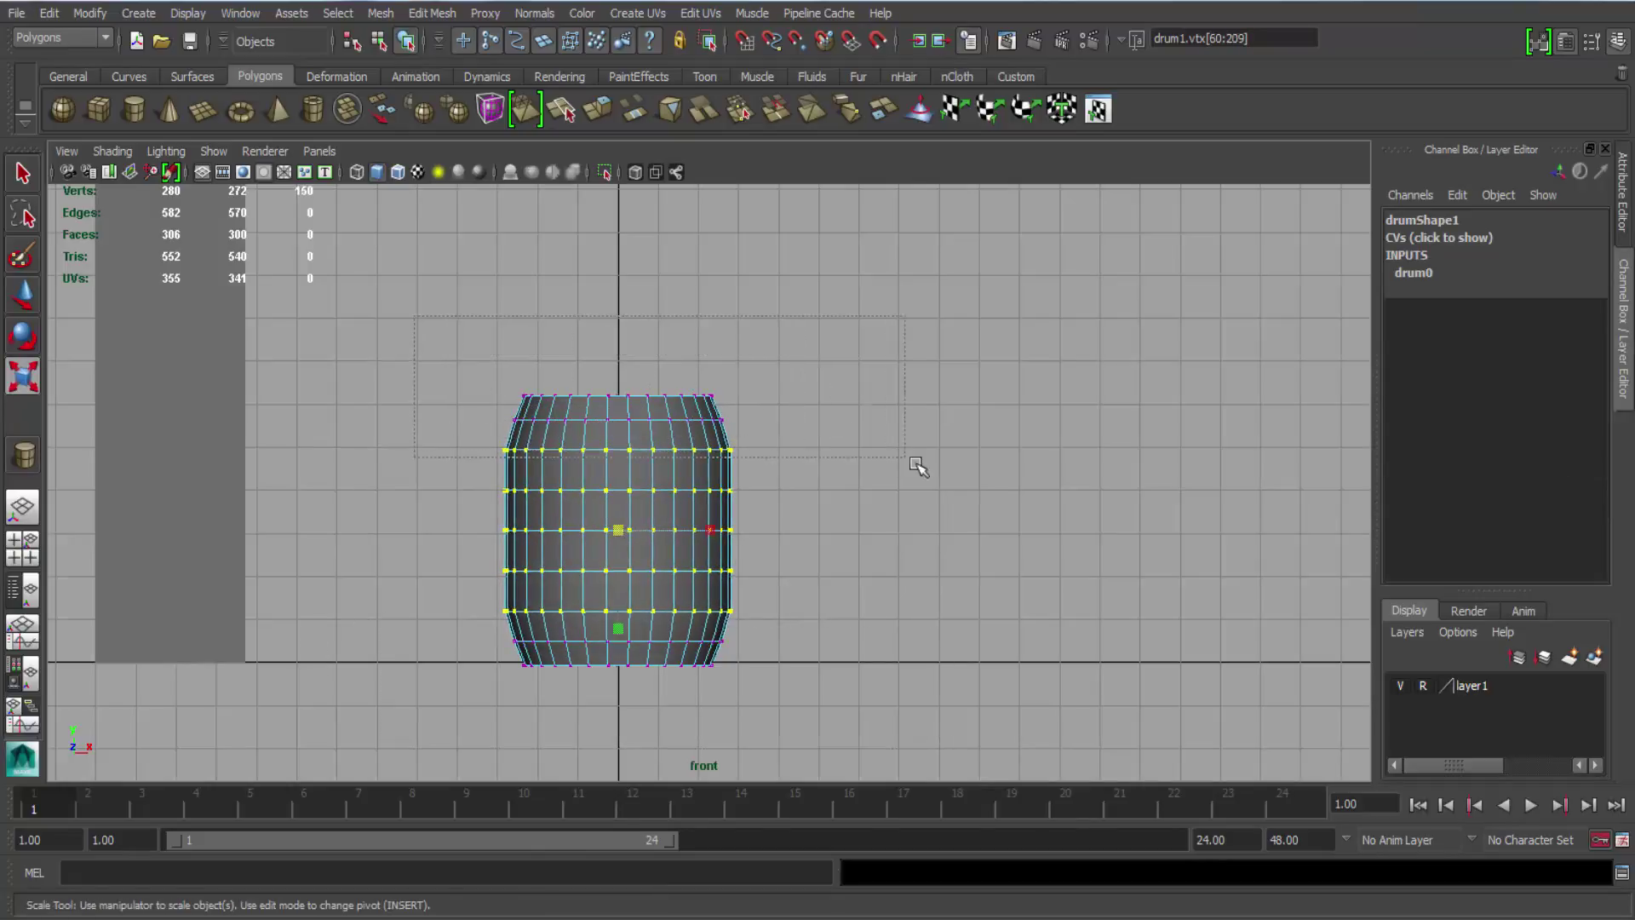
left_click_drag(911, 460, 912, 461, "ctrl")
left_click_drag(611, 530, 627, 536)
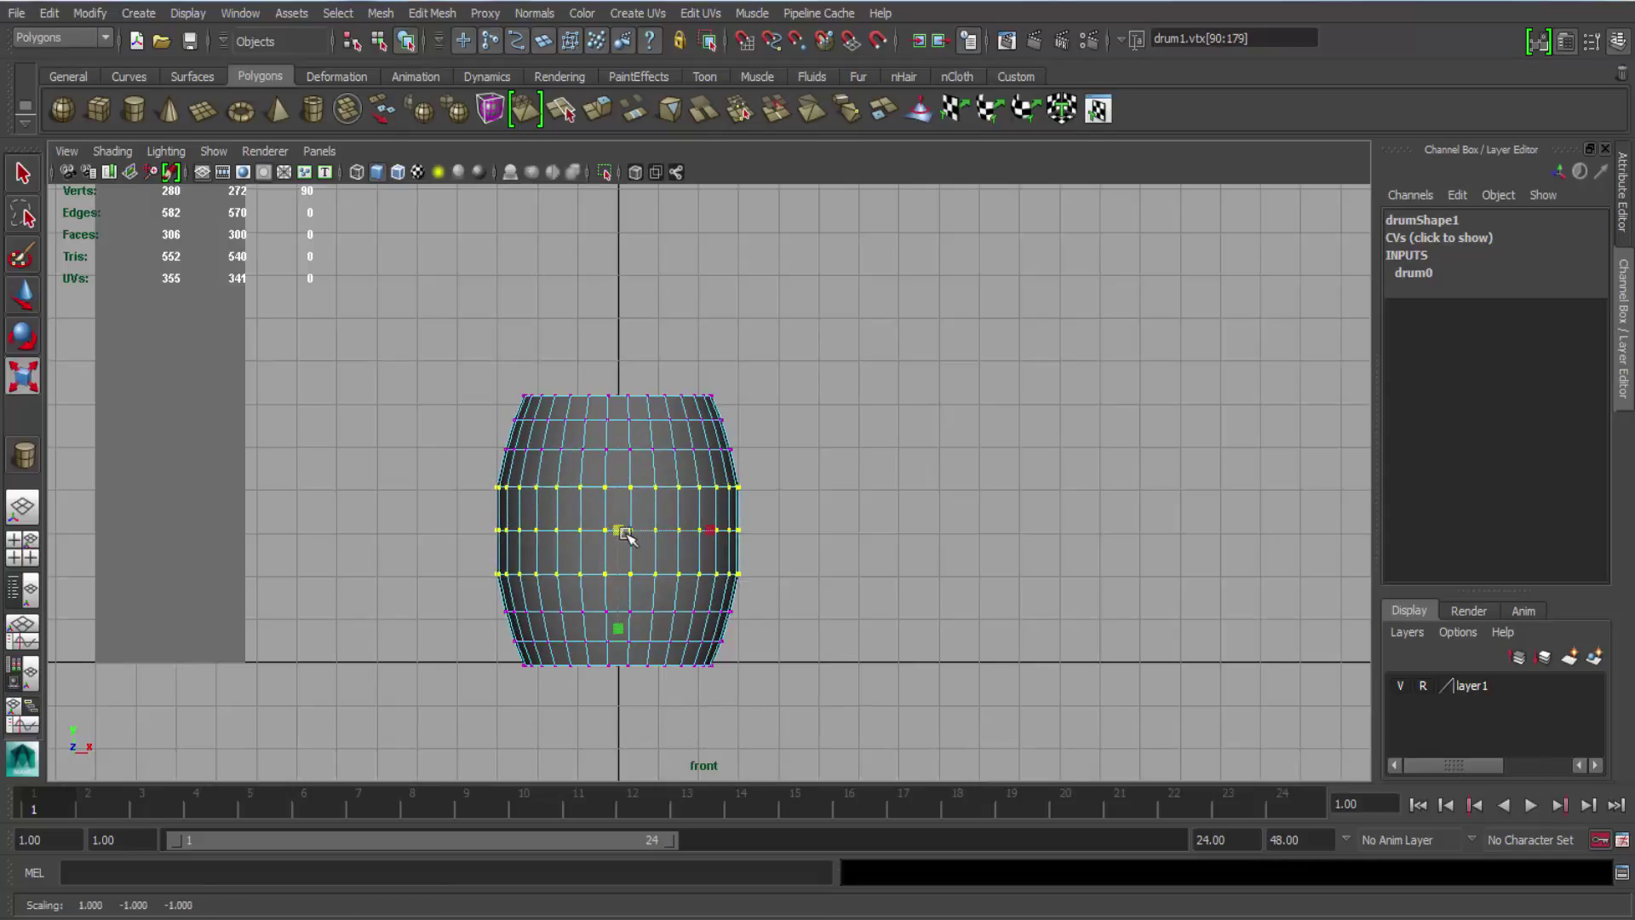
Widen only the drum's middle vertex ring by a factor of about 1.03 and return to object selection.
left_click_drag(448, 364, 836, 494, "ctrl")
left_click_drag(429, 570, 1114, 735, "ctrl")
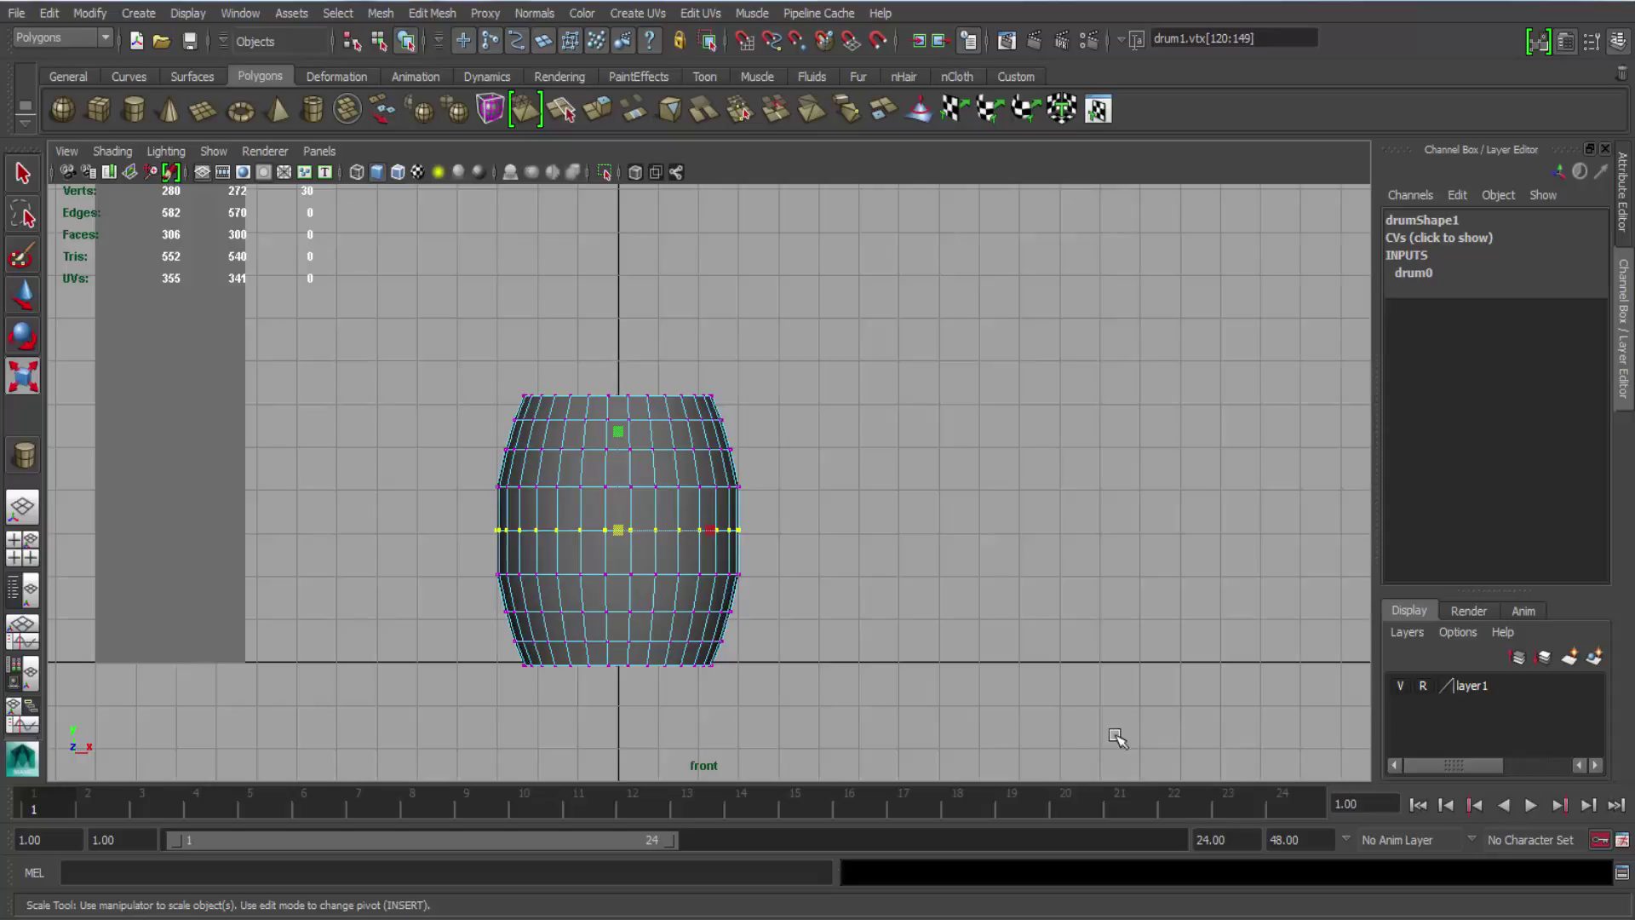
middle_click_drag(556, 617, 575, 677, "alt")
scroll(569, 584, "up", 1)
right_click_drag(568, 584, 883, 397)
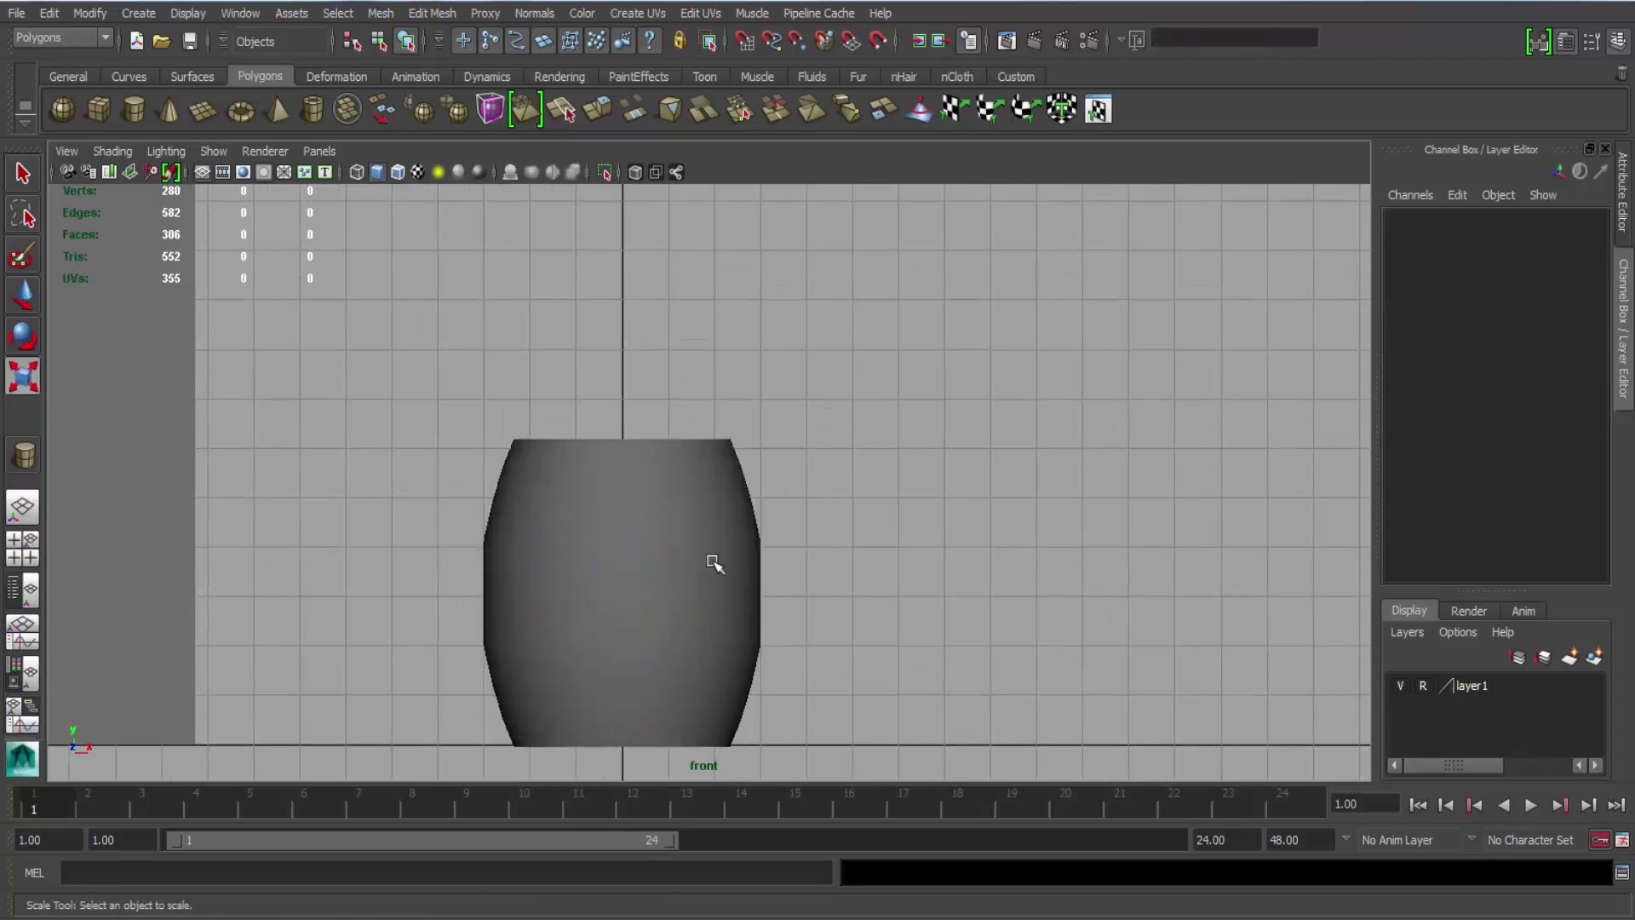
left_click(713, 564)
middle_click_drag(732, 588, 666, 429, "alt")
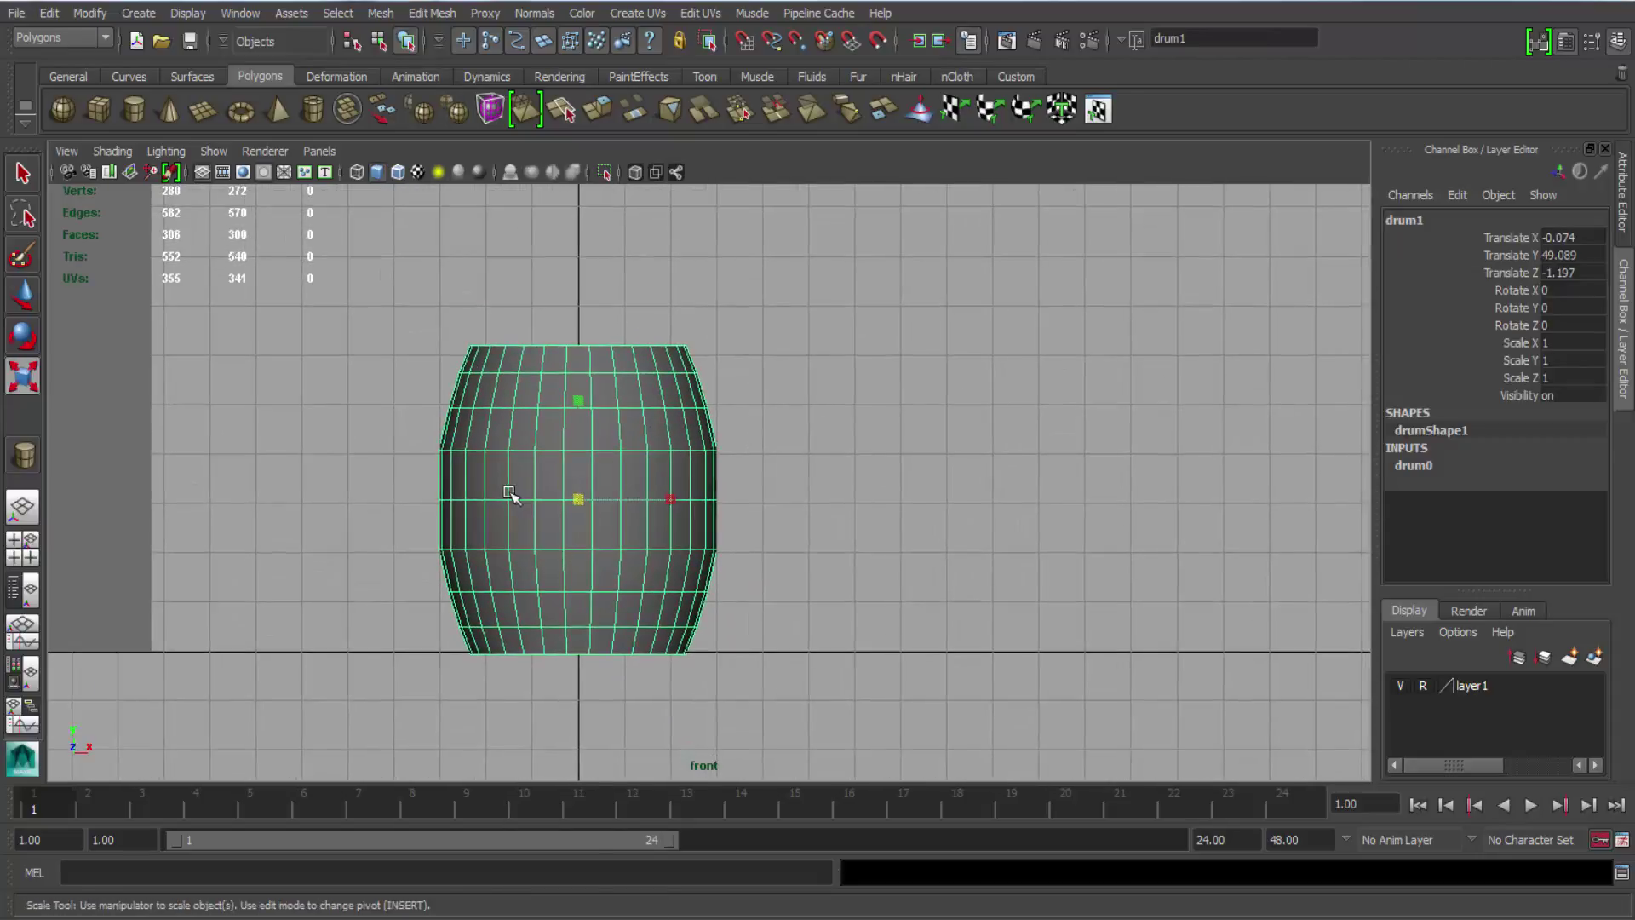
right_click_drag(509, 494, 383, 485)
left_click_drag(383, 485, 856, 521)
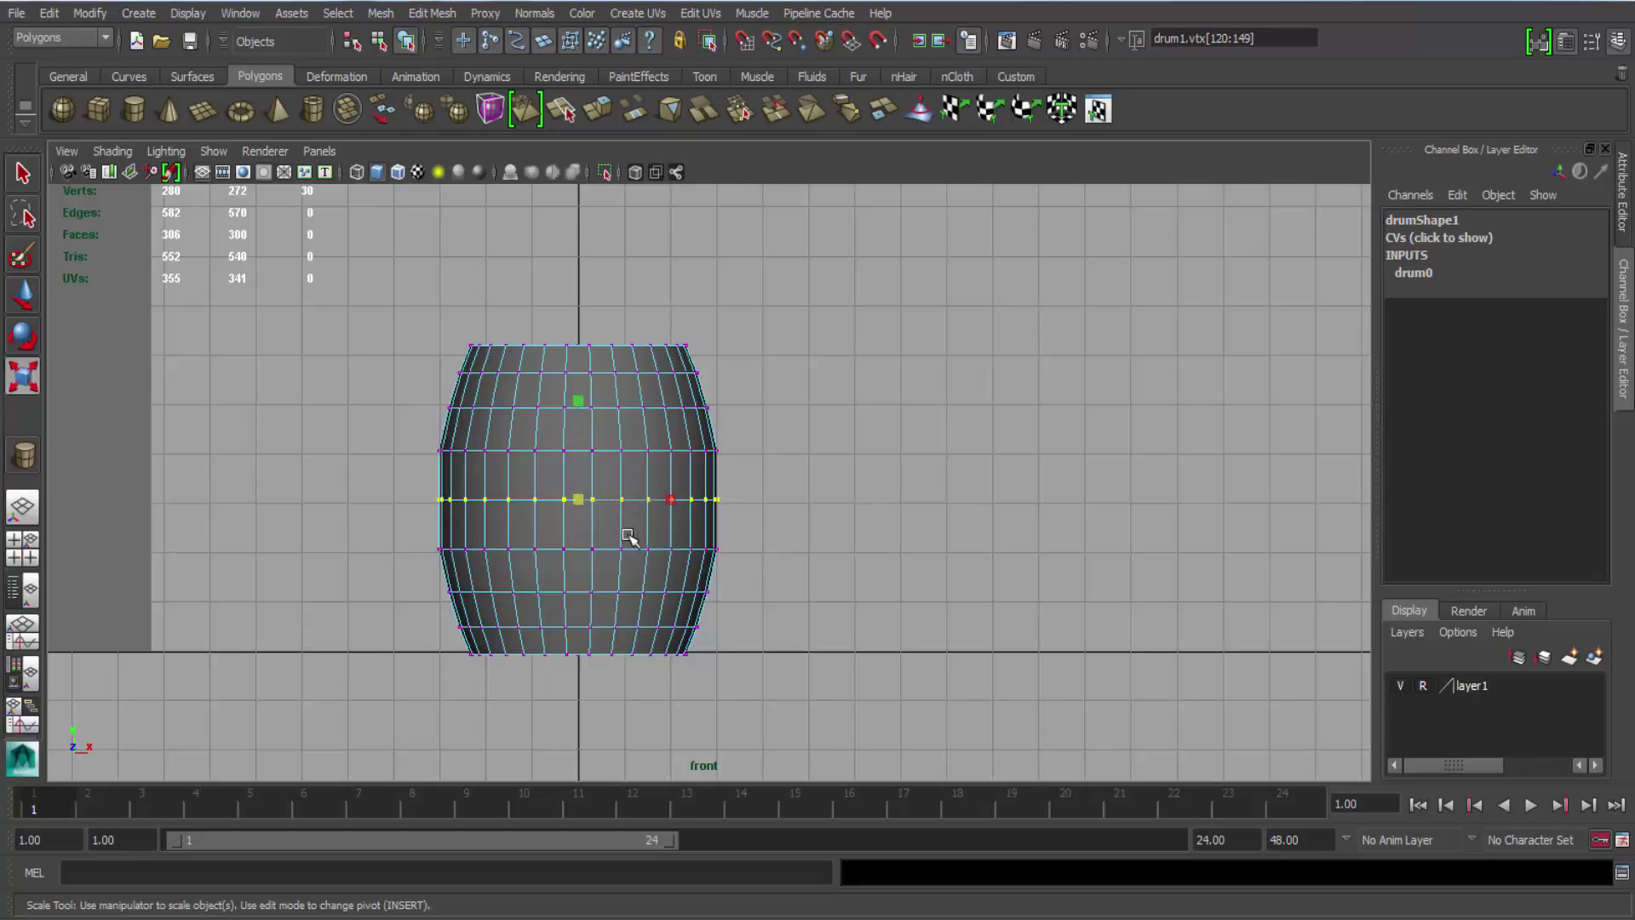
left_click_drag(579, 504, 588, 511)
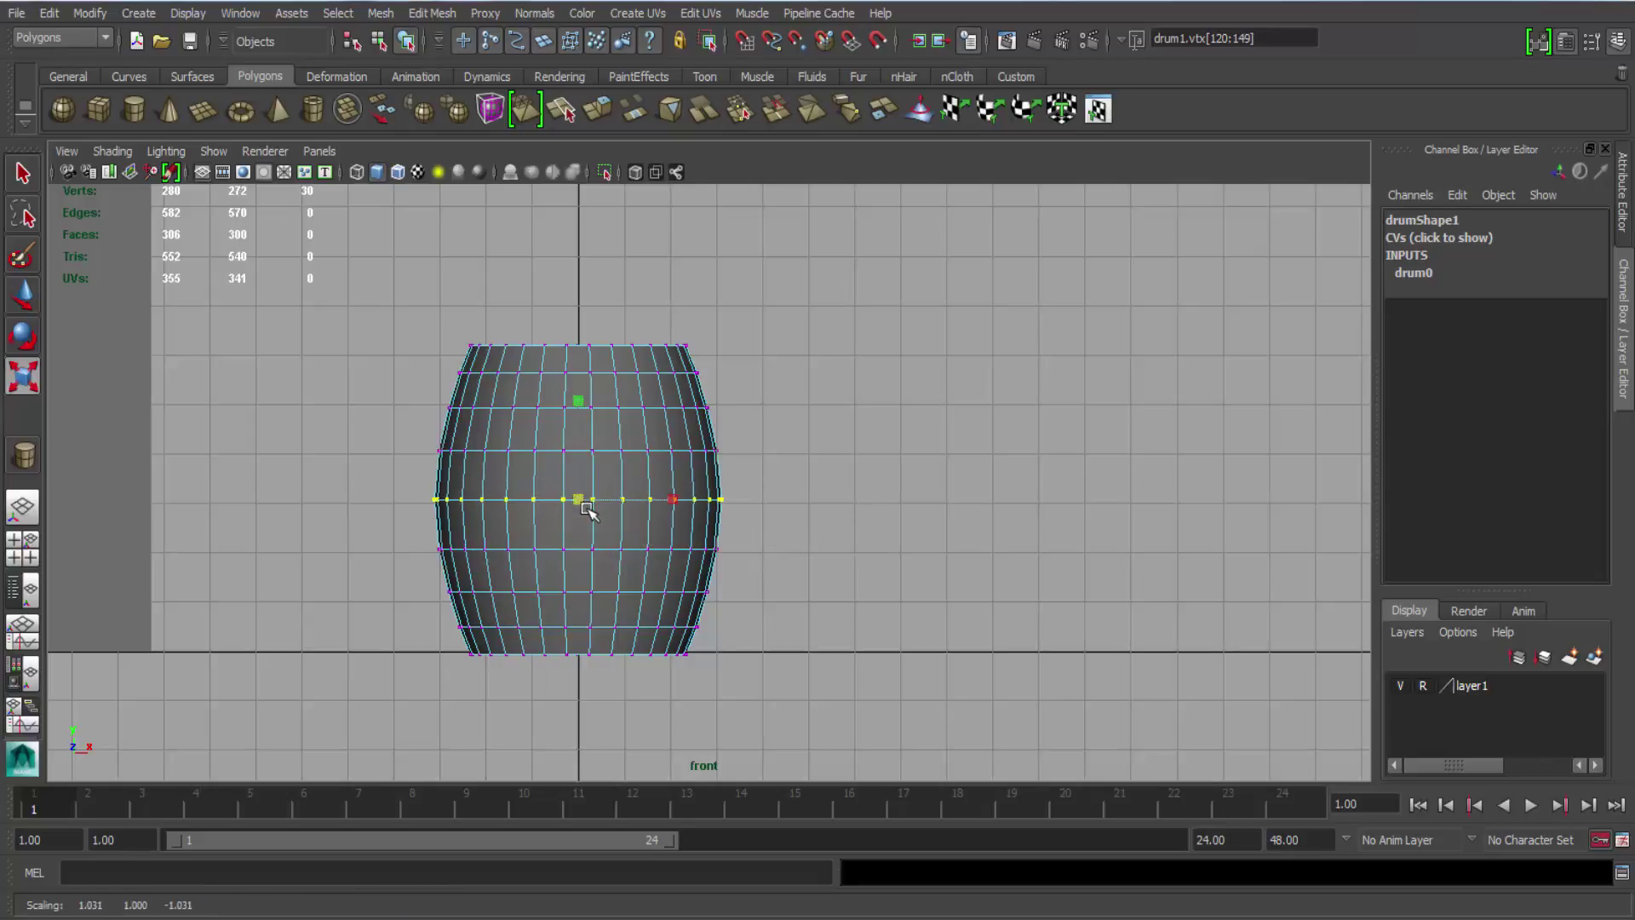
right_click_drag(535, 507, 882, 280)
left_click(529, 478)
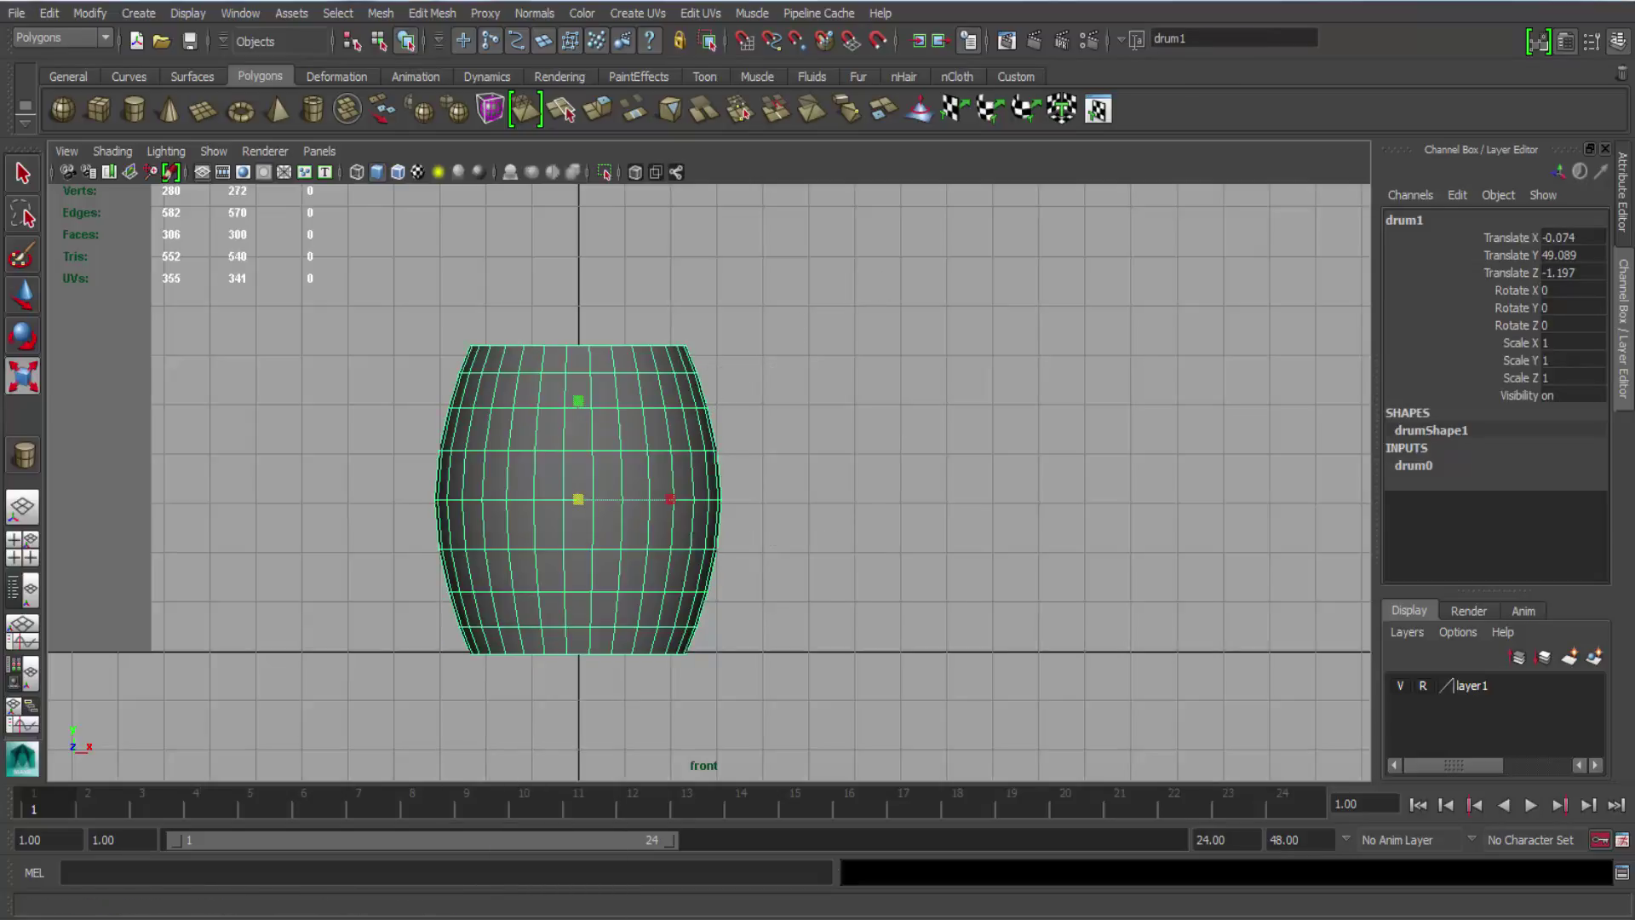
Insert one centred edge loop in the drum's top and bottom rows and in the third row from each end.
left_click(428, 14)
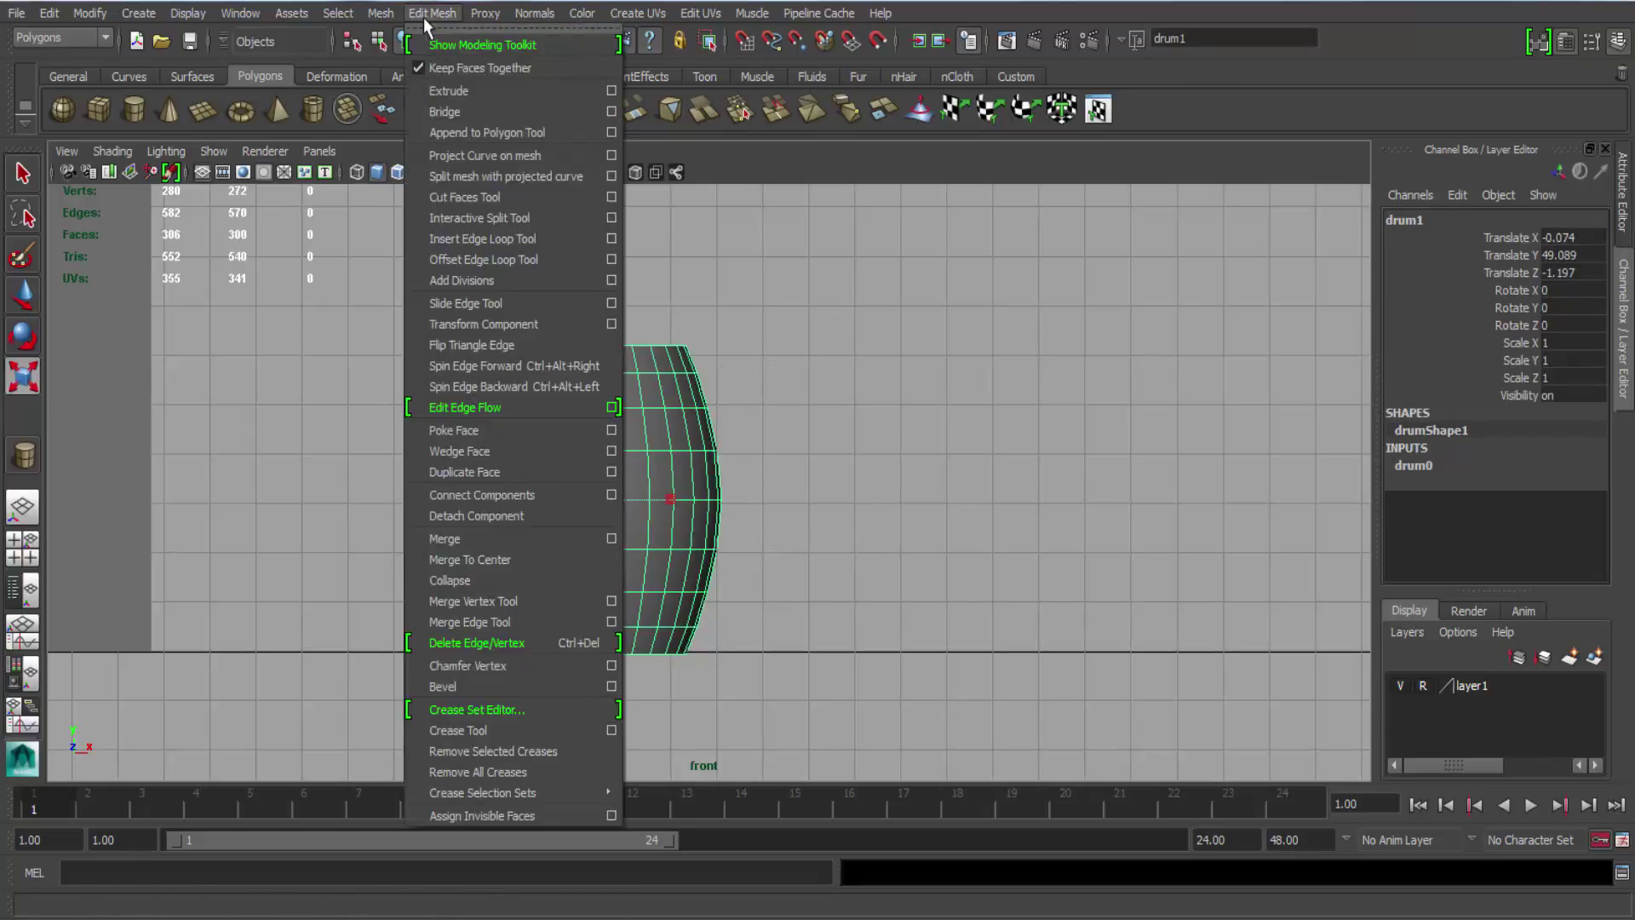
left_click(613, 240)
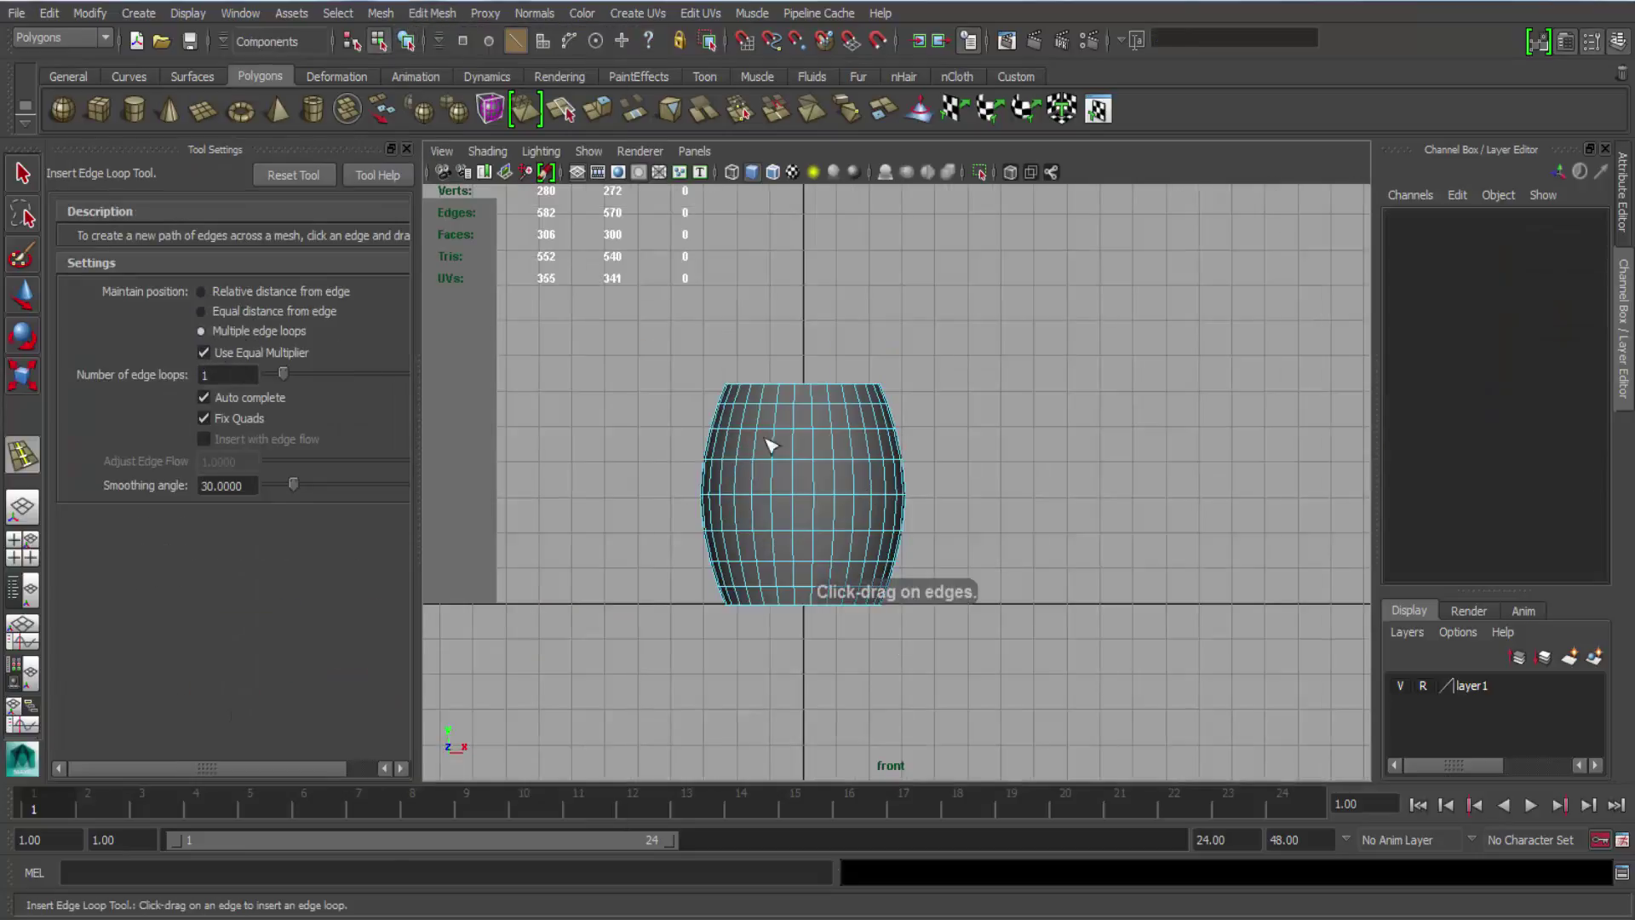
right_click_drag(755, 471, 776, 527, "alt")
middle_click_drag(737, 442, 821, 476, "alt")
left_click(832, 390)
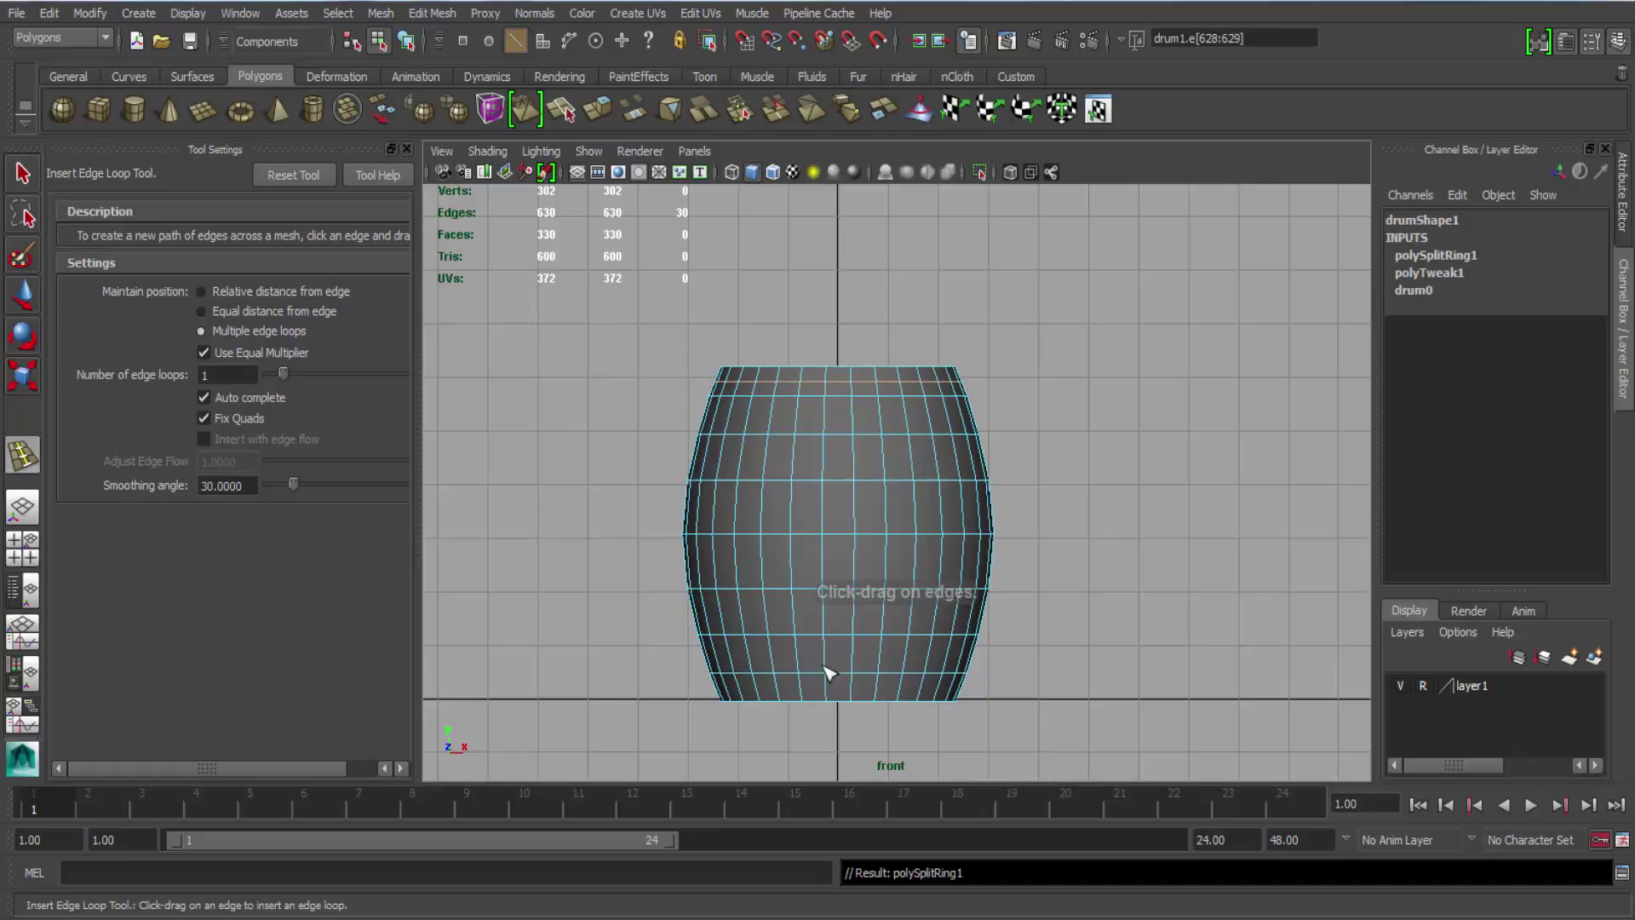
left_click(833, 687)
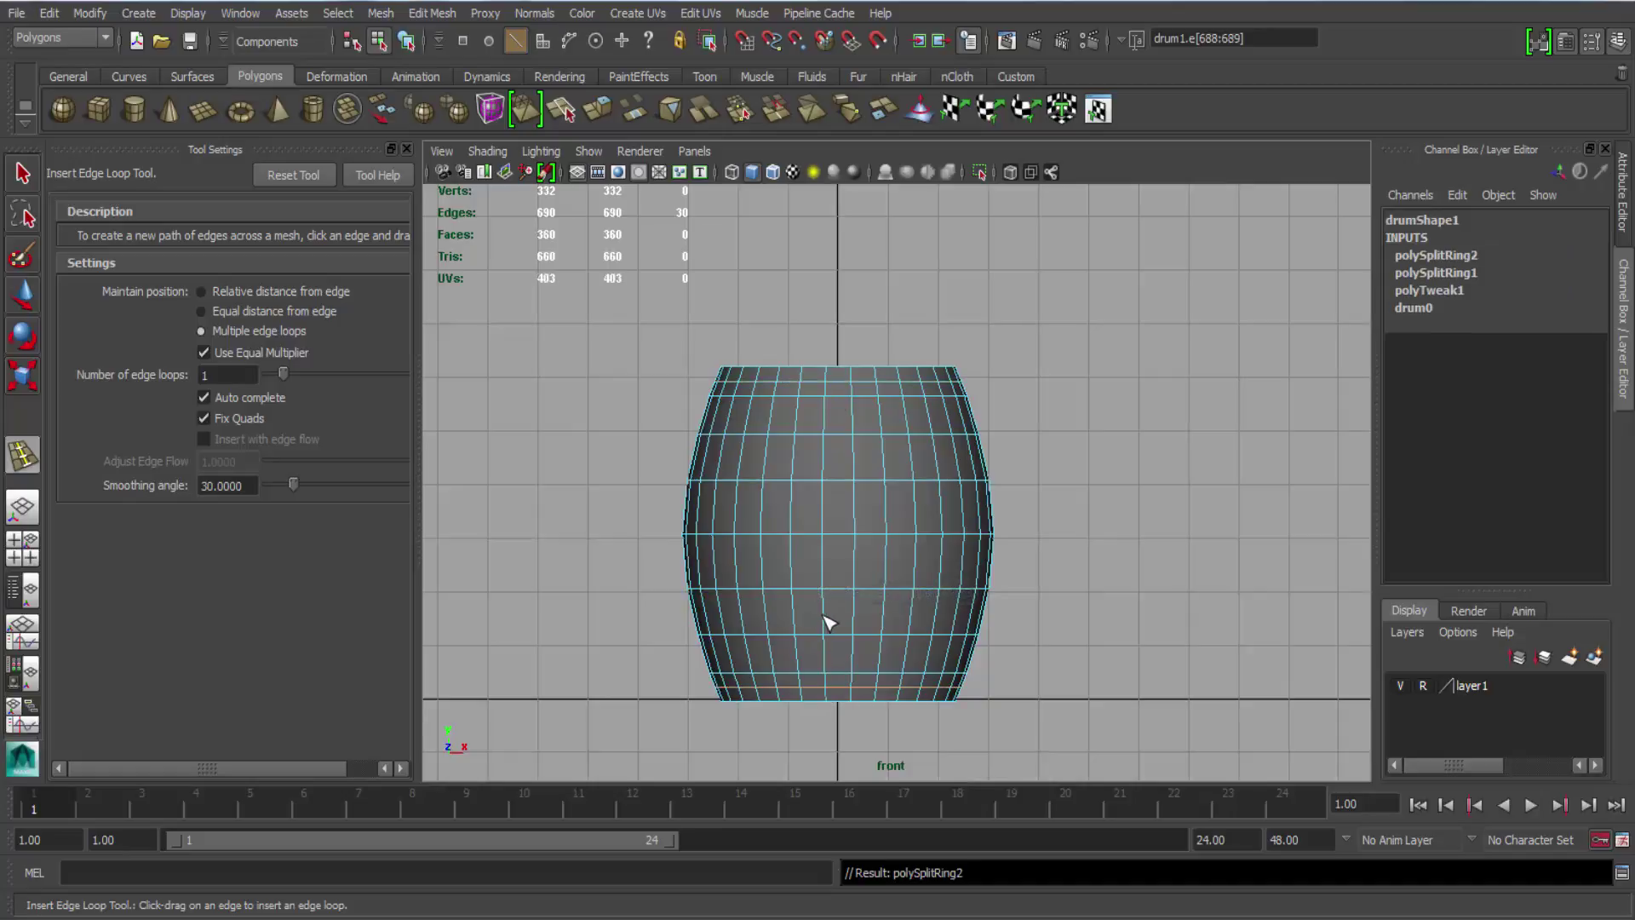
left_click(826, 619)
left_click(830, 464)
middle_click_drag(831, 535, 781, 535, "alt")
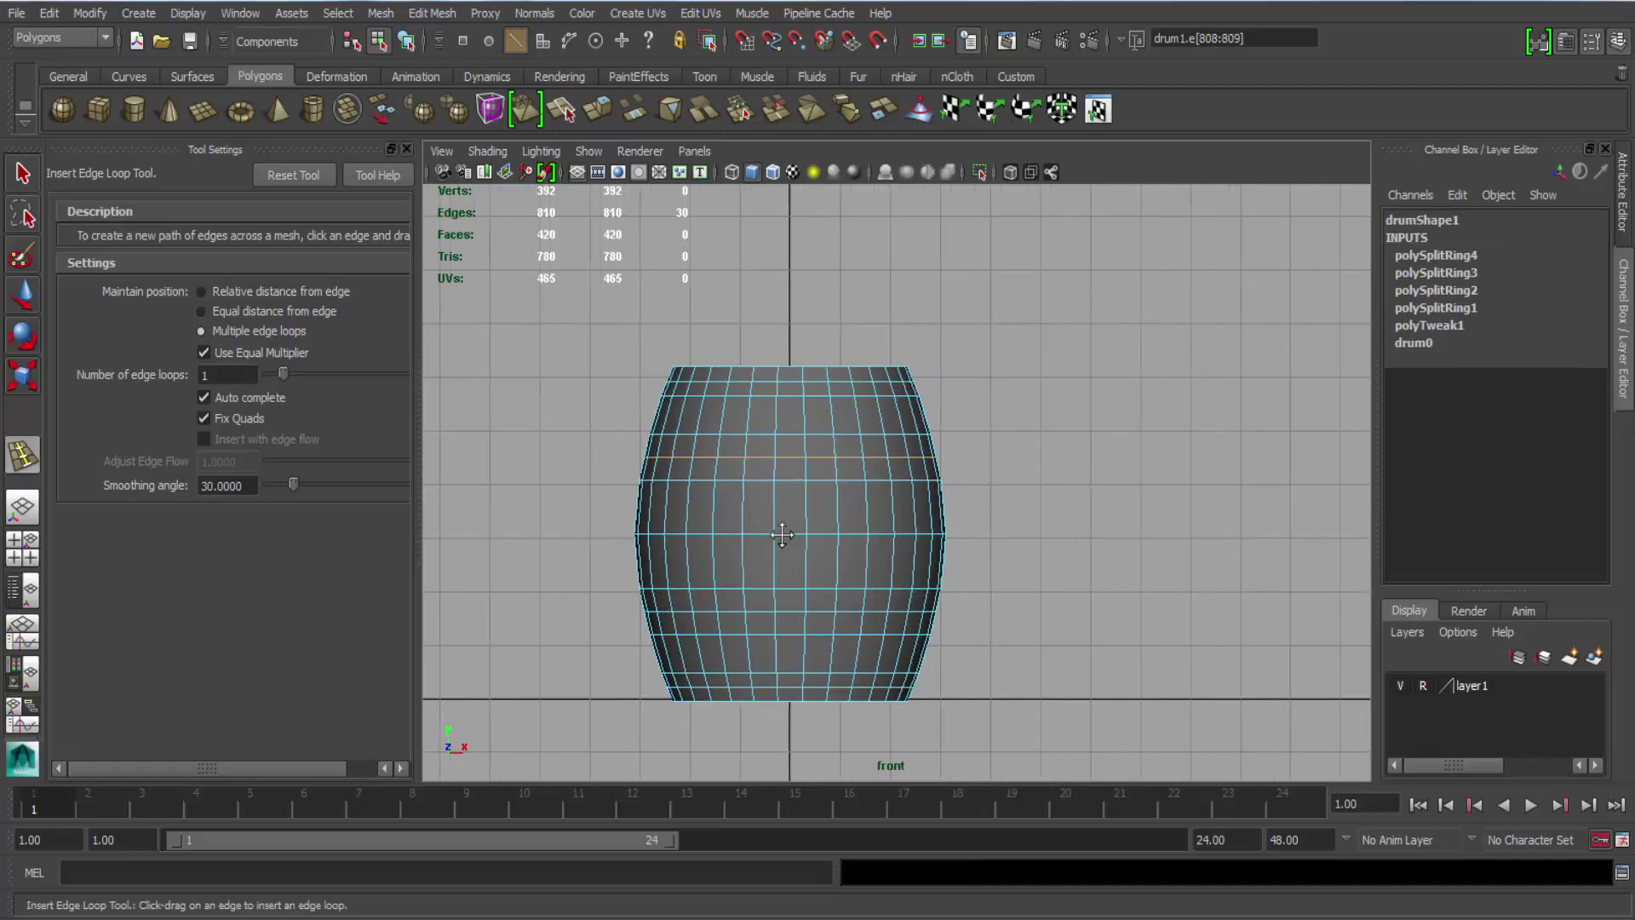
Select four face rings on the drum: the narrow rows at both rims and the half-rows bordering the two middle rows.
right_click(819, 456)
key("w")
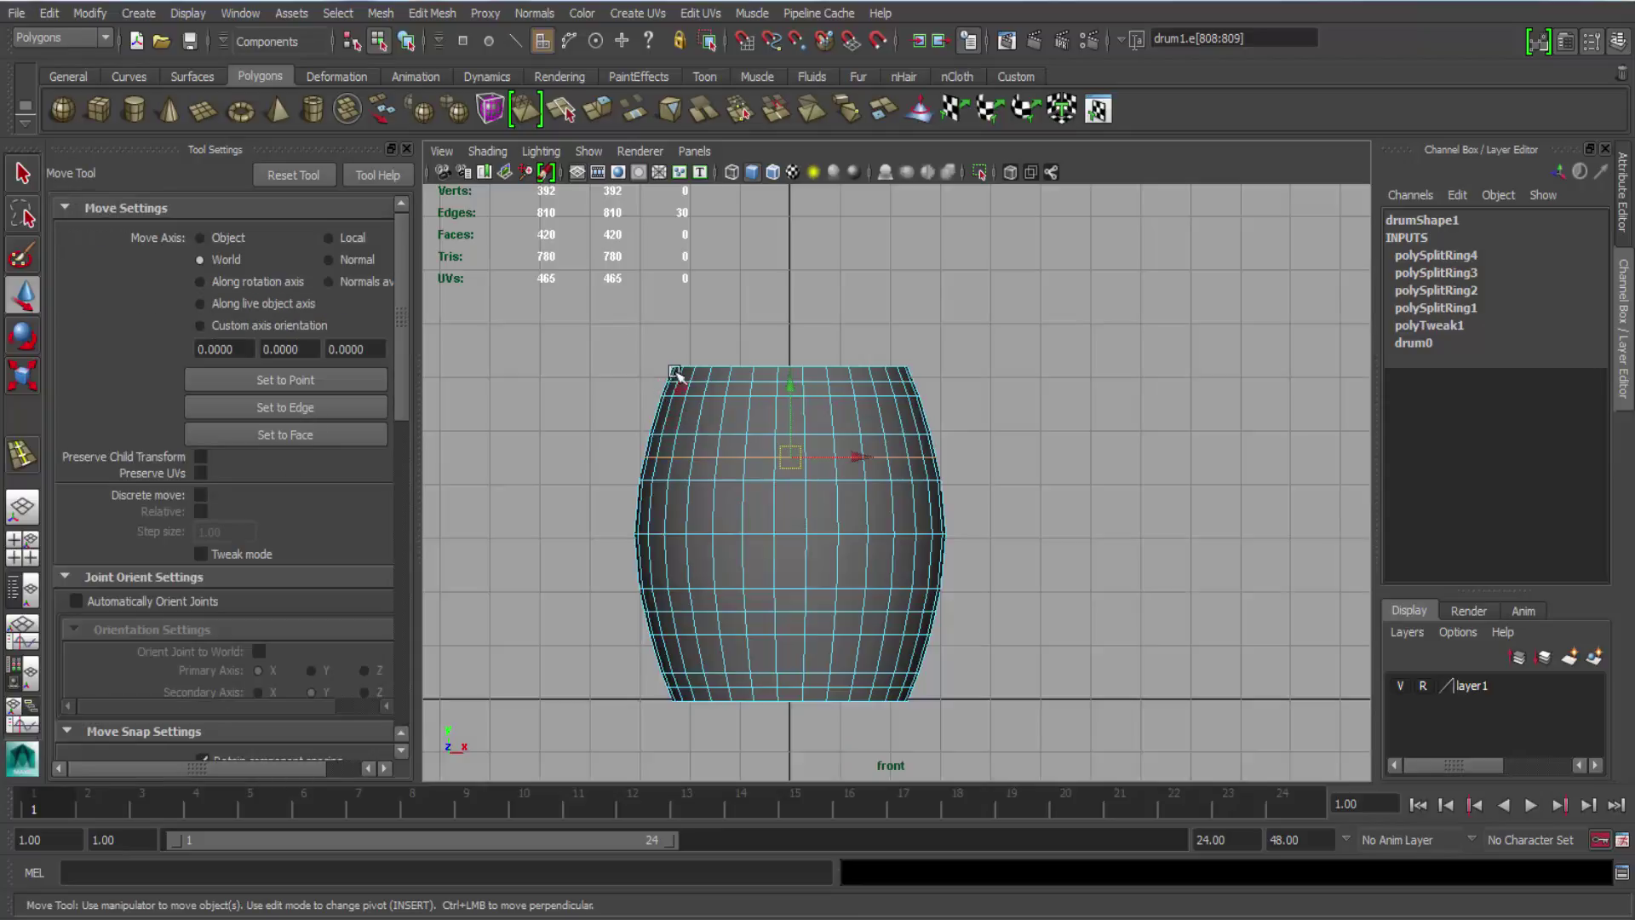
left_click_drag(685, 371, 963, 379)
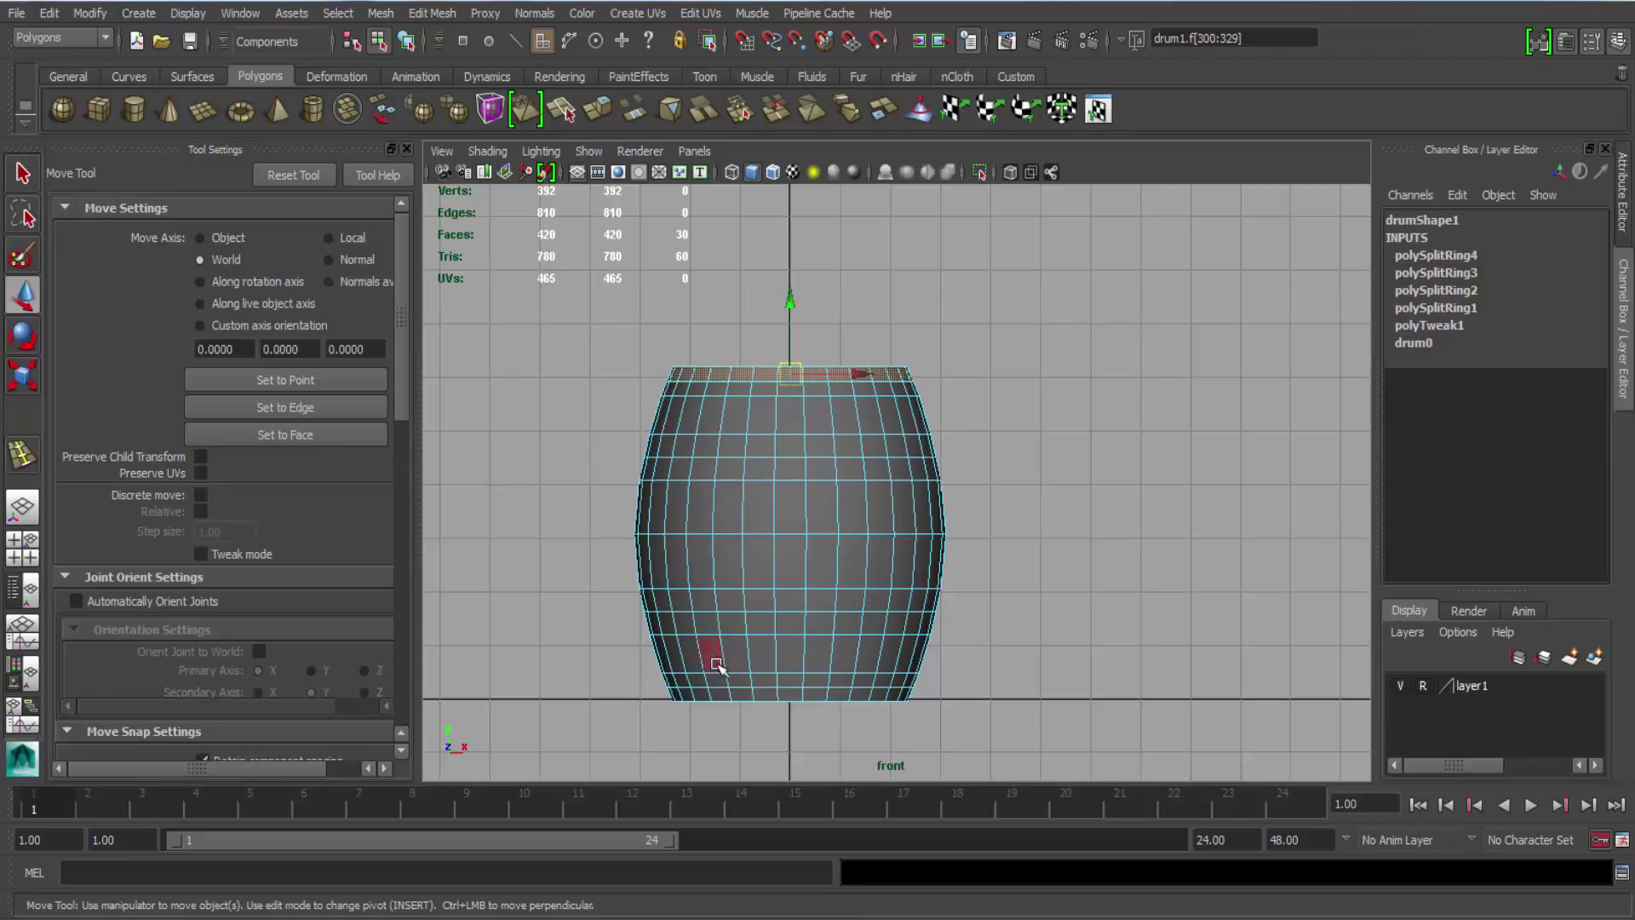
left_click_drag(669, 698, 964, 696, "shift")
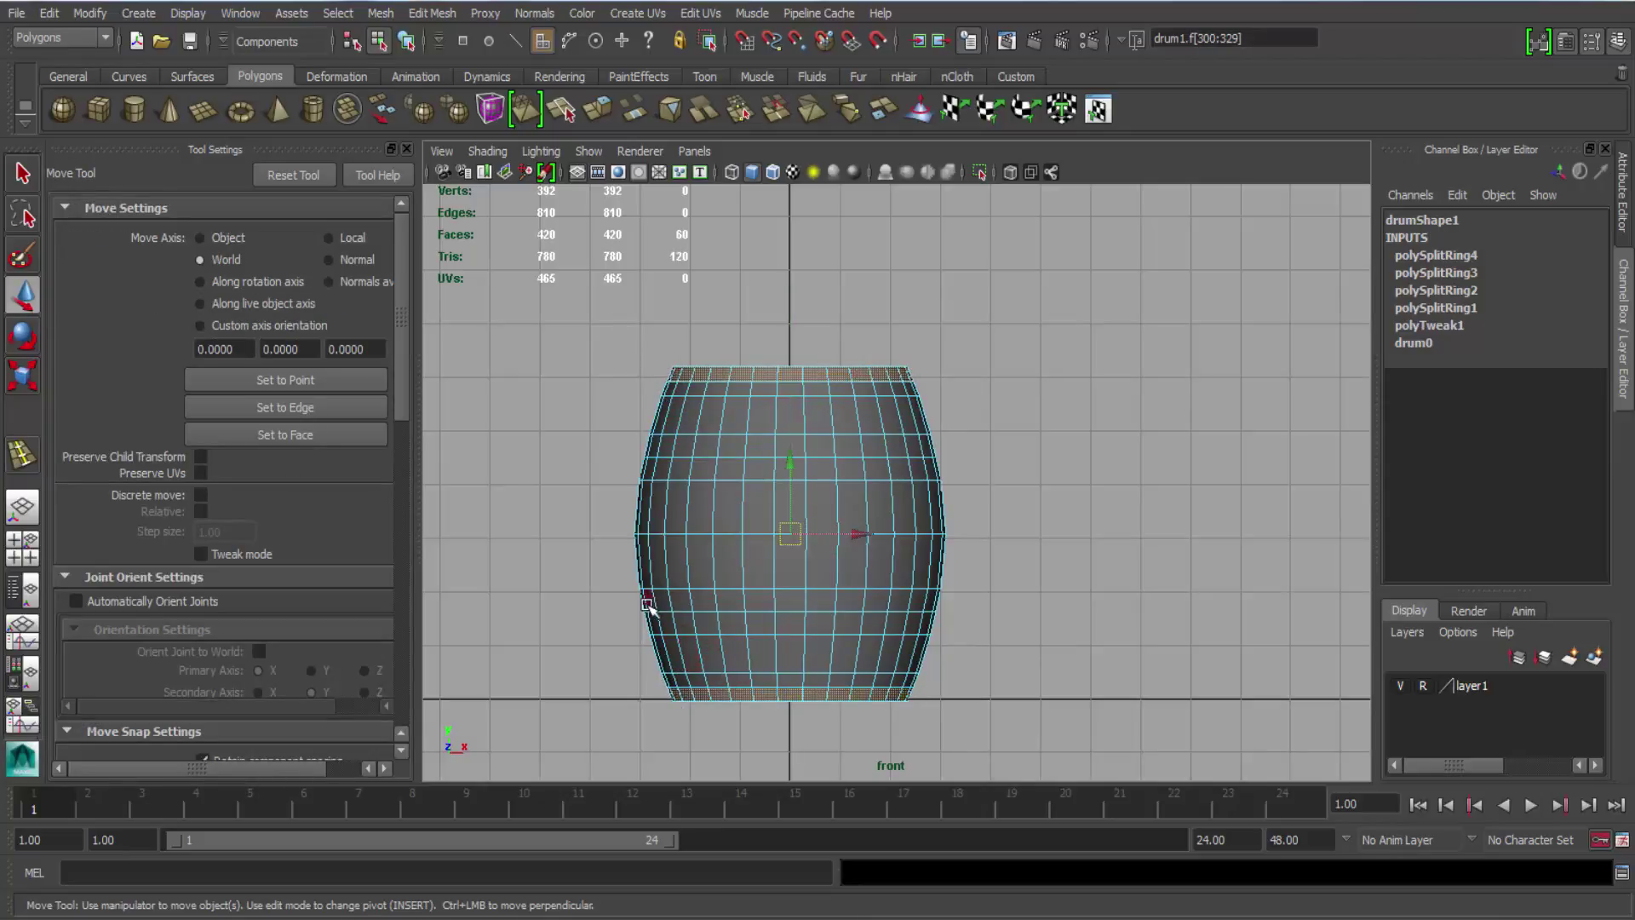
left_click_drag(766, 448, 1070, 445, "shift")
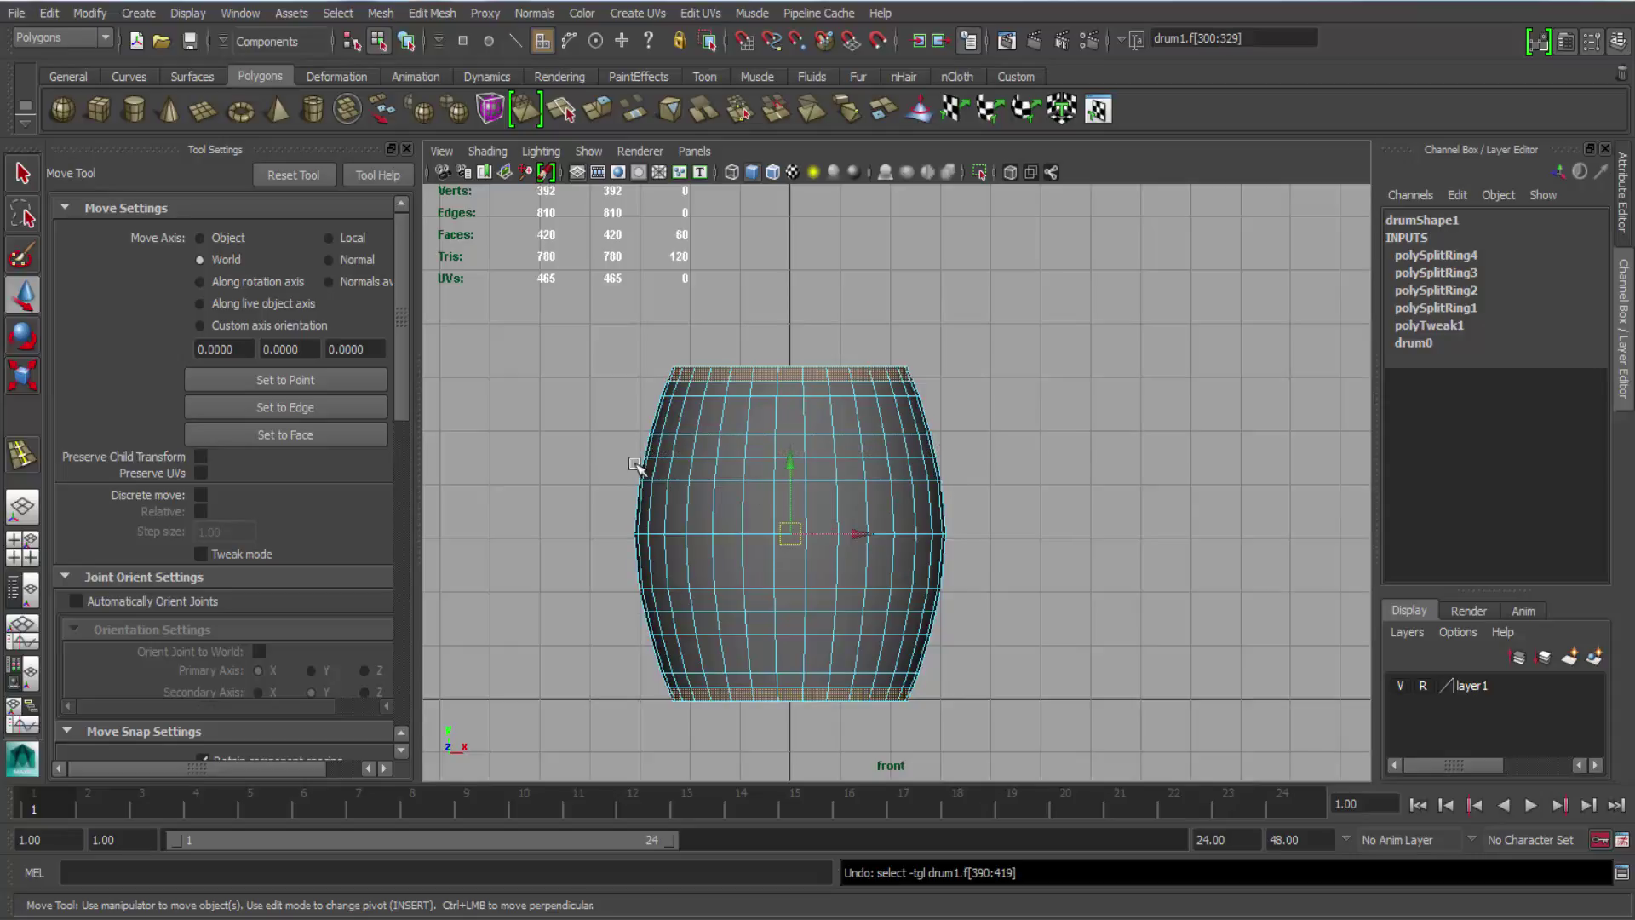
left_click_drag(638, 467, 988, 478, "shift")
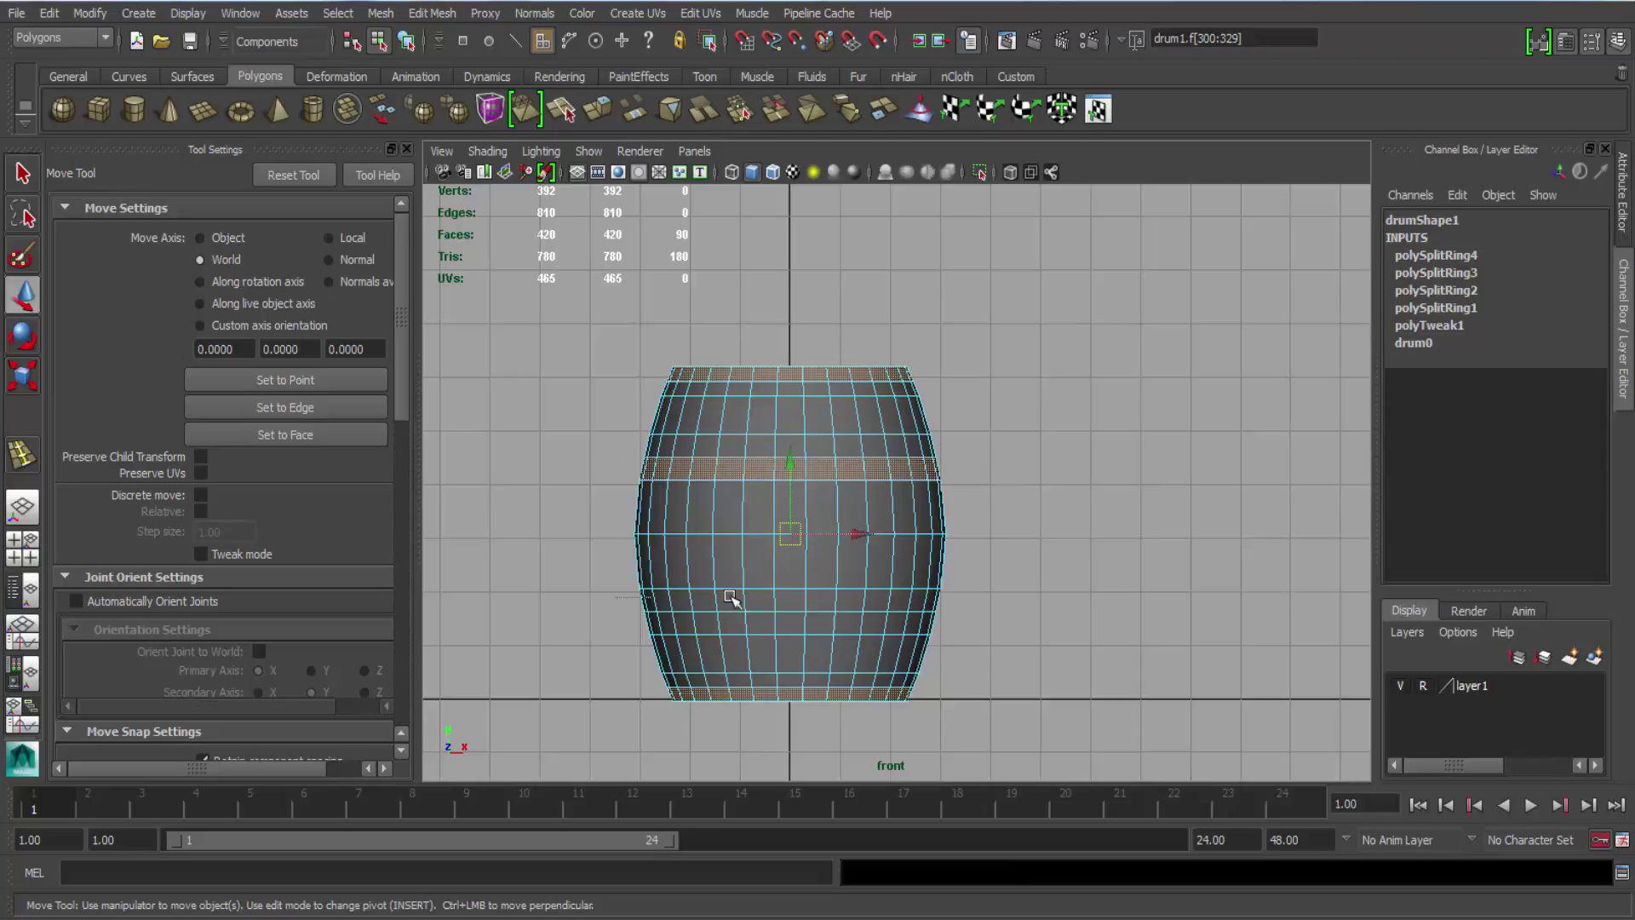
left_click_drag(730, 596, 979, 596, "shift")
In the perspective view, extrude the four selected face rings outward with a thickness of 2.3 to form raised hoops.
key("space")
left_click_drag(719, 658, 766, 651)
right_click_drag(886, 375, 1077, 544, "alt")
left_click_drag(1076, 544, 852, 490, "alt")
right_click_drag(852, 490, 701, 188, "alt")
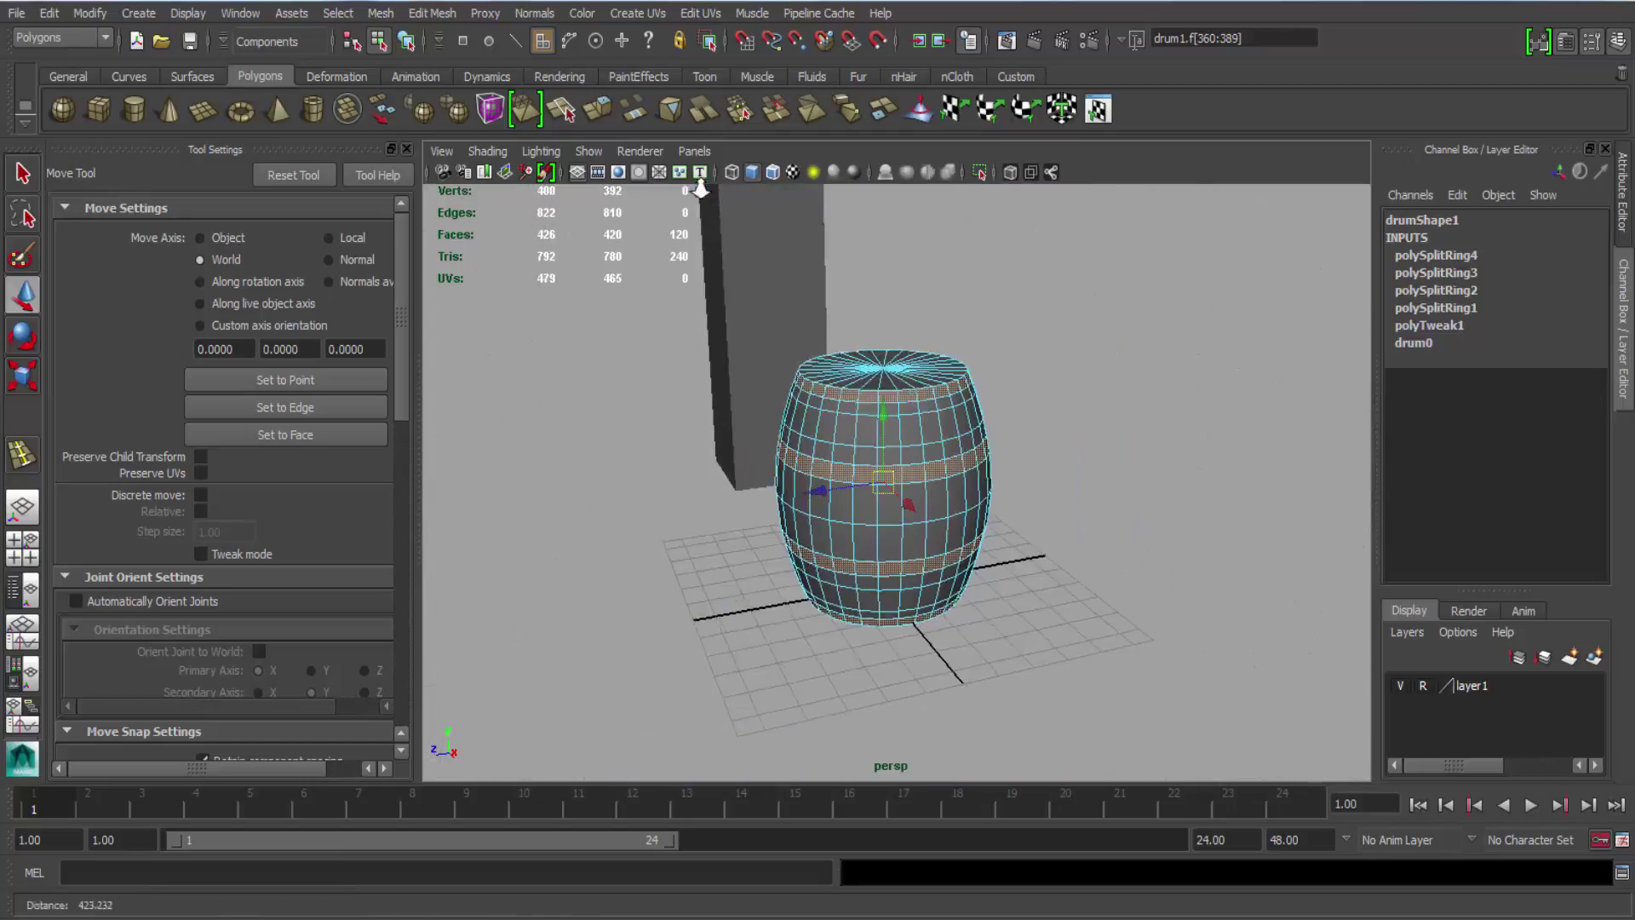
left_click_drag(700, 189, 718, 285, "alt")
right_click_drag(719, 284, 631, 124, "alt")
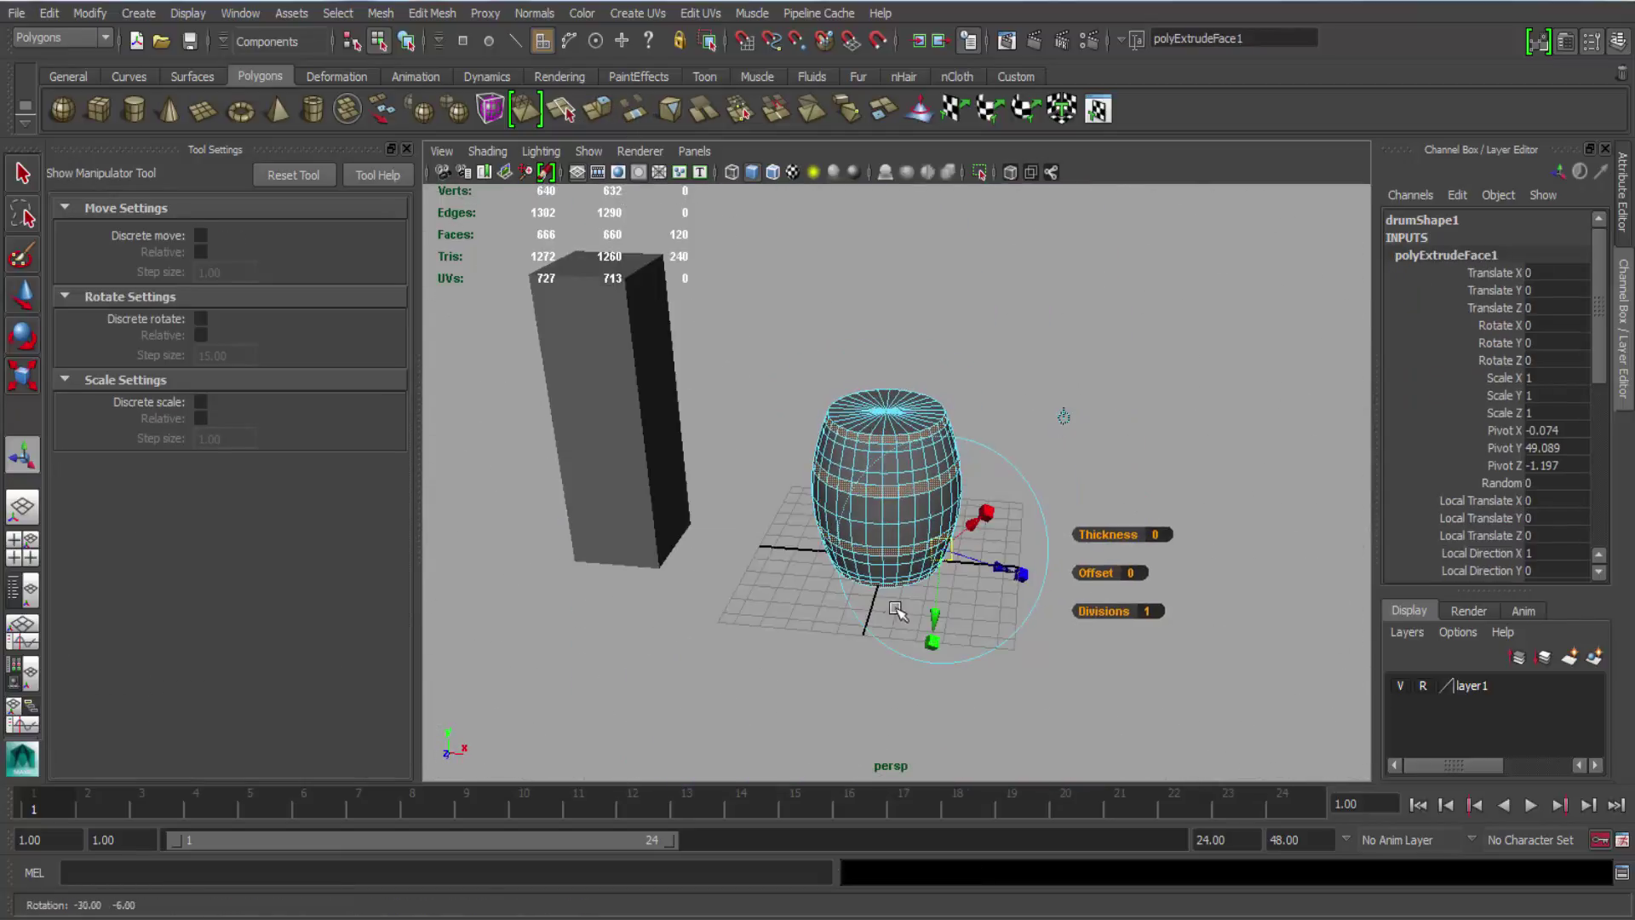
right_click_drag(897, 611, 1037, 583, "alt")
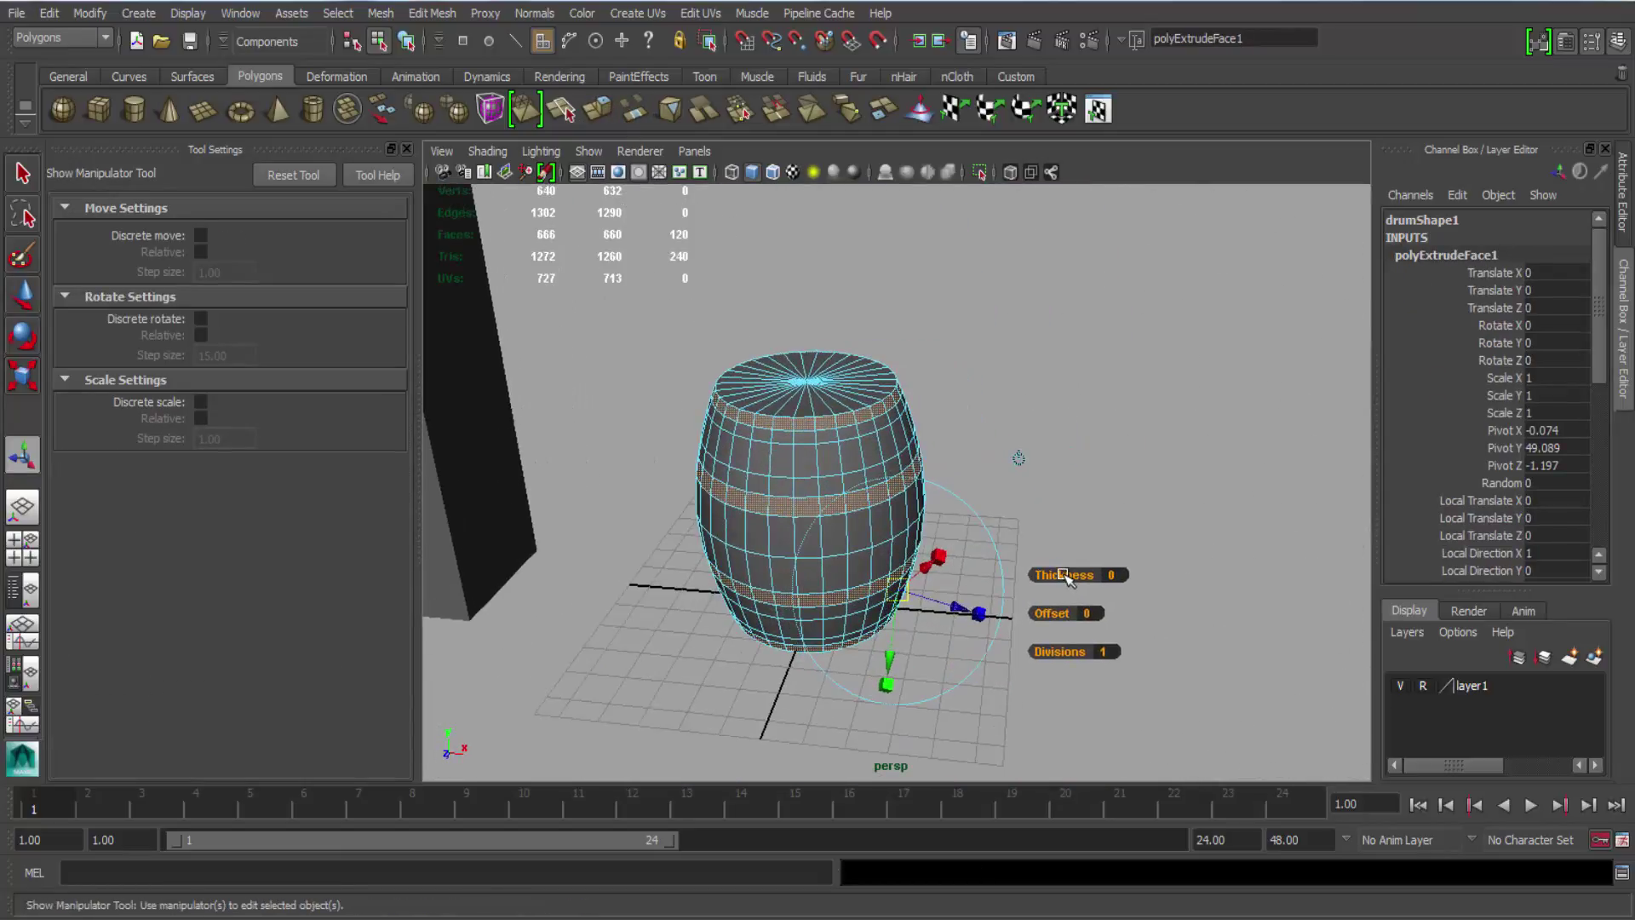
left_click_drag(1065, 576, 1114, 579)
left_click_drag(809, 580, 772, 569, "alt")
left_click_drag(1090, 581, 1076, 579)
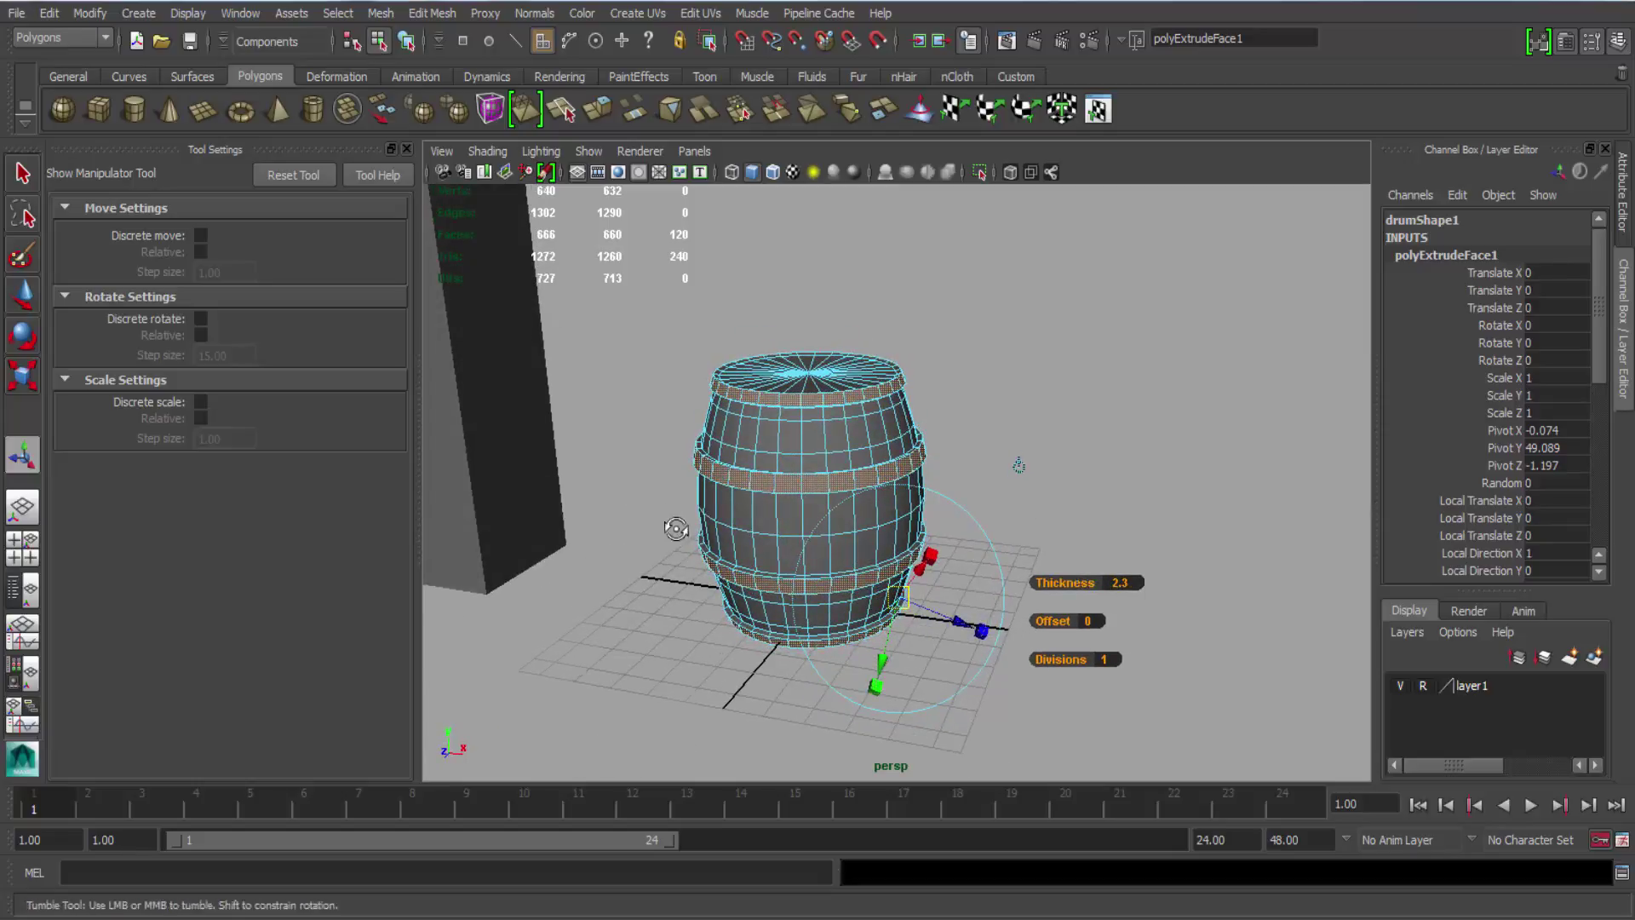
Return to object mode and examine the drum's raised hoops and proportions from several angles beside the reference box.
left_click_drag(676, 529, 660, 576, "alt")
scroll(701, 614, "up", 4)
scroll(680, 562, "down", 1)
right_click_drag(681, 563, 749, 438)
left_click_drag(749, 438, 715, 613, "alt")
right_click_drag(715, 613, 759, 569, "alt")
left_click_drag(759, 569, 813, 588, "alt")
right_click_drag(814, 587, 880, 683, "alt")
left_click_drag(879, 682, 792, 580, "alt")
right_click_drag(792, 579, 685, 440, "alt")
left_click_drag(684, 440, 795, 522, "alt")
mouse_move(795, 522)
right_mouse_down("alt")
mouse_move(820, 582)
mouse_move(800, 511)
right_mouse_up("alt")
middle_click_drag(800, 511, 803, 572, "alt")
right_click_drag(803, 572, 752, 354, "alt")
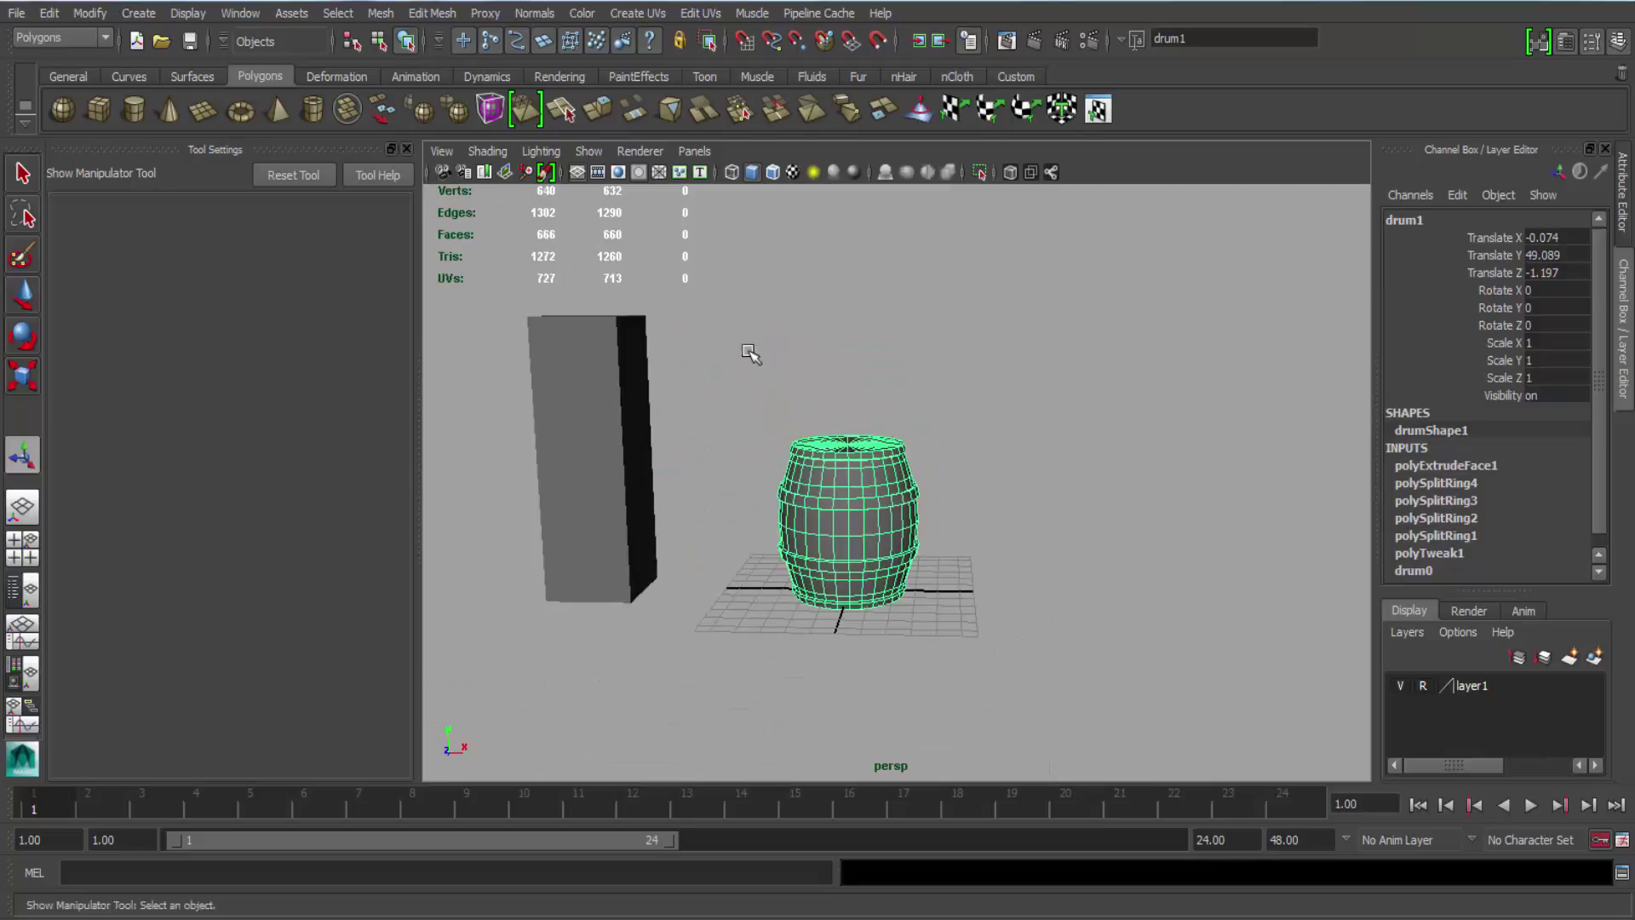
left_click_drag(752, 355, 754, 391, "alt")
right_click_drag(753, 392, 792, 627, "alt")
left_click_drag(792, 627, 779, 588, "alt")
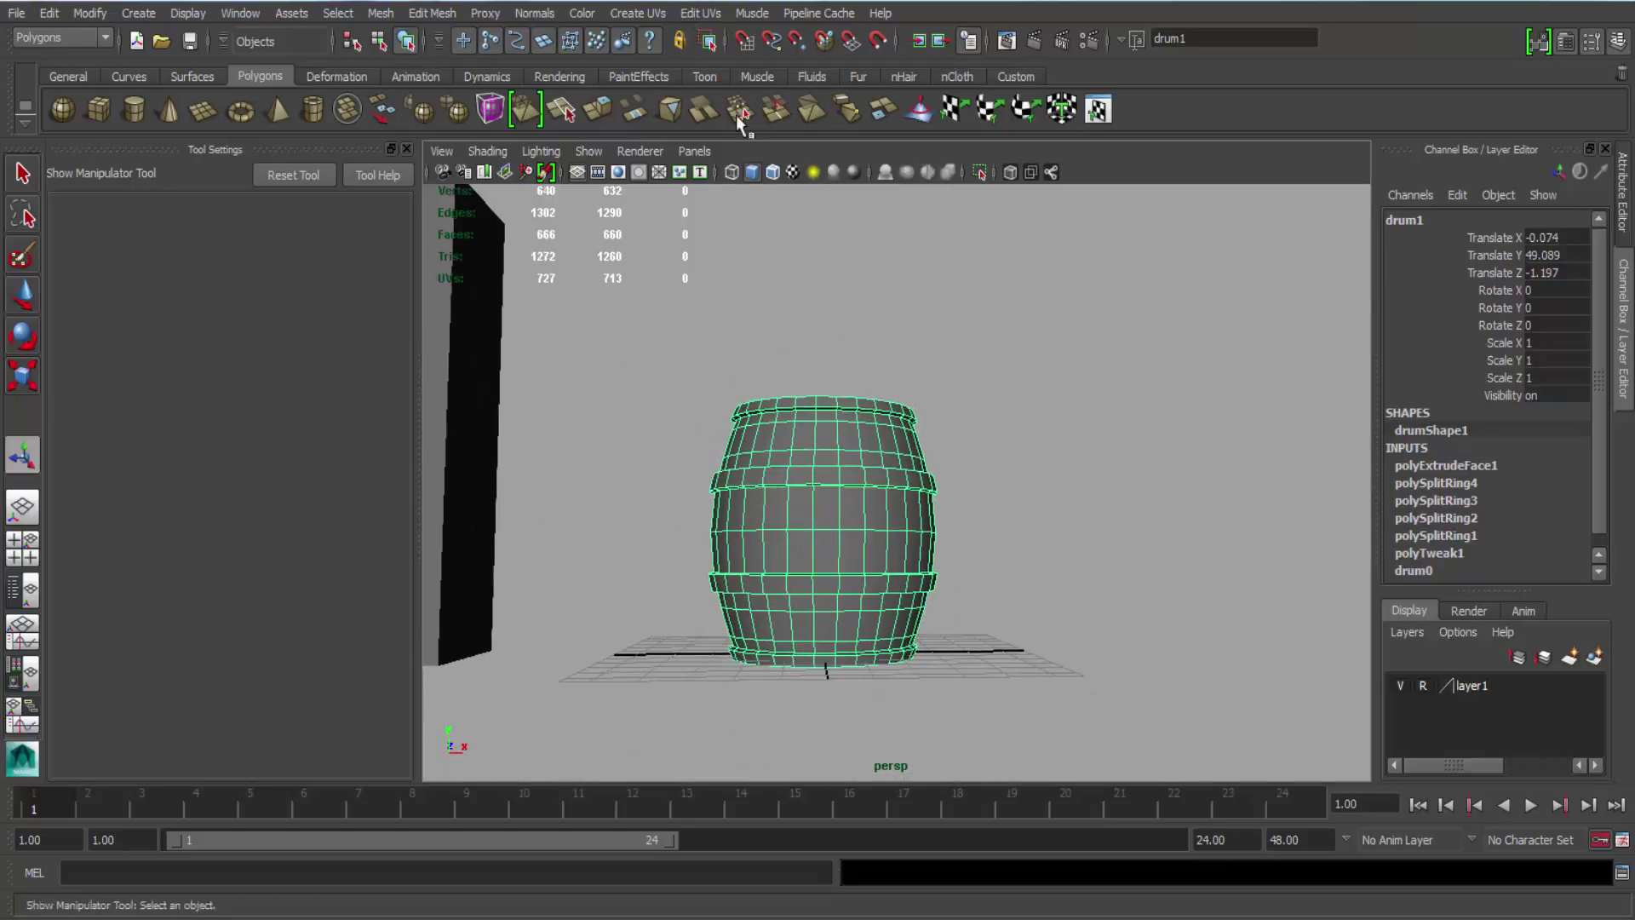
Open the UV Texture Editor for the drum.
left_click(700, 14)
left_click(724, 451)
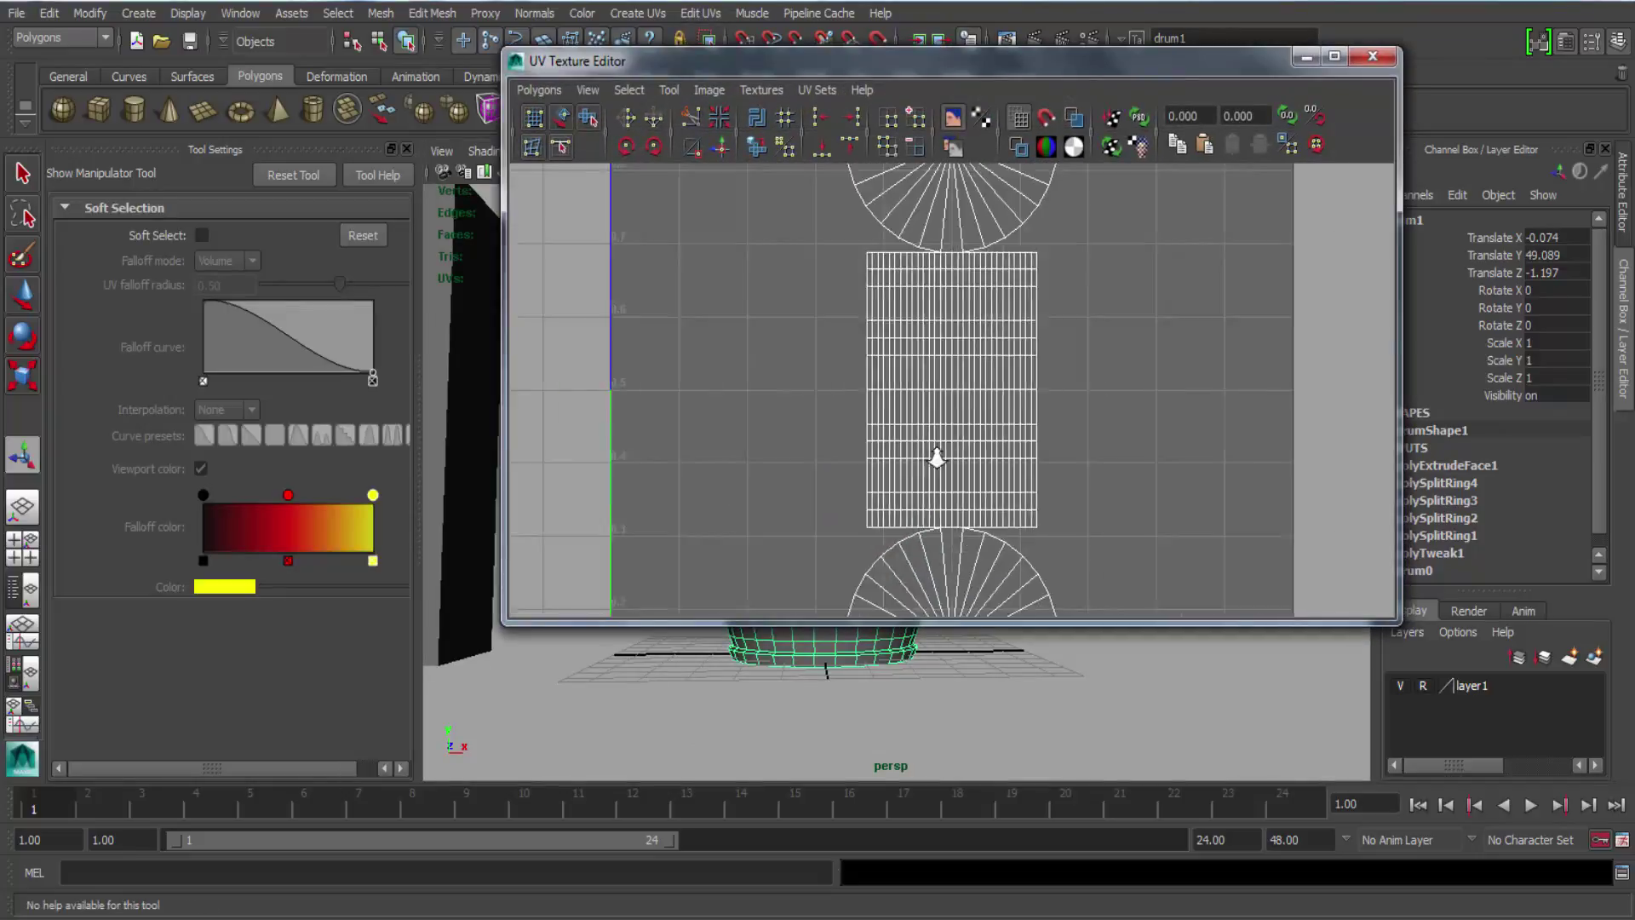
Turn on shaded display for the drum's UV shells with the whole layout in view.
right_click_drag(936, 458, 838, 419, "alt")
mouse_move(1001, 381)
middle_mouse_down("alt")
mouse_move(963, 394)
mouse_move(974, 381)
middle_mouse_up("alt")
left_click(1076, 117)
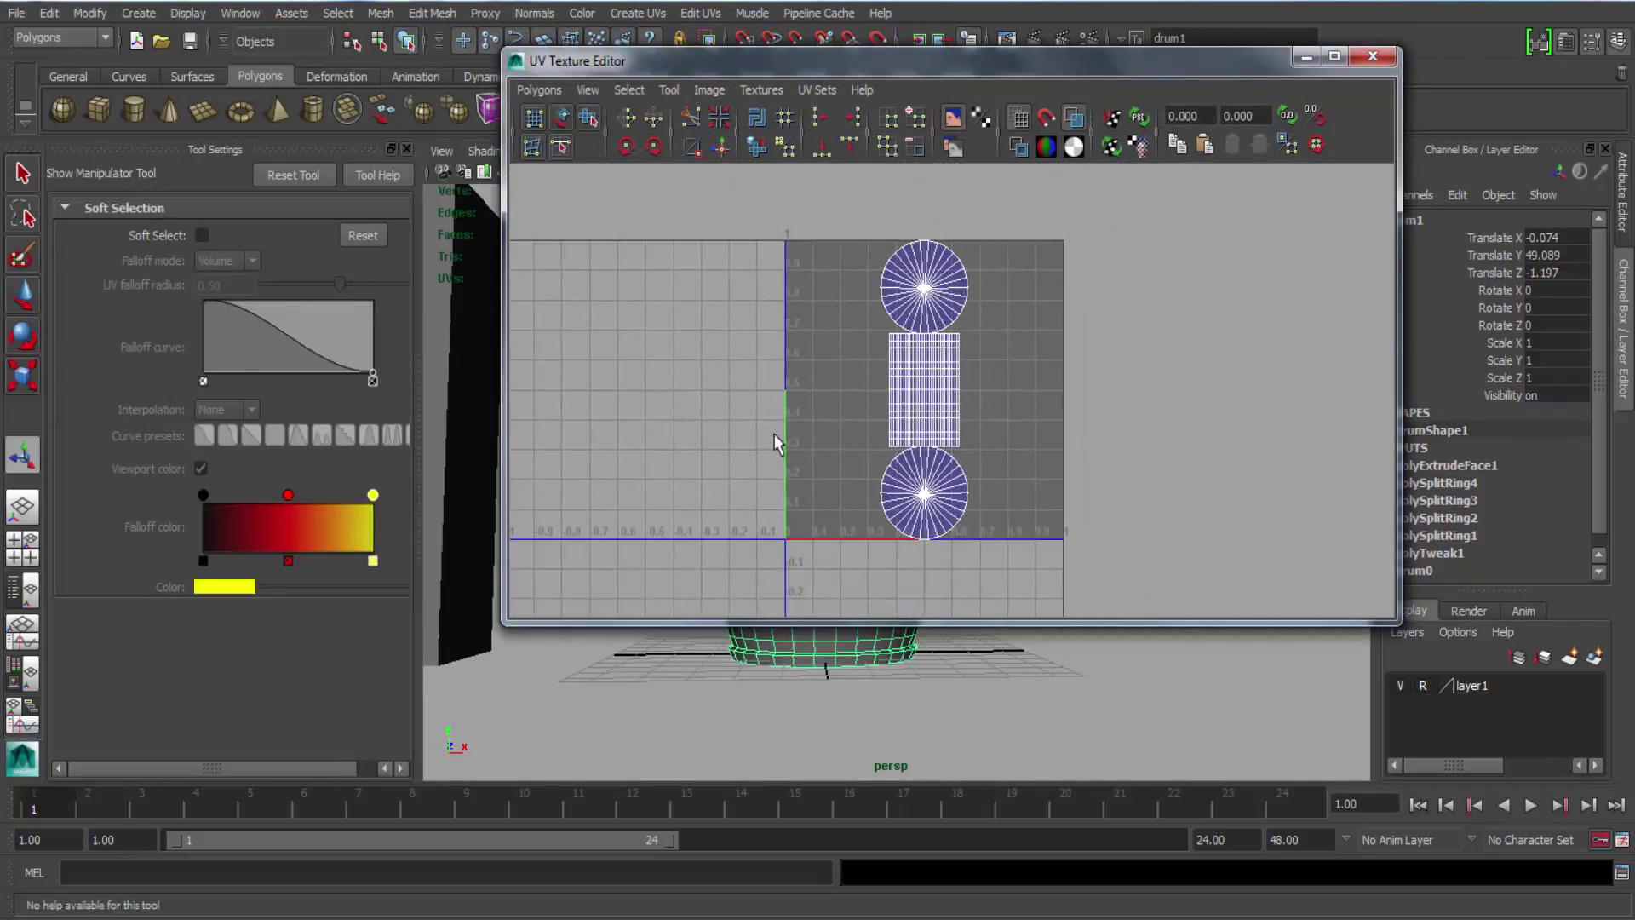
Examine the drum's UV layout, comparing the two round cap shells with the rectangular side shell.
right_click_drag(775, 433, 920, 415, "alt")
middle_click_drag(910, 403, 881, 408, "alt")
right_click_drag(881, 408, 901, 536, "alt")
middle_click_drag(906, 286, 999, 632, "alt")
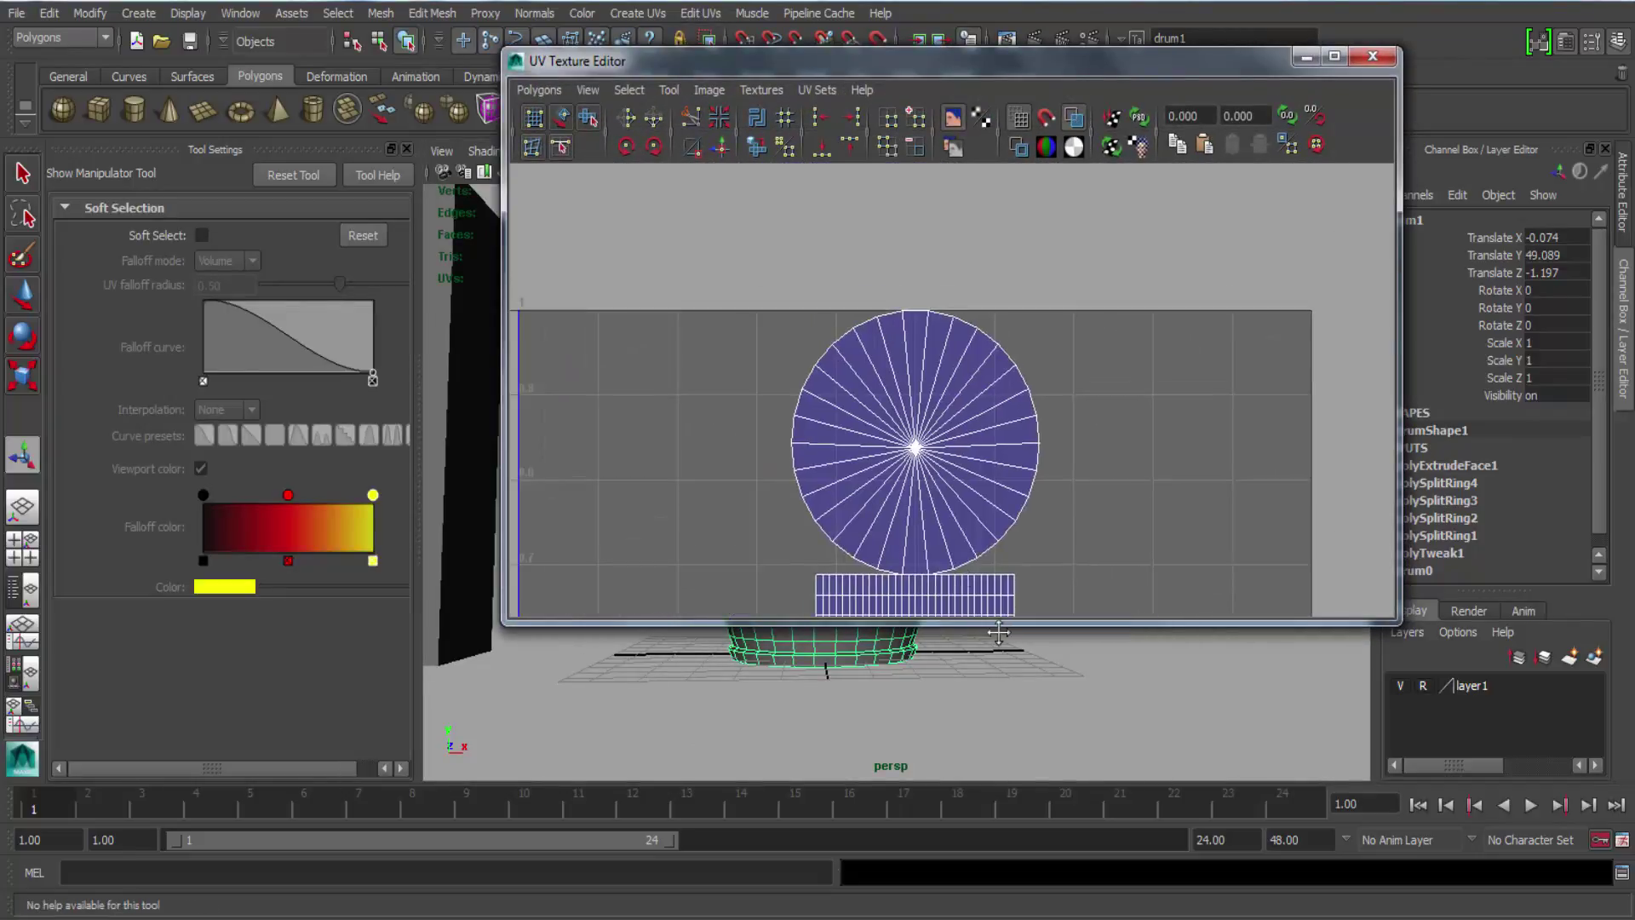
right_click_drag(875, 463, 879, 492, "alt")
middle_click_drag(931, 564, 903, 317, "alt")
right_click_drag(996, 402, 908, 414, "alt")
middle_click_drag(937, 447, 1021, 367, "alt")
Uncover the drum in the perspective view and examine its cap and side faces against the UV shells.
left_click_drag(1188, 67, 1633, 62)
left_click_drag(570, 532, 692, 424, "alt")
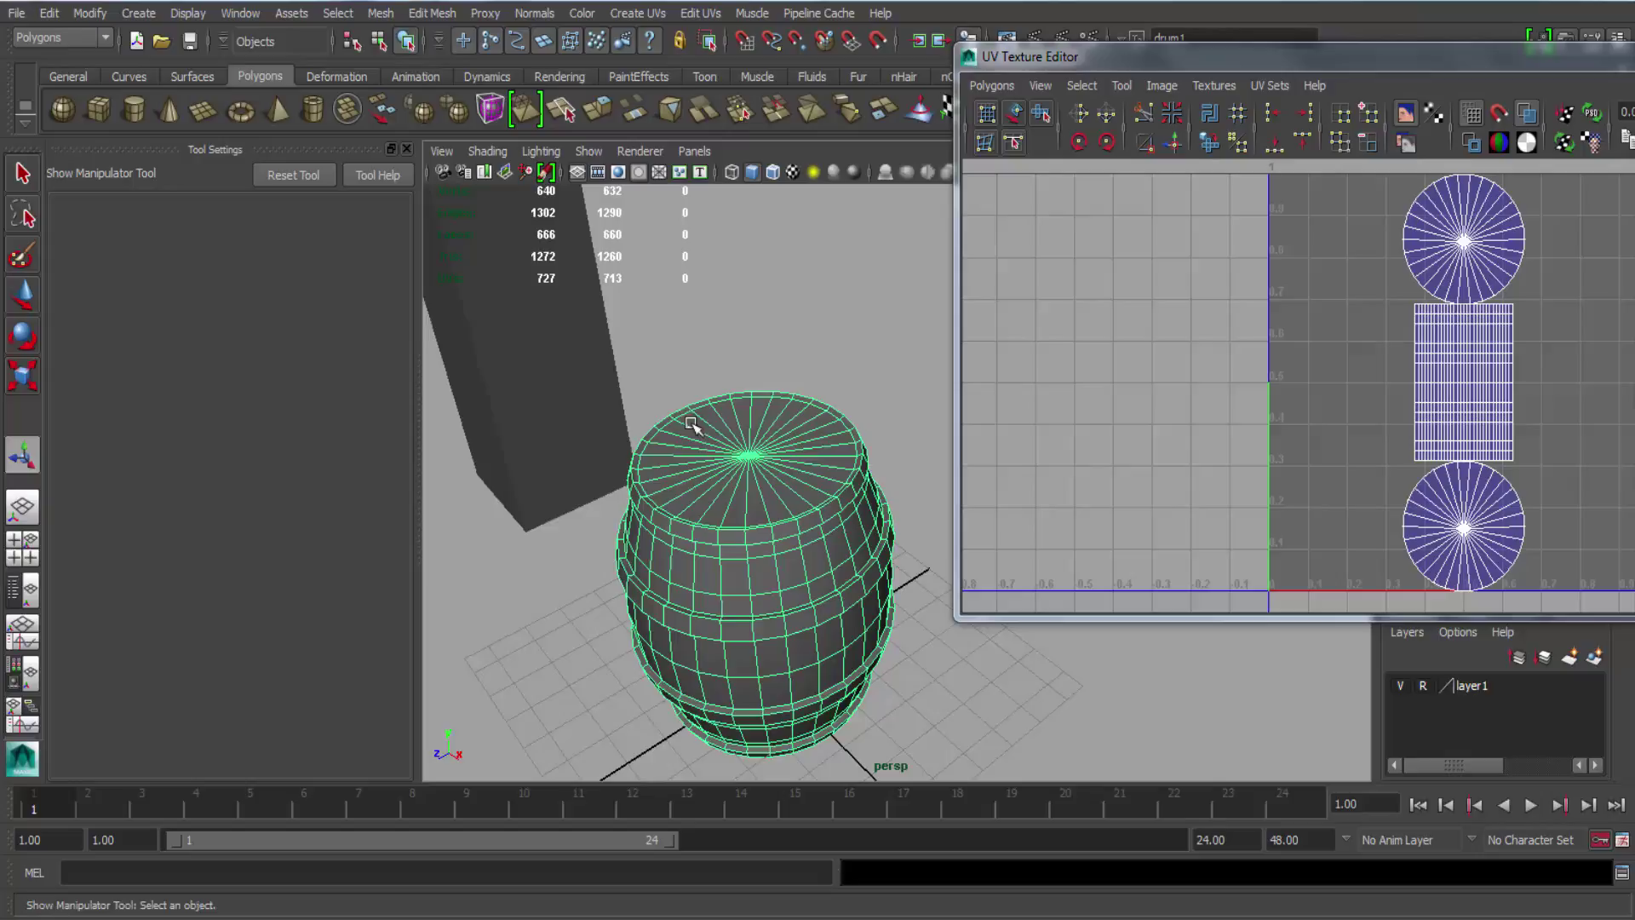
left_click_drag(930, 493, 734, 362, "alt")
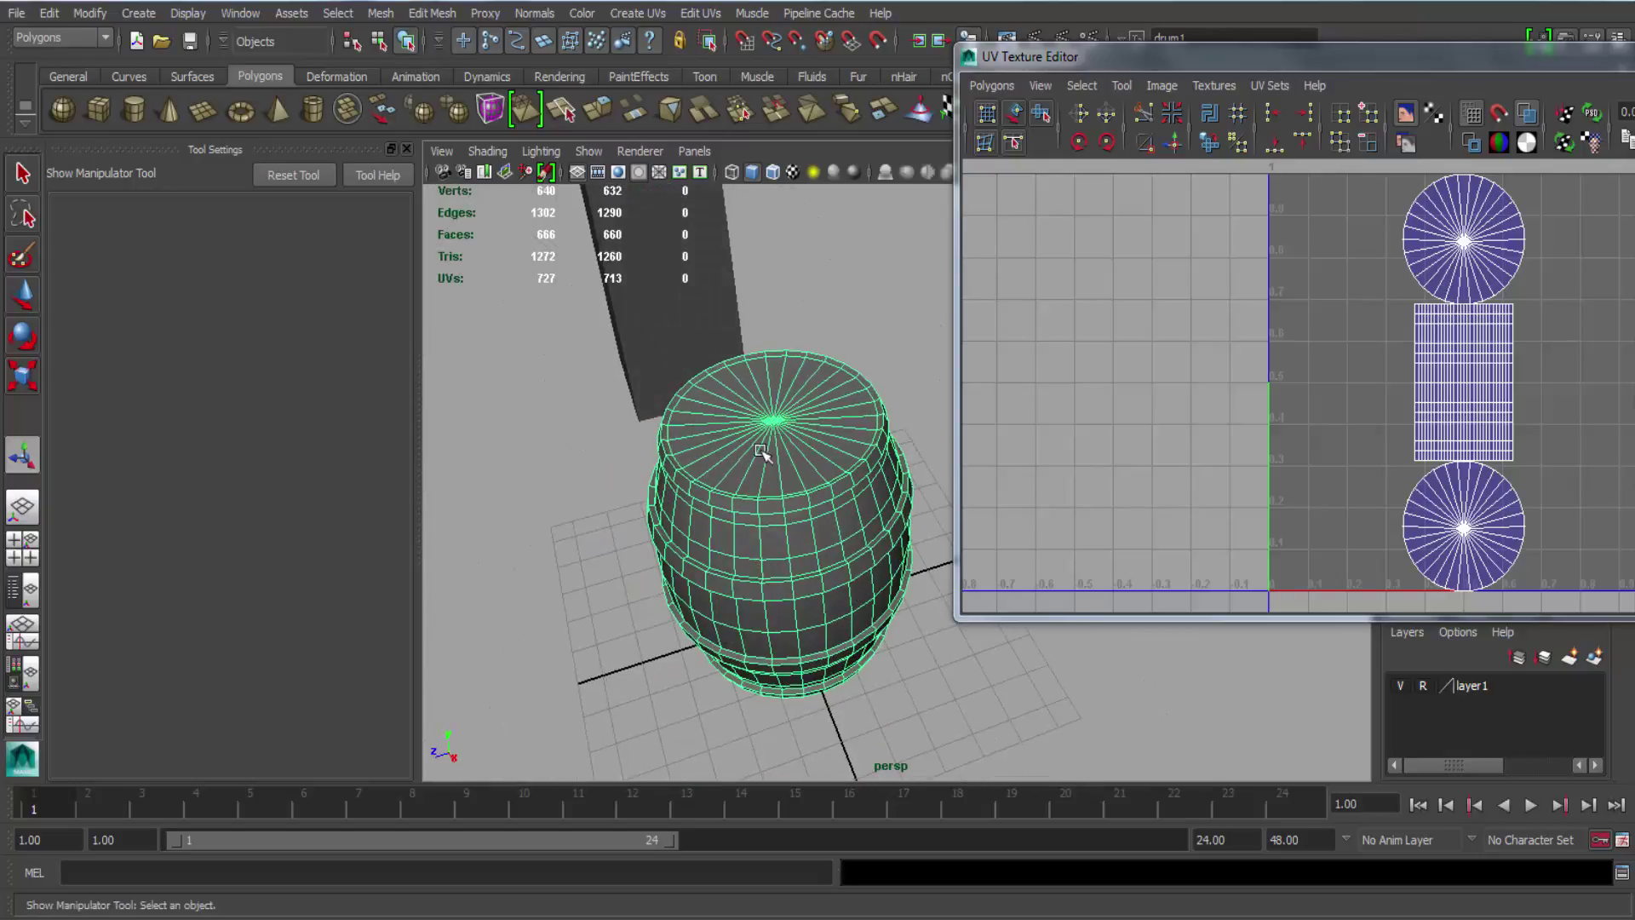
left_click_drag(760, 451, 767, 474, "alt")
mouse_move(712, 621)
left_mouse_down("alt")
mouse_move(917, 664)
mouse_move(486, 602)
mouse_move(795, 642)
mouse_move(733, 644)
left_mouse_up("alt")
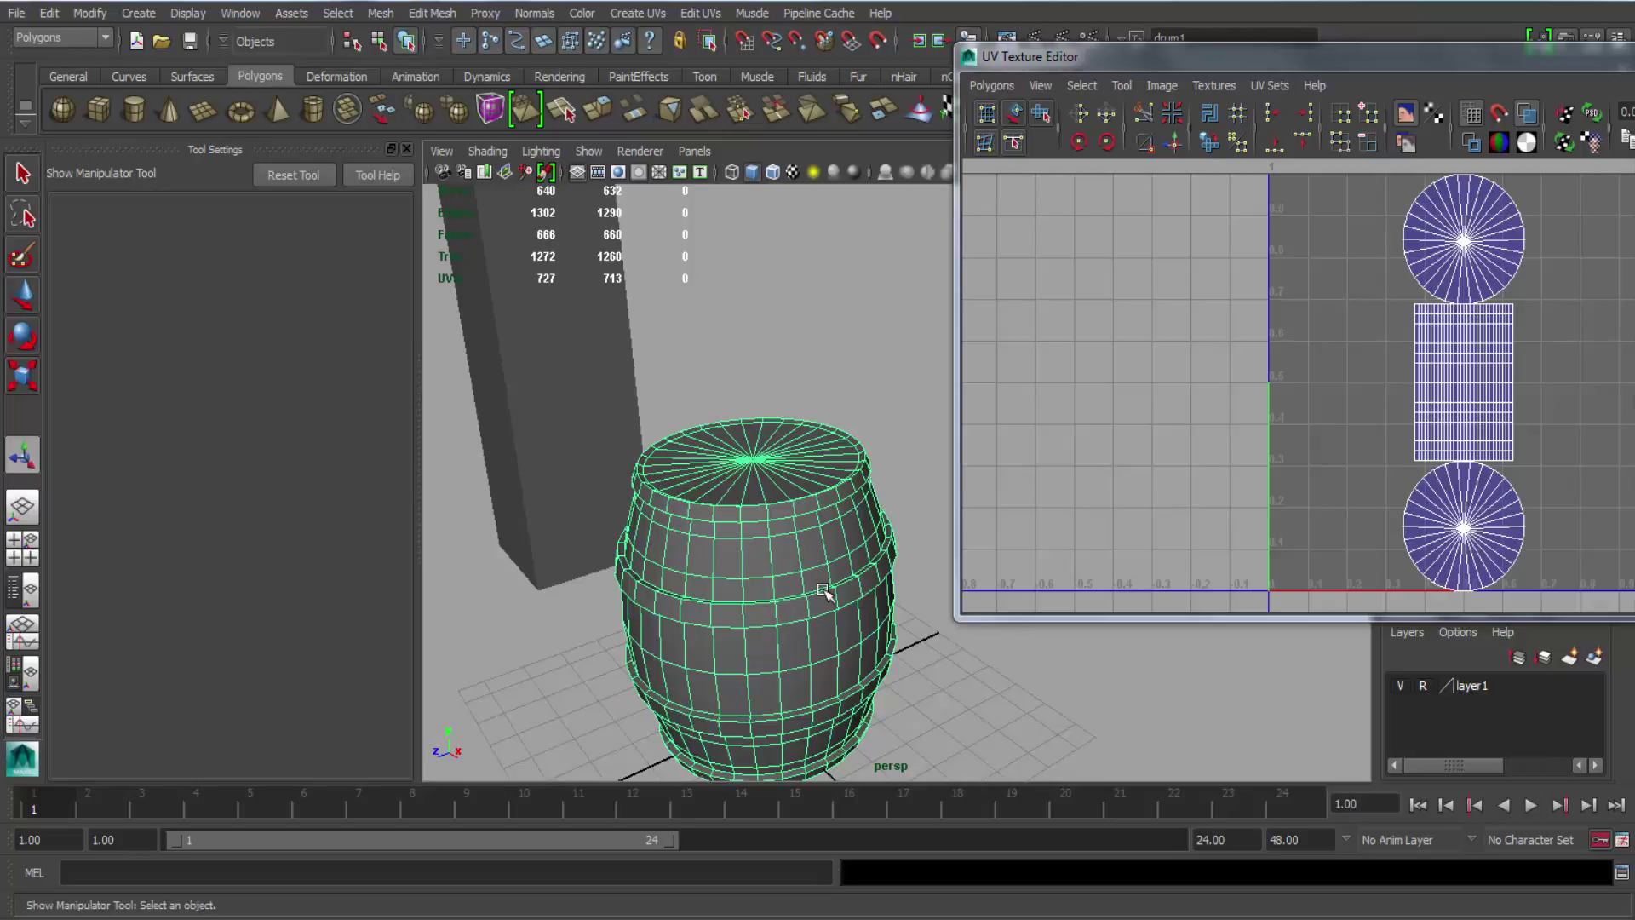
Shift the drum's rectangular side shell out of the 0–1 UV square, away from the caps, and scale it up uniformly.
left_click(1015, 115)
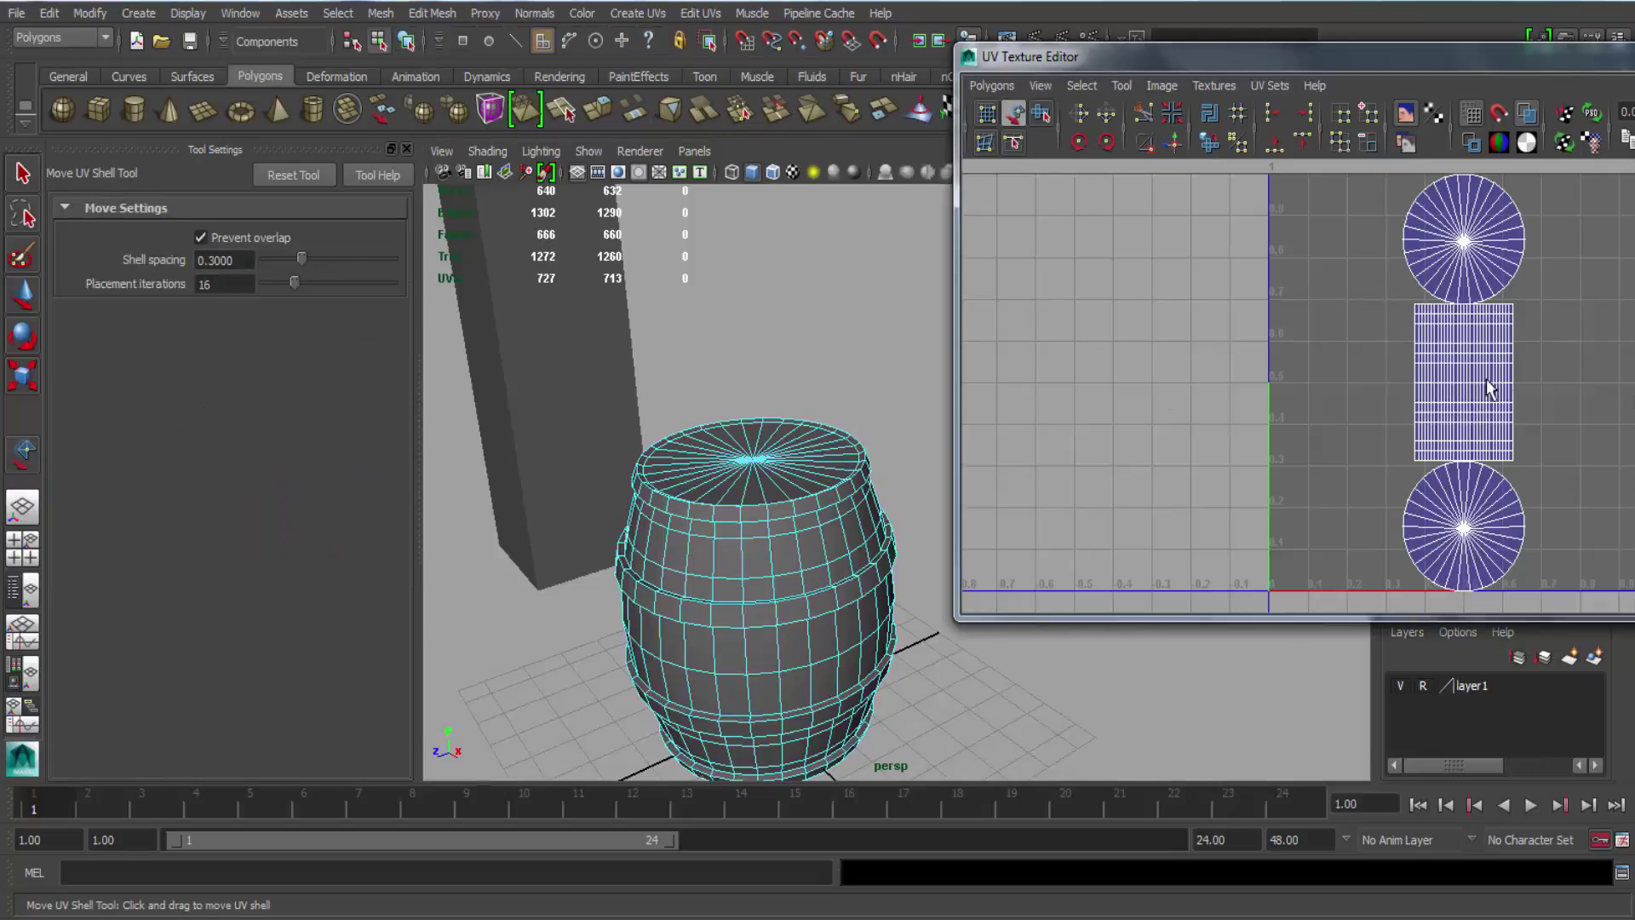
left_click(1495, 390)
left_click_drag(1547, 387, 1000, 270)
key("r")
key("ctrl+z")
key("ctrl+z")
Lay out the drum's UV shells into the full square region using 512 Map spacing and 90-degree rotation, then deselect the UVs.
left_click(992, 85)
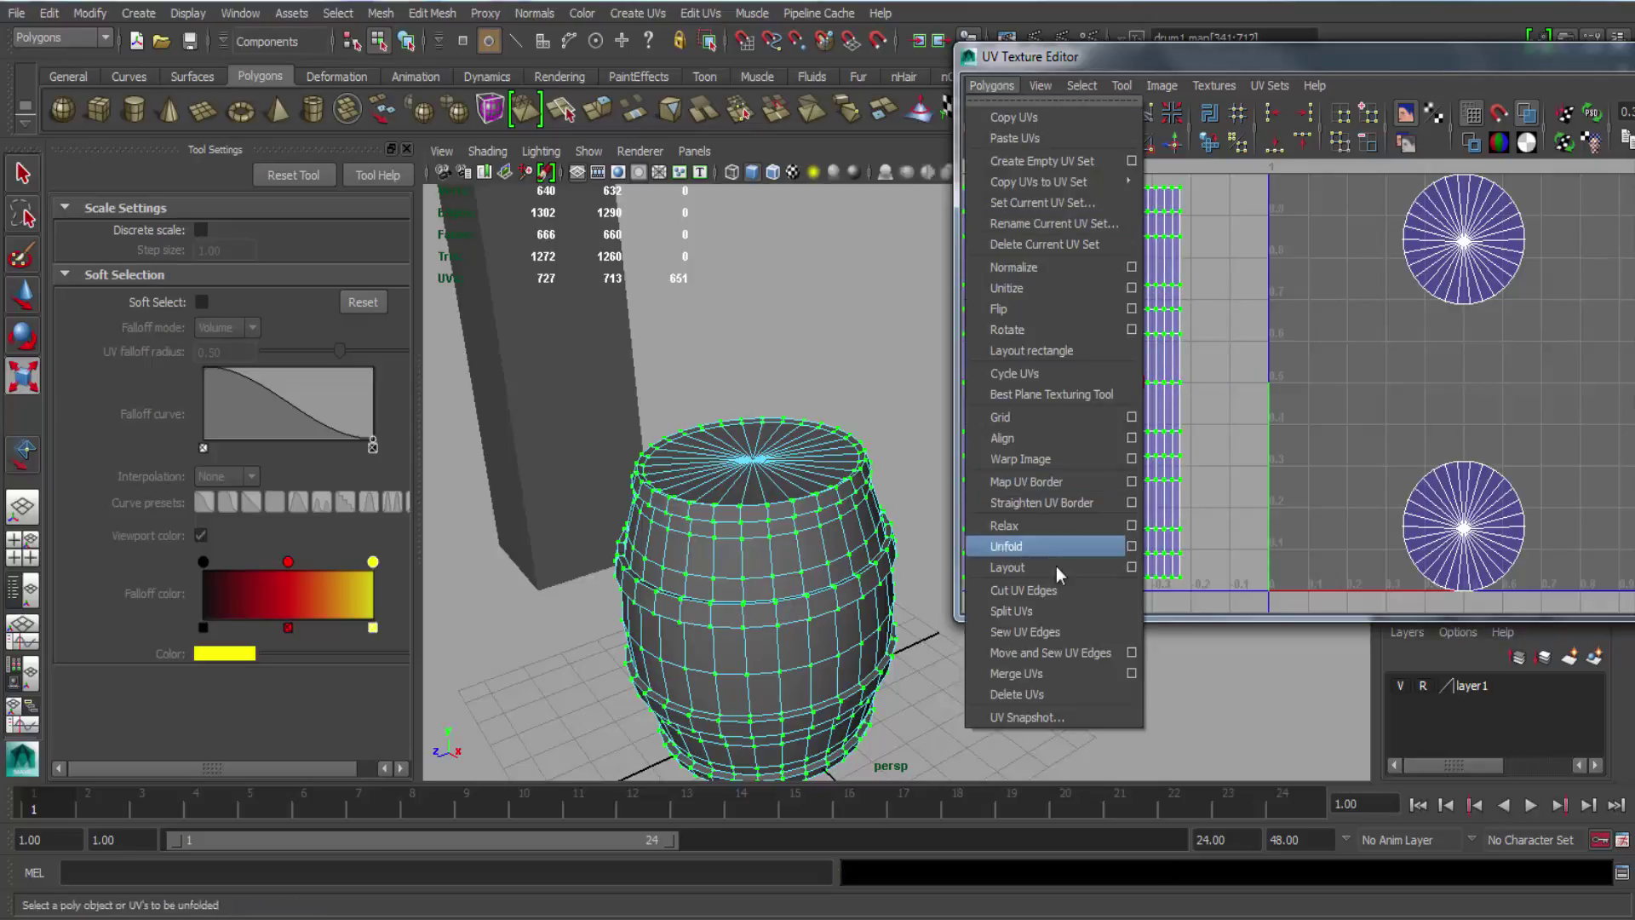
left_click(1131, 567)
scroll(749, 435, "down", 3)
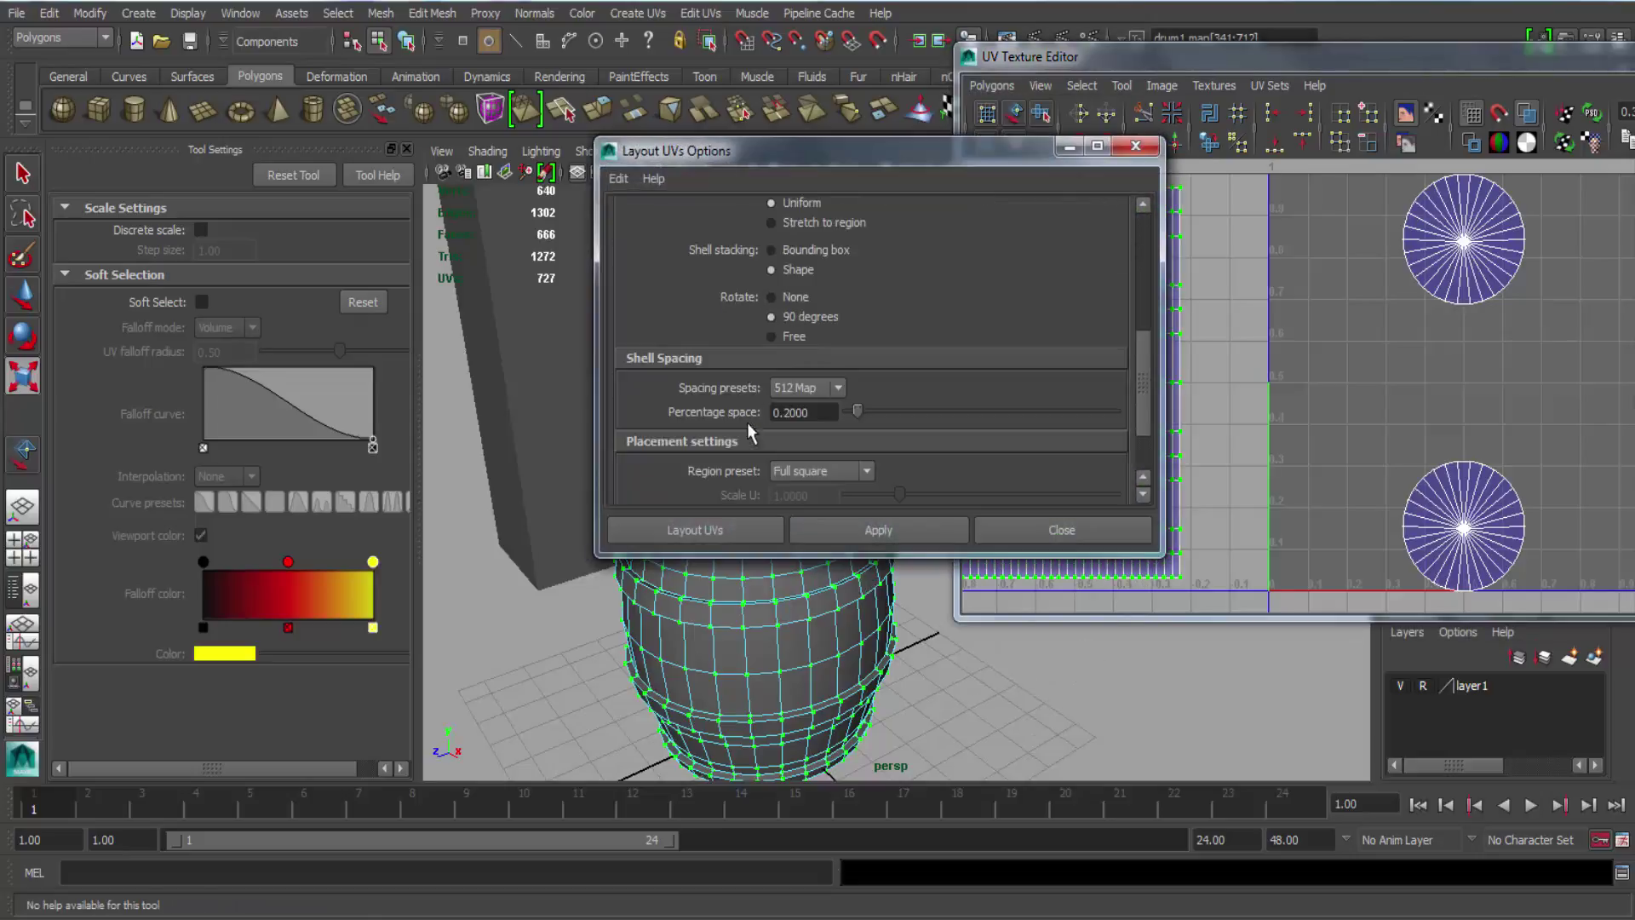
scroll(750, 433, "down", 1)
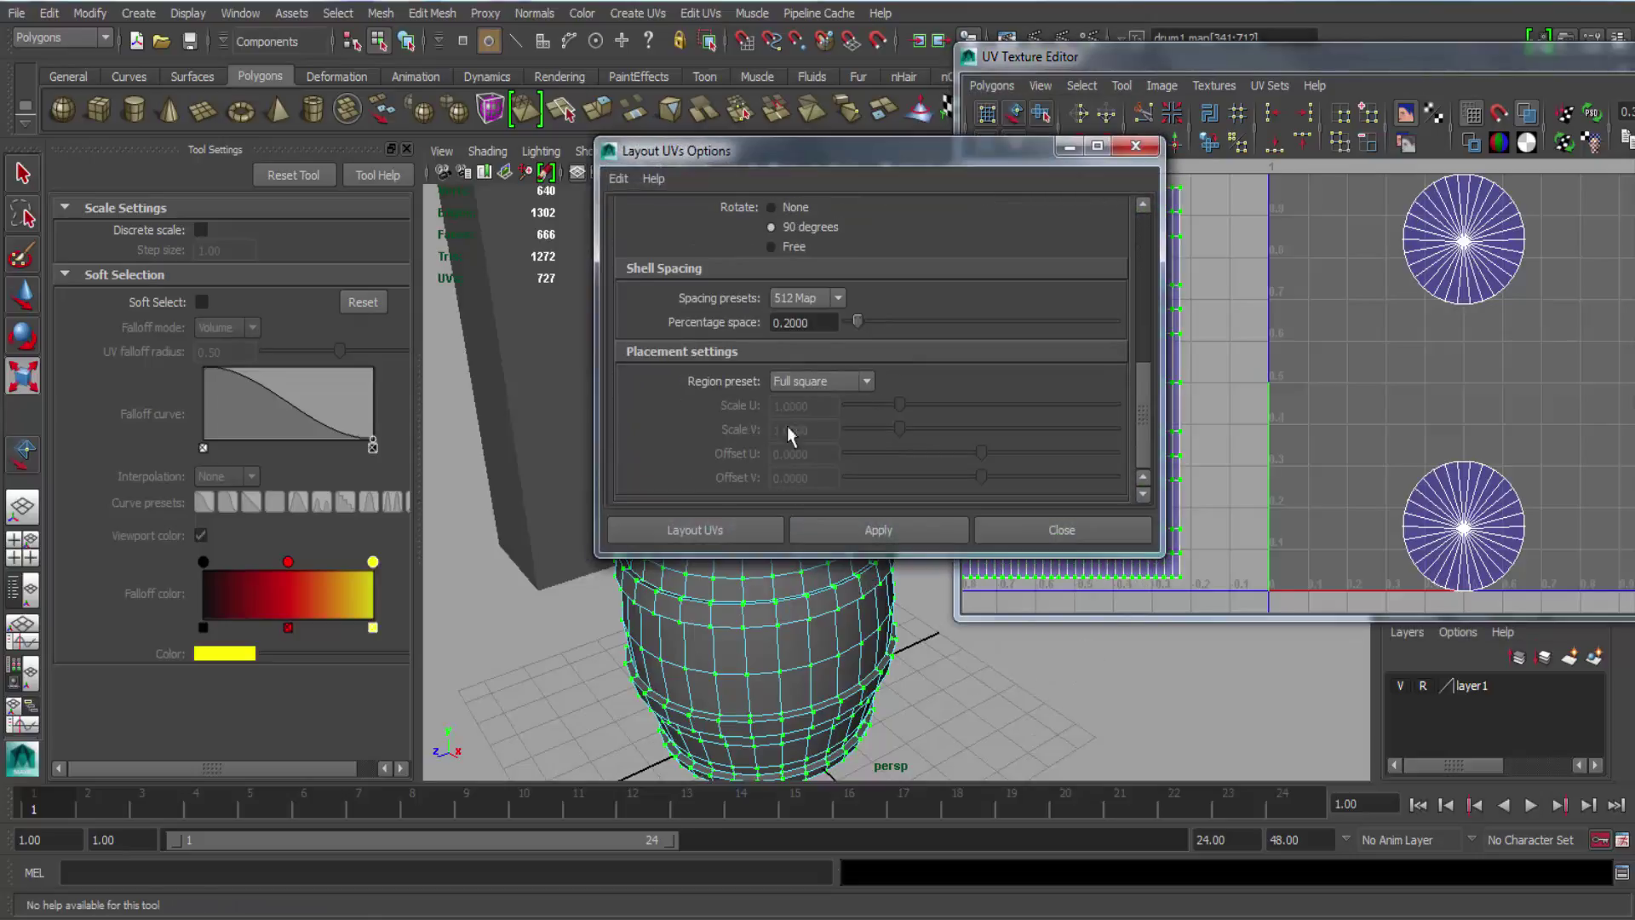
left_click(713, 535)
key("w")
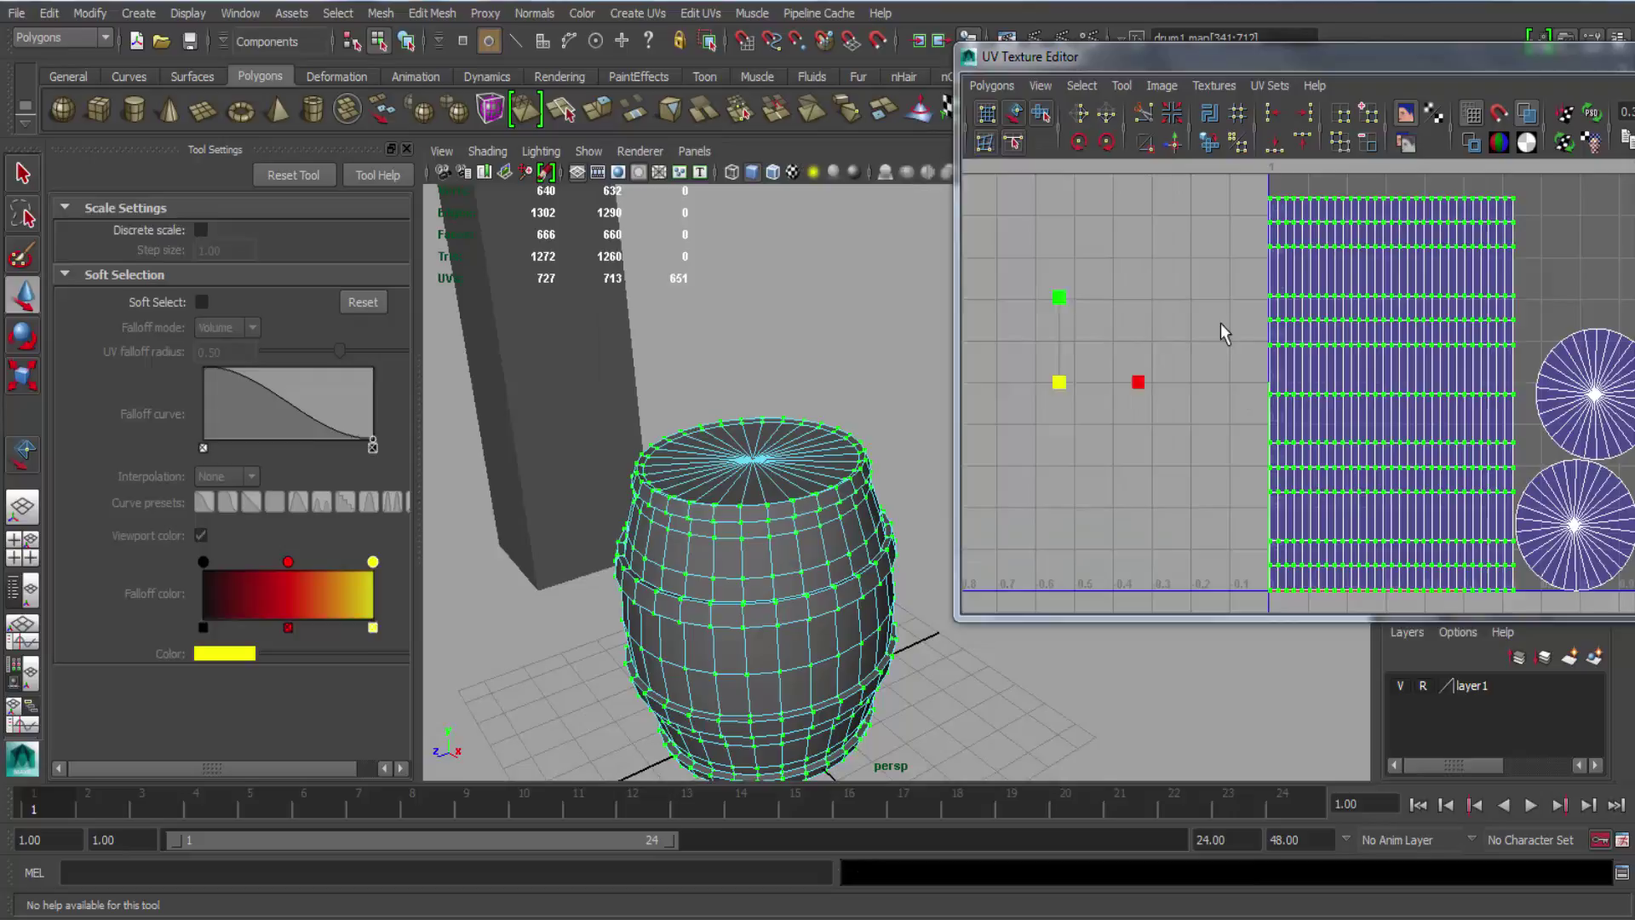
left_click(1221, 332)
left_click_drag(957, 44, 749, 30)
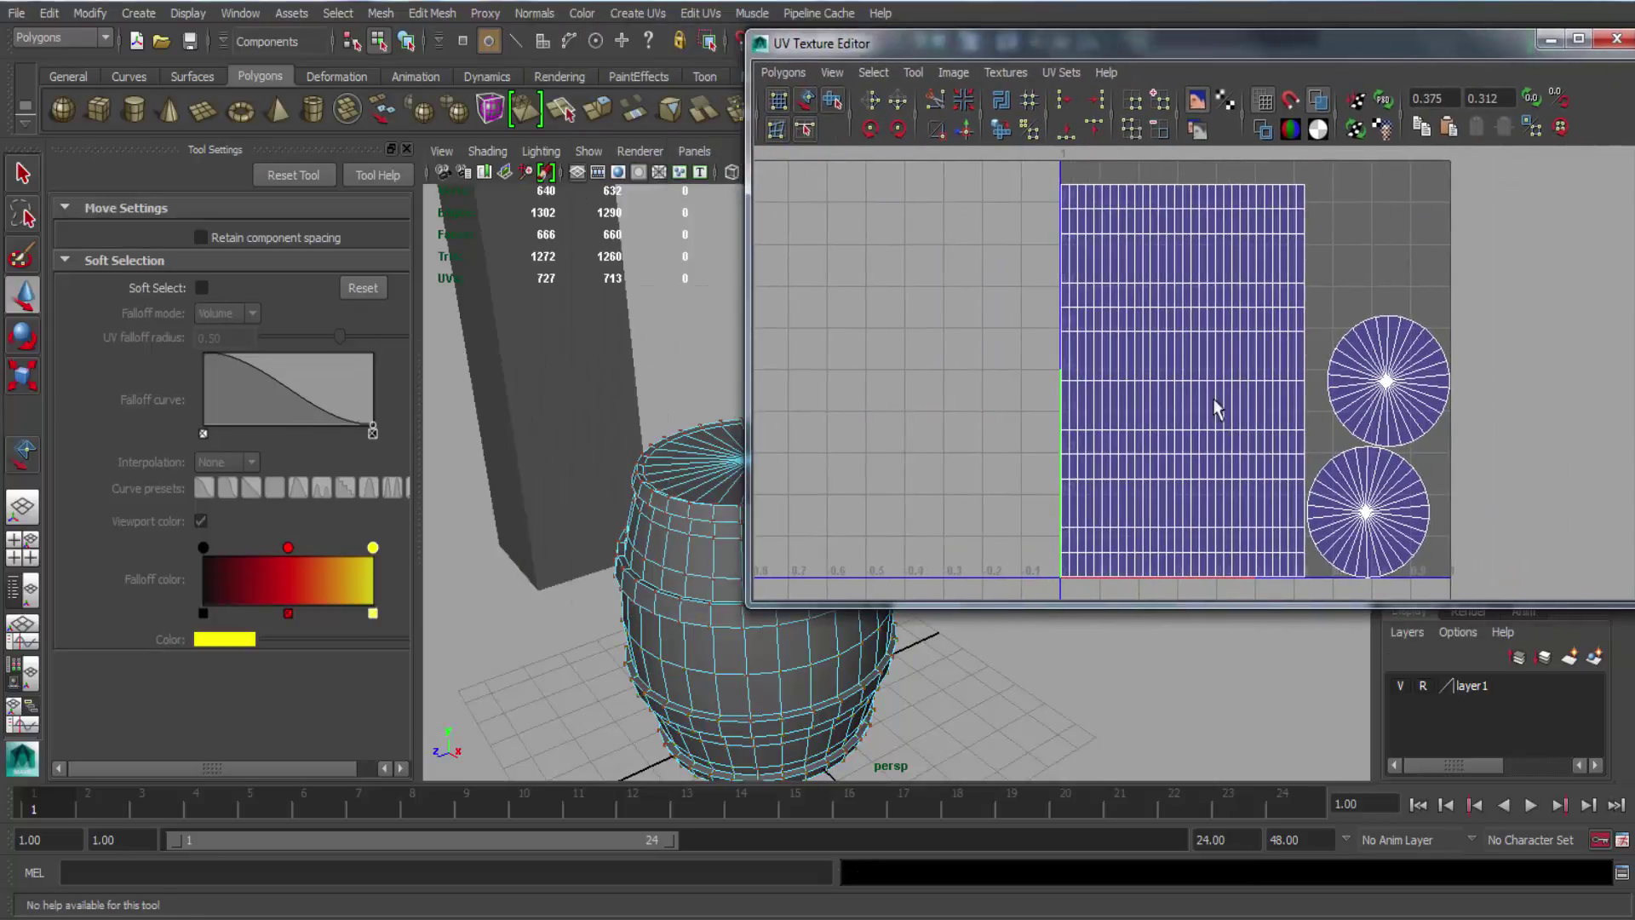
Examine the drum's sides and top cap from several angles beside the new UV layout.
middle_click_drag(658, 663, 576, 596, "alt")
left_click_drag(577, 595, 568, 473, "alt")
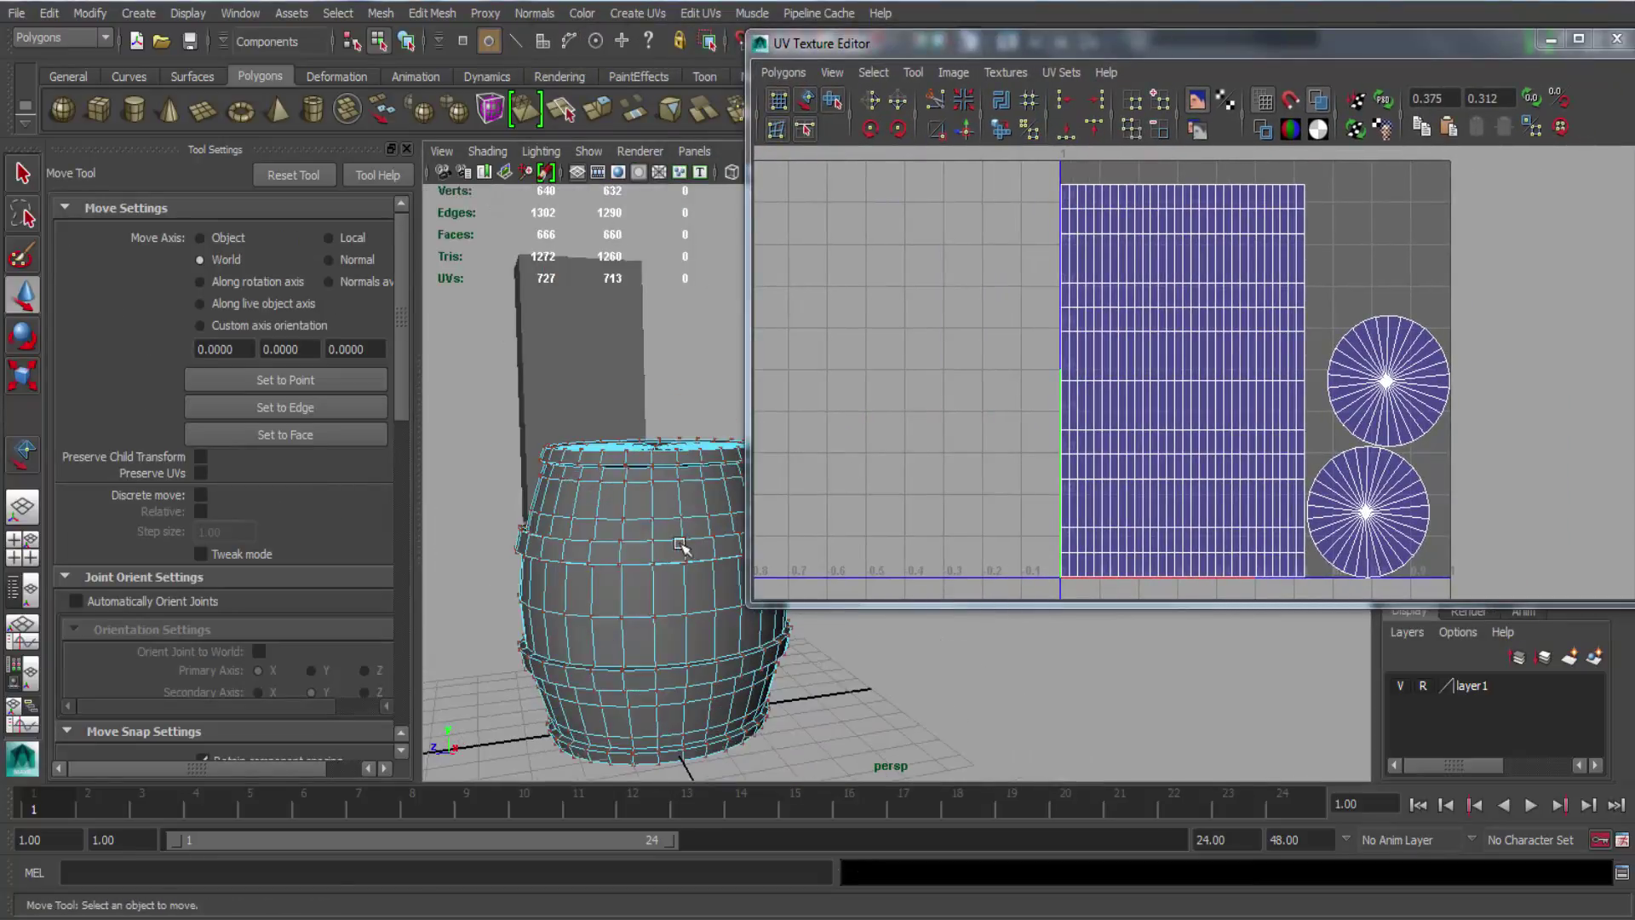
left_click_drag(654, 646, 856, 637, "alt")
right_click_drag(856, 637, 638, 620, "alt")
left_click_drag(638, 620, 485, 627, "alt")
middle_click_drag(635, 618, 590, 687, "alt")
left_click_drag(591, 686, 934, 461, "alt")
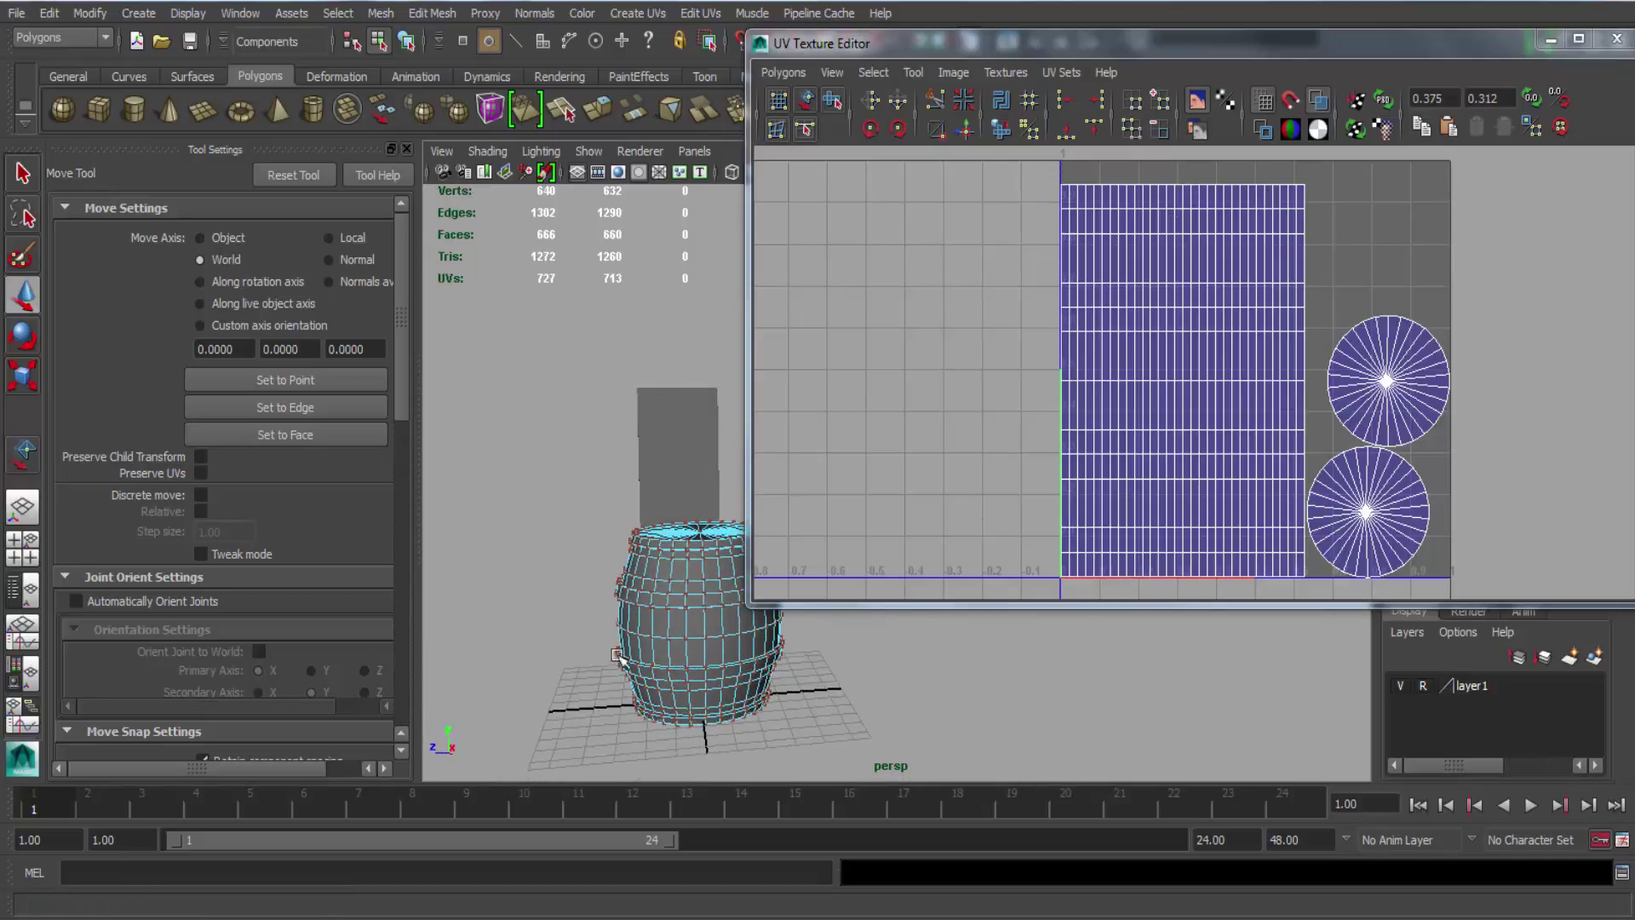
middle_click_drag(773, 638, 754, 638, "alt")
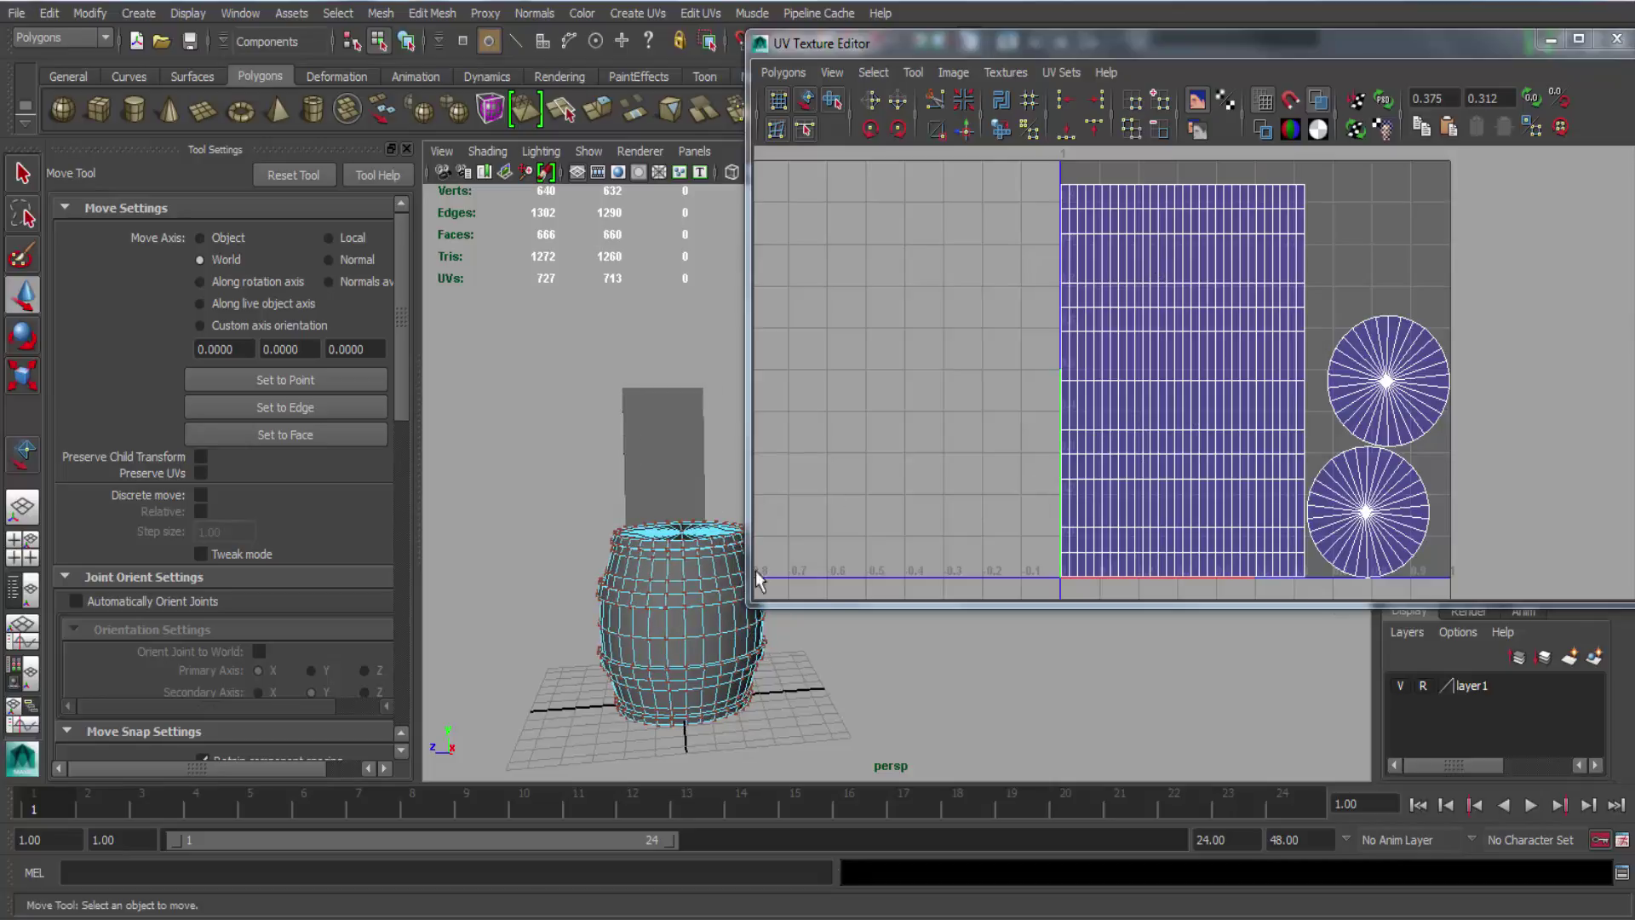
right_click_drag(679, 574, 700, 671, "alt")
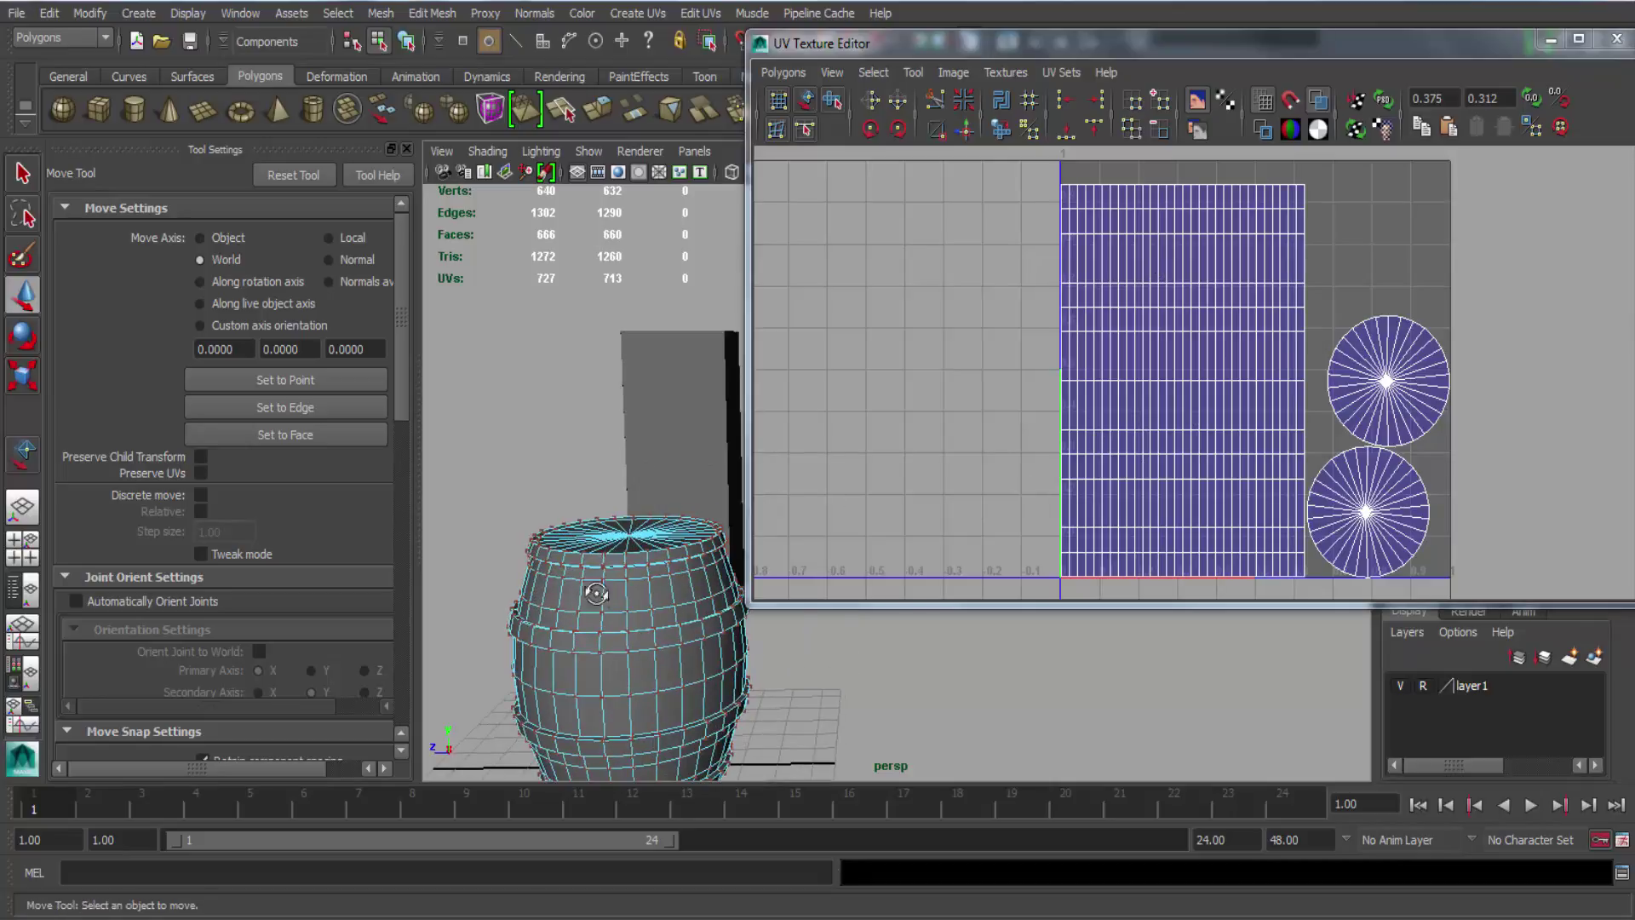
left_click_drag(596, 594, 598, 472, "alt")
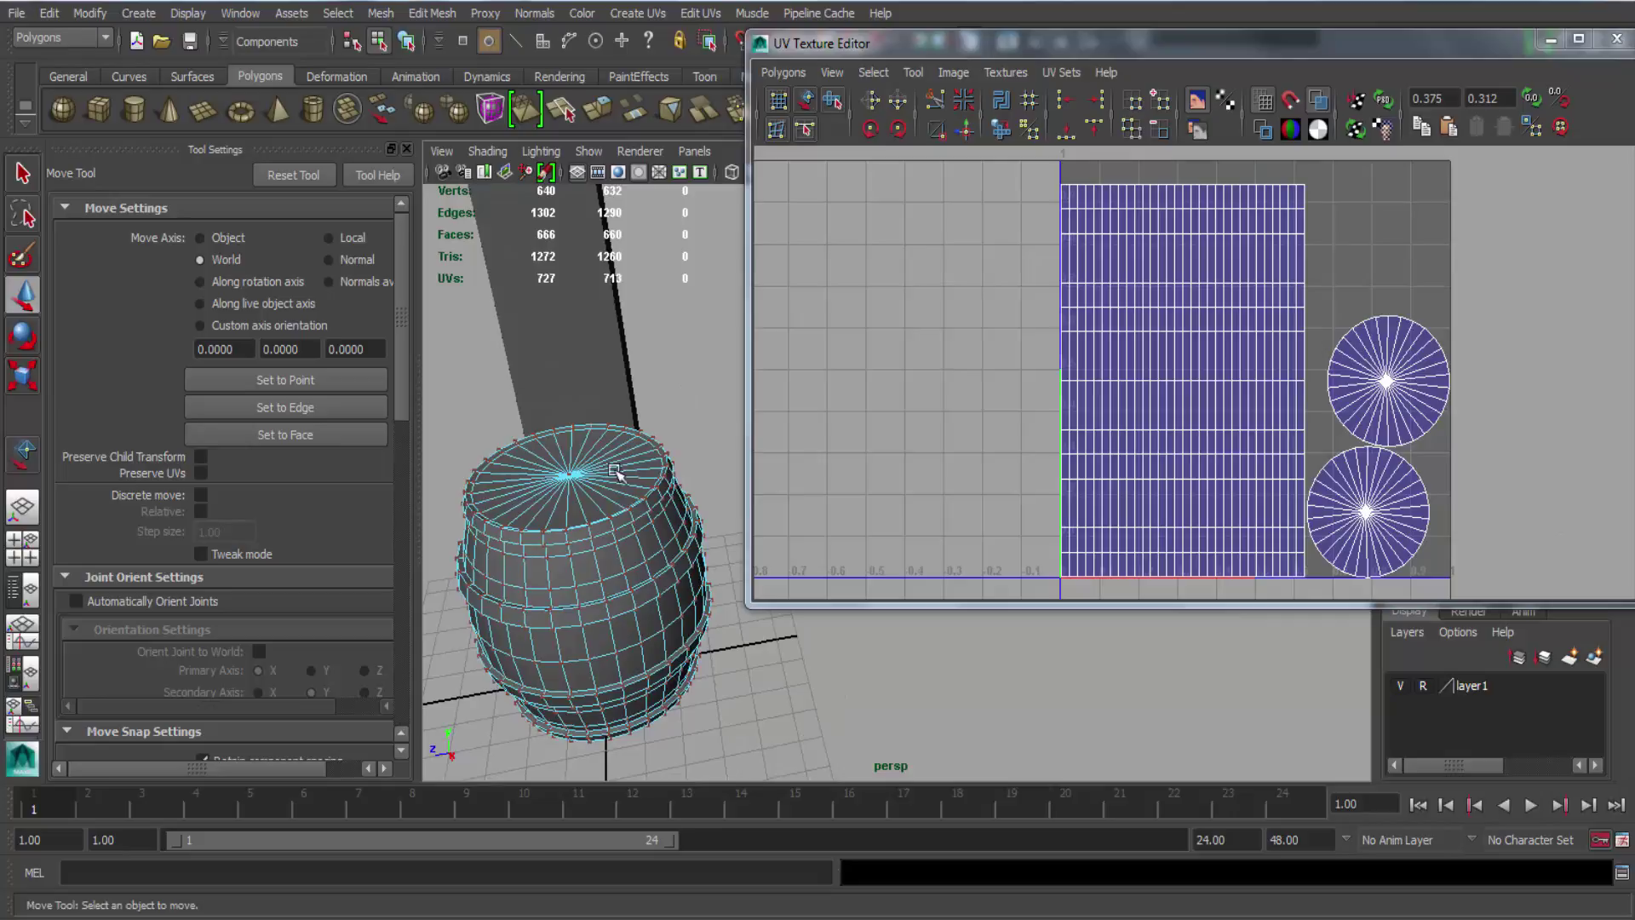
Return the drum to object mode and check which UV sets it has.
right_click_drag(572, 536, 682, 430)
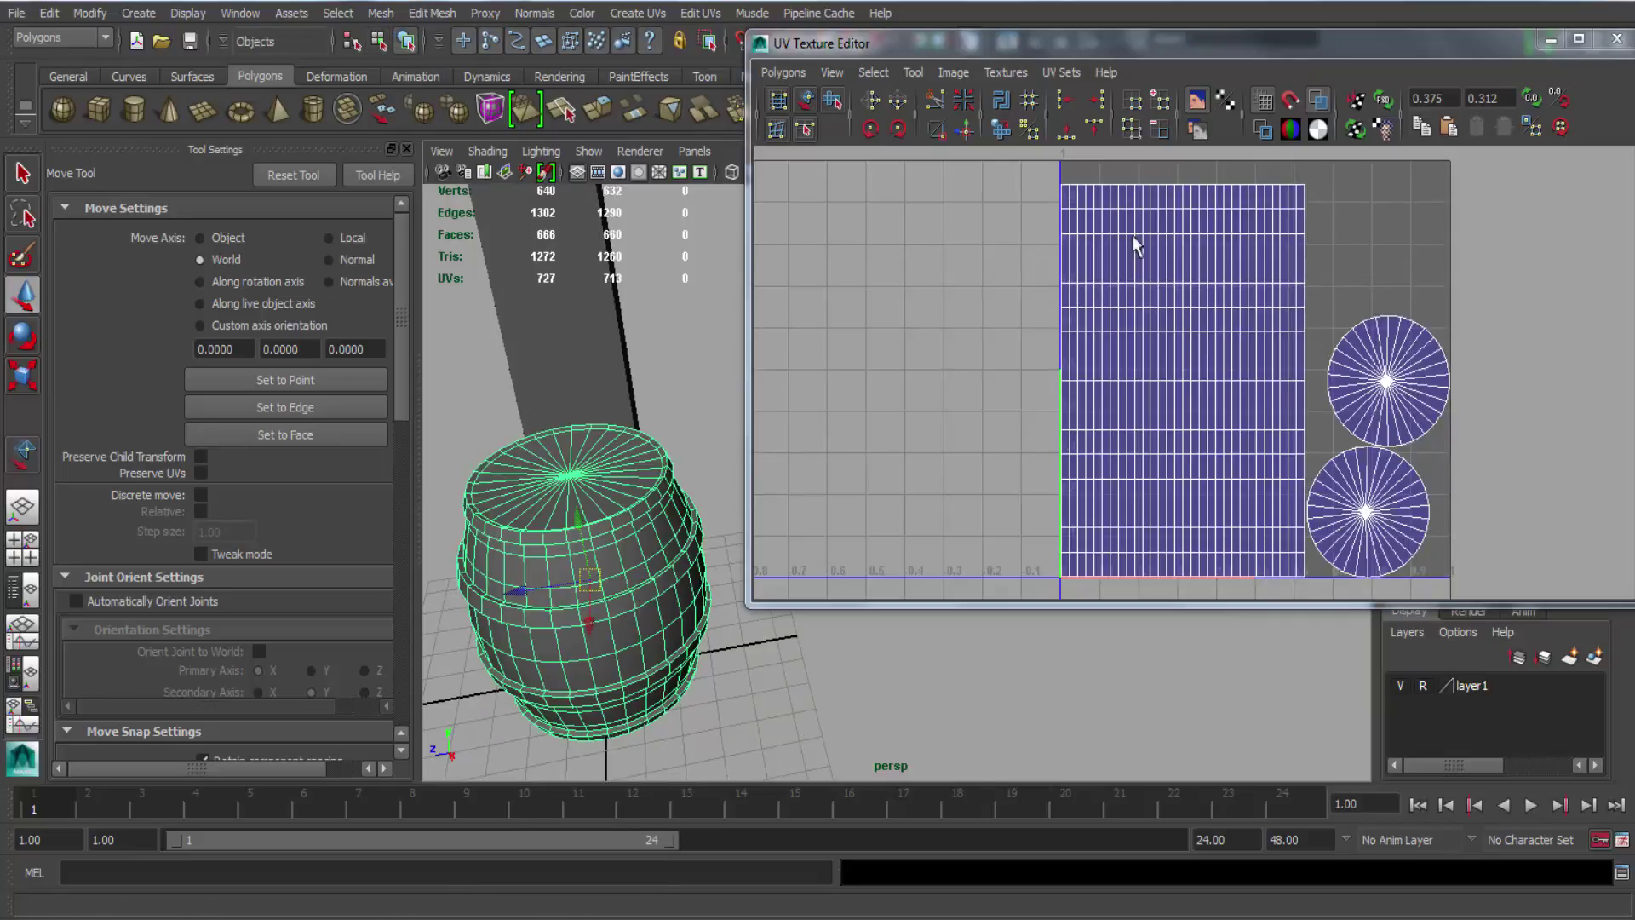
left_click(1061, 73)
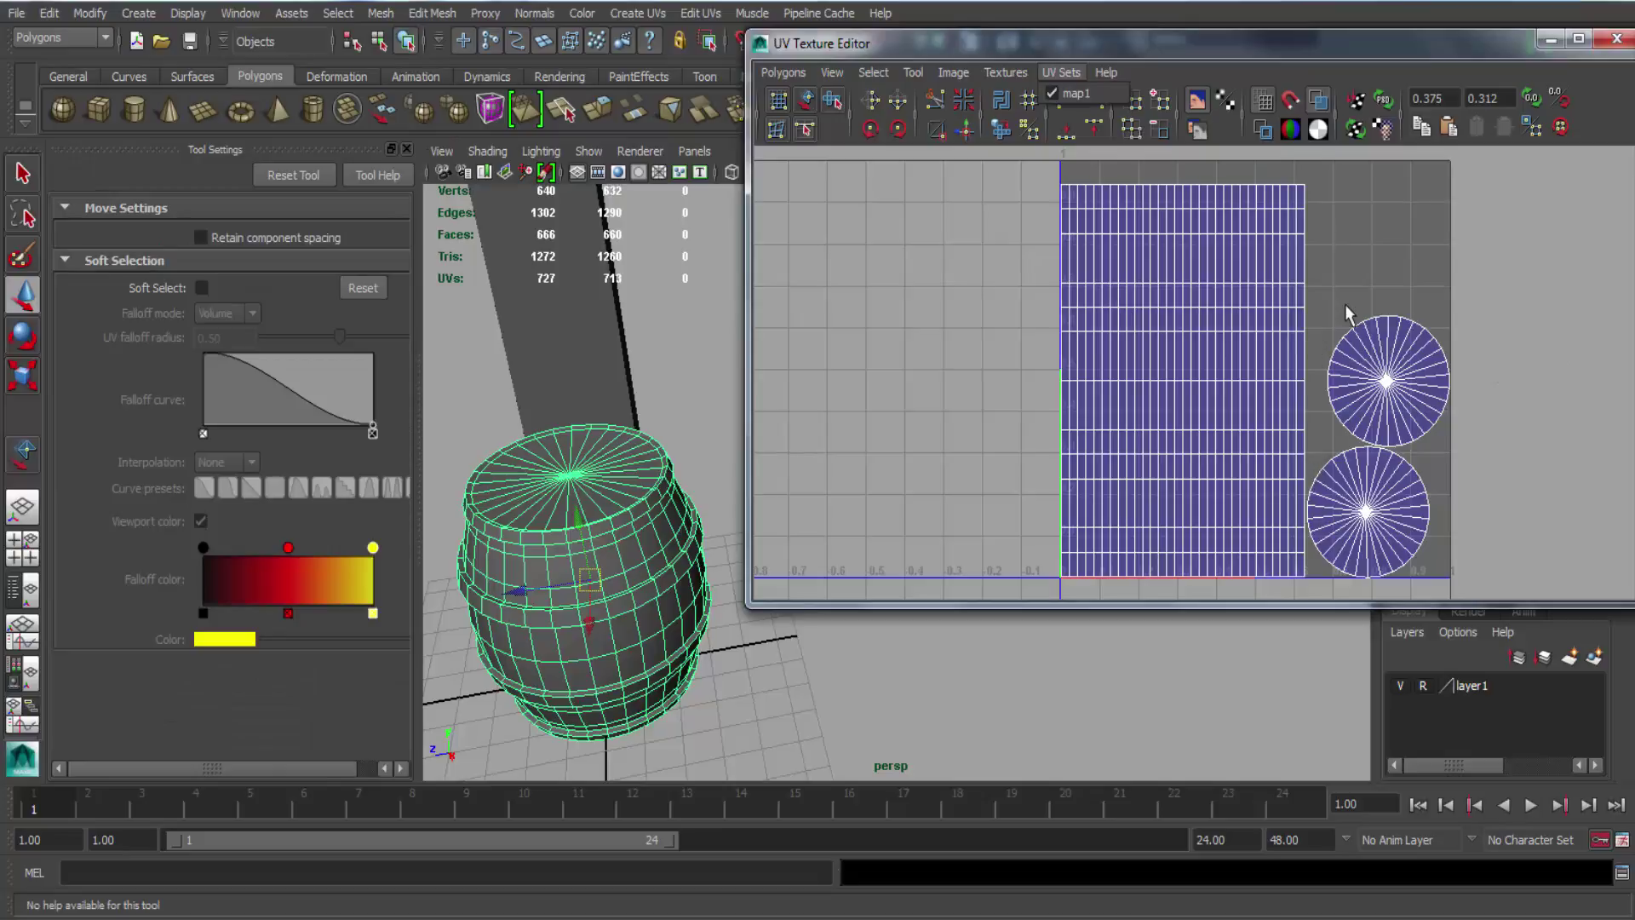
left_click(1199, 53)
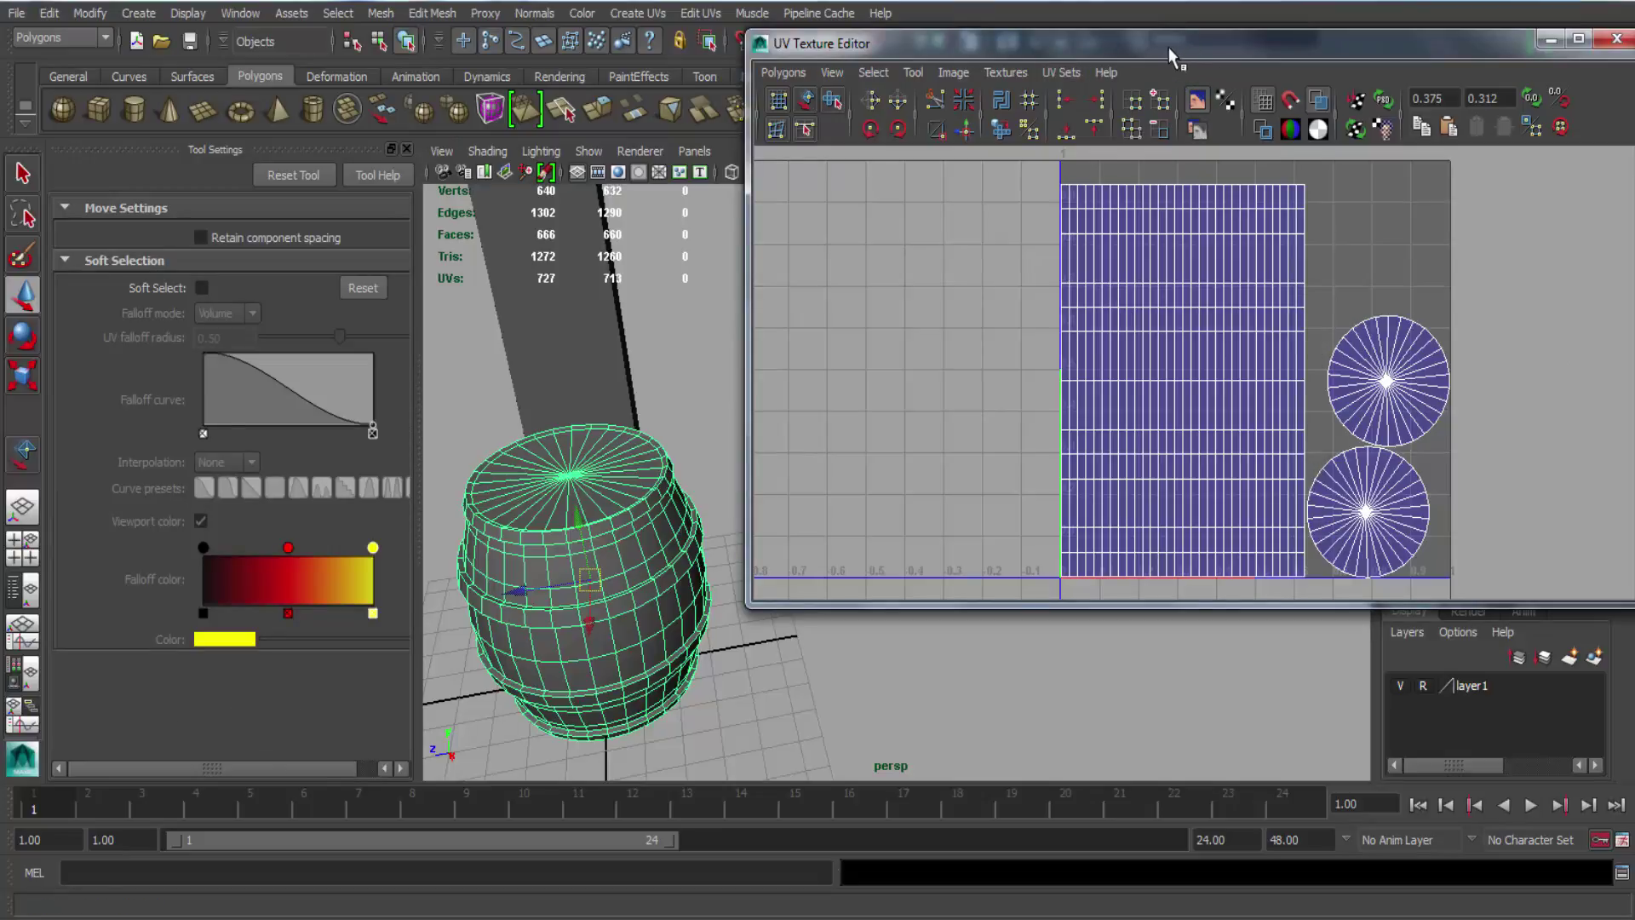
left_click_drag(1168, 48, 1118, 54)
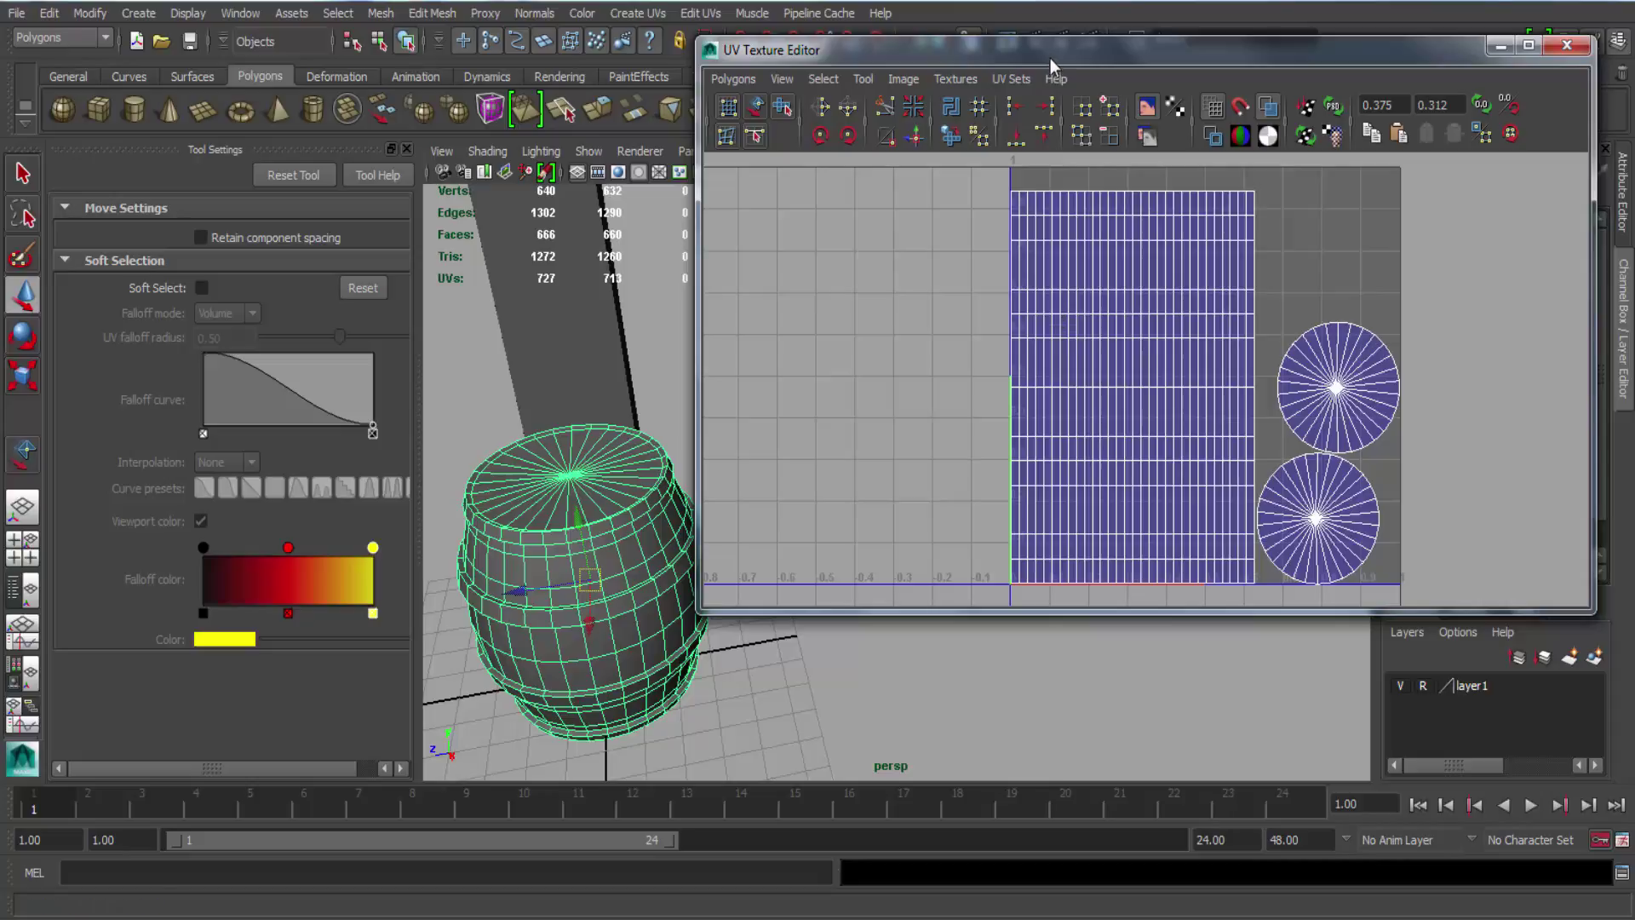
left_click_drag(1055, 58, 1122, 80)
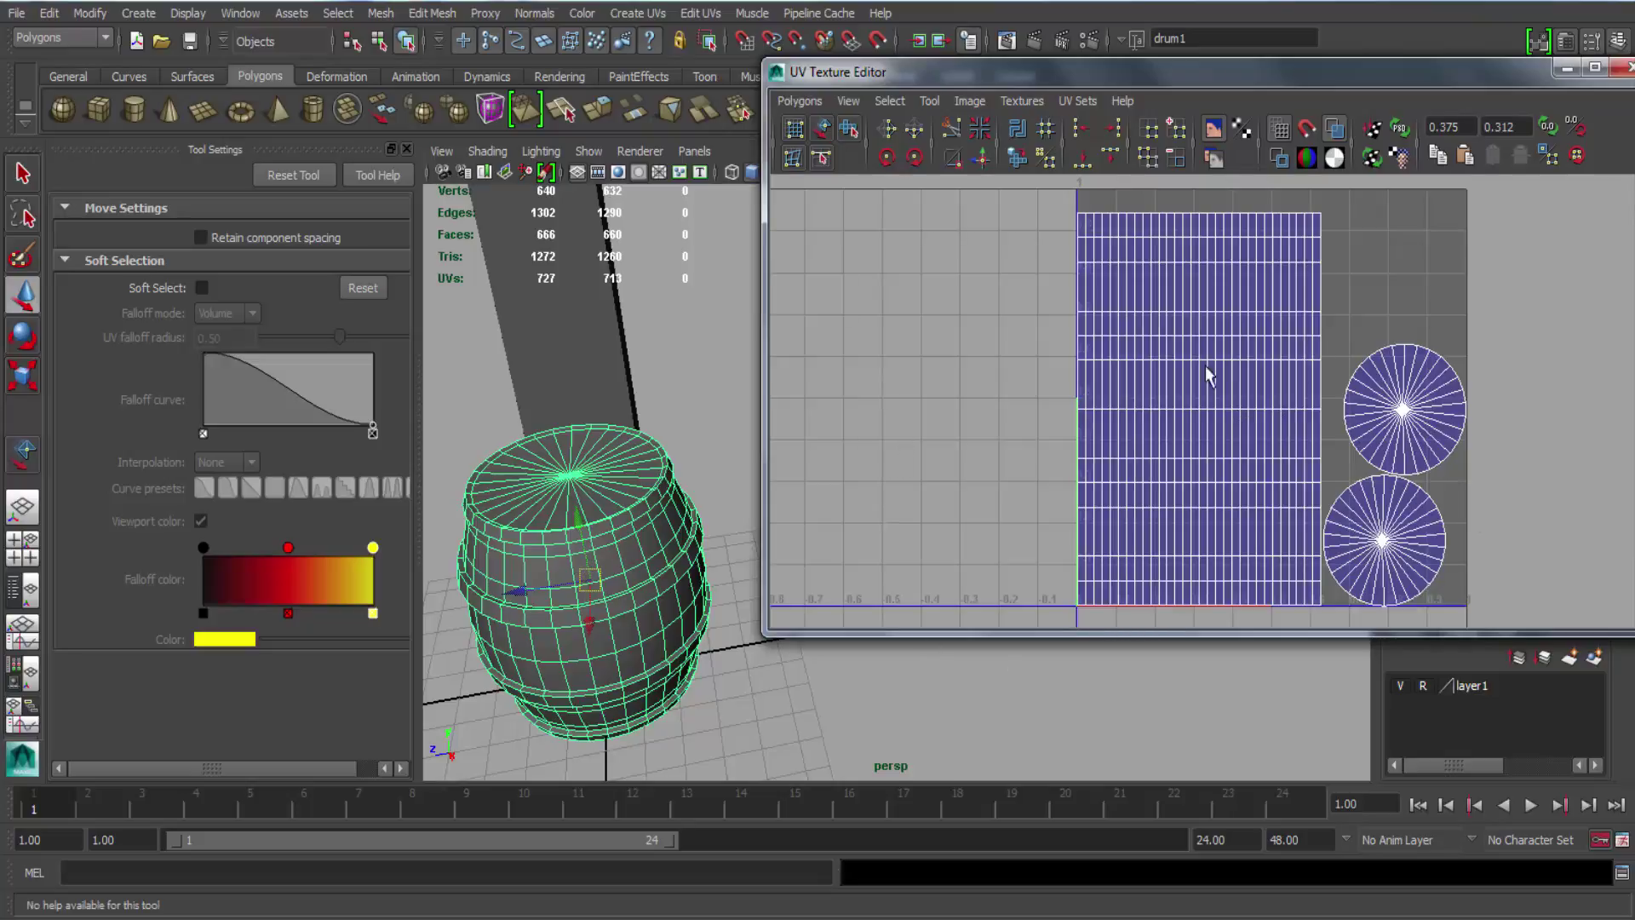
Copy the drum's UVs into a new UV set named Lightset, check the UV set list, and return to object mode.
left_click(654, 15)
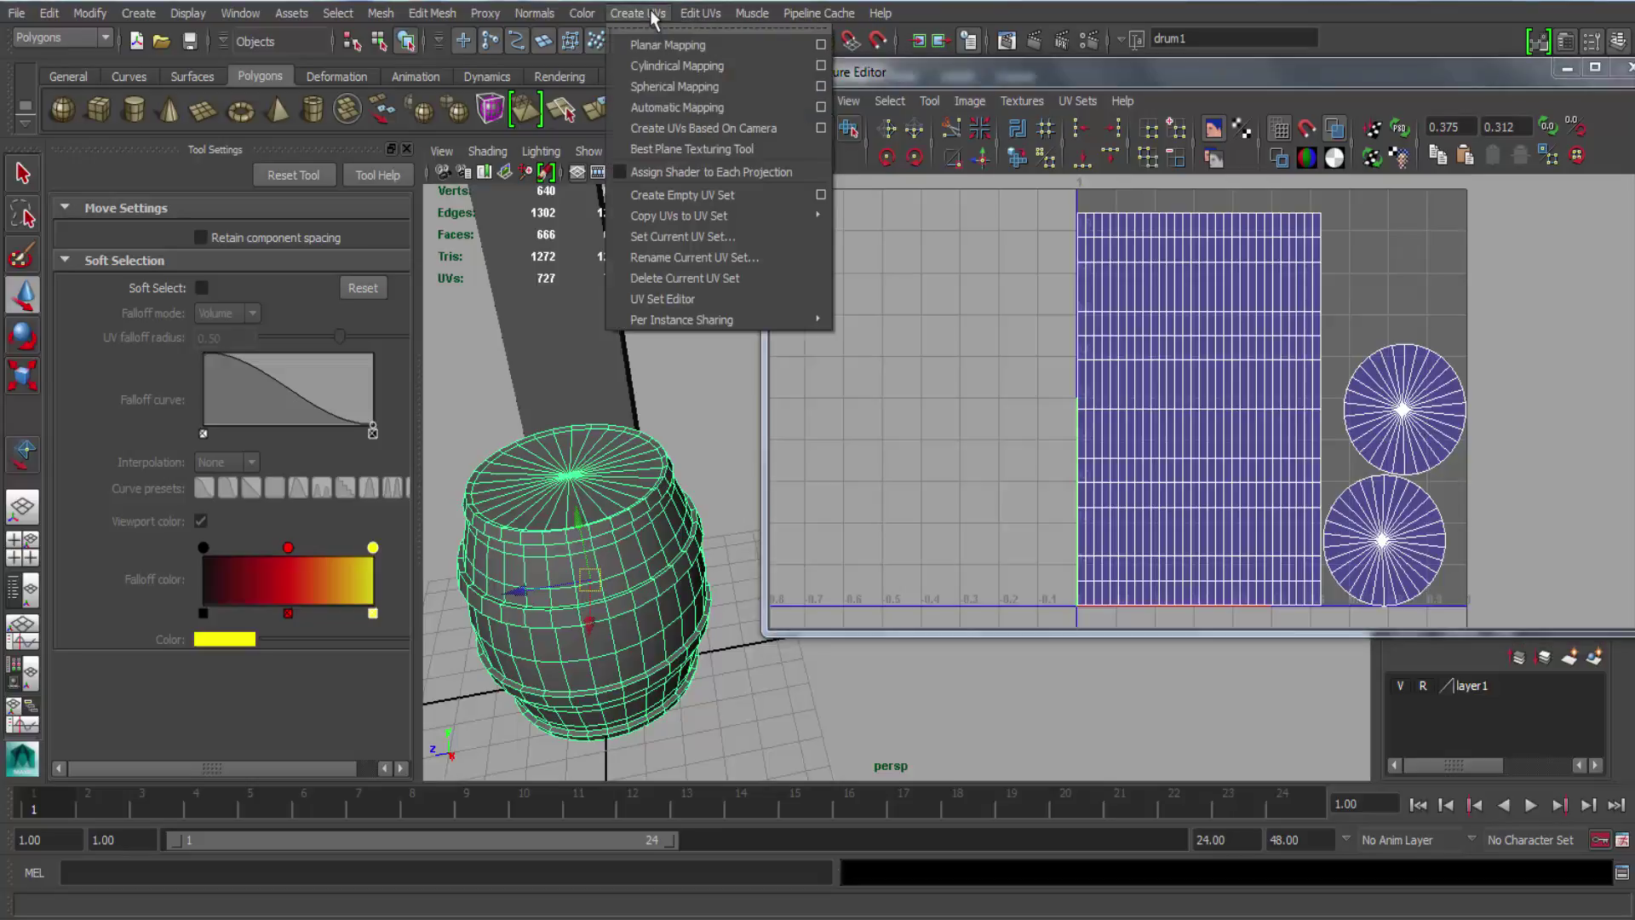
mouse_move(724, 223)
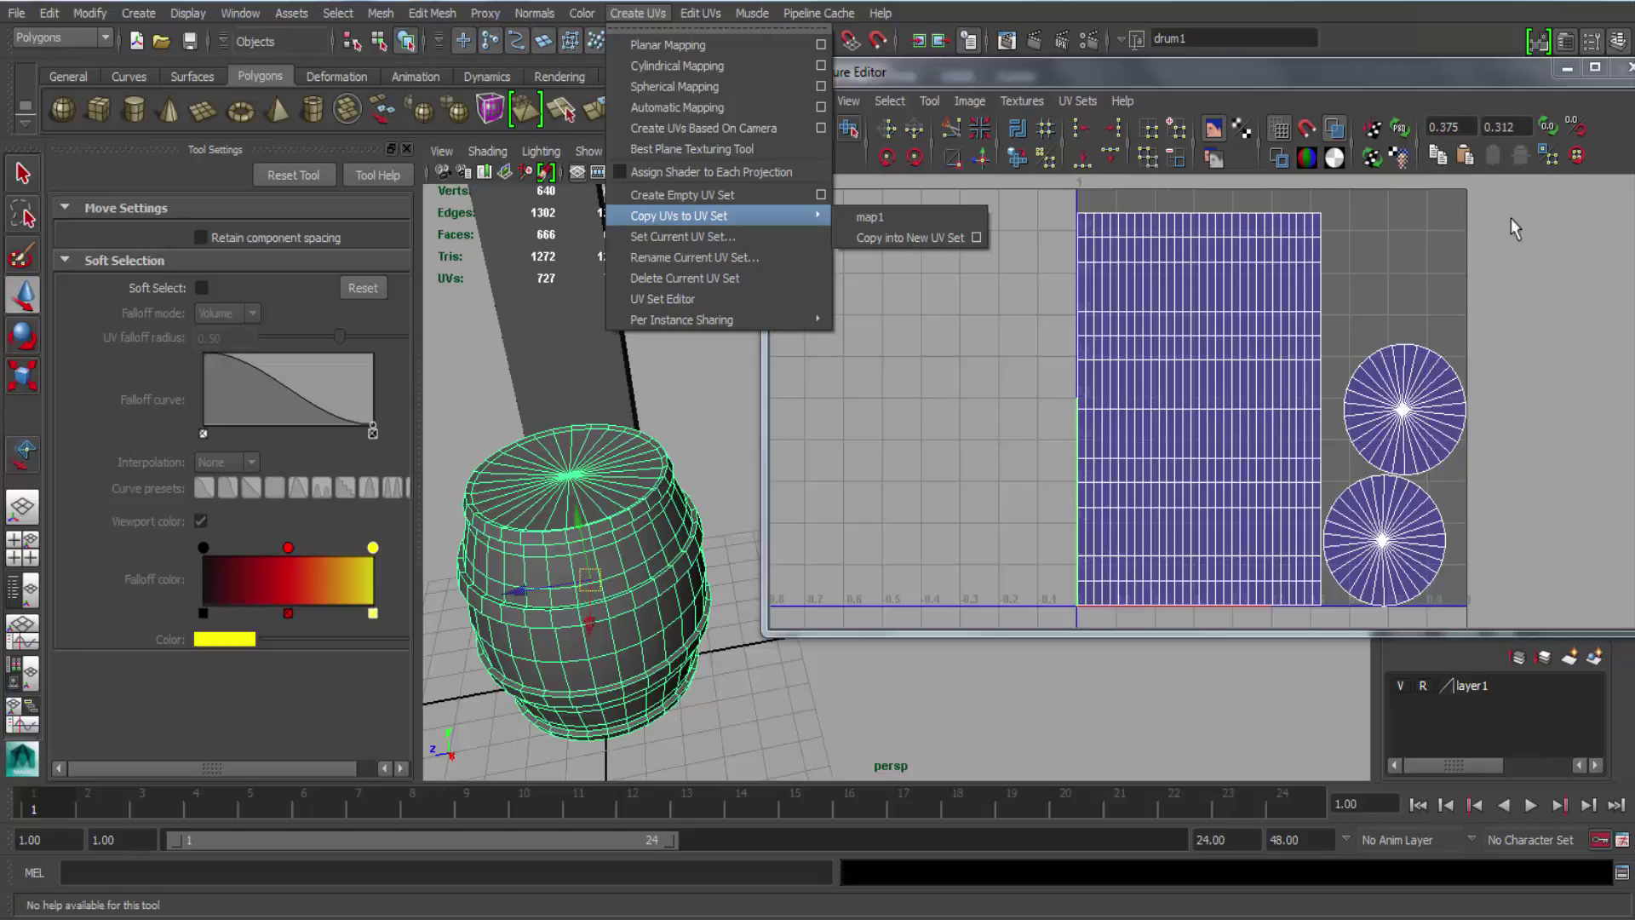
left_click(977, 238)
double_click(780, 237)
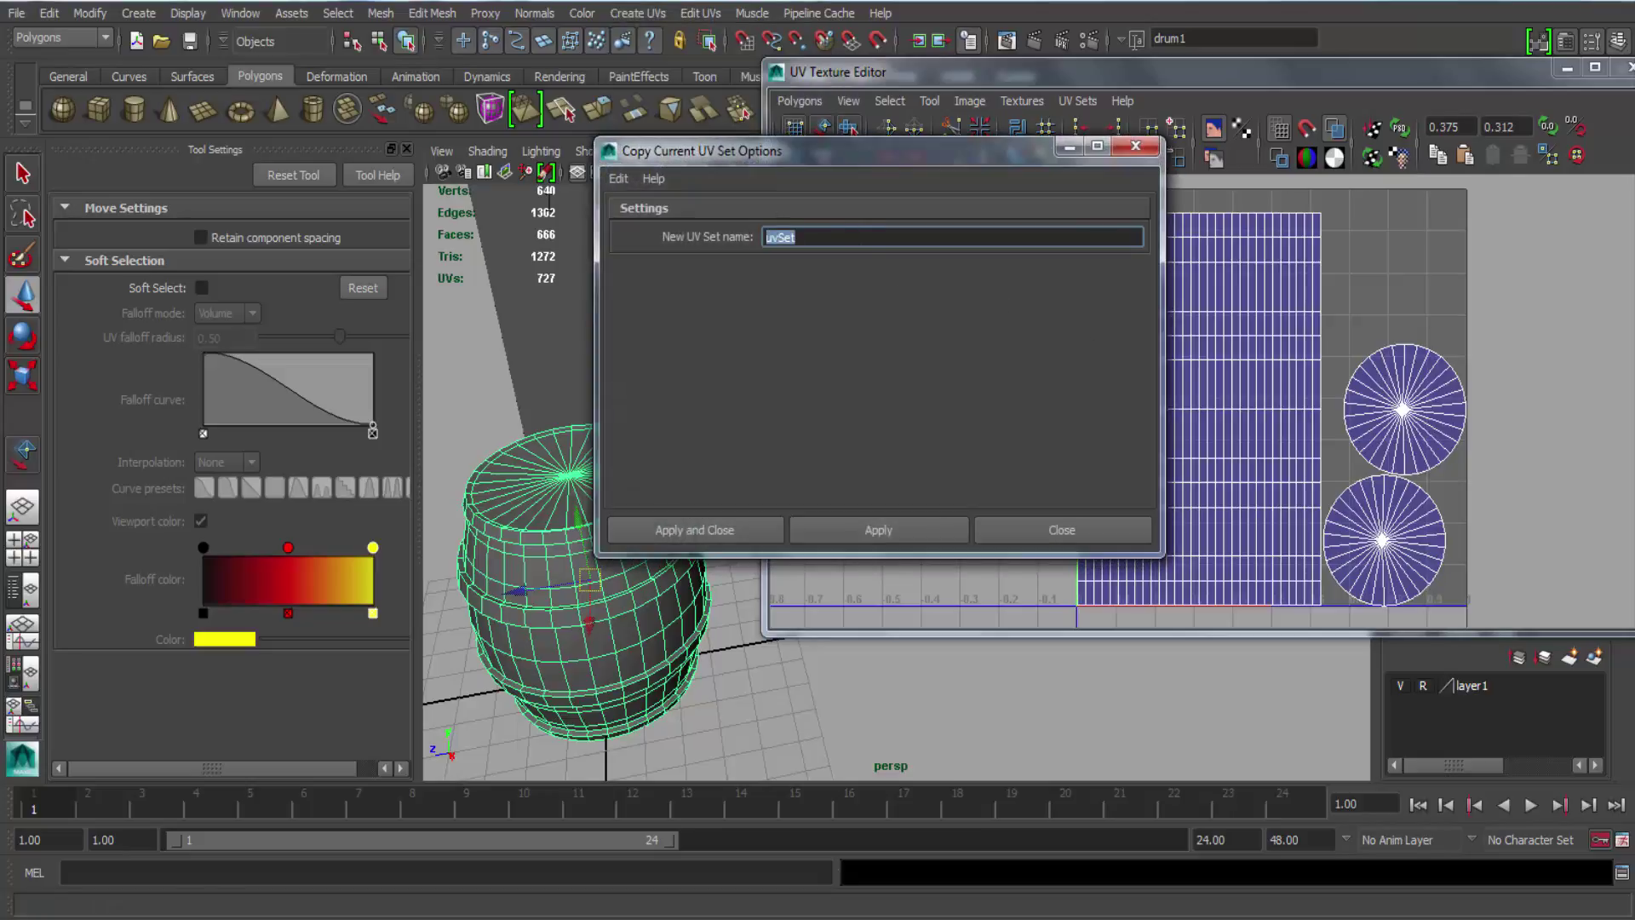
type("Lightset")
left_click(755, 531)
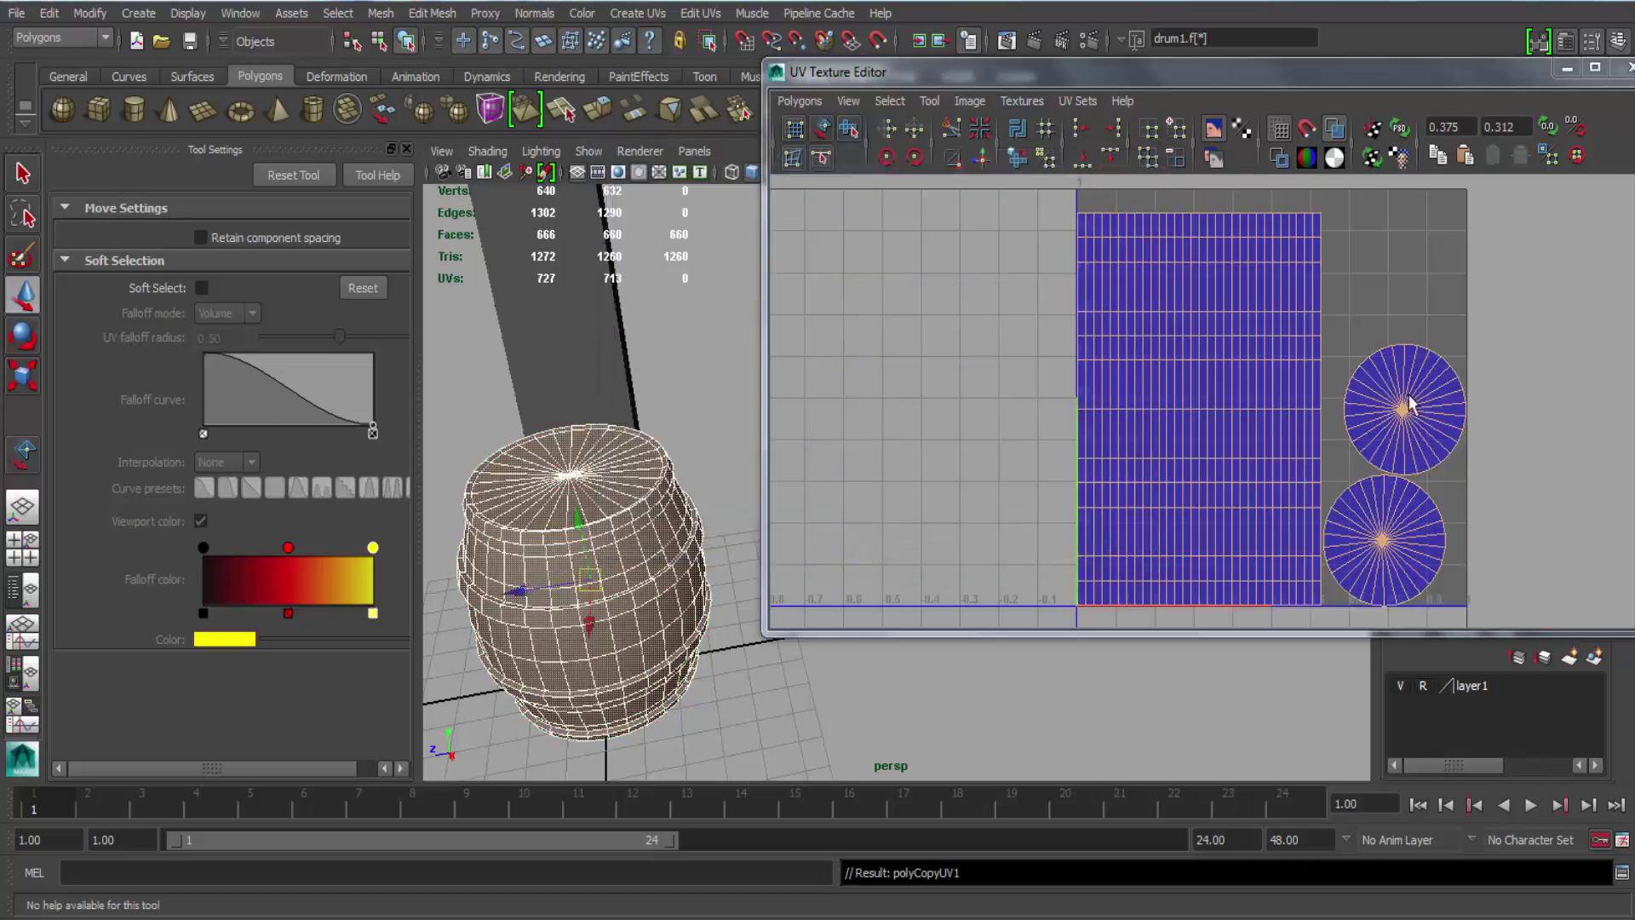
left_click(1078, 100)
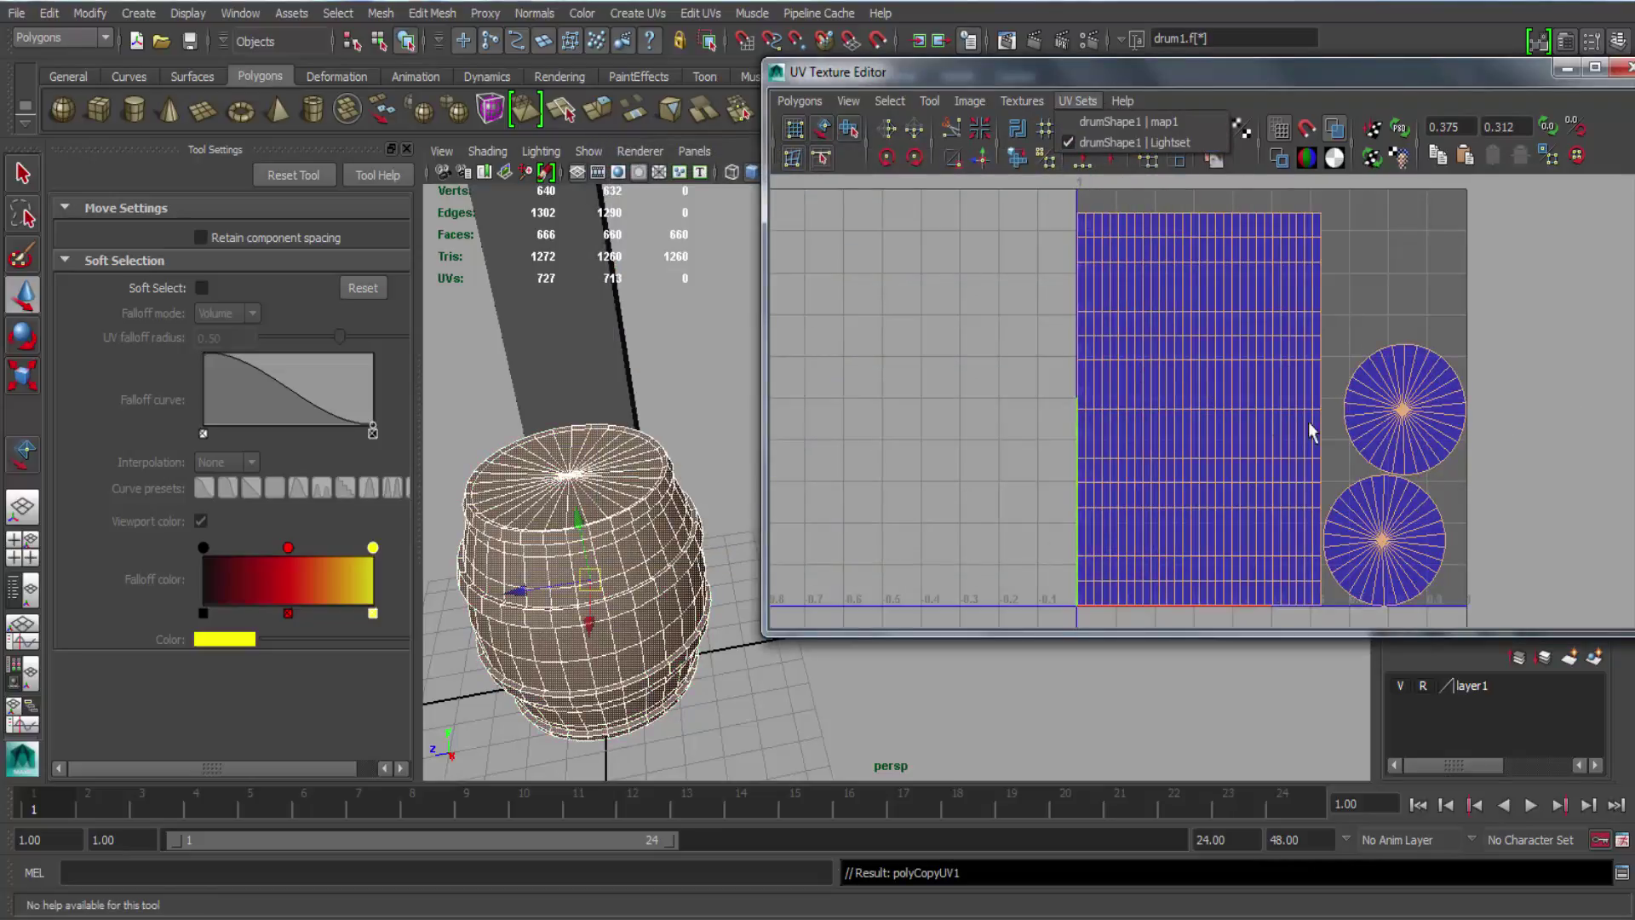
right_click_drag(613, 467, 744, 375)
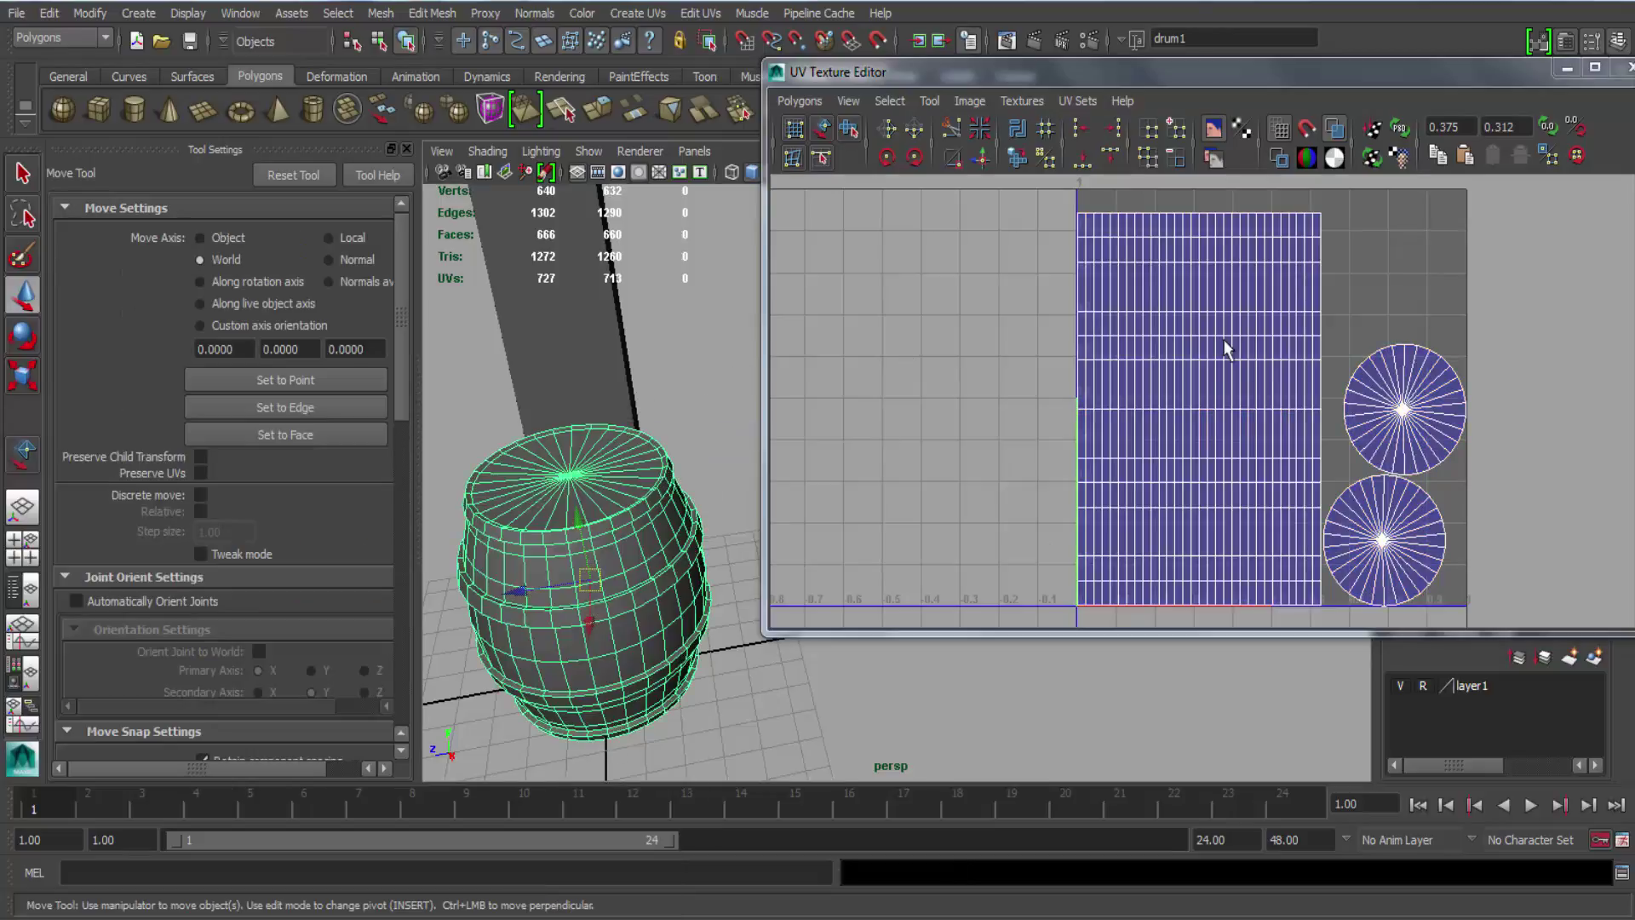
Open the Layout UVs options, enlarge the window, and review its settings against the gaps between the drum's UV shells.
left_click(799, 100)
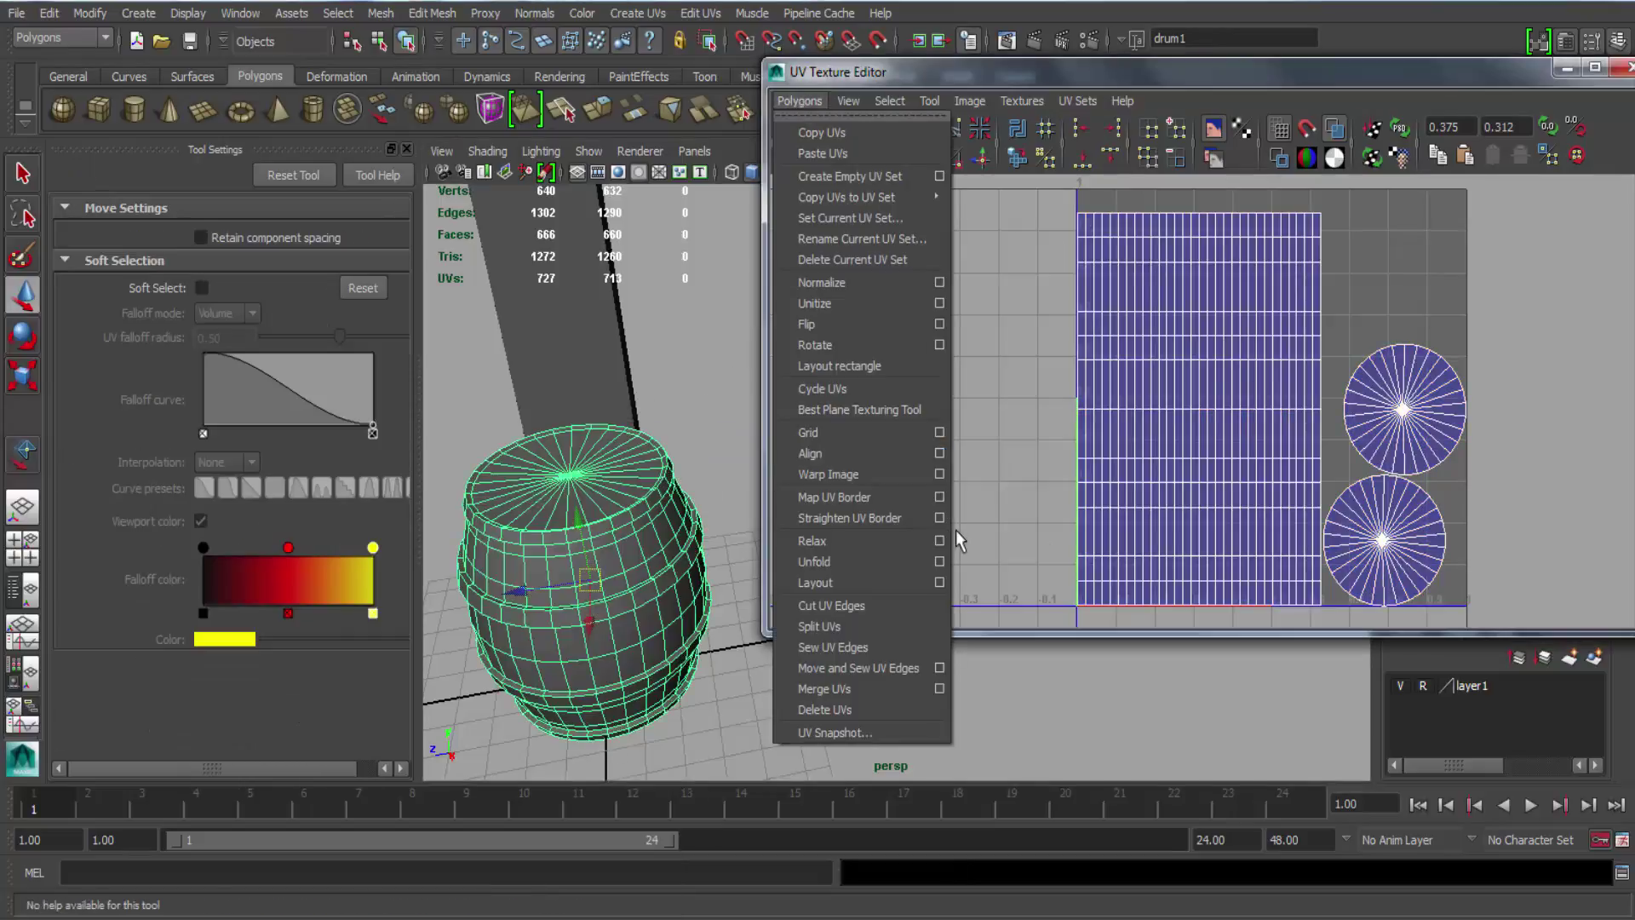
left_click(941, 582)
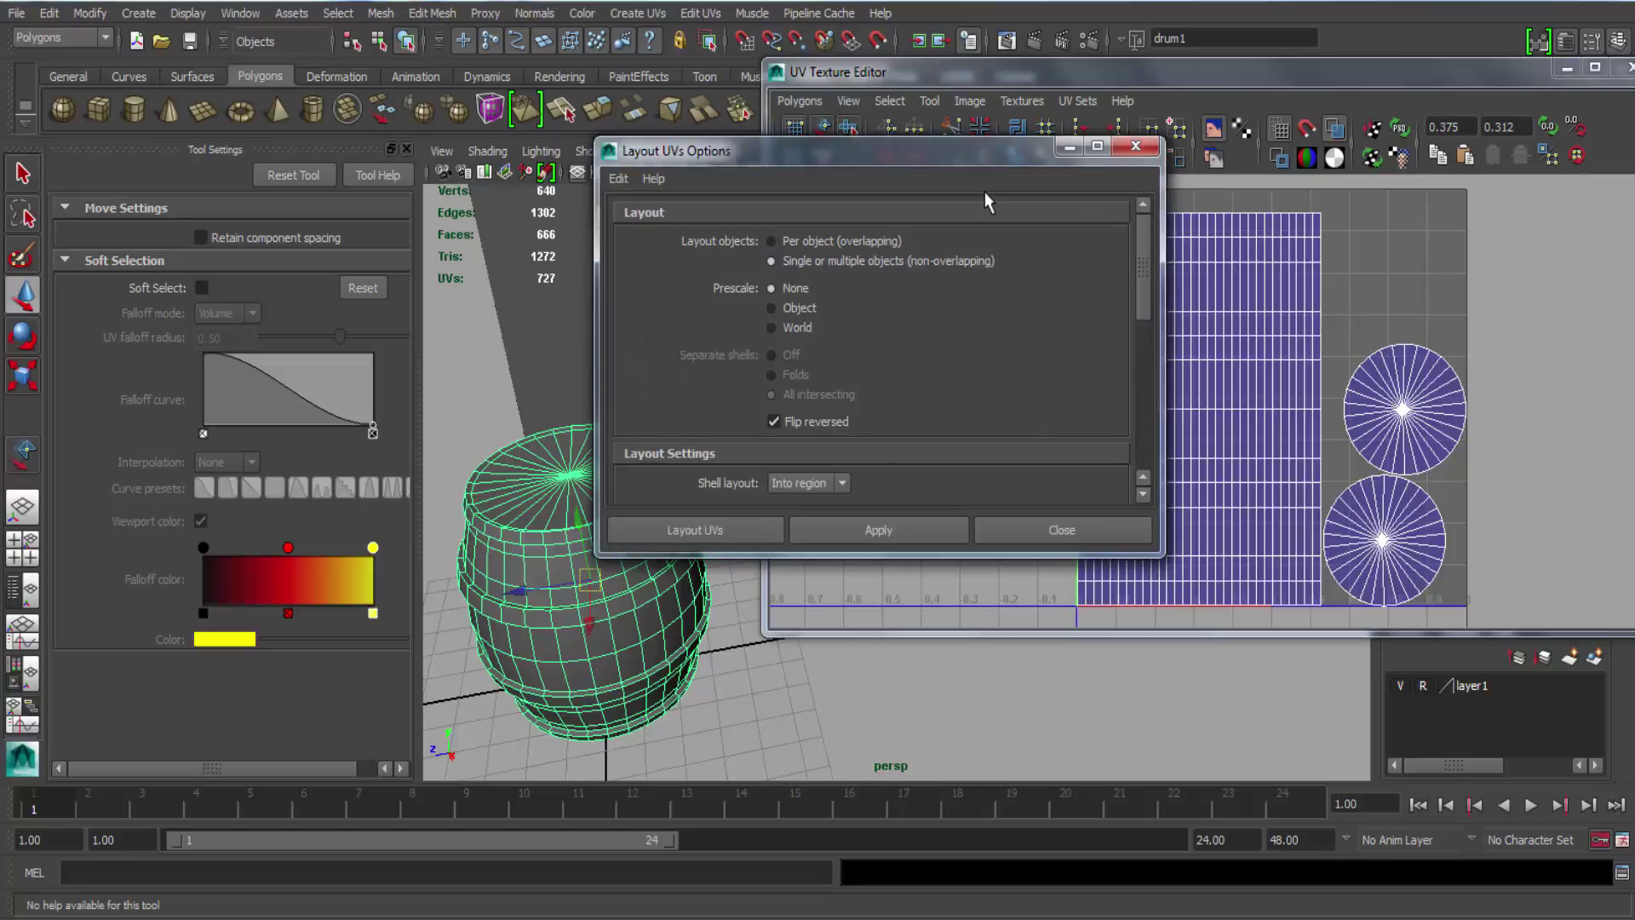
left_click_drag(960, 157, 803, 35)
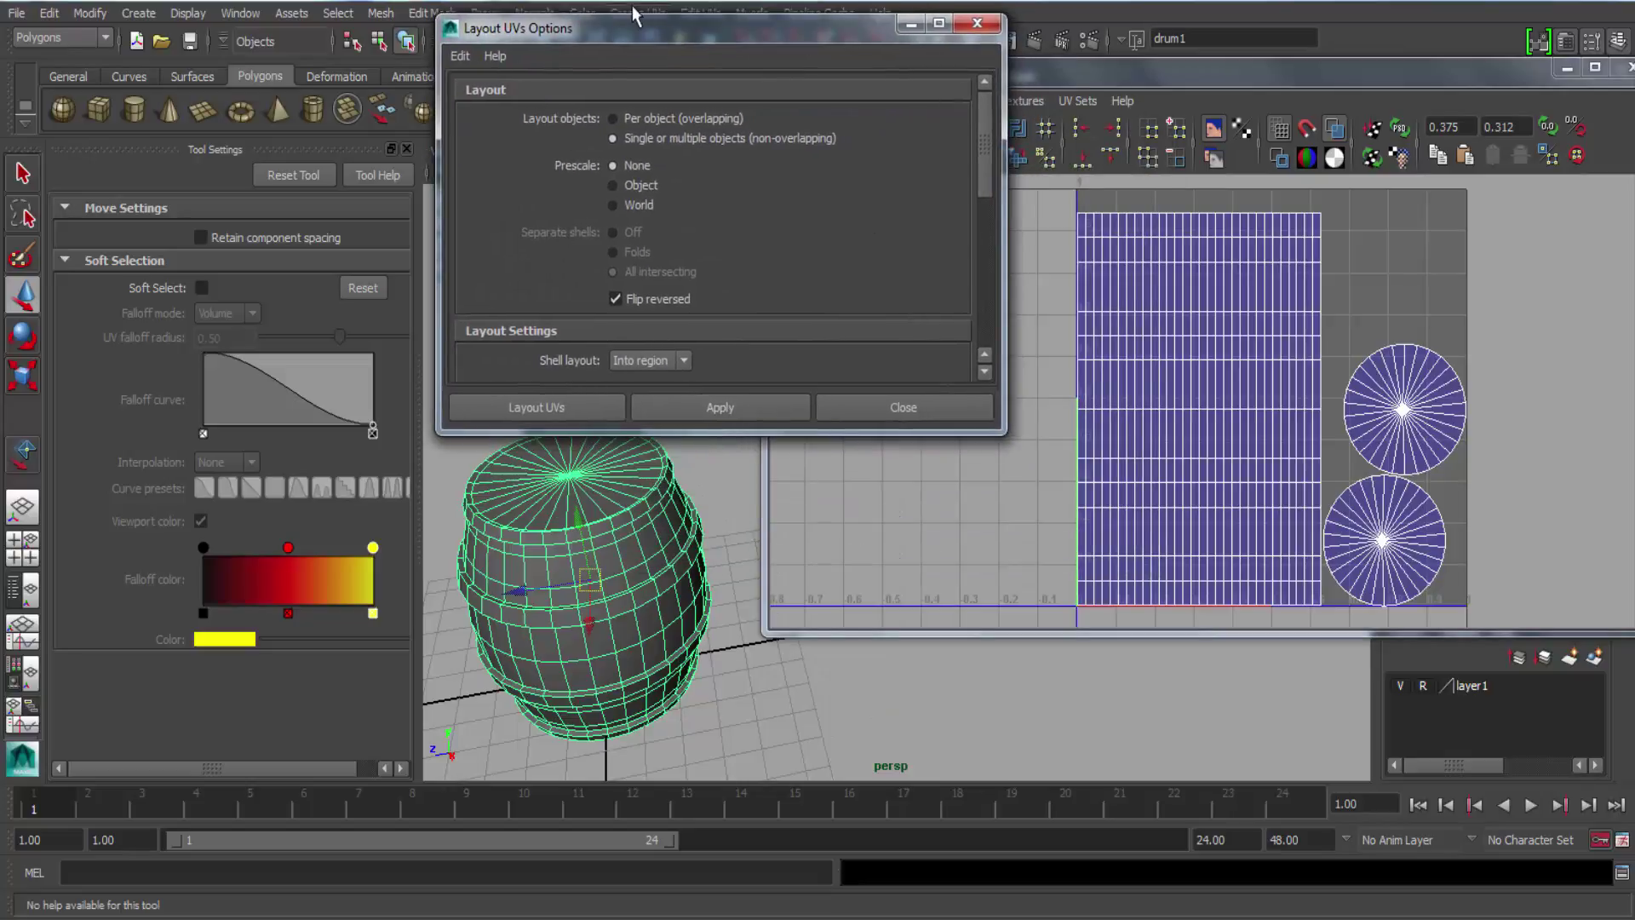
left_click_drag(630, 41, 654, 136)
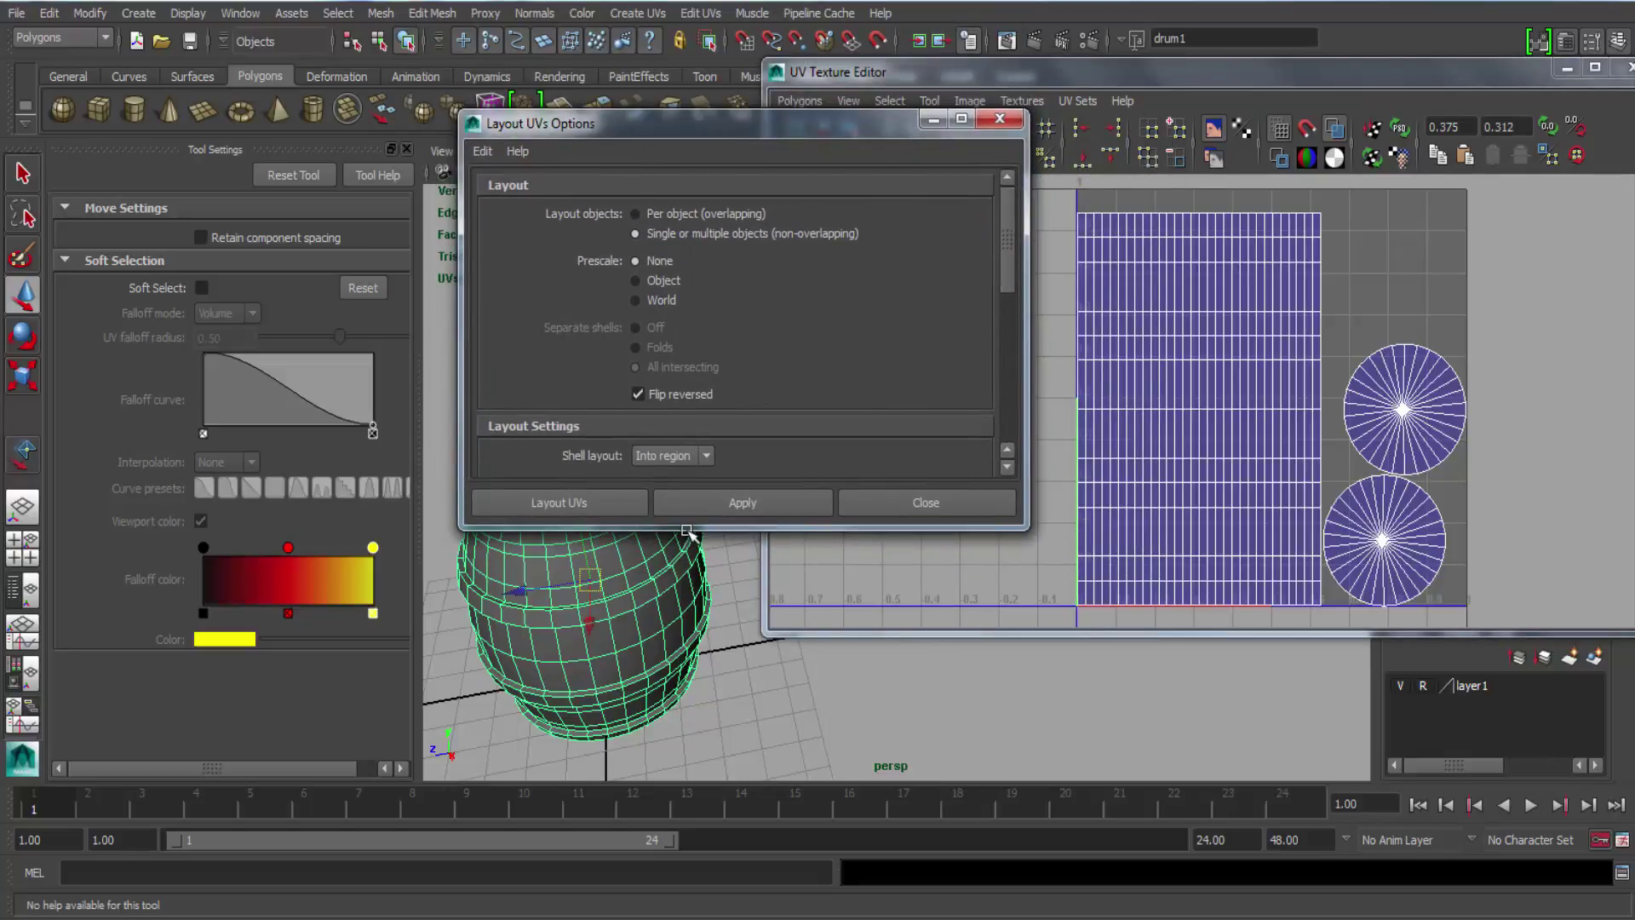
left_click_drag(687, 531, 690, 762)
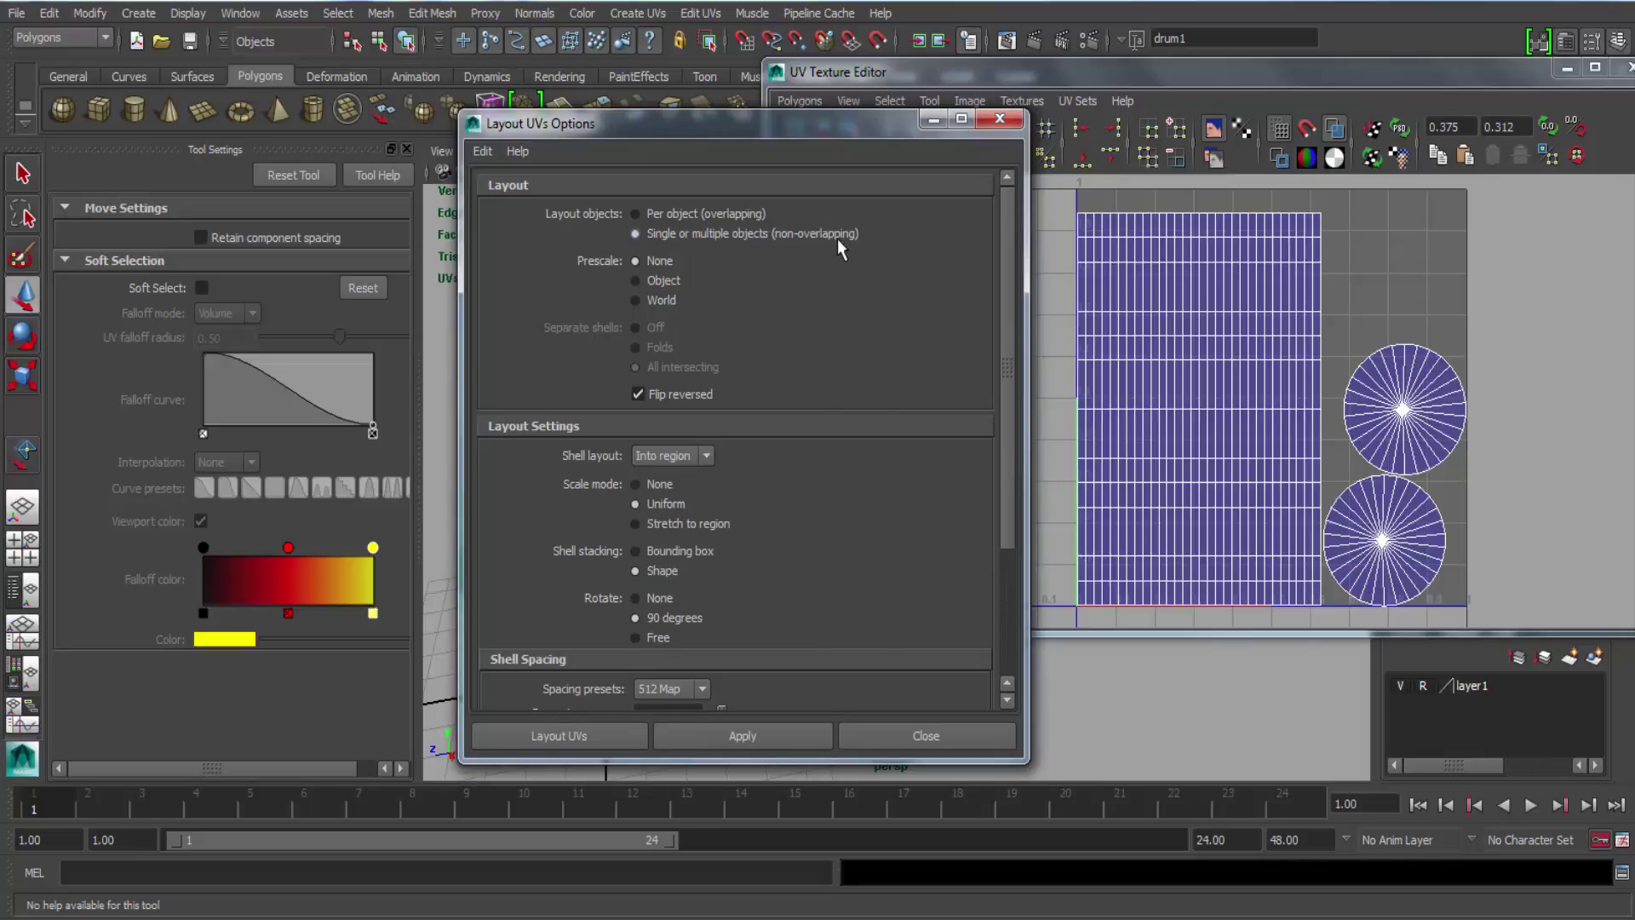
left_click_drag(704, 128, 722, 105)
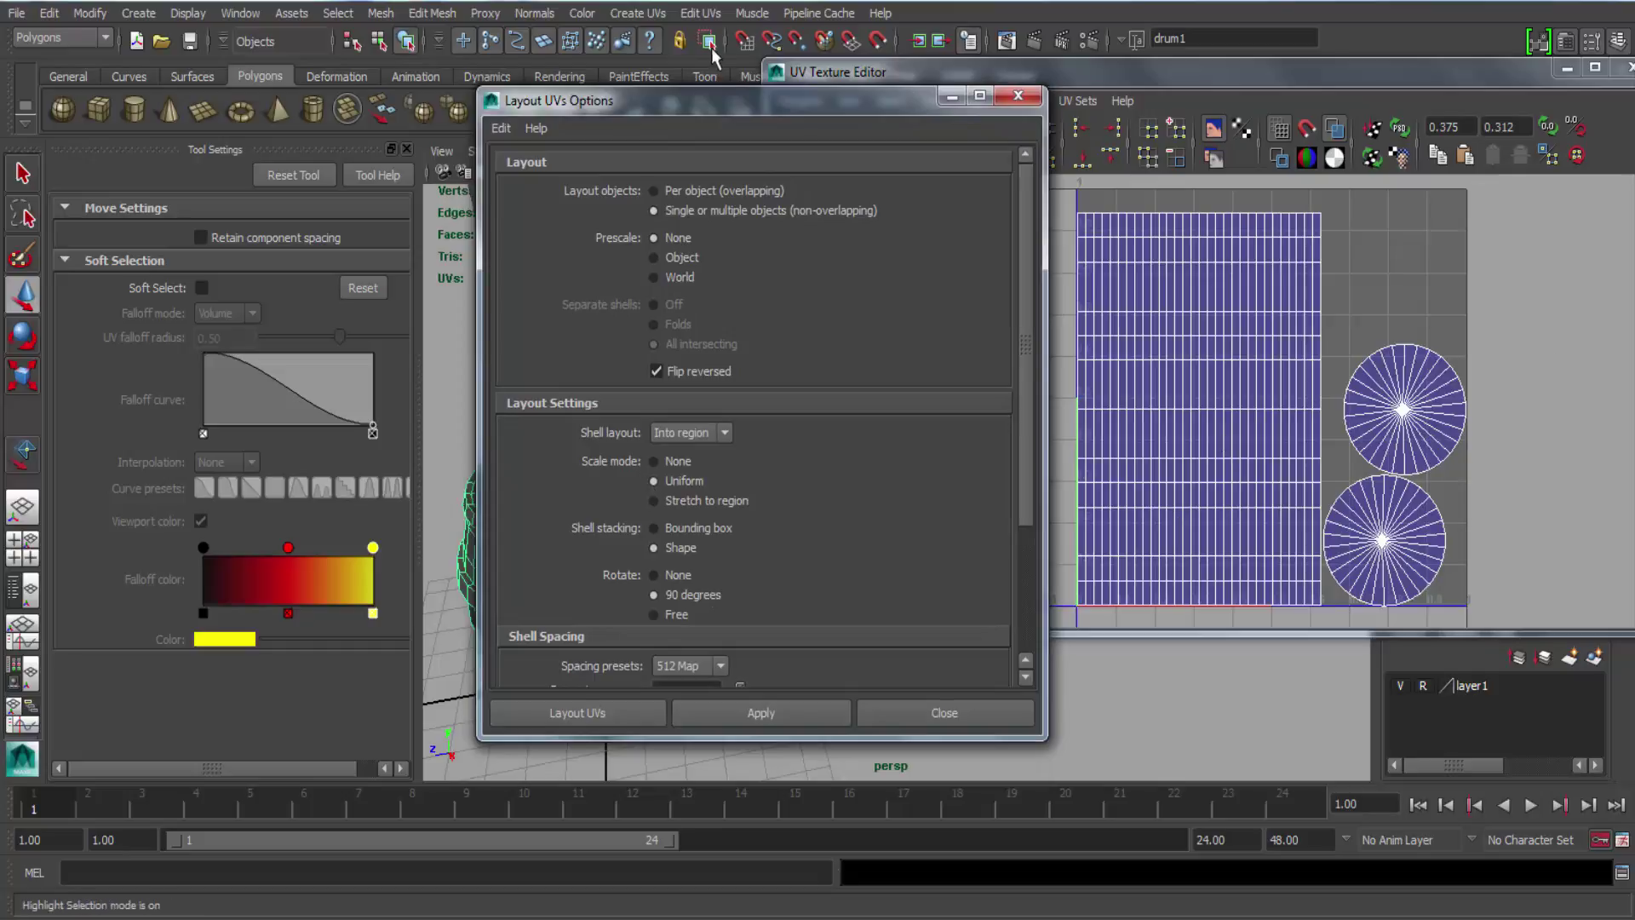
left_click_drag(681, 99, 598, 102)
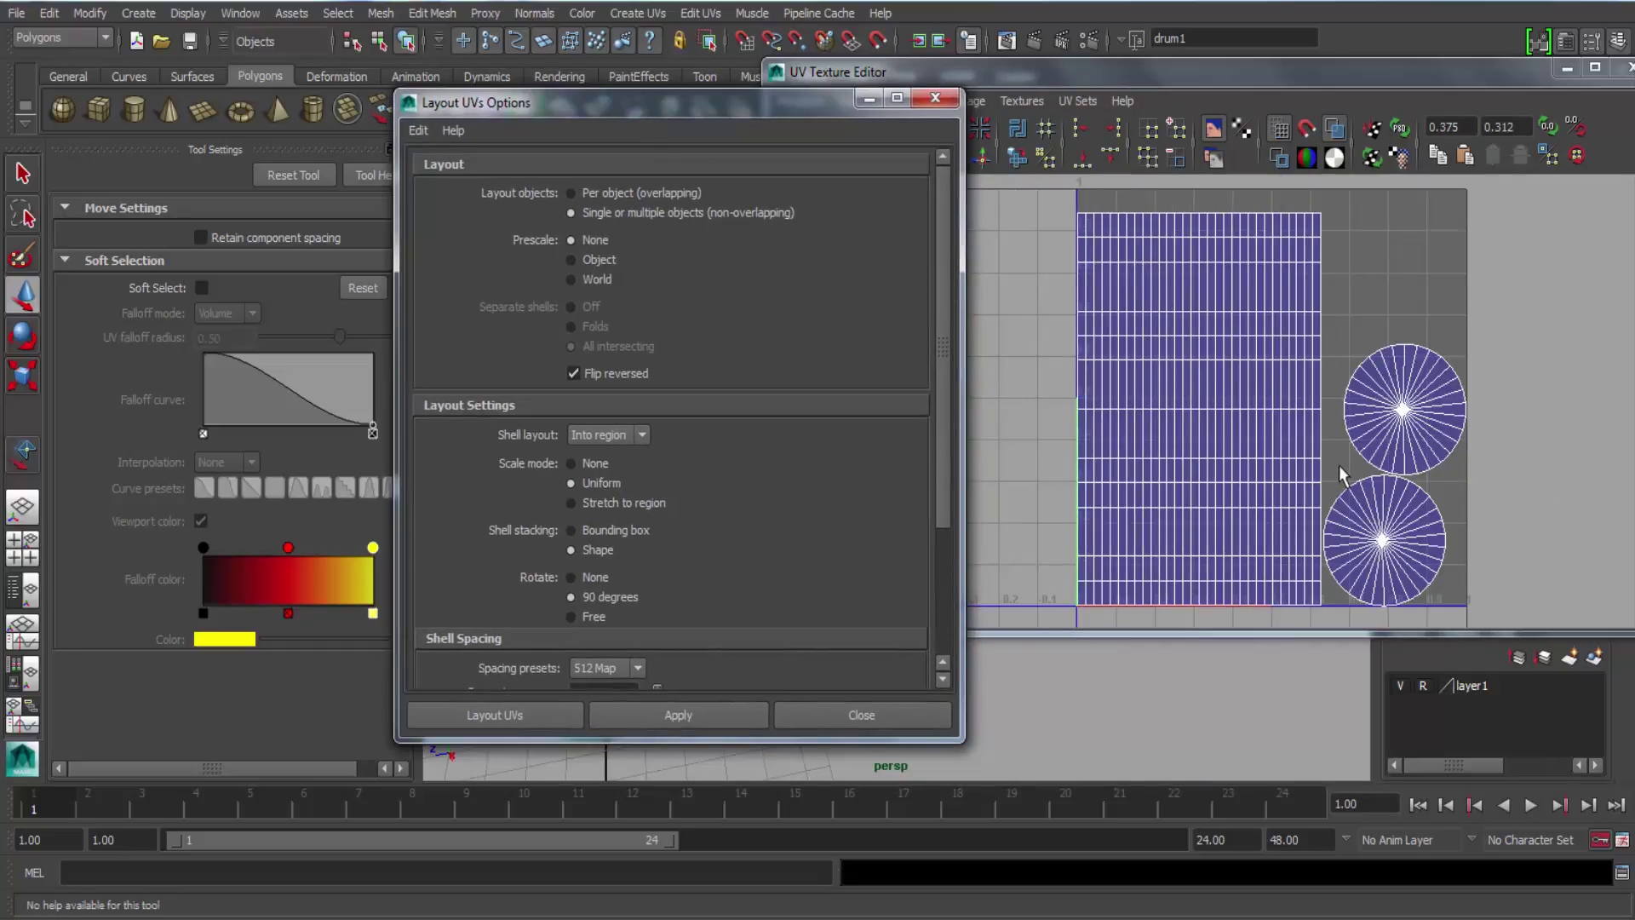
scroll(753, 502, "down", 3)
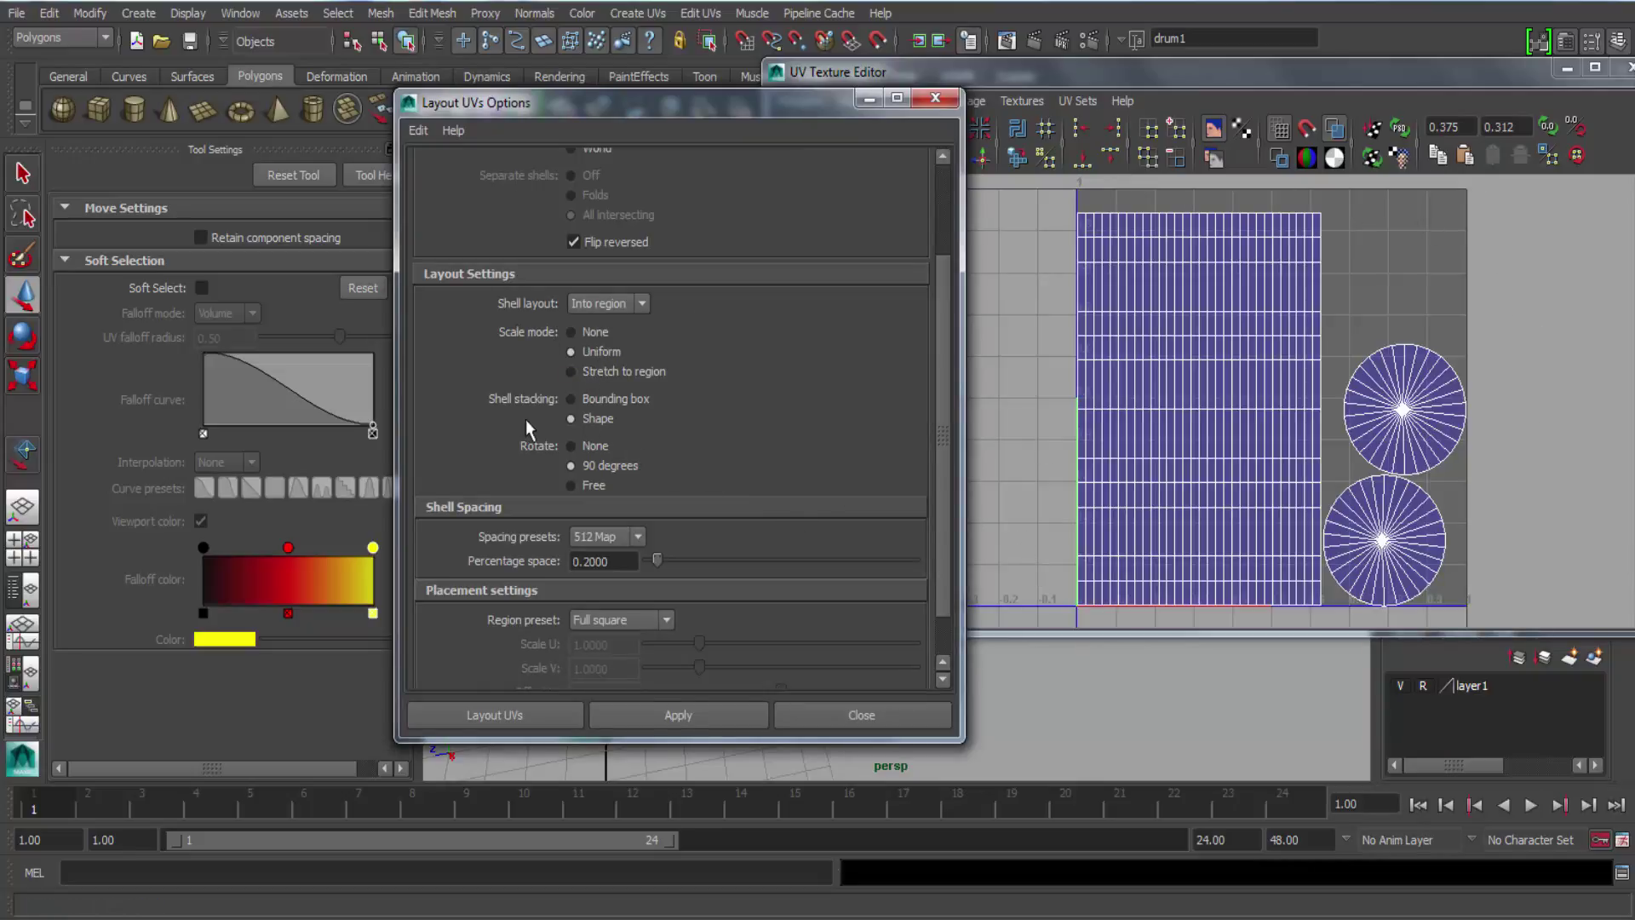
mouse_move(701, 108)
left_mouse_down()
mouse_move(1091, 68)
mouse_move(682, 114)
left_mouse_up()
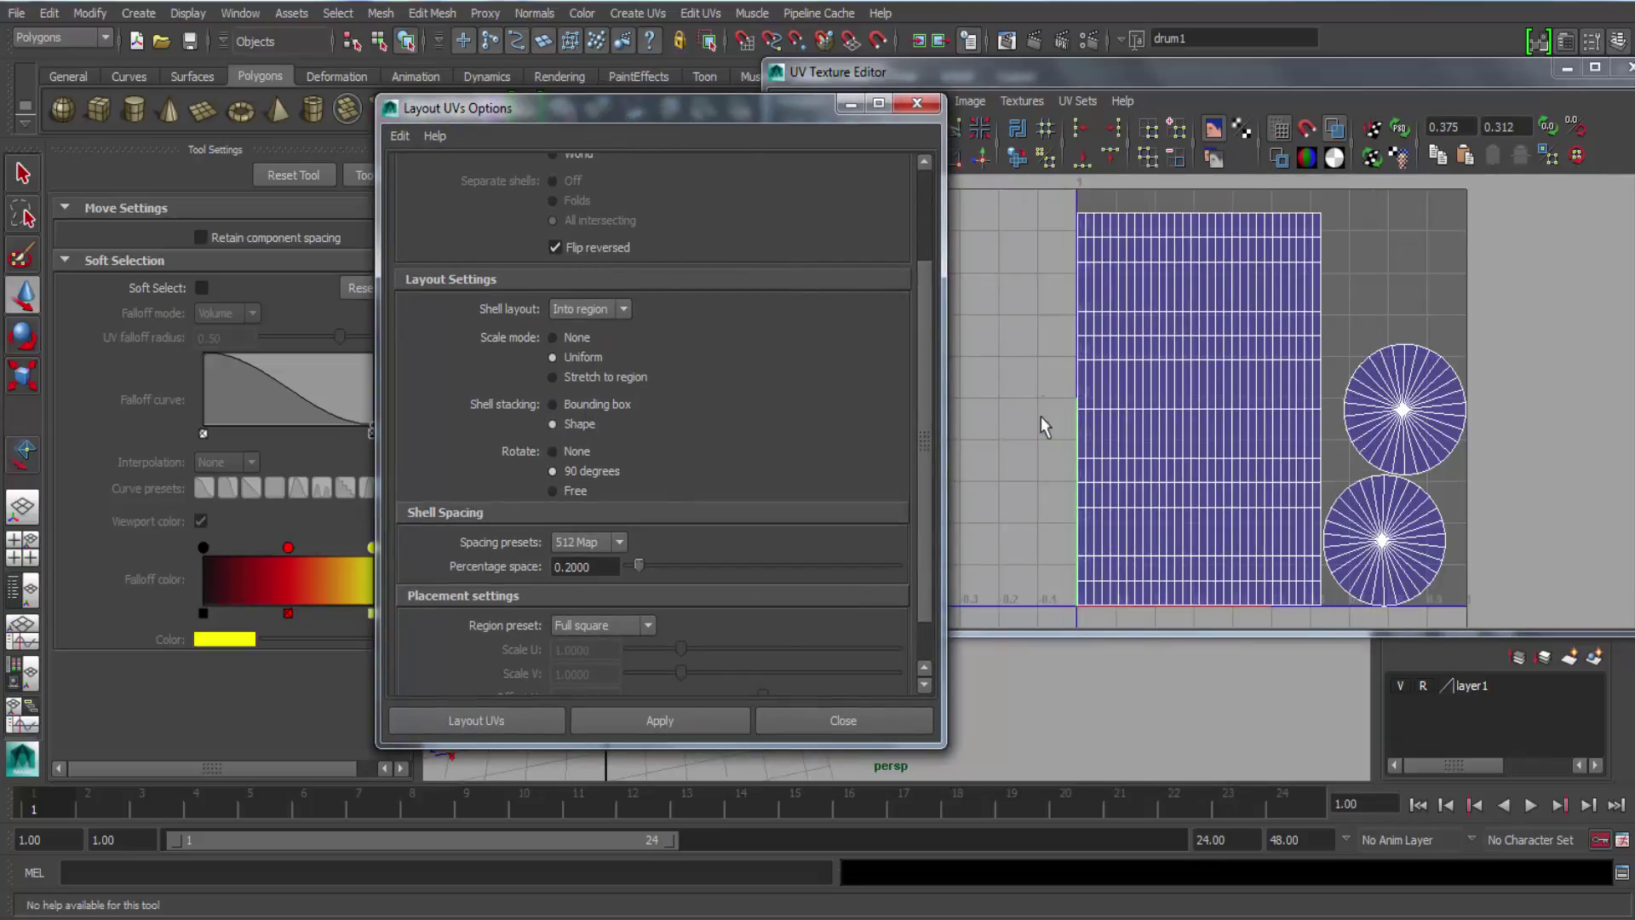
scroll(570, 511, "down", 2)
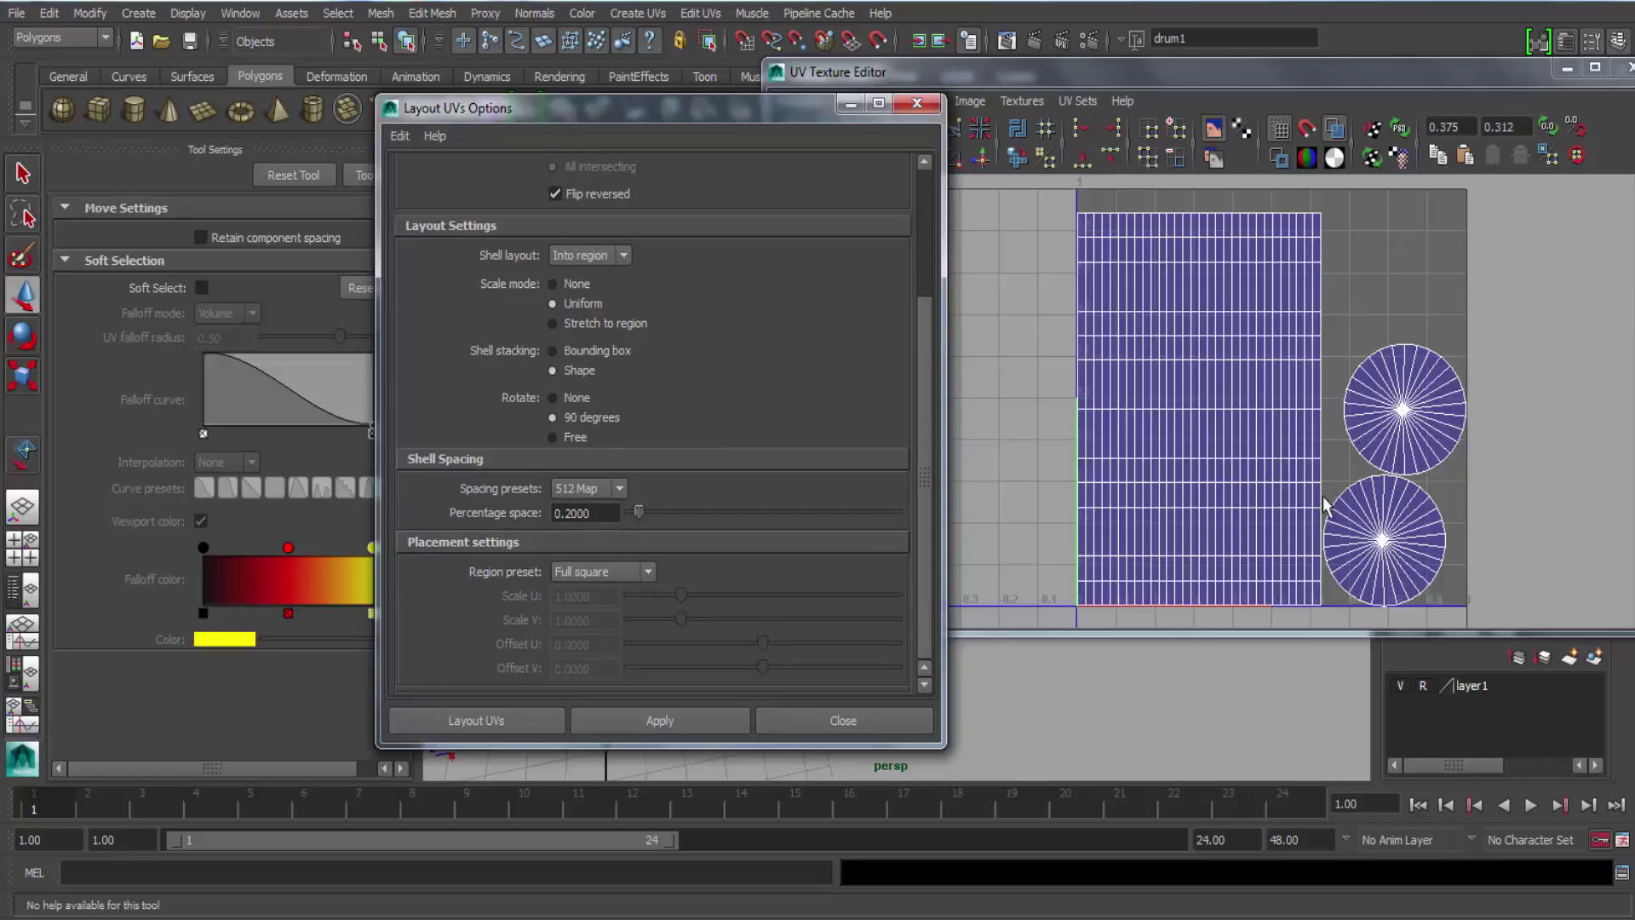
scroll(1381, 552, "up", 2)
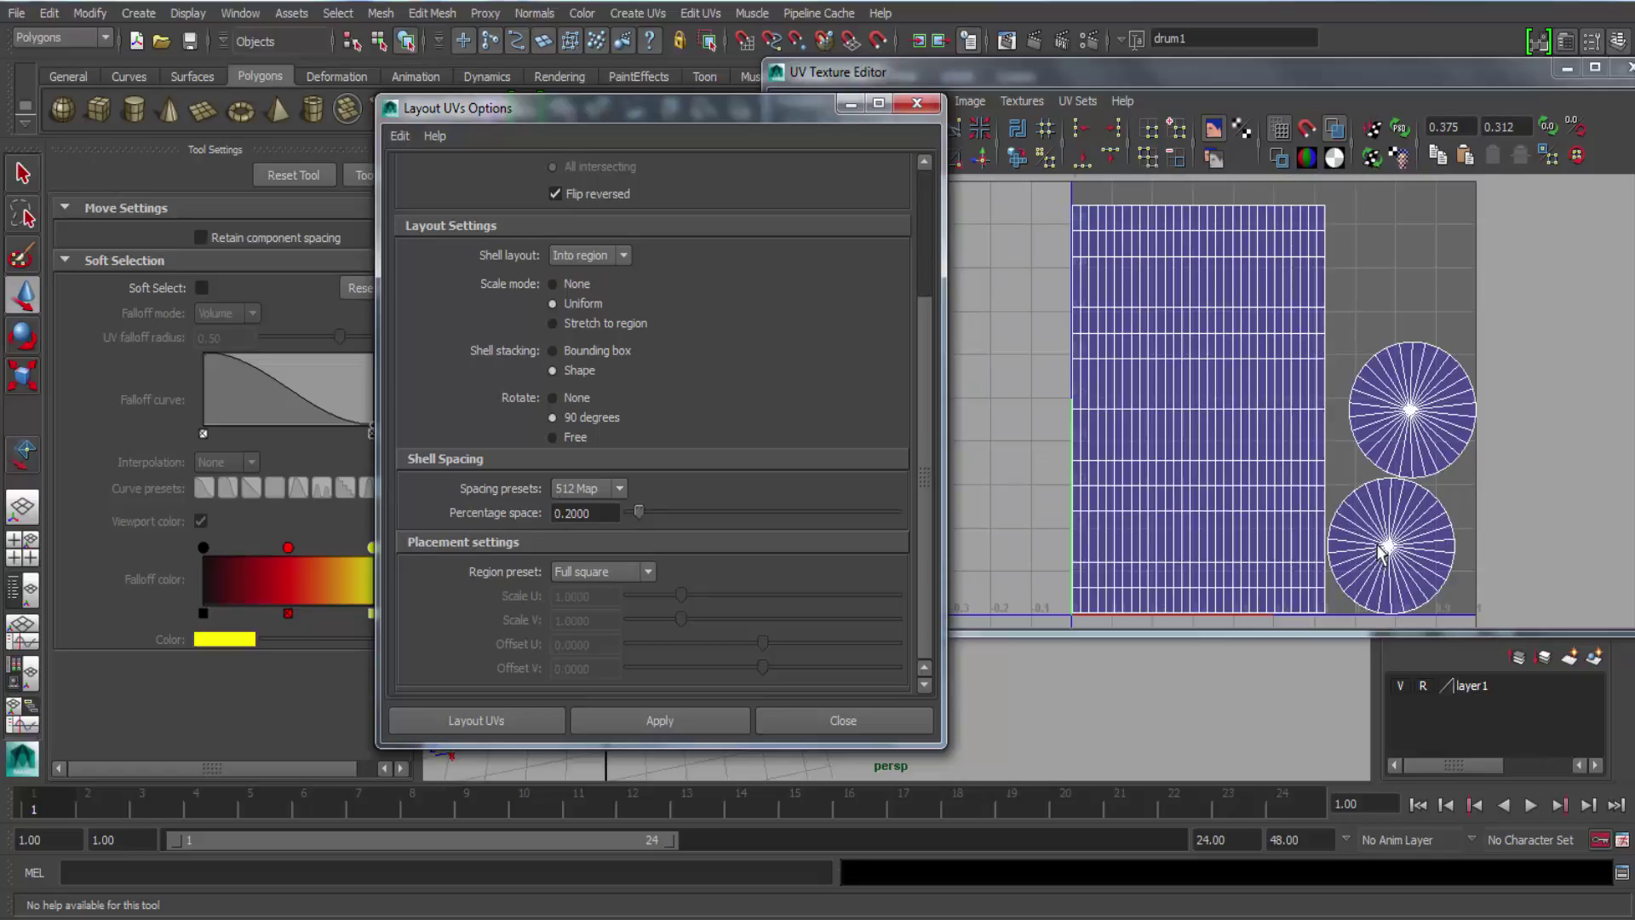
Set the shell spacing to a custom 1 percent and lay out the drum's UVs again.
left_click_drag(677, 115, 597, 105)
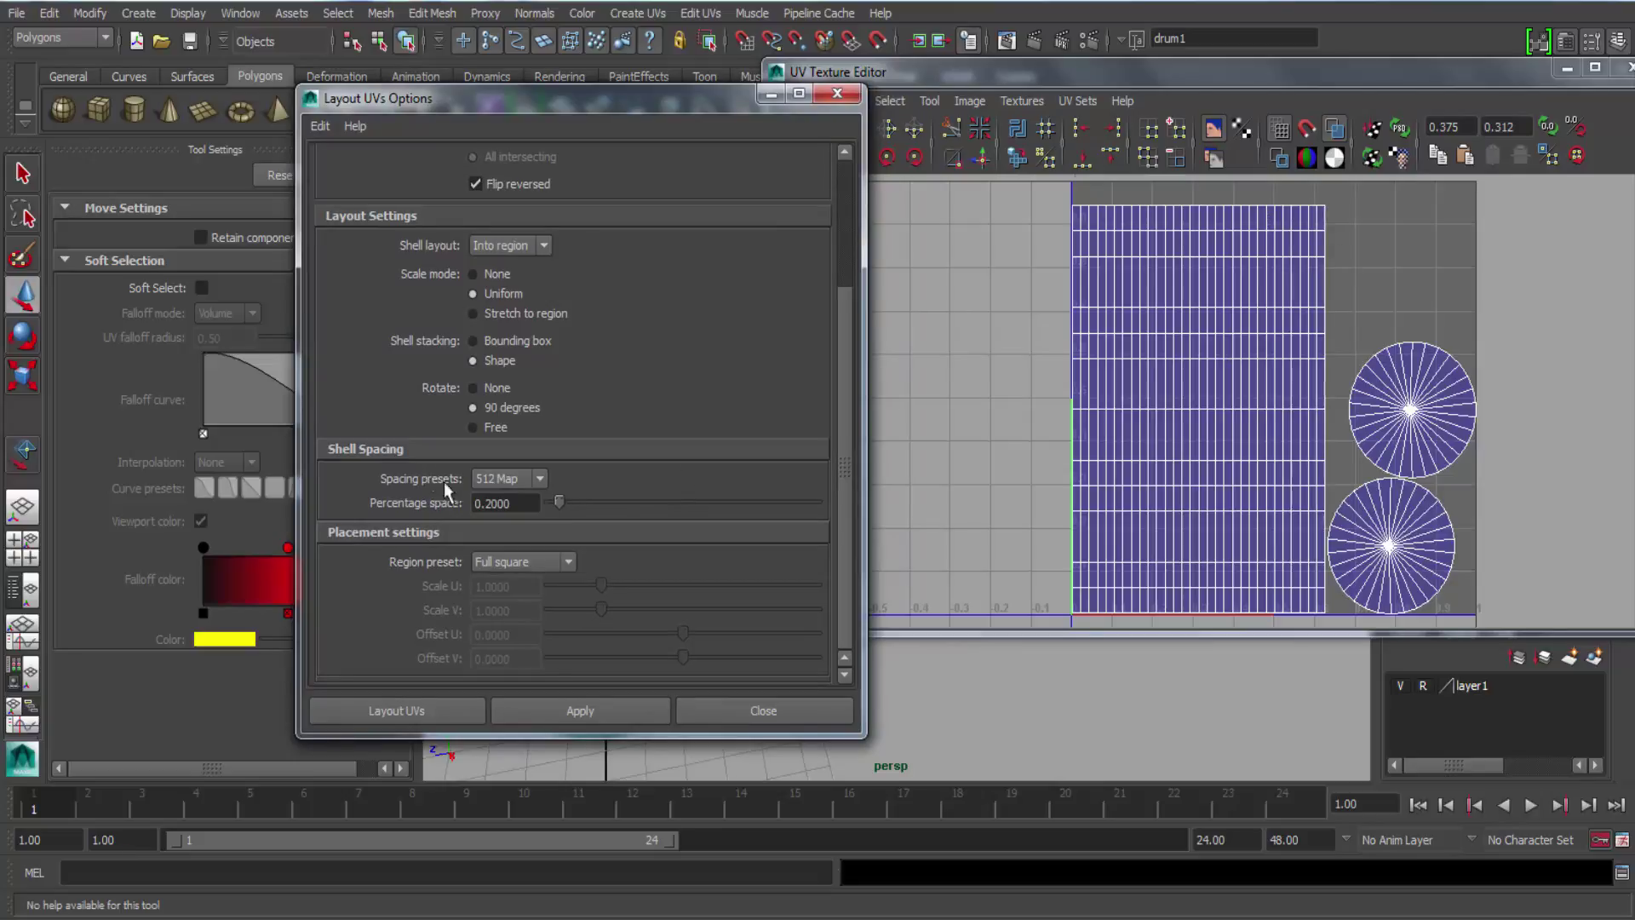
left_click(536, 504)
type("1")
left_click(429, 712)
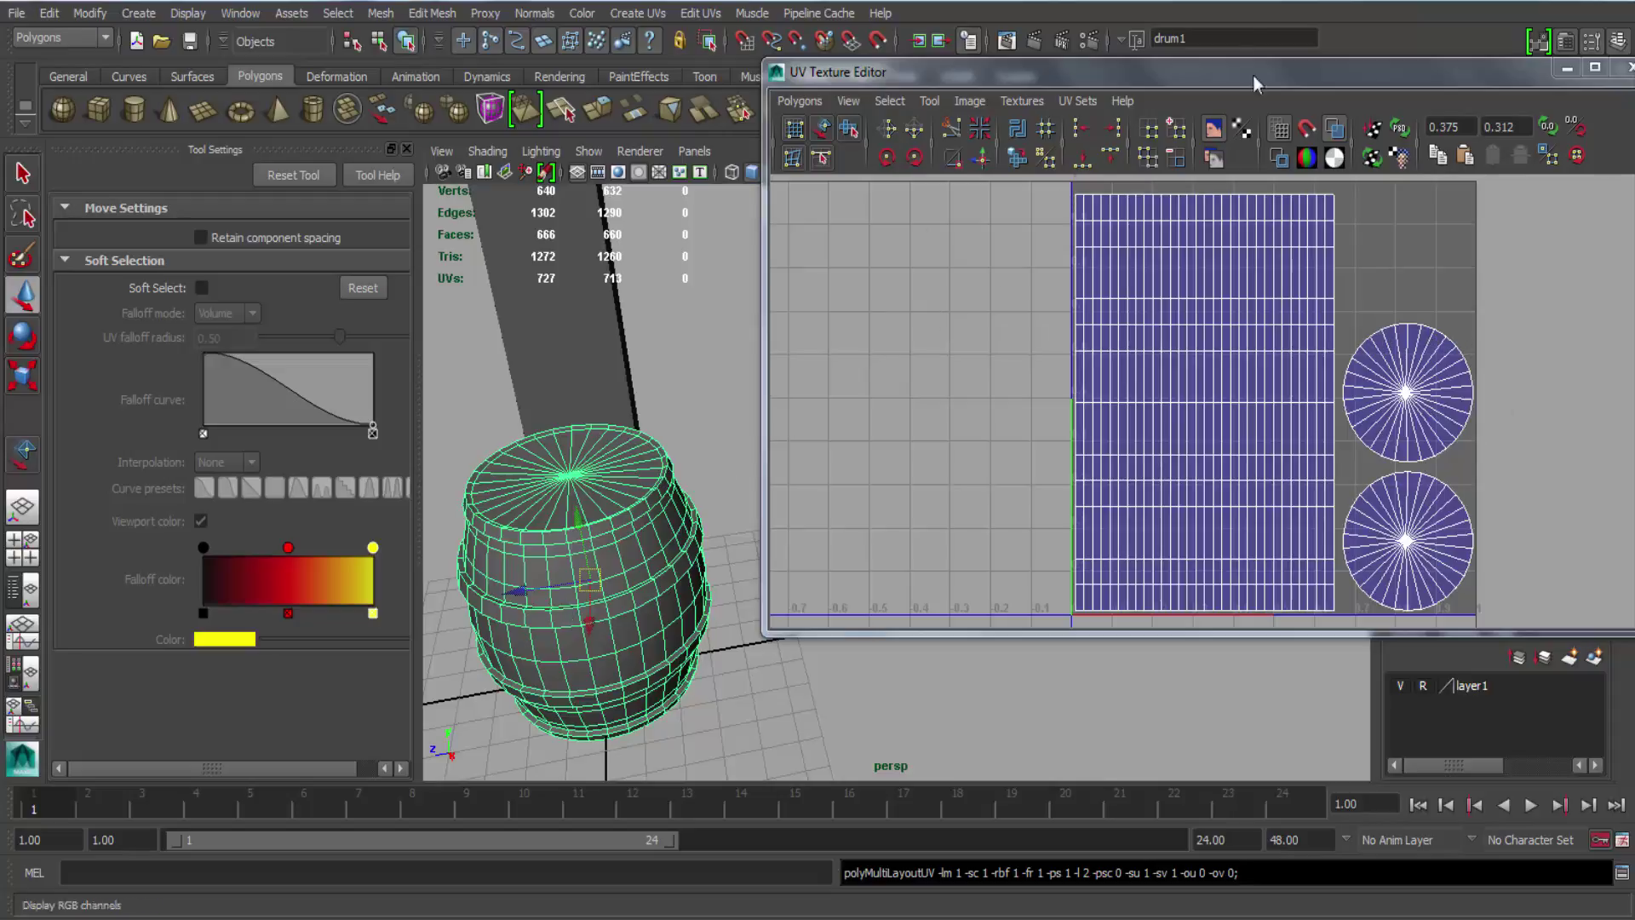
Recheck the layout options and examine the gaps between the new shells, then close the options and the UV Texture Editor.
left_click_drag(1216, 75, 1114, 78)
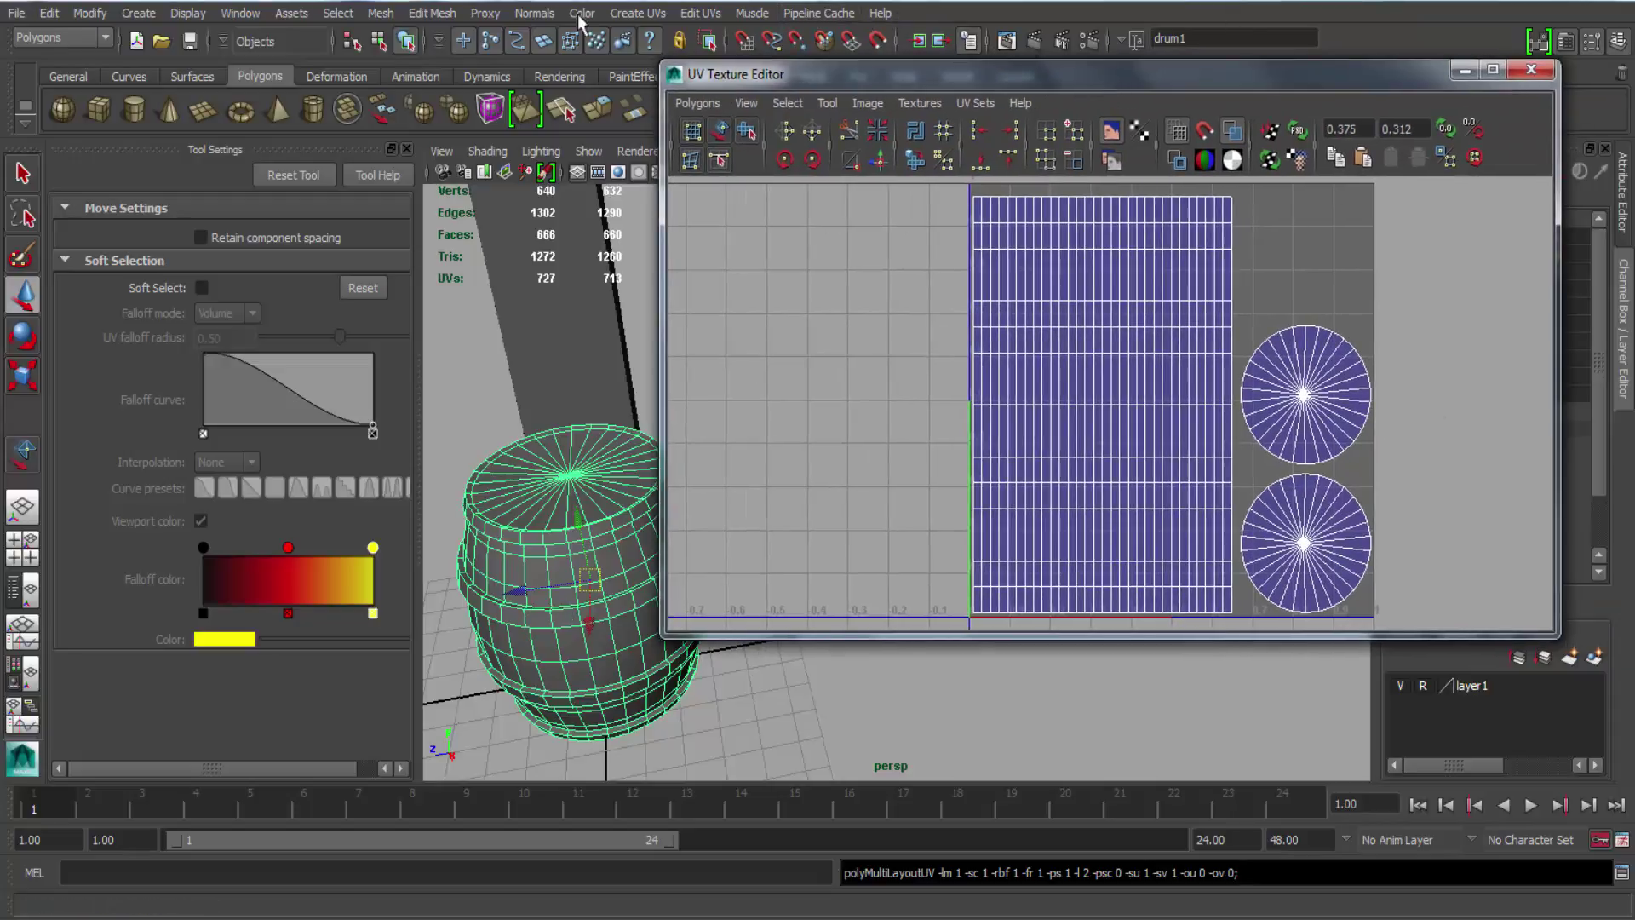
left_click(700, 13)
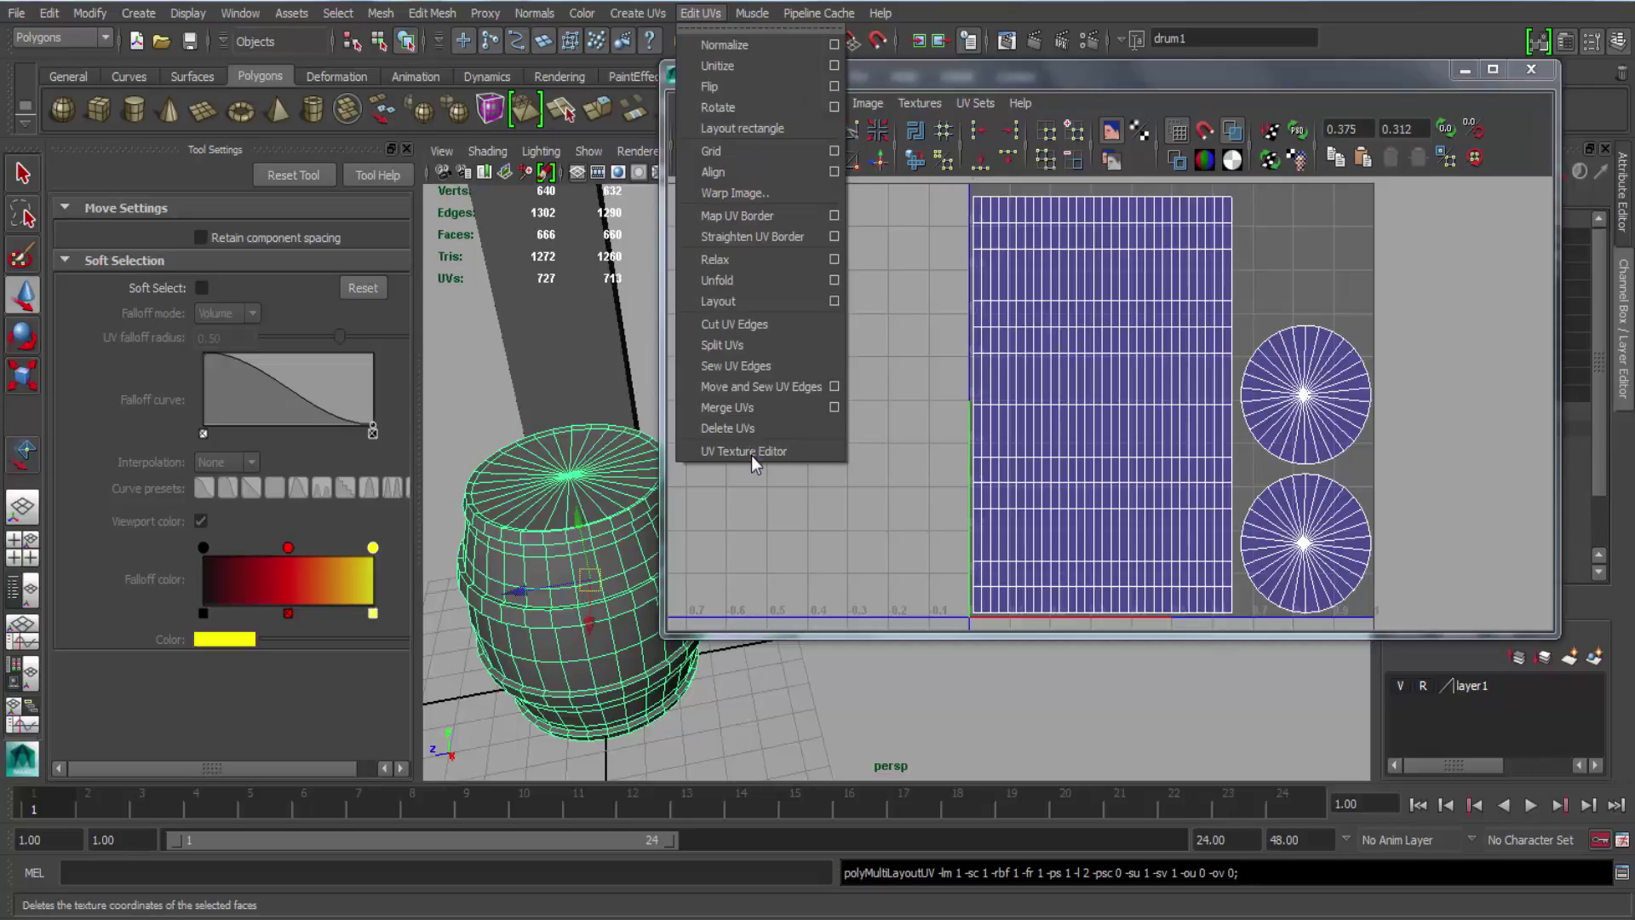
left_click(751, 455)
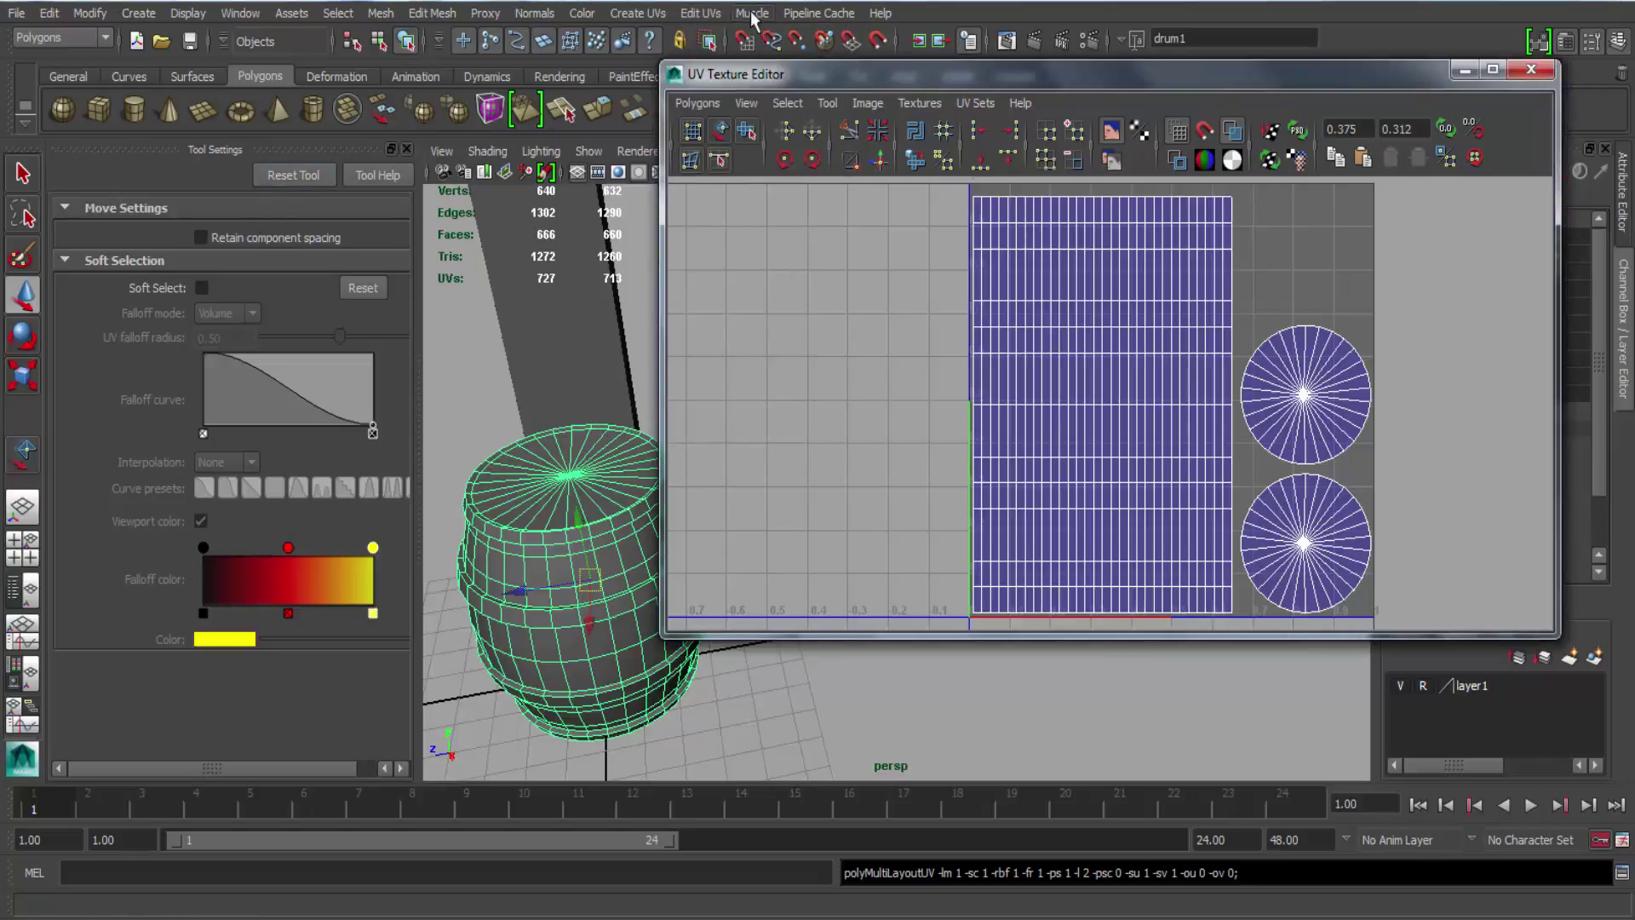
left_click(700, 13)
left_click(769, 447)
left_click(697, 103)
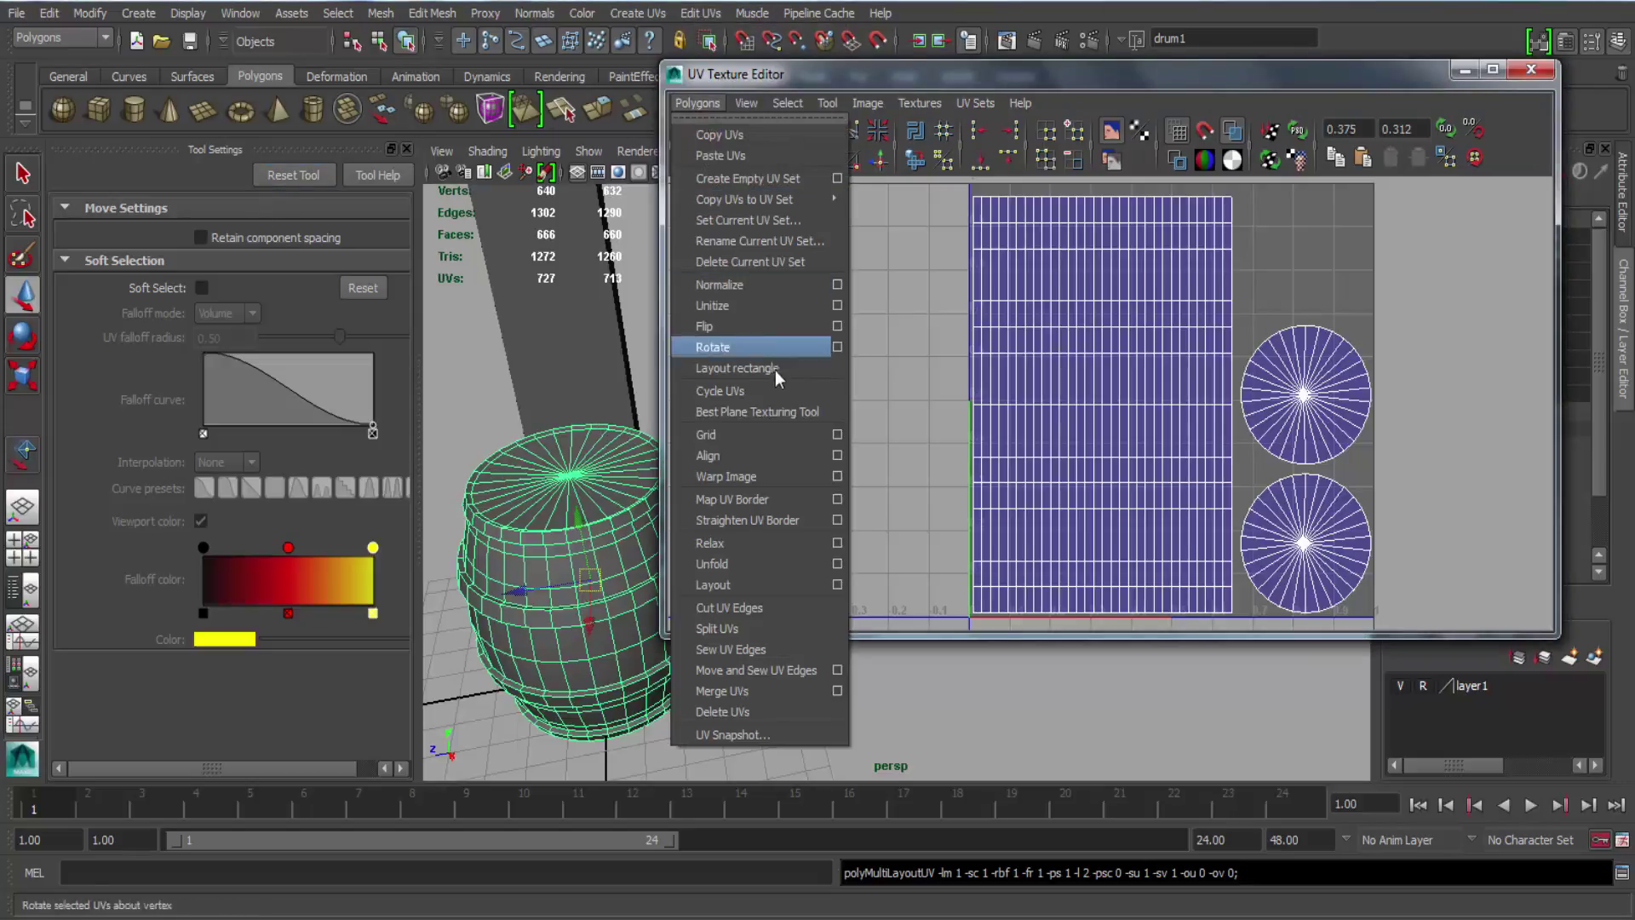
left_click(838, 584)
scroll(447, 569, "down", 5)
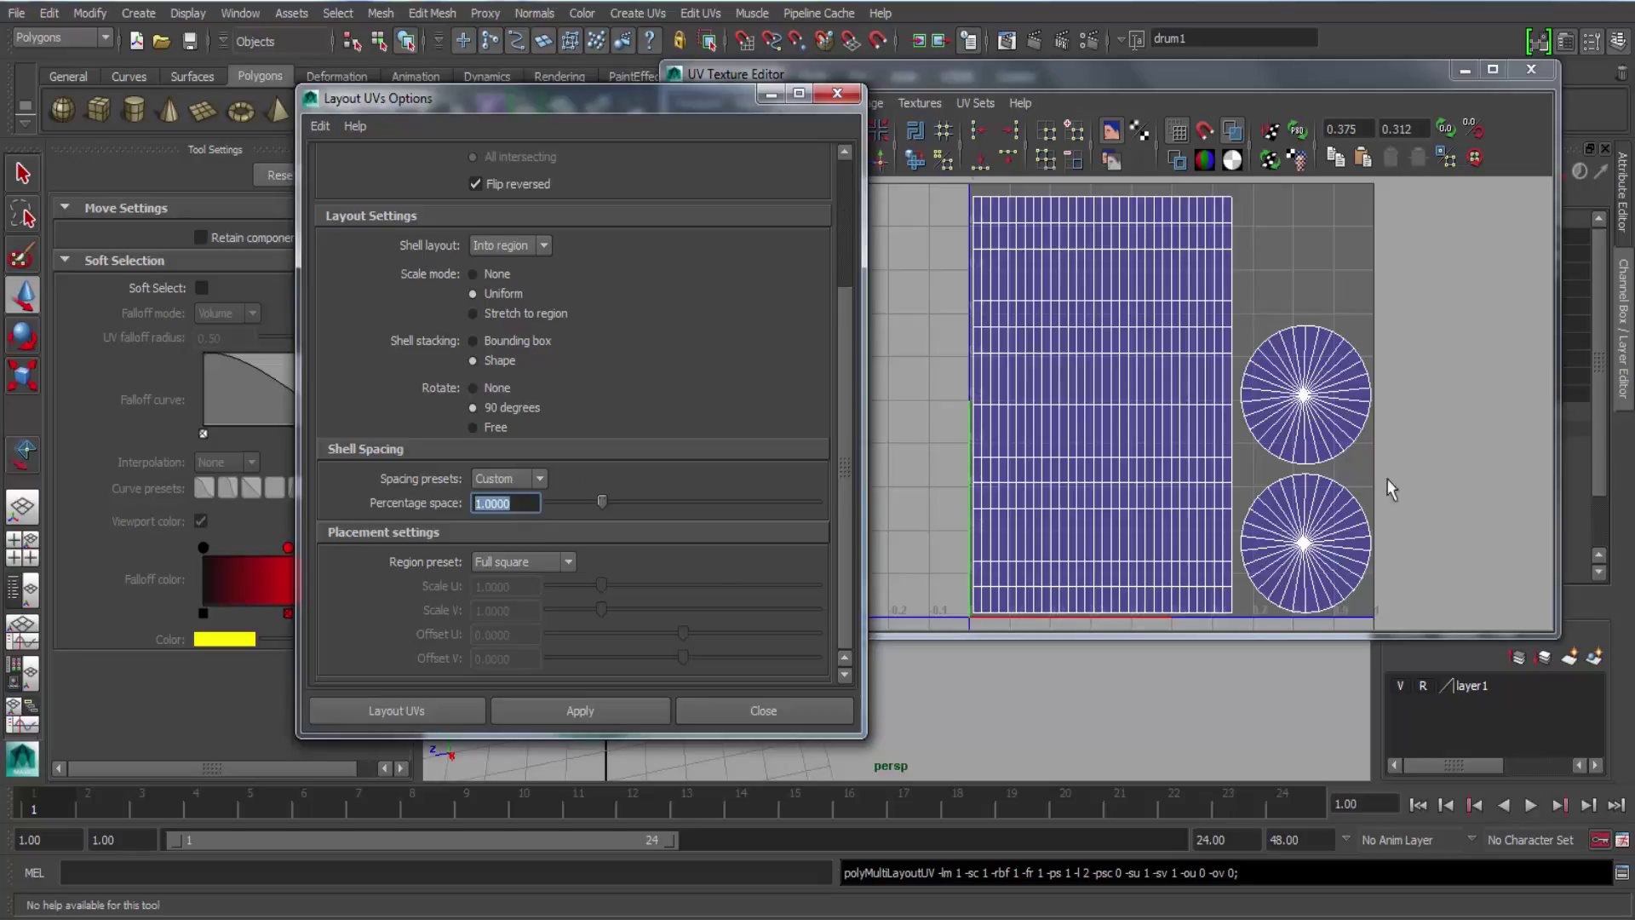
scroll(1390, 489, "up", 2)
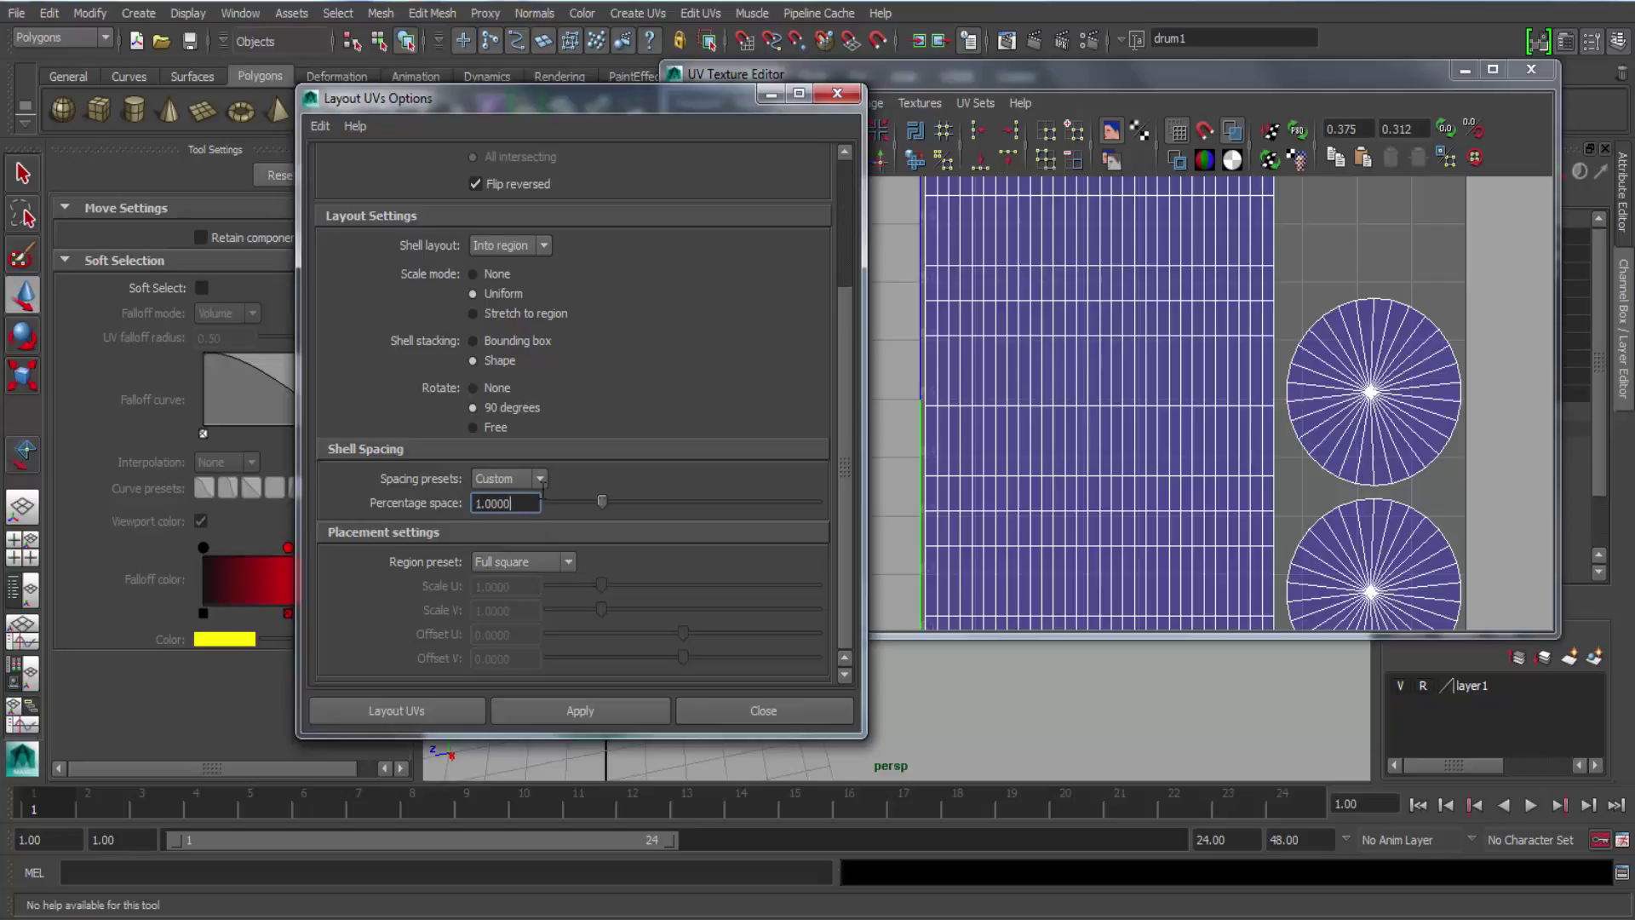
scroll(1354, 535, "down", 3)
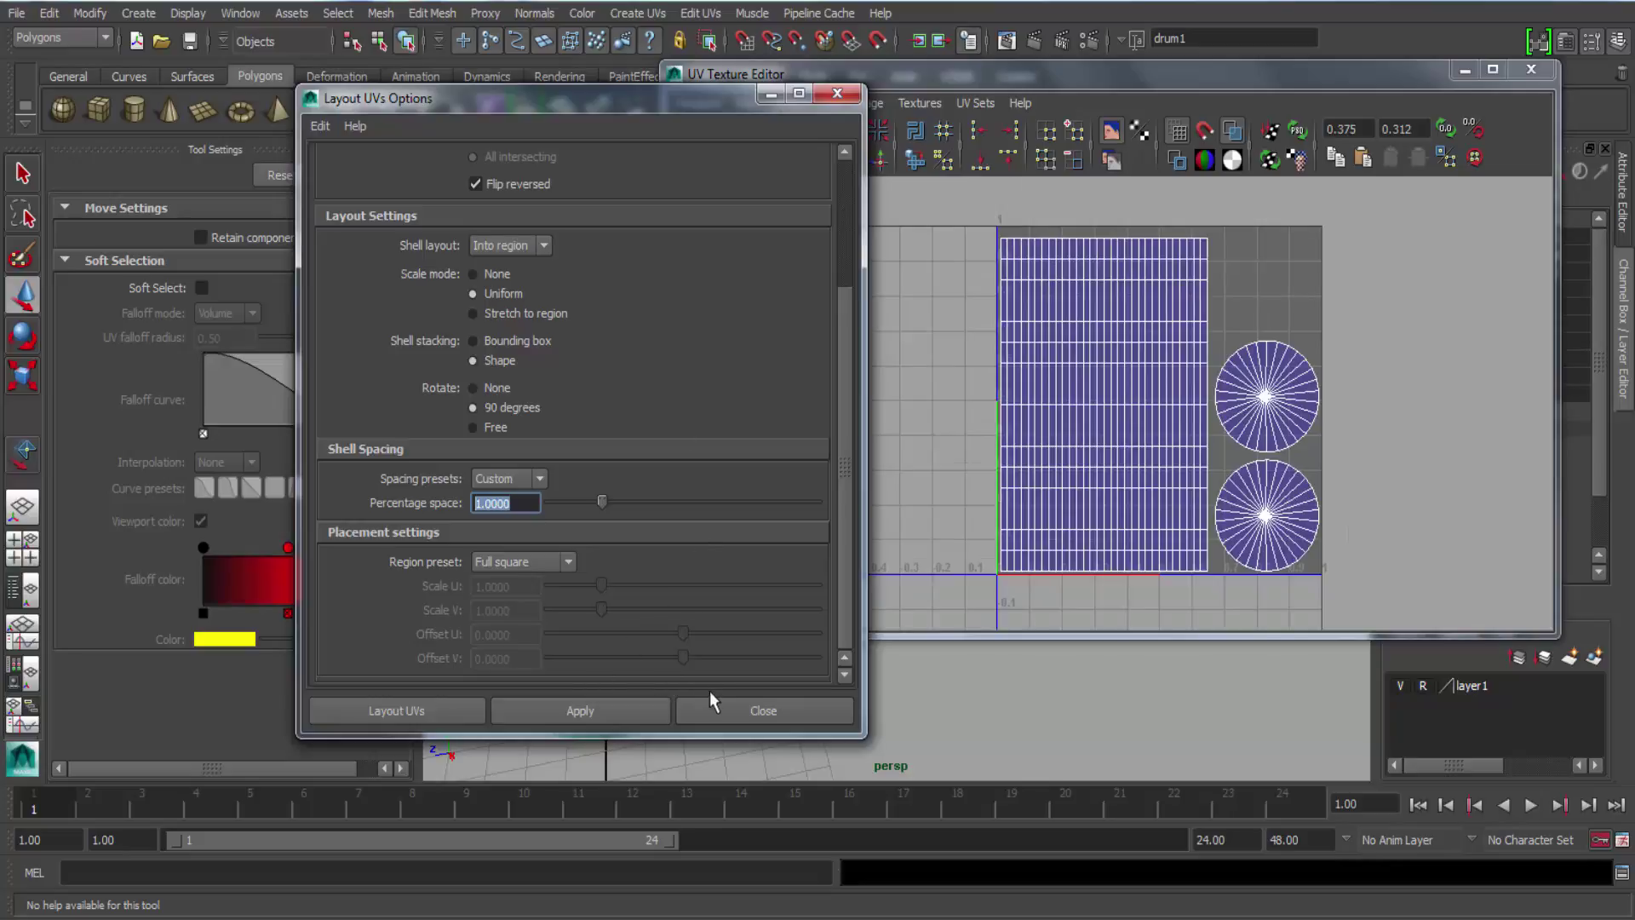
left_click(728, 712)
left_click(1532, 69)
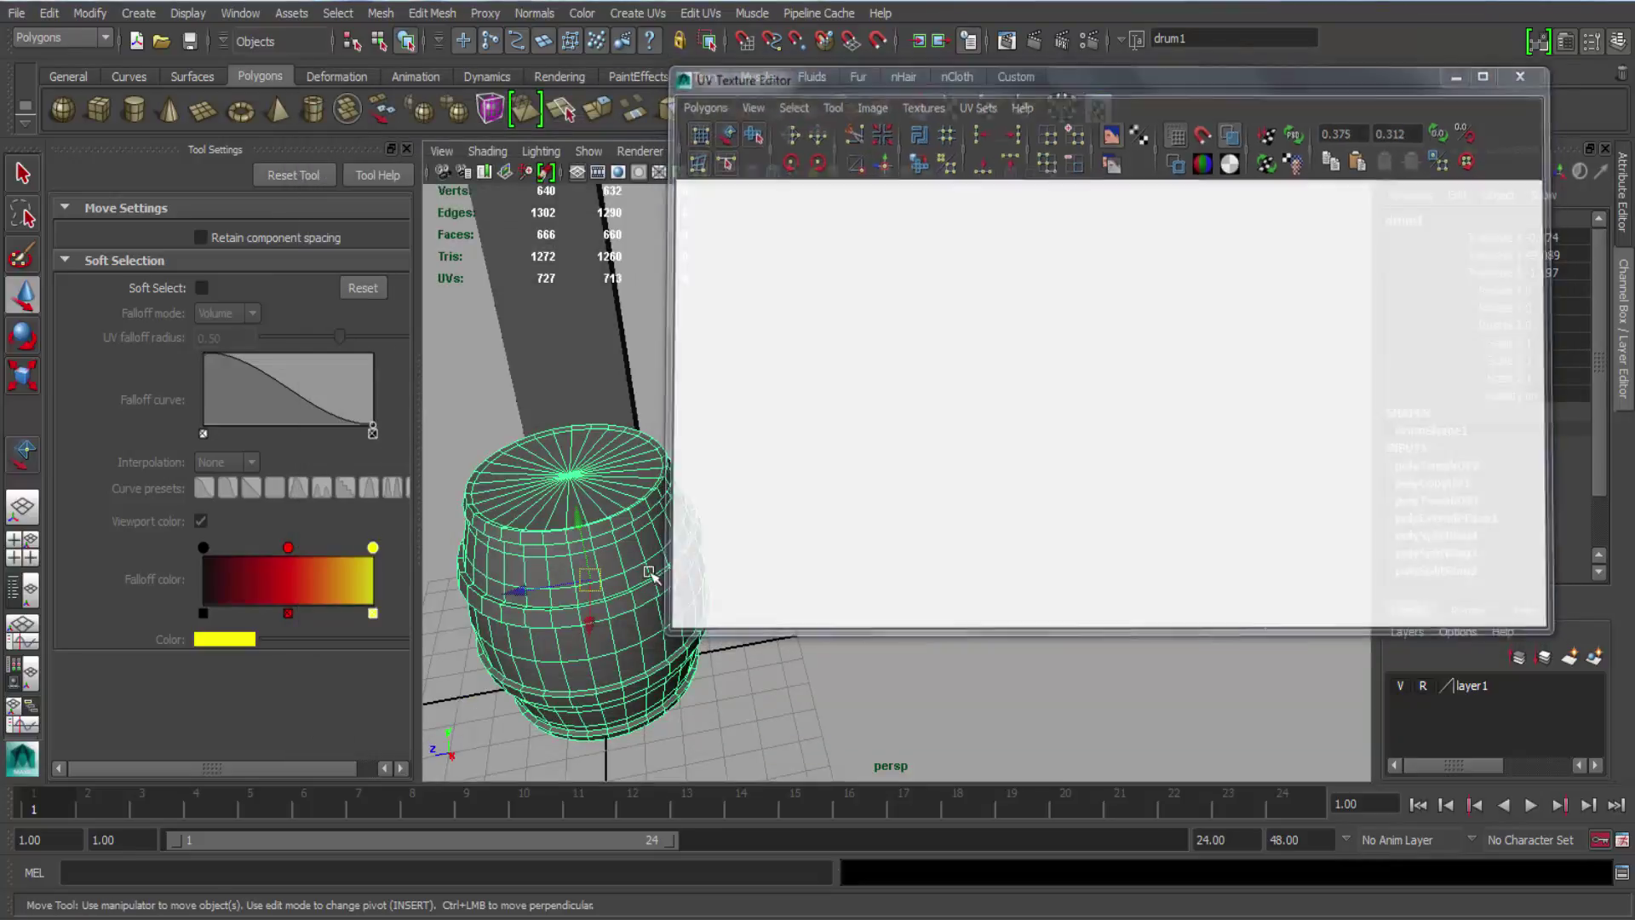
Duplicate the drum and move the copy along X to about 157, clear of the original.
left_click_drag(582, 530, 679, 529, "alt")
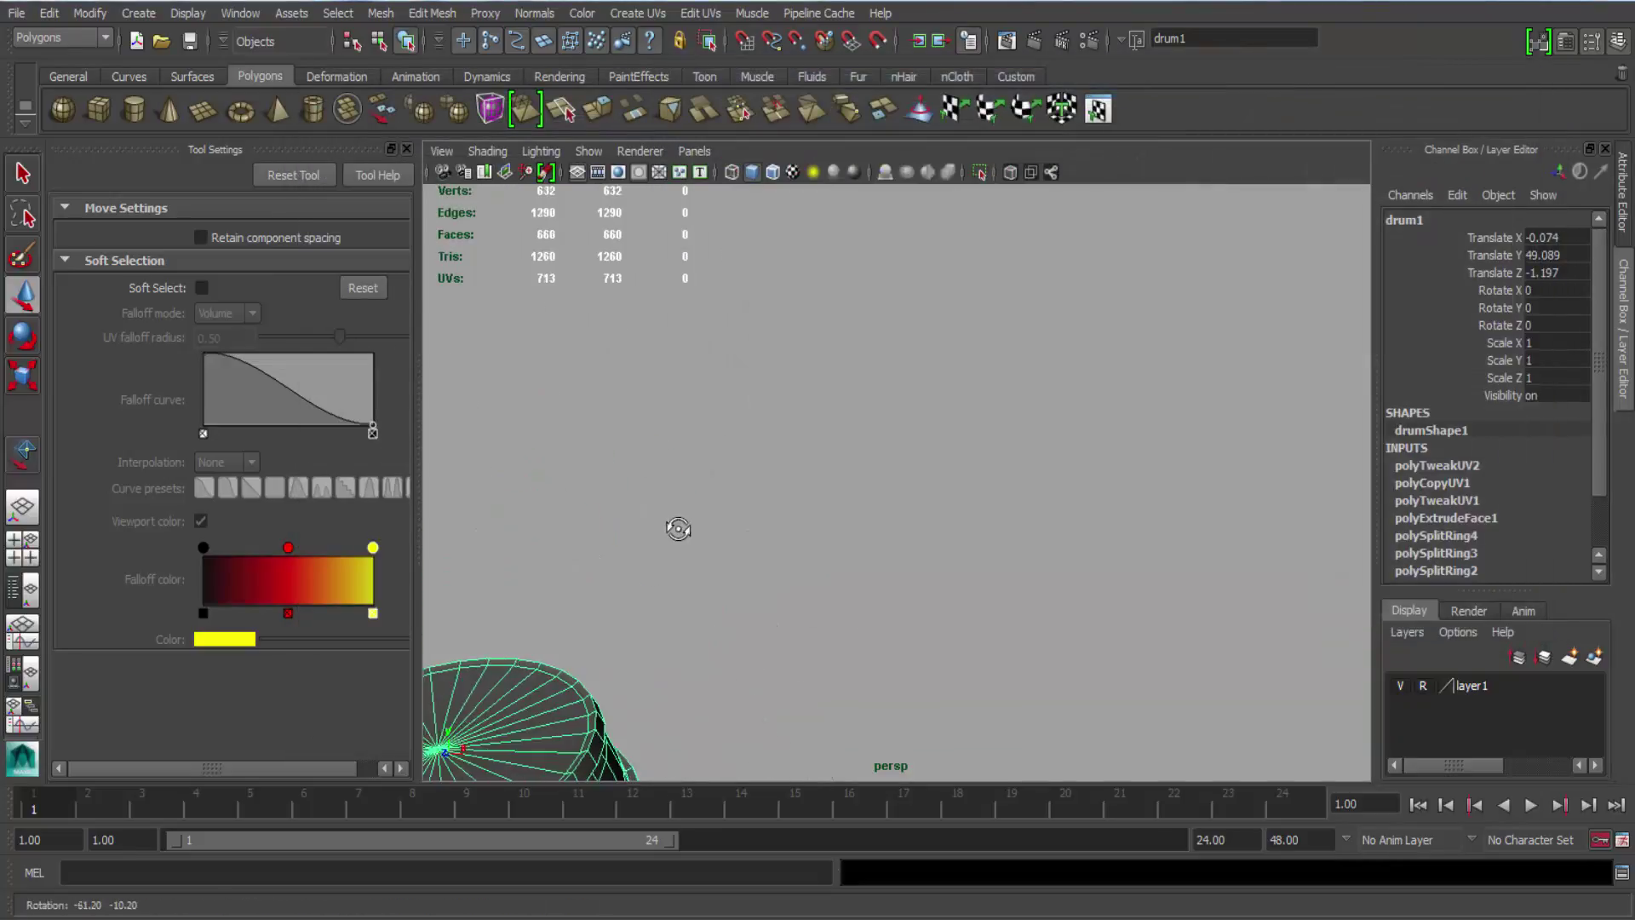
middle_click_drag(763, 485, 1034, 230, "alt")
middle_click_drag(781, 551, 753, 417, "alt")
right_click_drag(754, 417, 792, 460, "alt")
middle_click_drag(792, 460, 714, 501, "alt")
mouse_move(713, 501)
right_mouse_down("alt")
mouse_move(723, 529)
mouse_move(685, 515)
right_mouse_up("alt")
left_click_drag(685, 515, 745, 511, "alt")
right_click_drag(745, 511, 680, 510, "alt")
middle_click_drag(679, 510, 731, 589, "alt")
mouse_move(732, 590)
left_mouse_down("alt")
mouse_move(748, 529)
mouse_move(724, 597)
left_mouse_up("alt")
right_click_drag(725, 597, 791, 590, "alt")
middle_click_drag(792, 589, 773, 557, "alt")
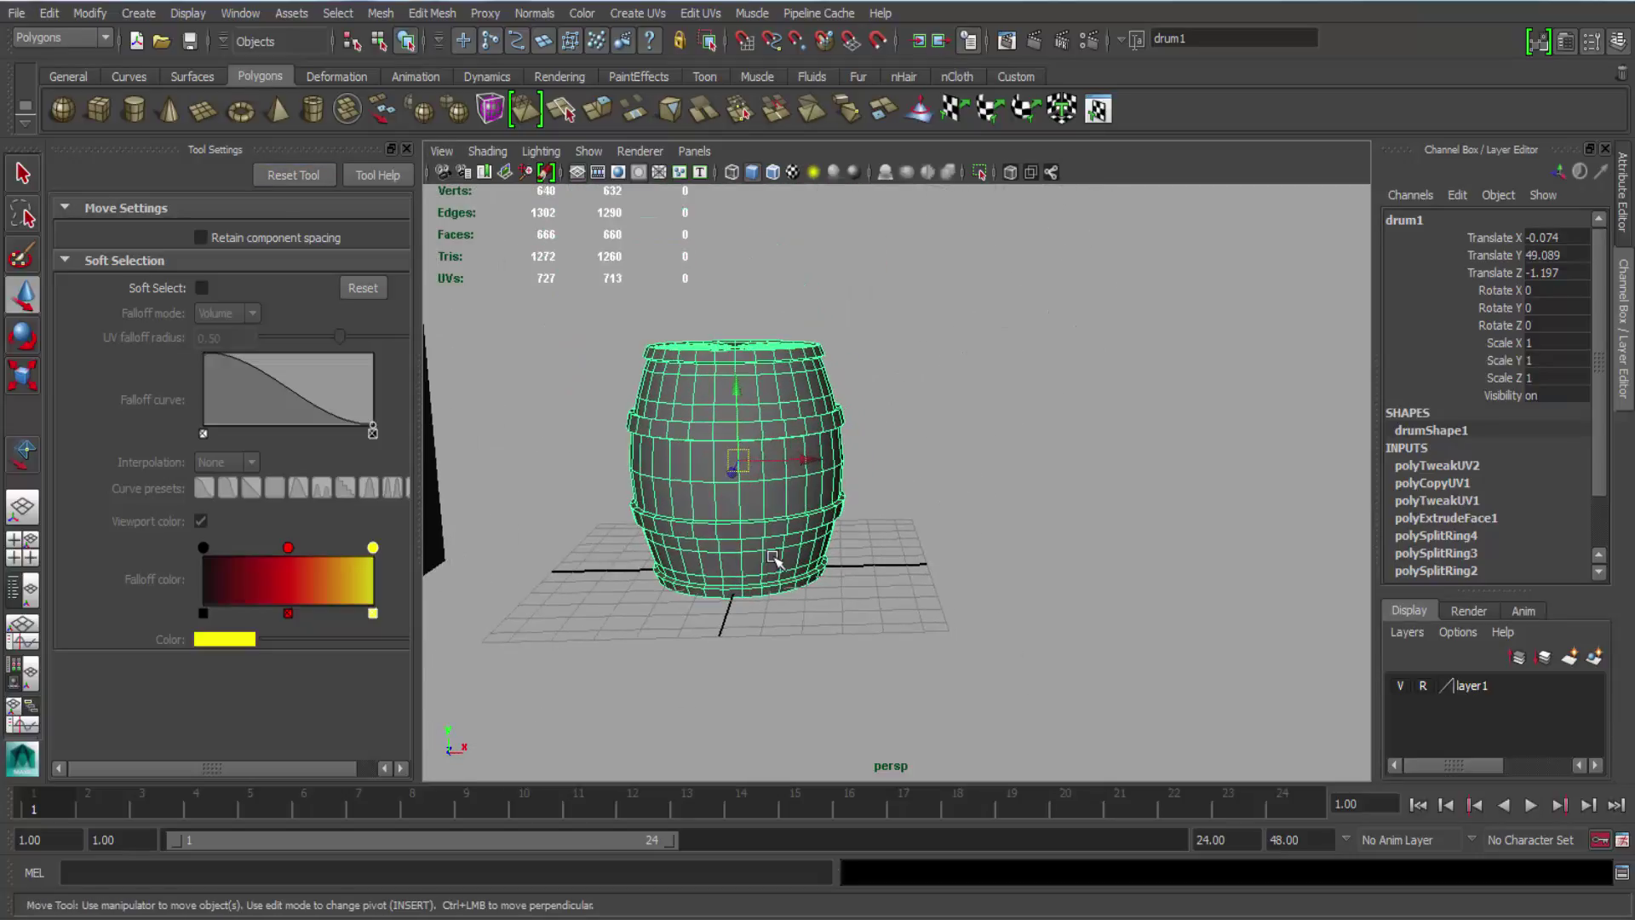
key("ctrl+d")
left_click_drag(808, 461, 1141, 460)
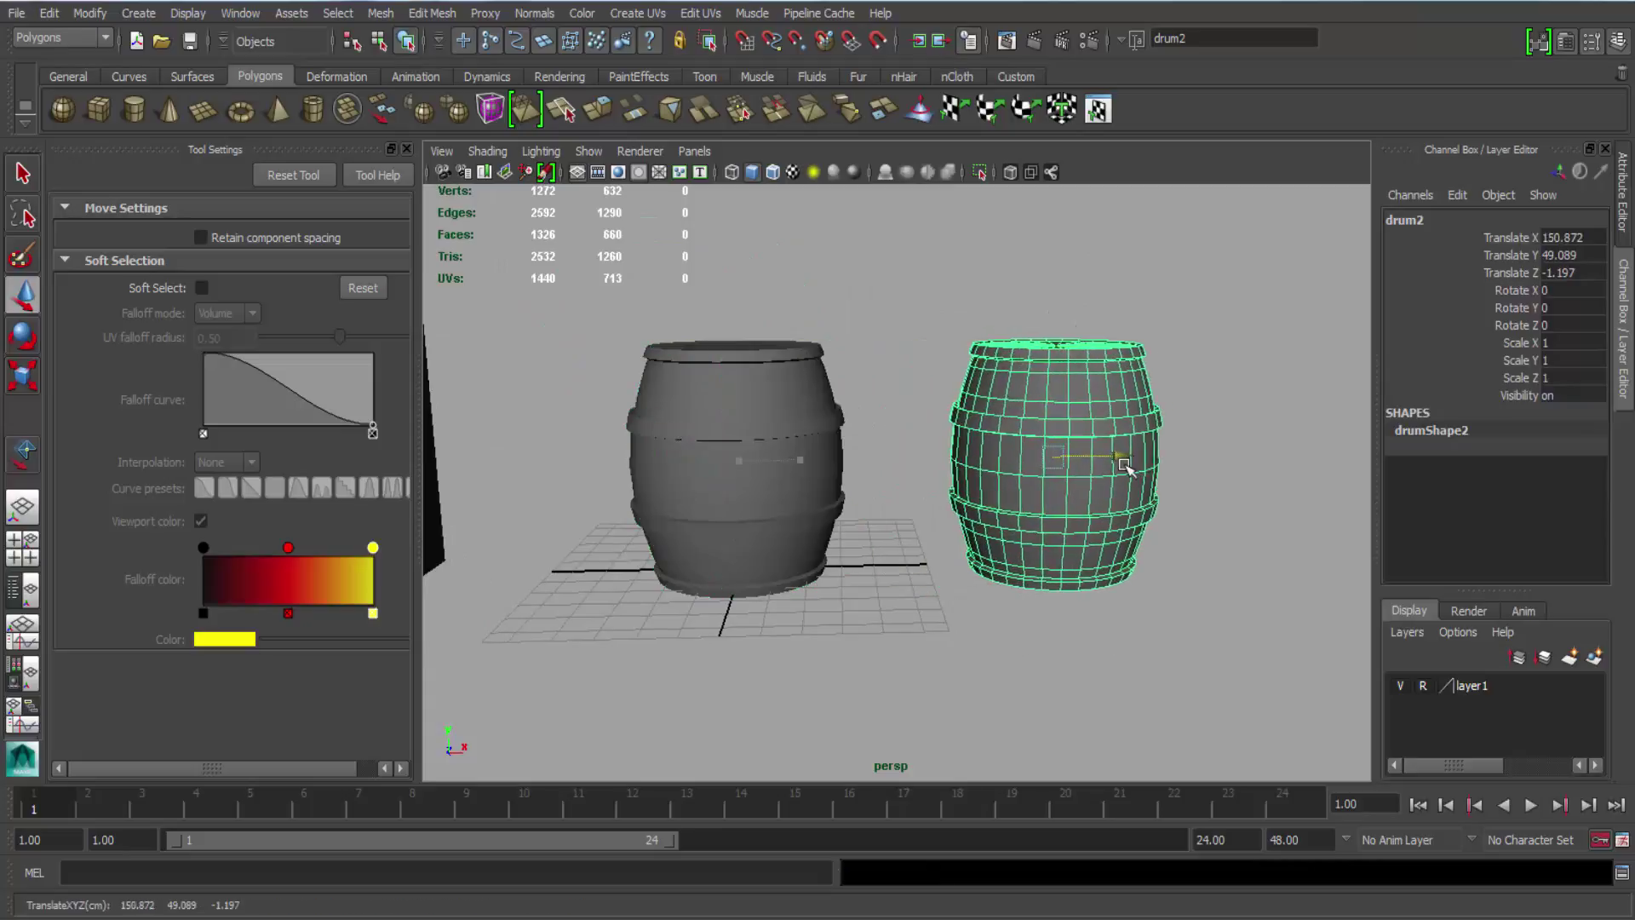
Switch the copied drum to edge mode and delete the inner edge loop around its top cap.
middle_click_drag(1065, 444, 955, 483, "alt")
right_click_drag(955, 484, 998, 579, "alt")
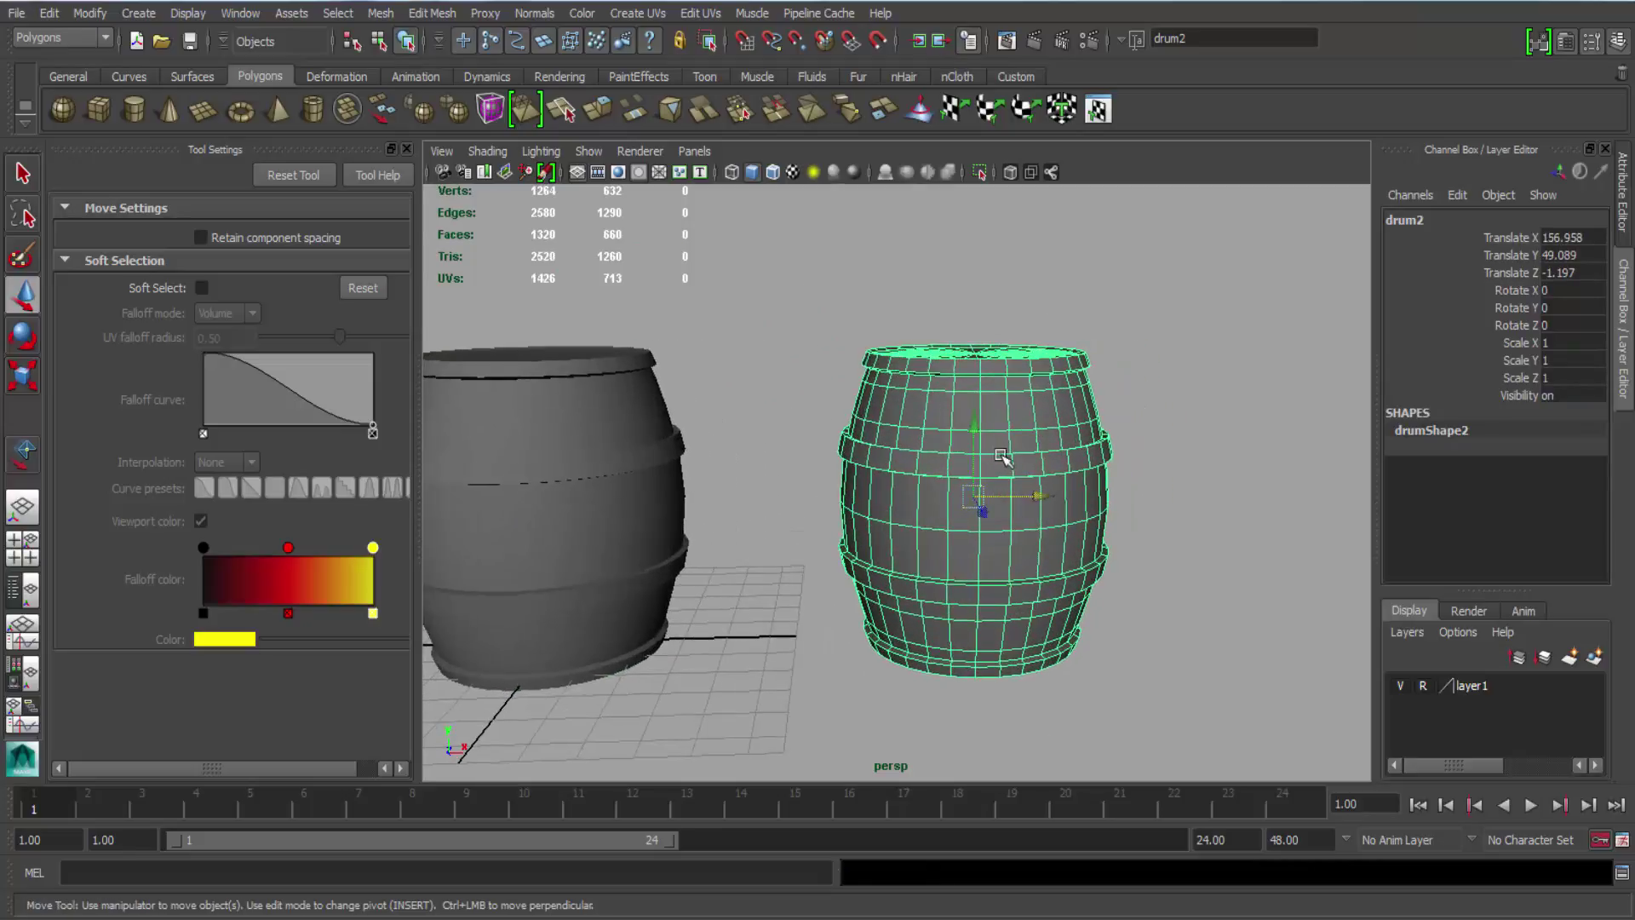
middle_click_drag(1030, 494, 928, 479, "alt")
right_click_drag(929, 480, 938, 536, "alt")
left_click_drag(937, 545, 868, 596, "alt")
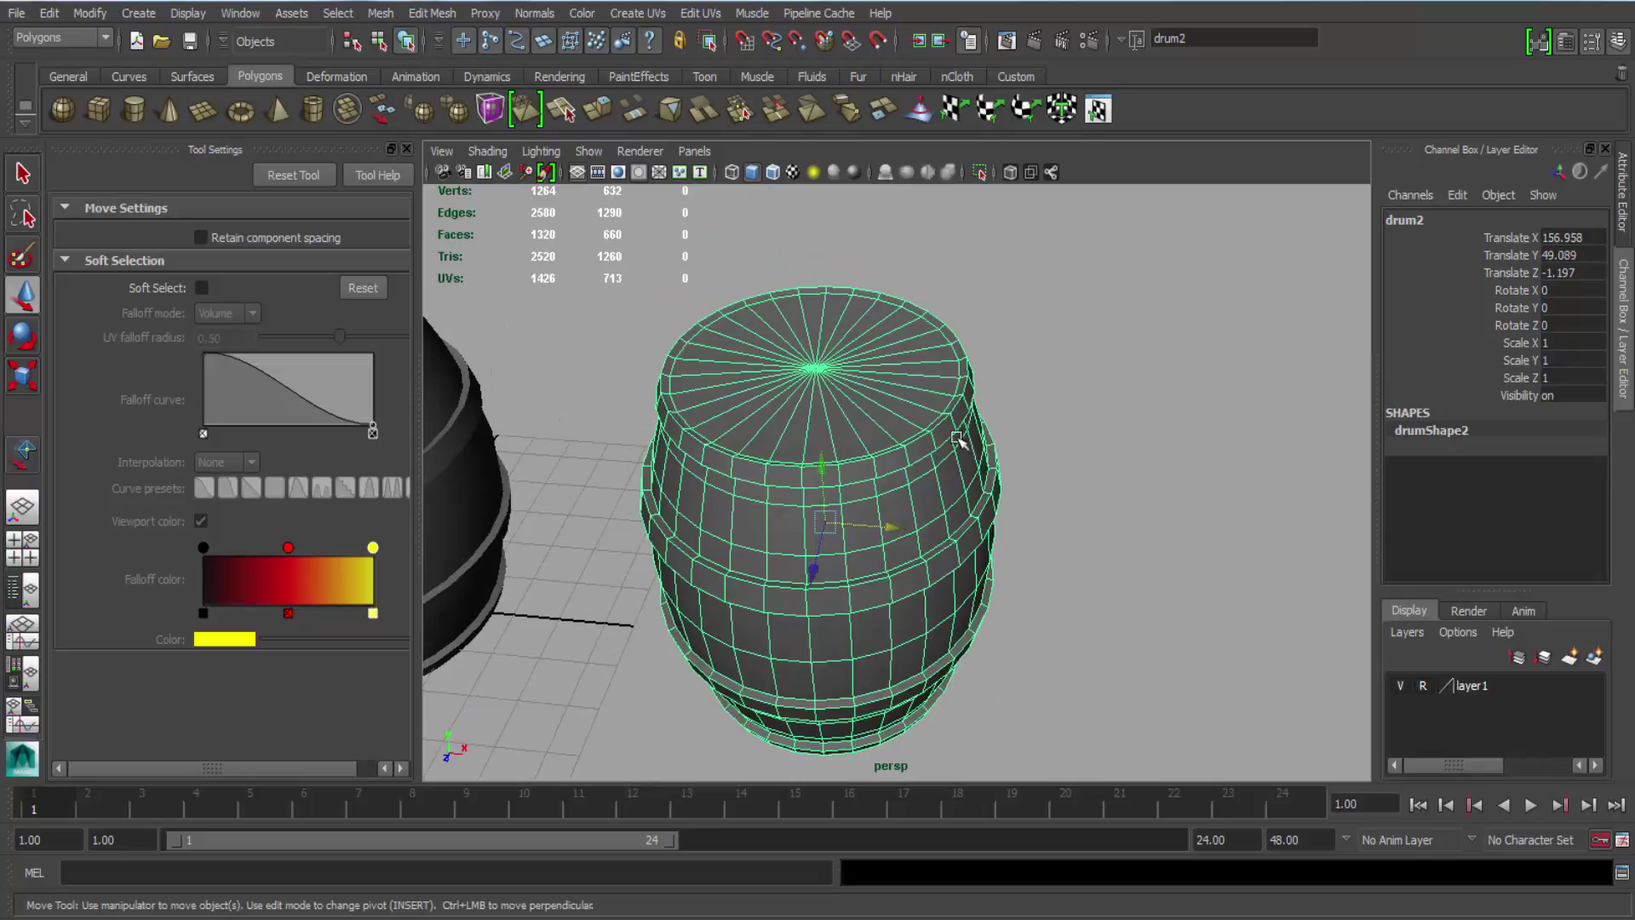
left_click_drag(844, 426, 843, 475, "alt")
right_click_drag(766, 416, 774, 259)
right_click_drag(762, 402, 816, 416, "alt")
double_click(746, 372)
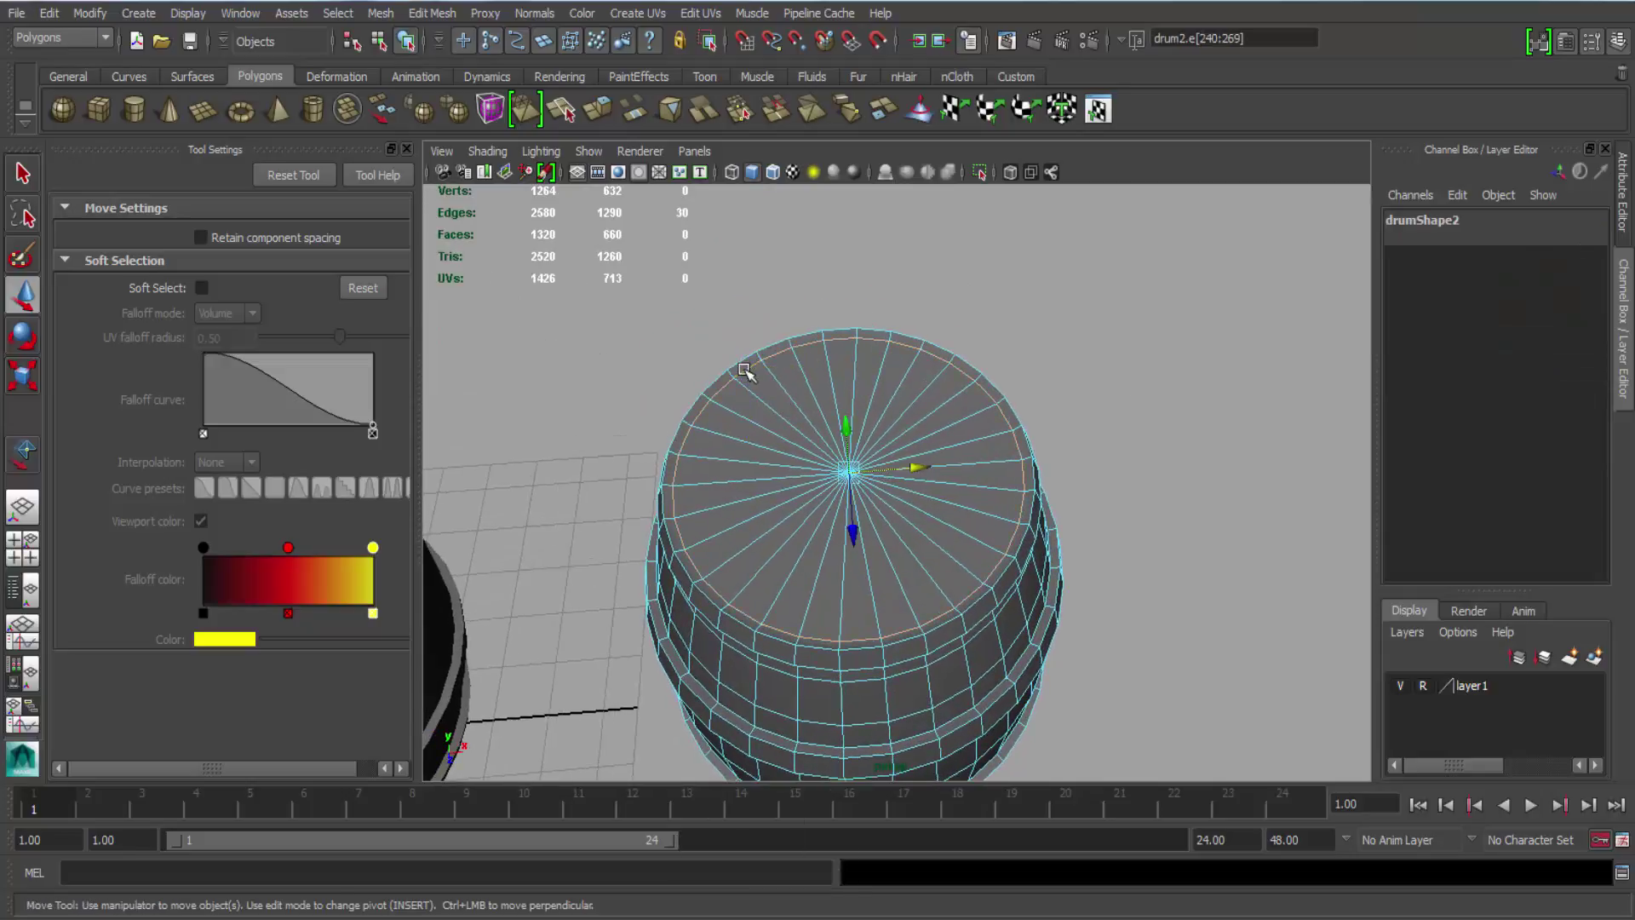
key("ctrl+Delete")
Delete the copy's inner edge loop on the bottom cap and the loop midway below the lower middle hoop.
left_click_drag(1034, 525, 1040, 312, "alt")
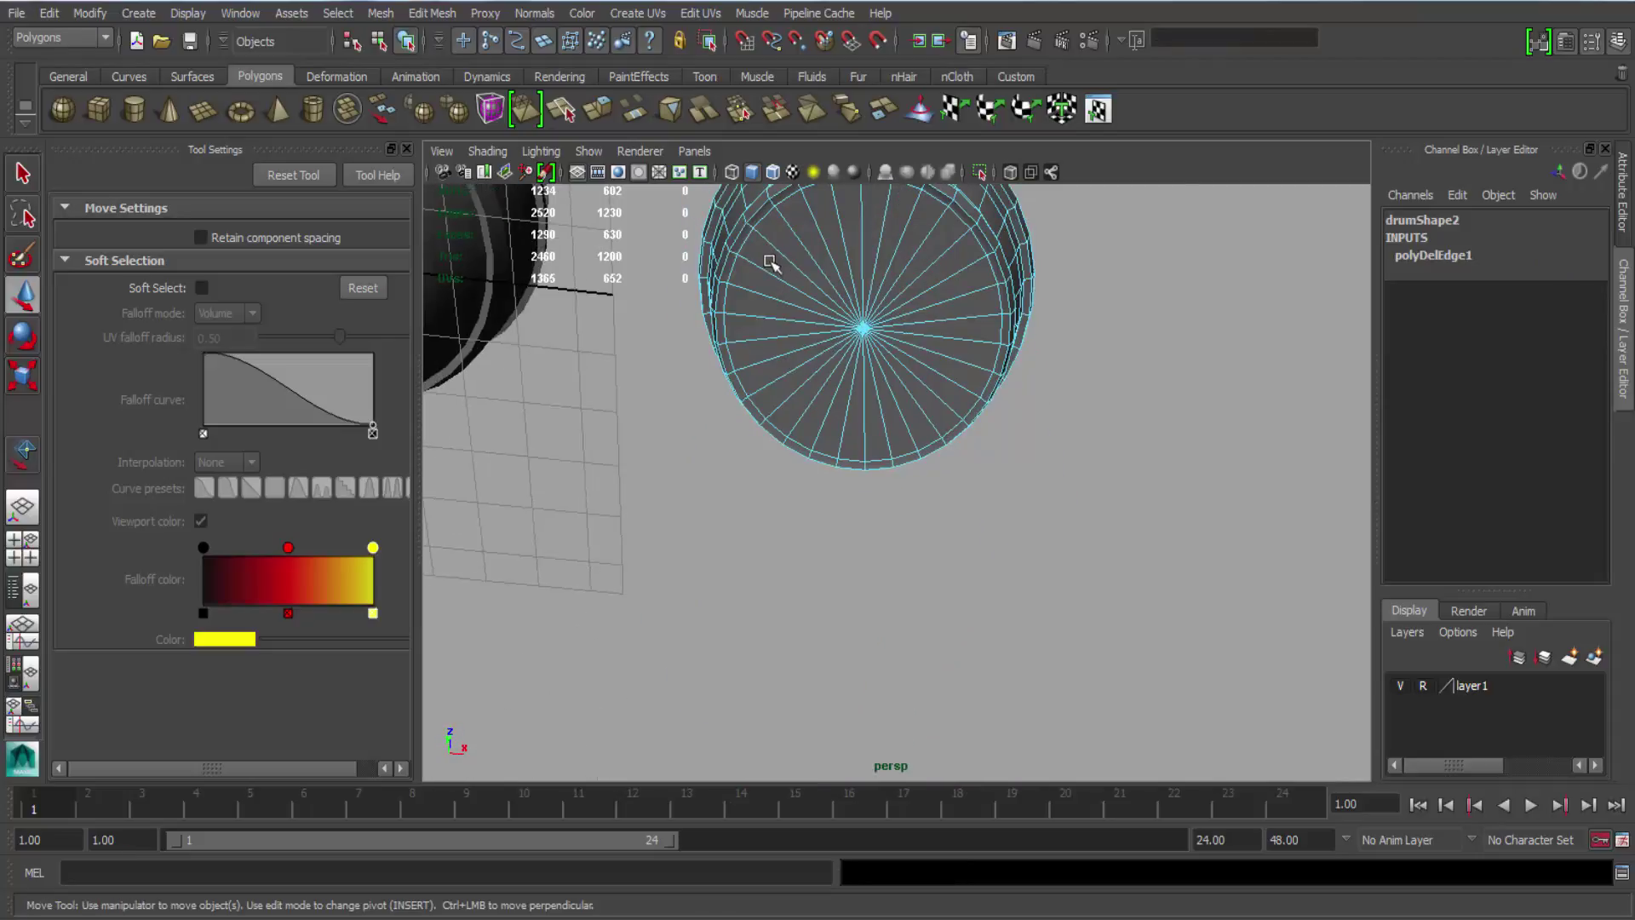
key("ctrl+Delete")
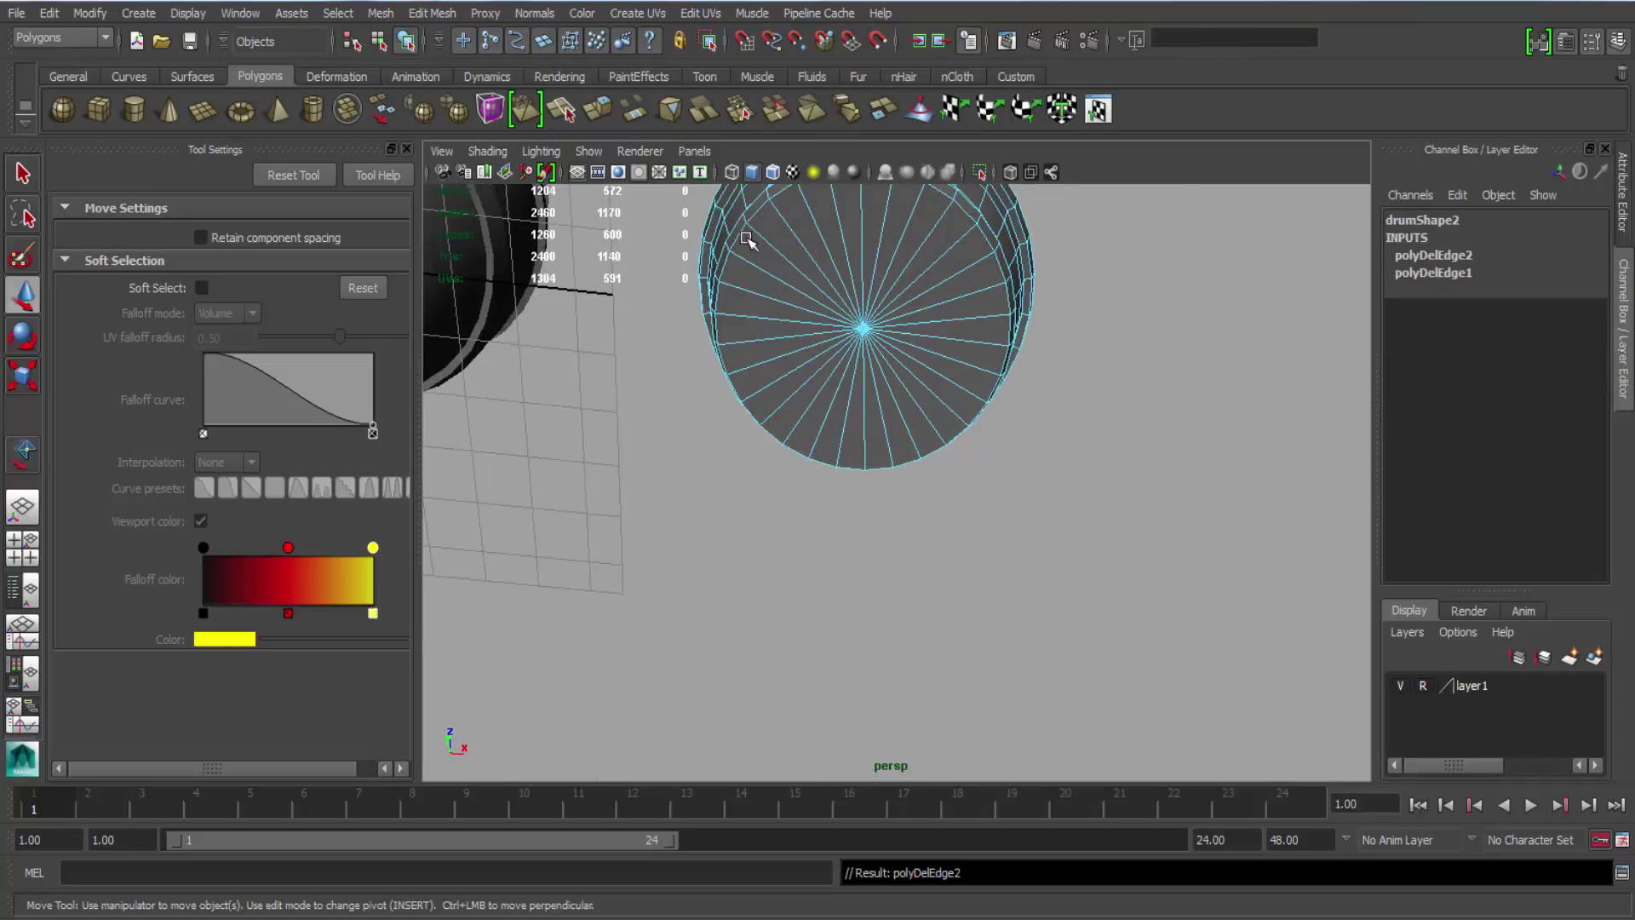
left_click_drag(813, 320, 820, 502, "alt")
double_click(816, 514)
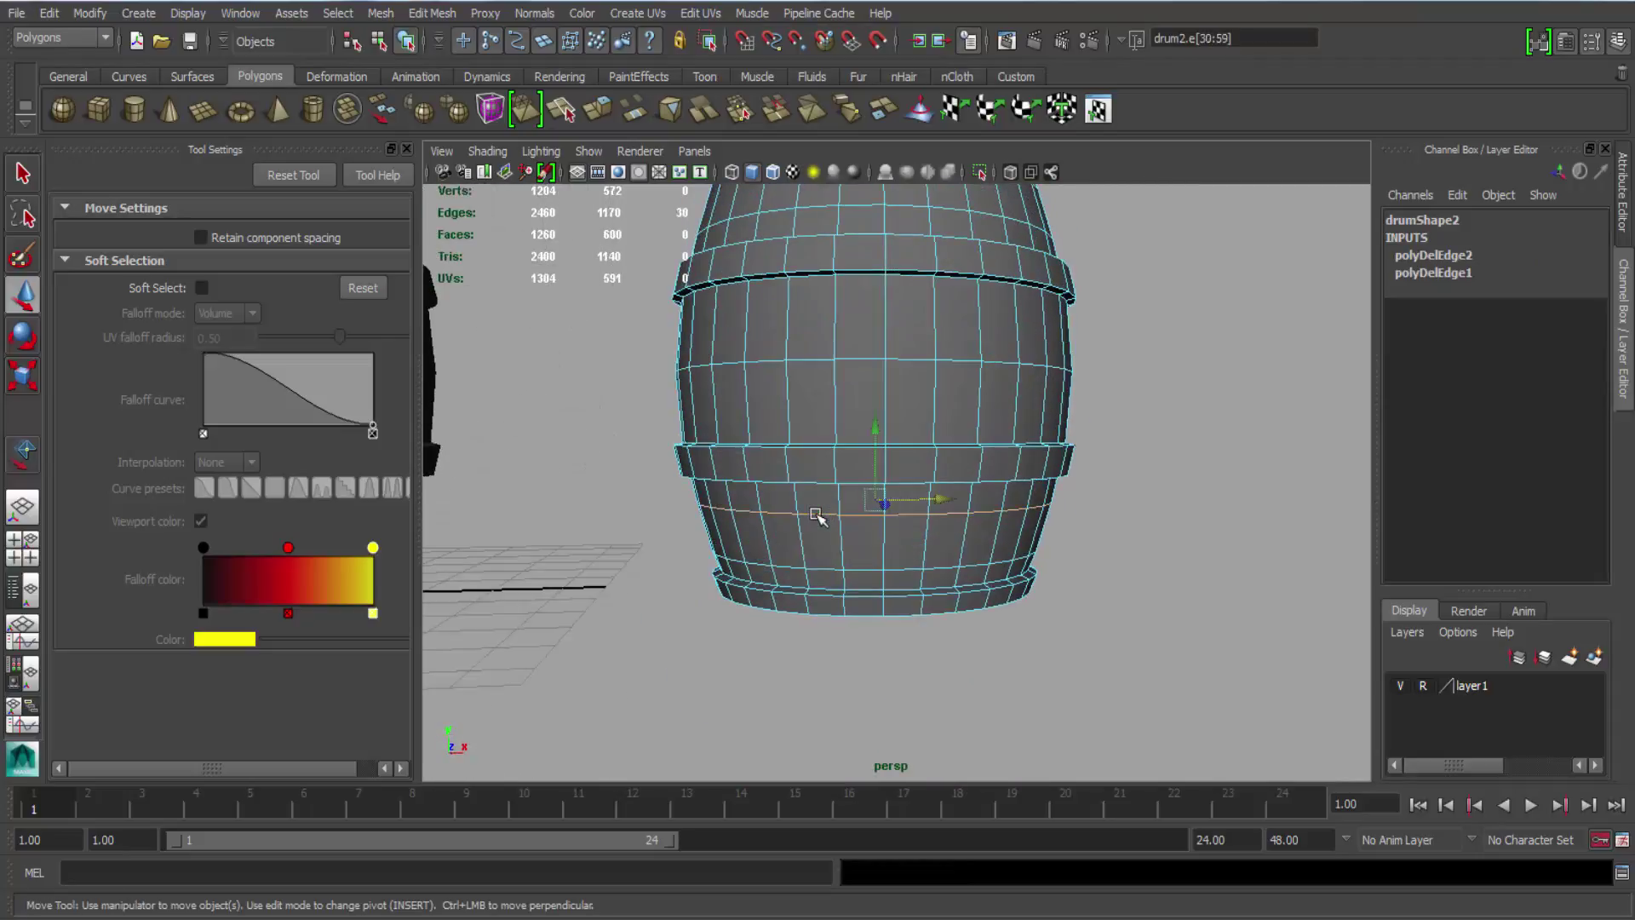
key("ctrl+Delete")
Delete the copy's two edge loops between the top hoop and the upper middle hoop.
middle_click_drag(876, 423, 869, 538, "alt")
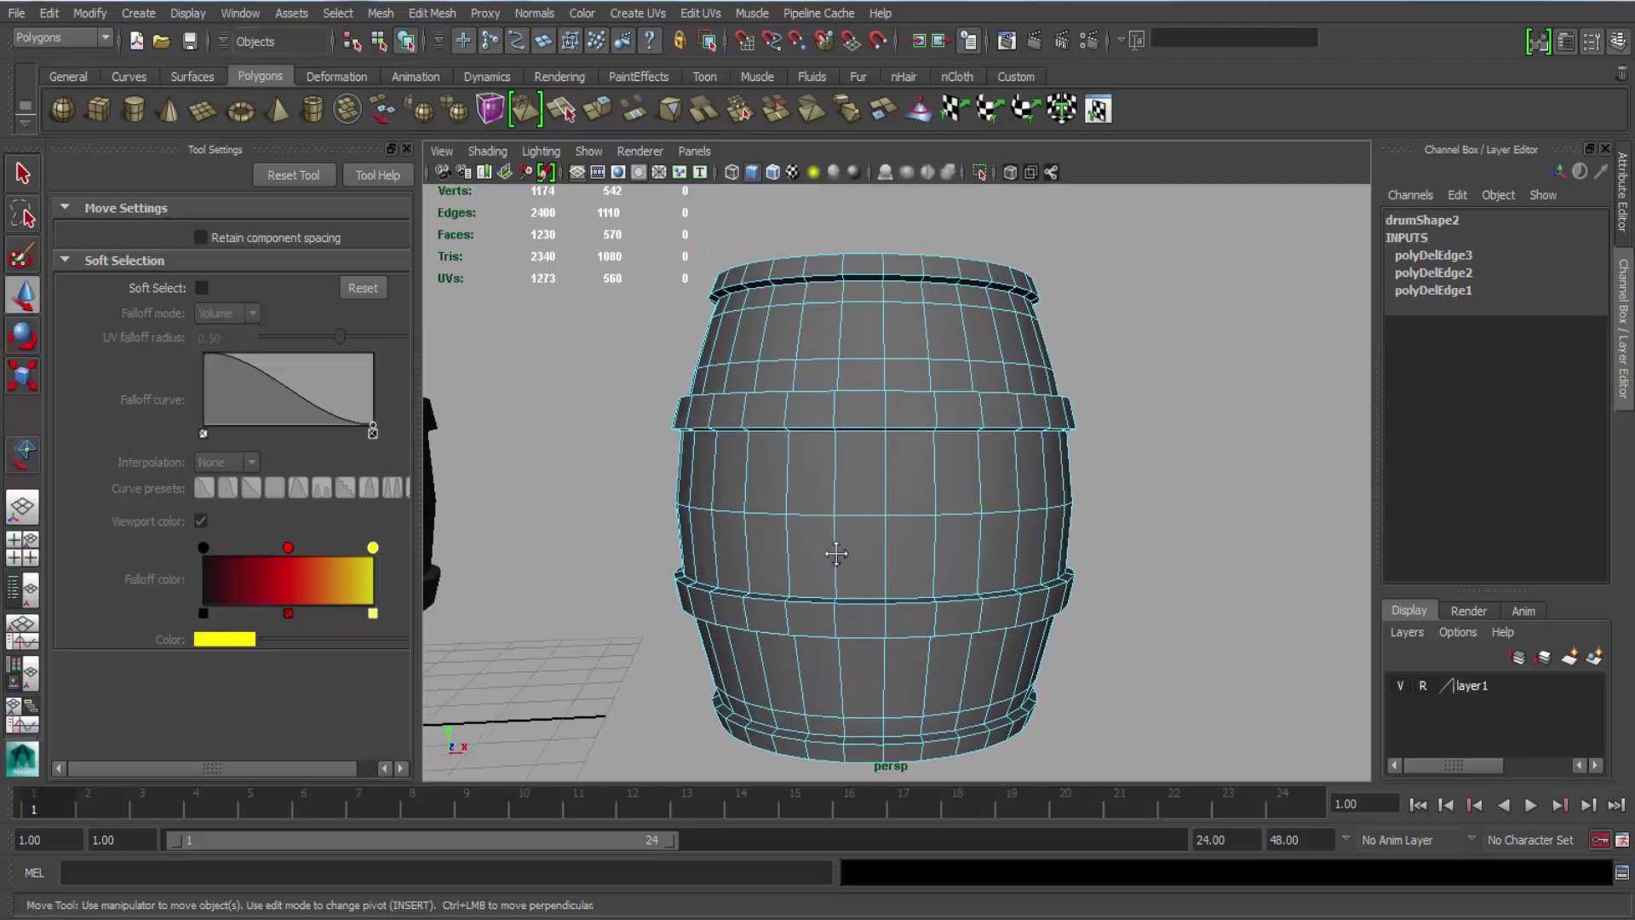
middle_click_drag(856, 385, 850, 461, "alt")
double_click(866, 441)
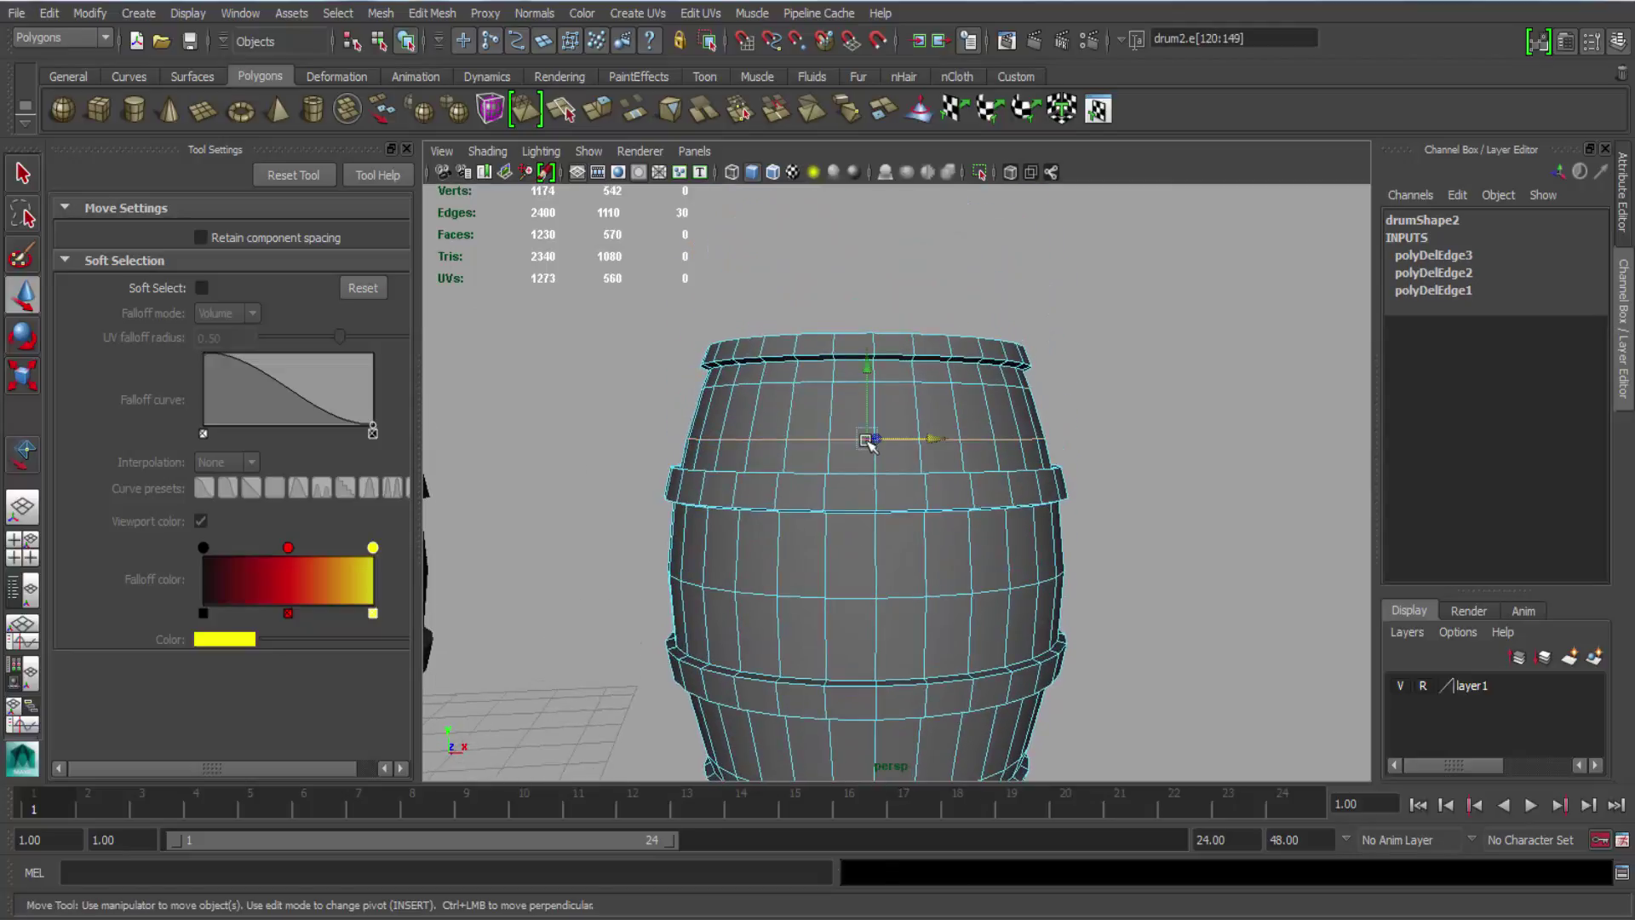
key("ctrl+Delete")
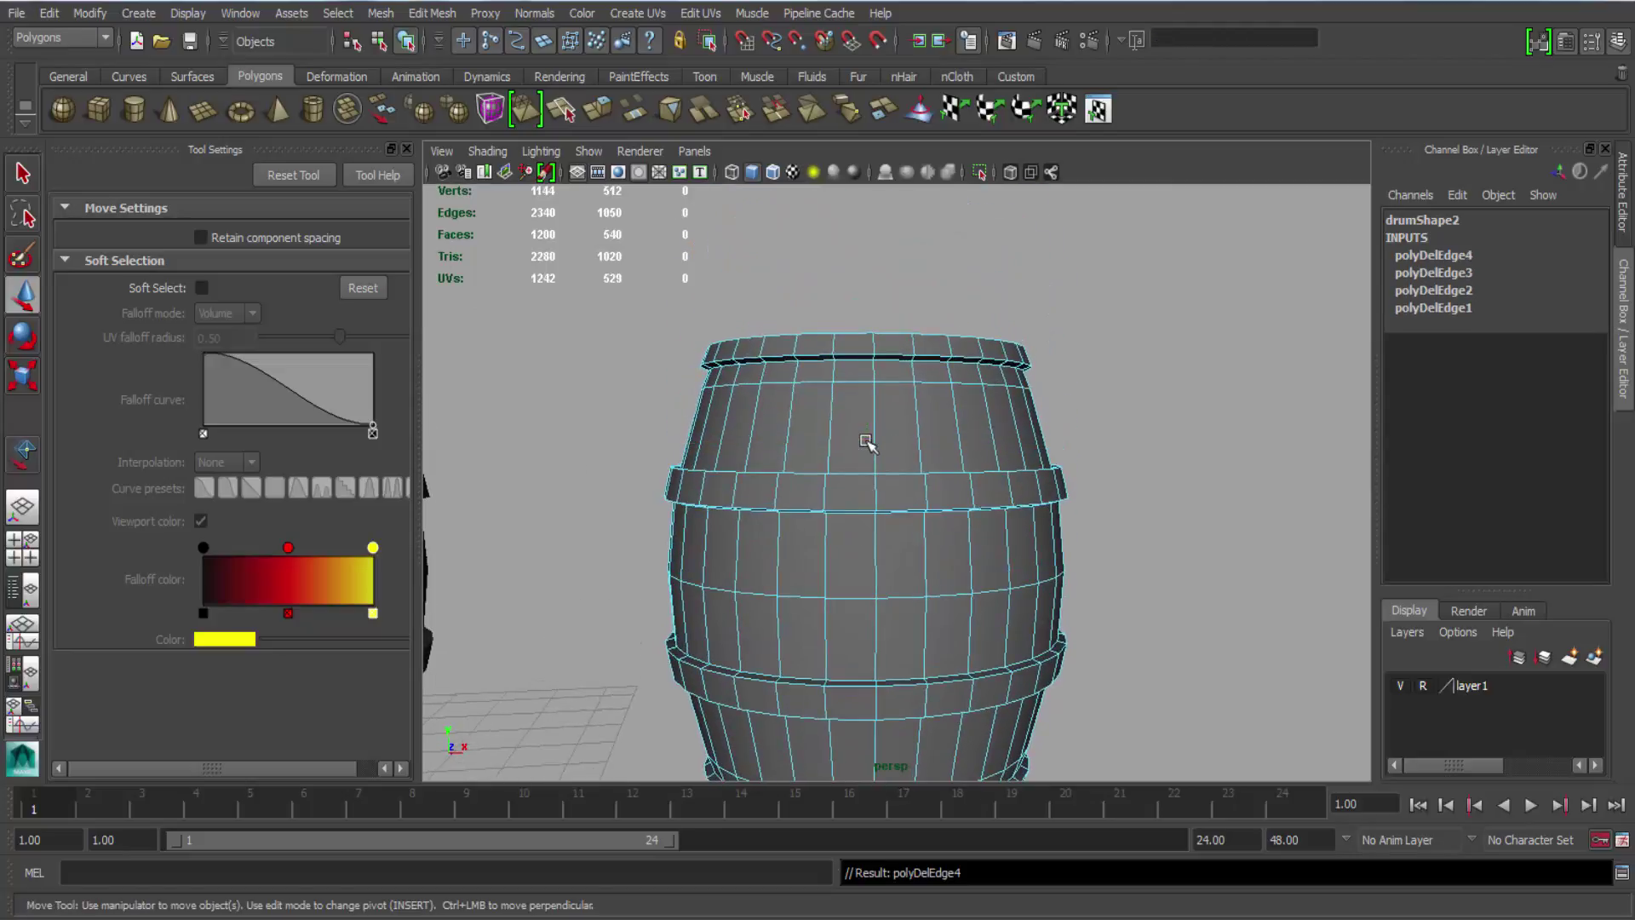
double_click(851, 385)
key("ctrl+Delete")
Delete the copy's edge loop just above the bottom hoop.
middle_click_drag(862, 594, 865, 494, "alt")
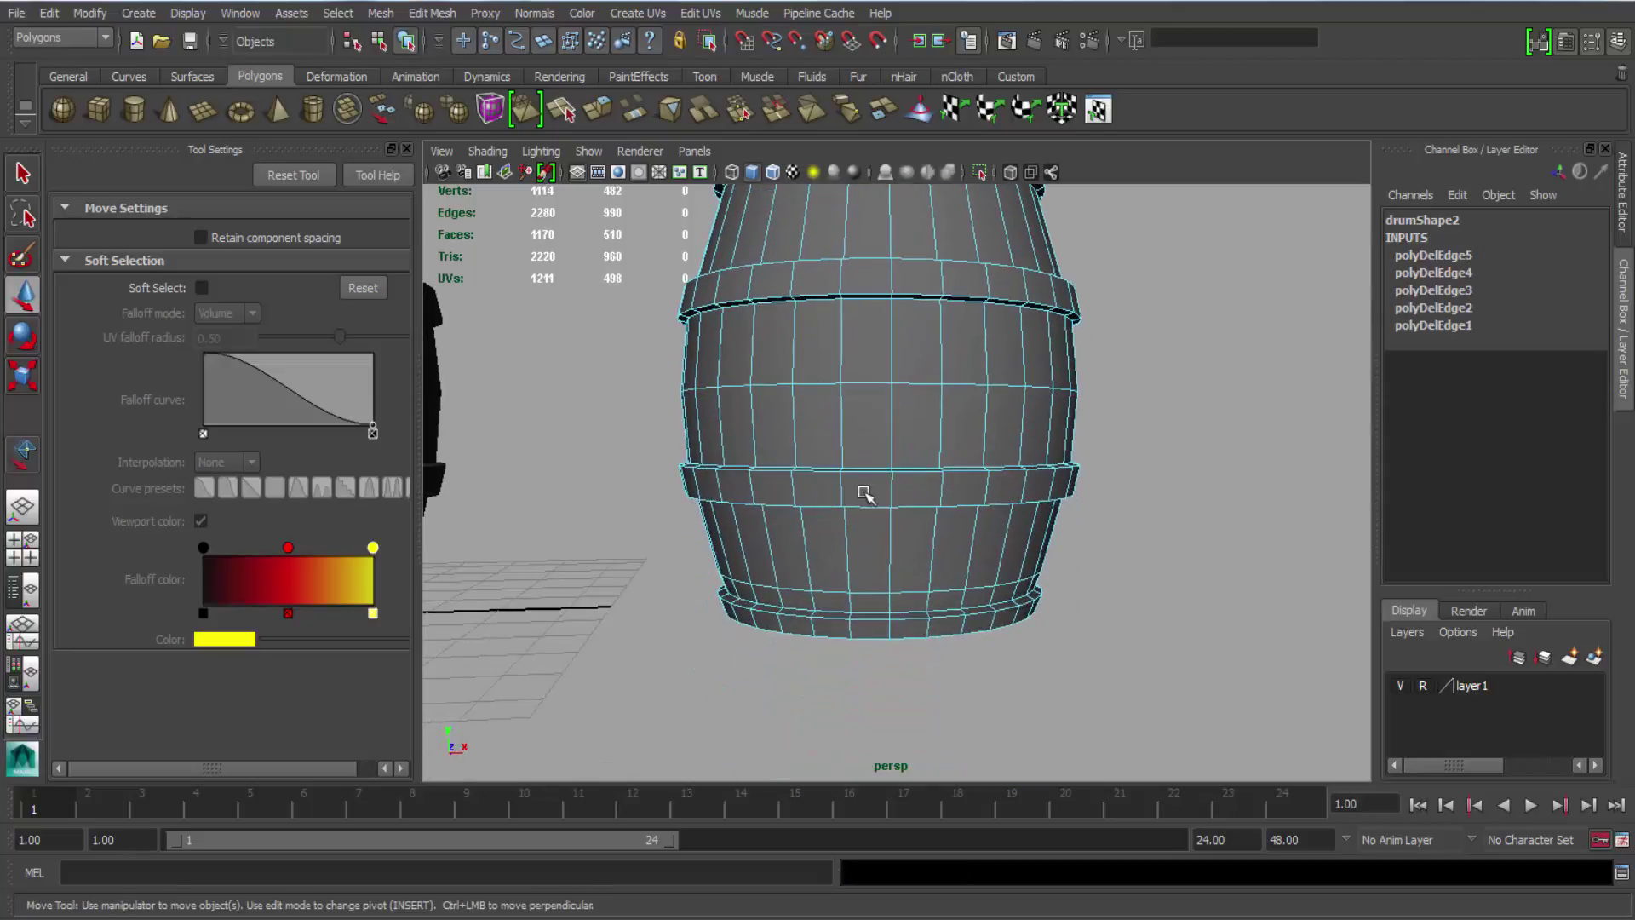
double_click(852, 592)
key("ctrl+Delete")
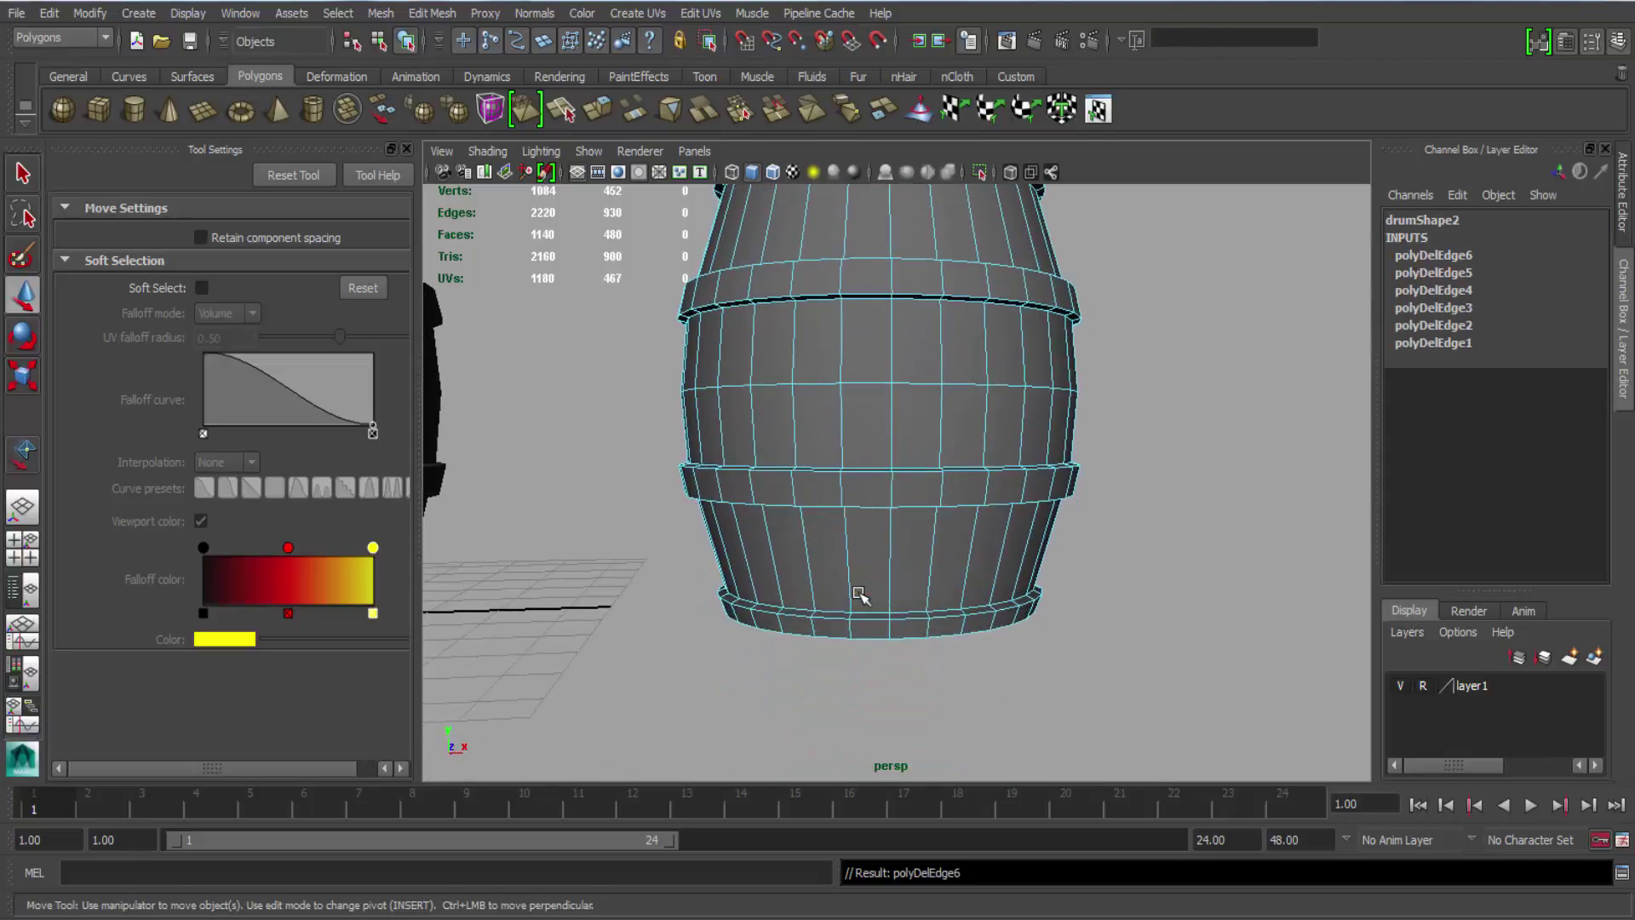
Return the copied drum to object mode and clear the selection.
mouse_move(927, 509)
left_mouse_down("alt")
mouse_move(953, 425)
mouse_move(876, 522)
mouse_move(942, 437)
left_mouse_up("alt")
right_click_drag(855, 455, 880, 443)
left_click(881, 443)
right_click_drag(770, 467, 796, 379, "alt")
left_click(796, 380)
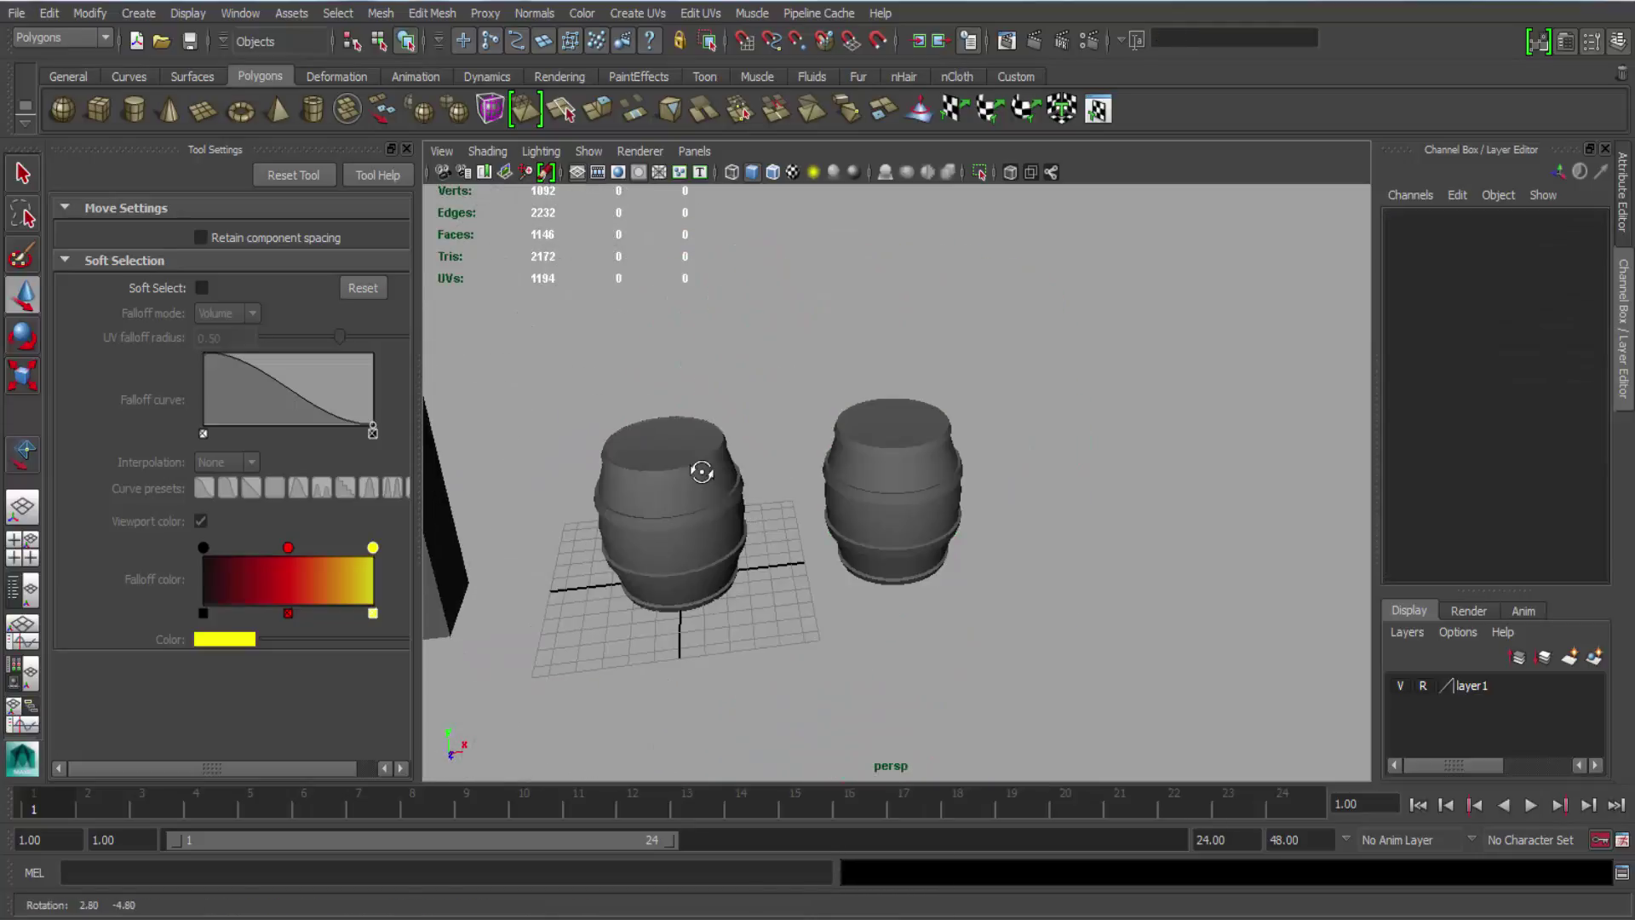
Compare the original drum and its reduced copy from close up and from a distance.
right_click_drag(701, 467, 768, 646, "alt")
middle_click_drag(764, 643, 1036, 606, "alt")
right_click_drag(601, 366, 682, 435, "alt")
left_click_drag(683, 434, 664, 496, "alt")
right_click_drag(733, 489, 730, 1, "alt")
right_click_drag(982, 460, 945, 426, "alt")
left_click_drag(987, 527, 939, 460, "alt")
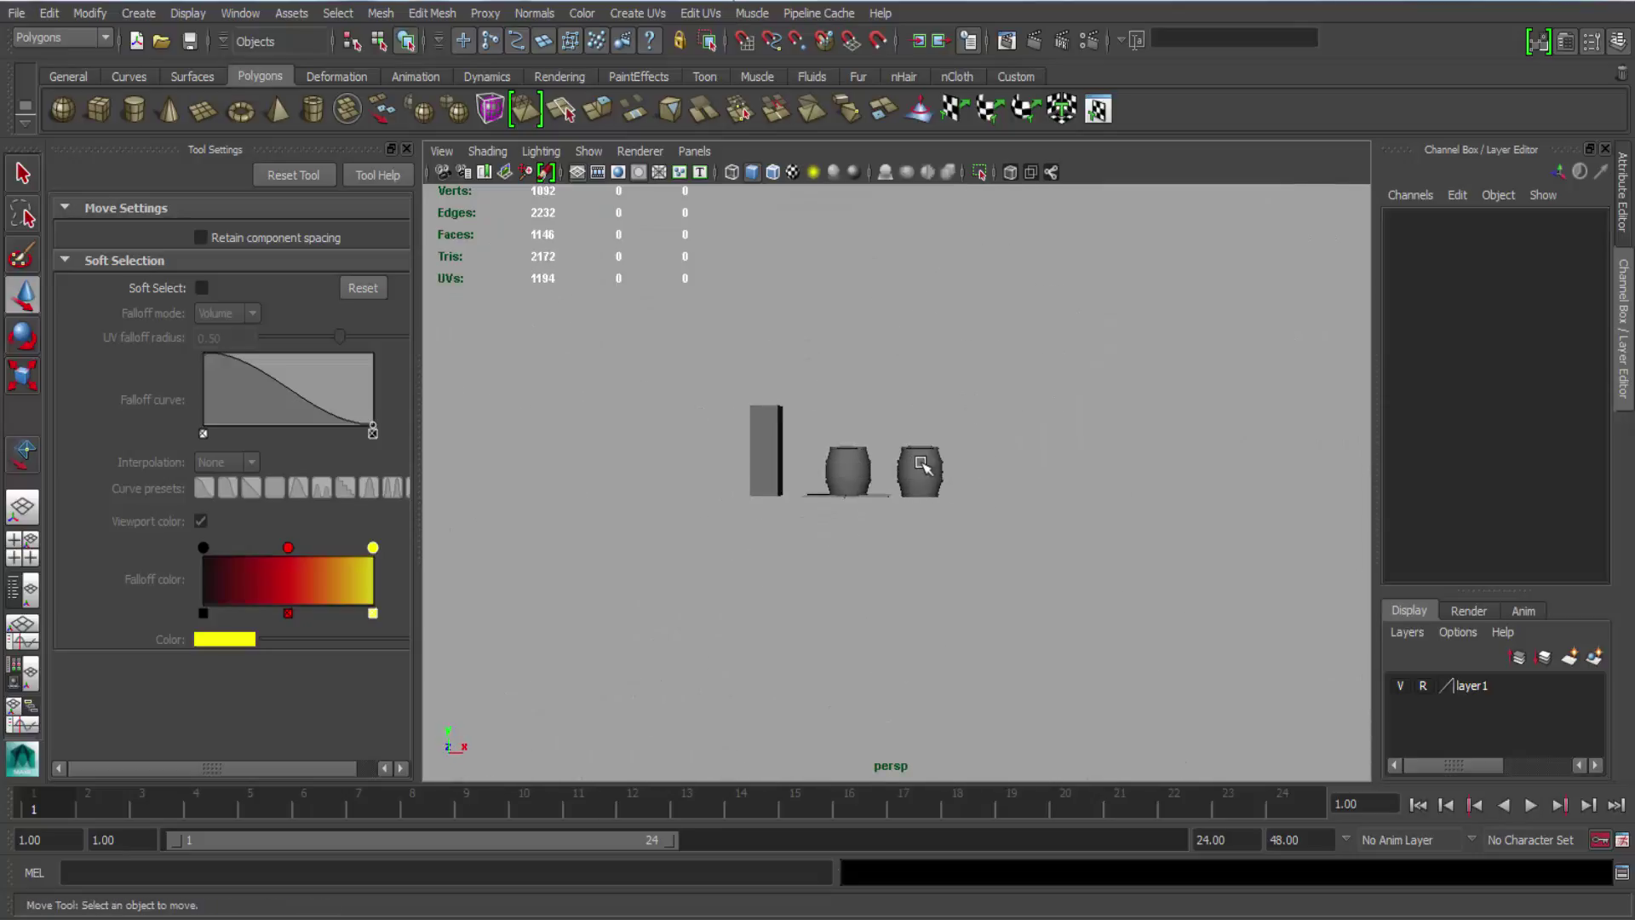
Duplicate the reduced drum and move the duplicate along the X axis to about 323.33.
left_click(941, 465)
middle_click_drag(933, 485, 809, 476, "alt")
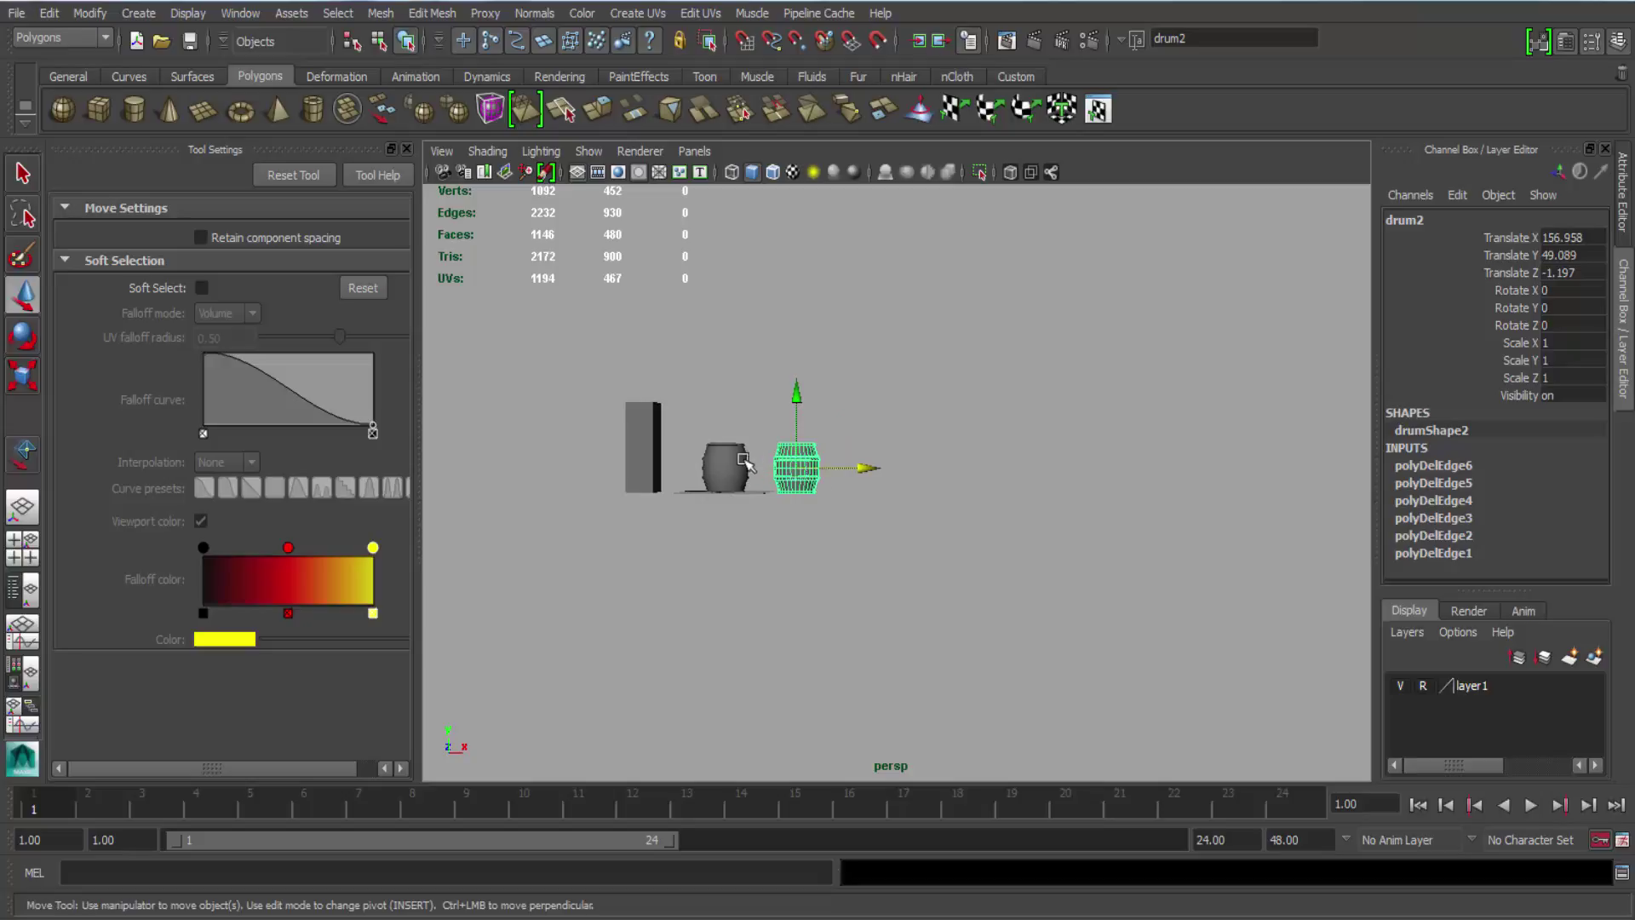
right_click_drag(790, 331, 860, 647, "alt")
middle_click_drag(758, 474, 1035, 482, "alt")
right_click_drag(860, 486, 917, 580, "alt")
left_click_drag(916, 580, 912, 656, "alt")
right_click_drag(911, 596, 853, 472, "alt")
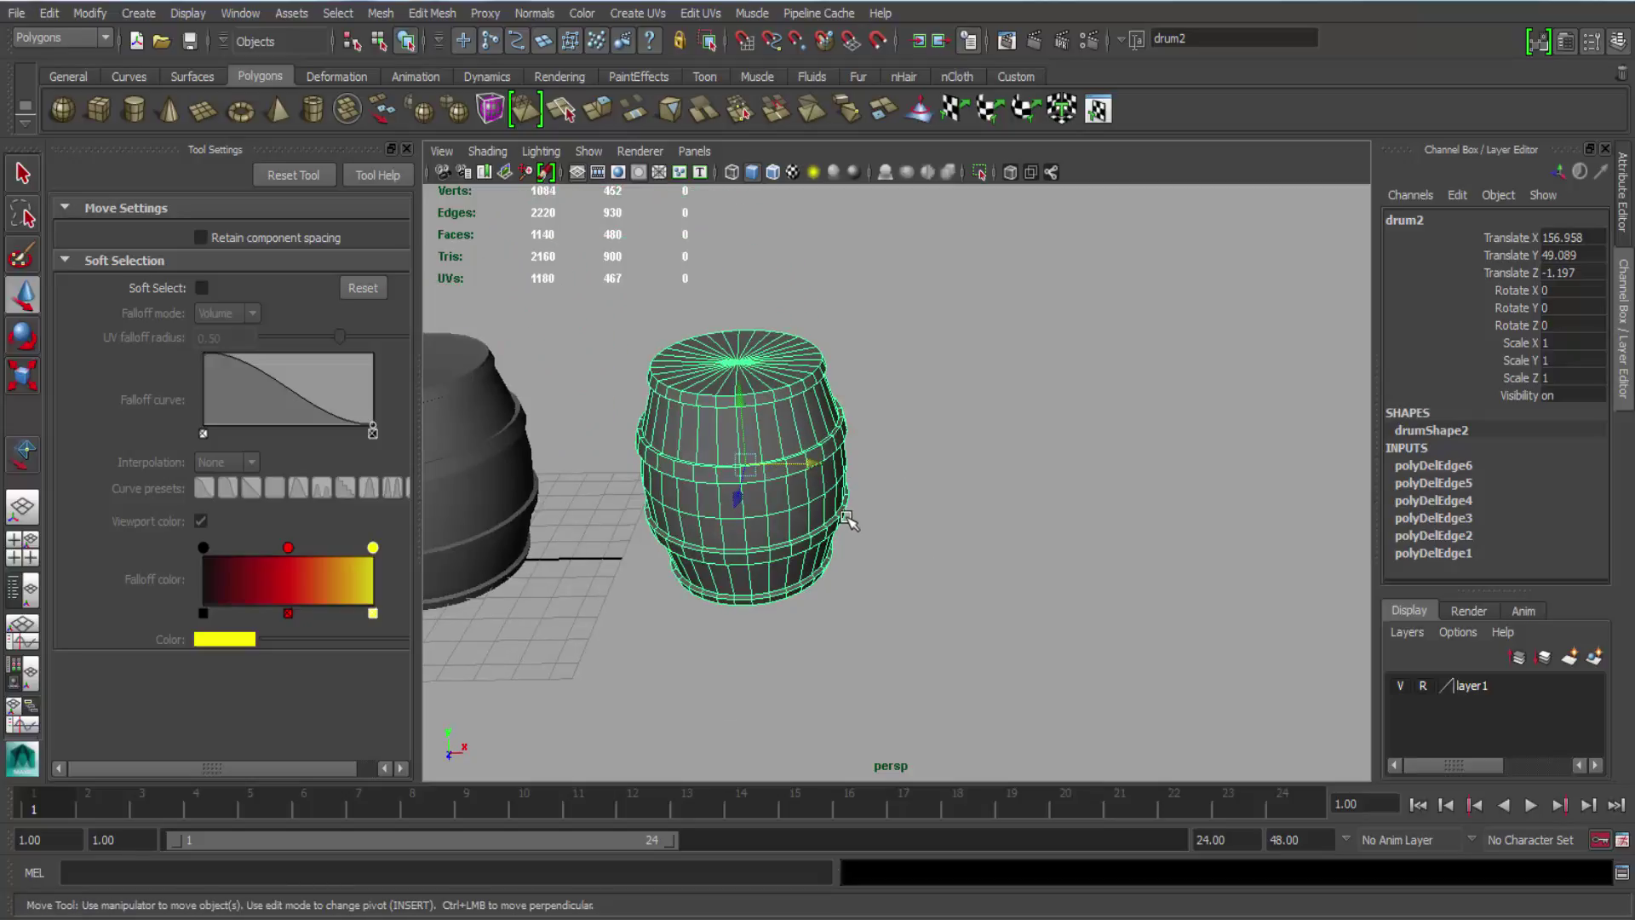
key("ctrl+d")
left_click_drag(816, 463, 1149, 482)
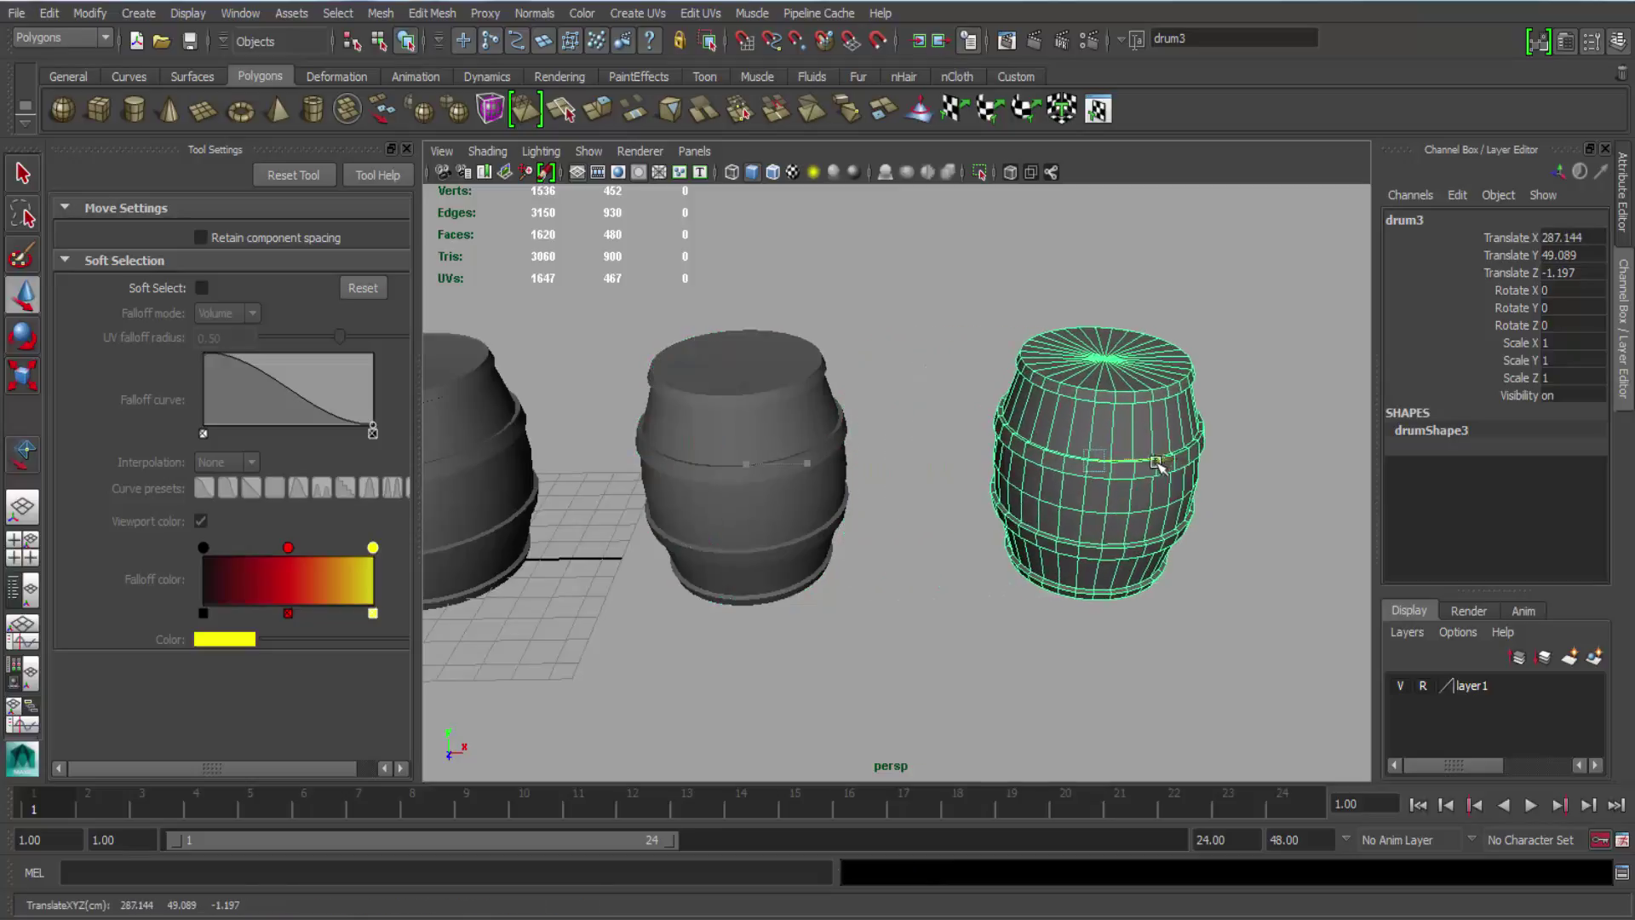
middle_click_drag(1150, 481, 972, 501, "alt")
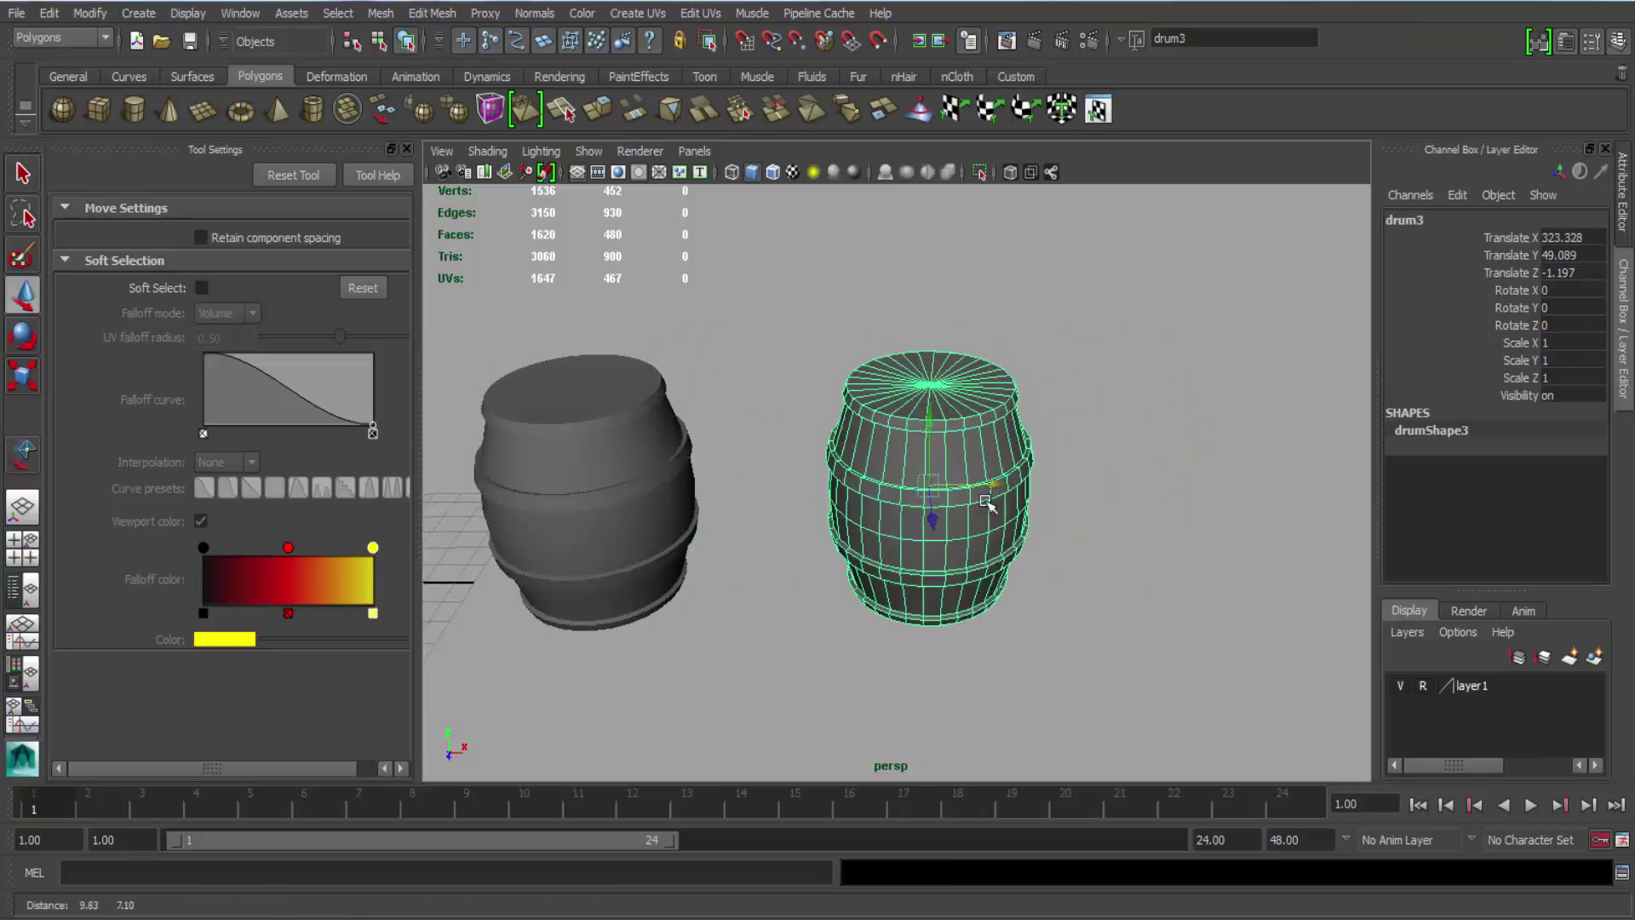
Switch the new duplicate to edge mode and delete every other vertical edge loop running across its caps and sides.
right_click_drag(919, 485, 948, 562, "alt")
left_click_drag(945, 750, 942, 676, "alt")
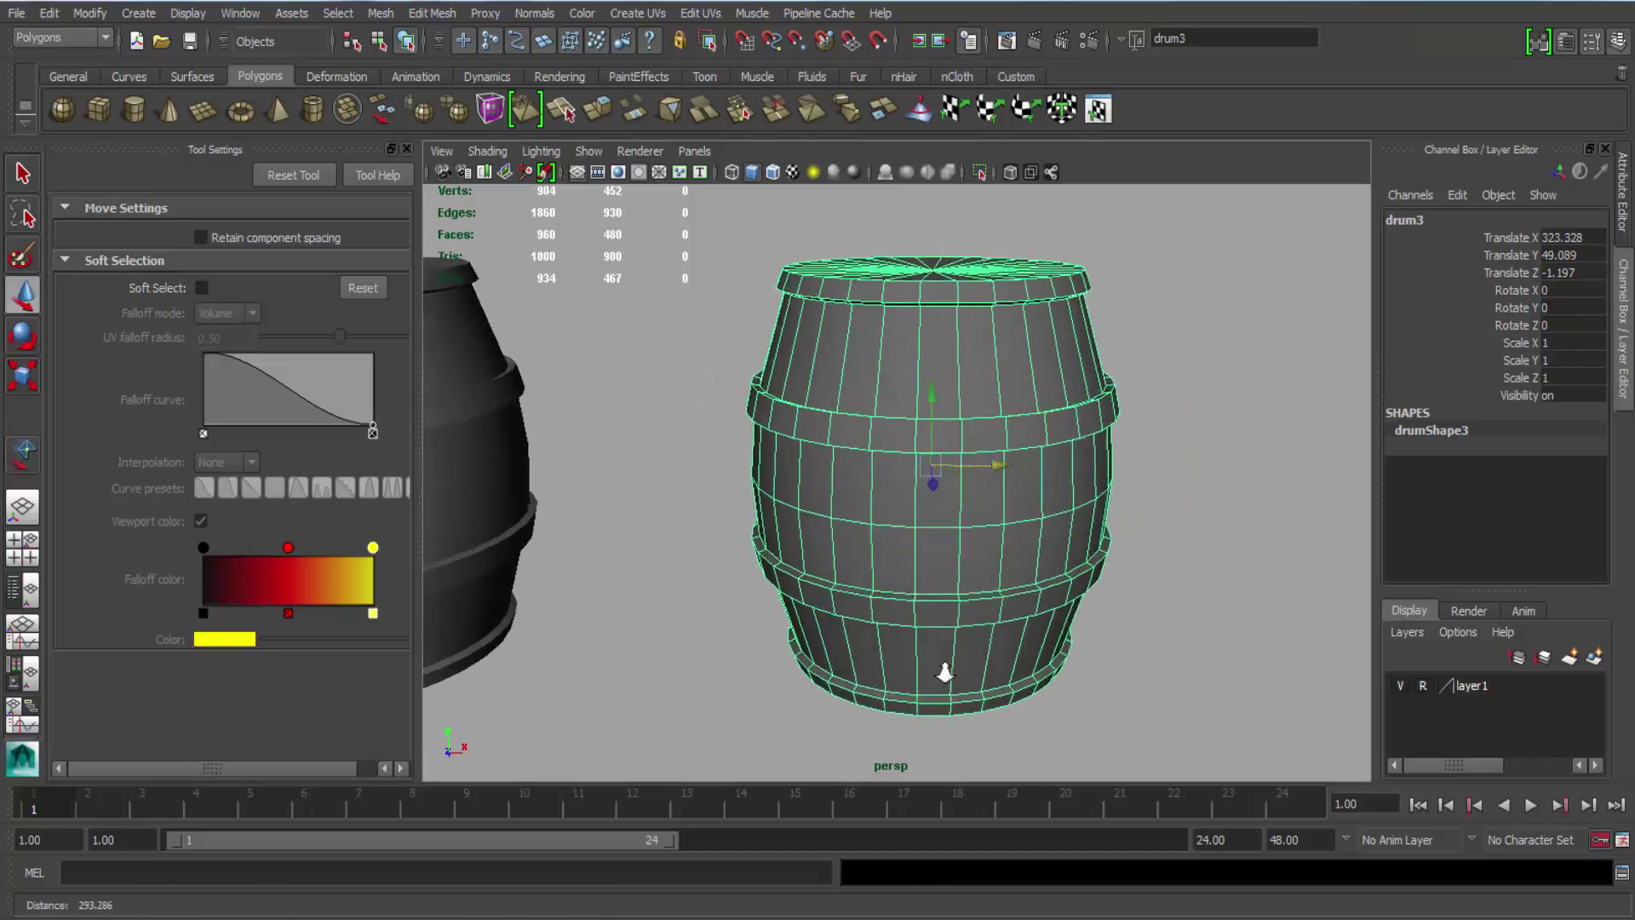
right_click_drag(843, 443, 877, 383, "alt")
left_click_drag(834, 426, 905, 479, "alt")
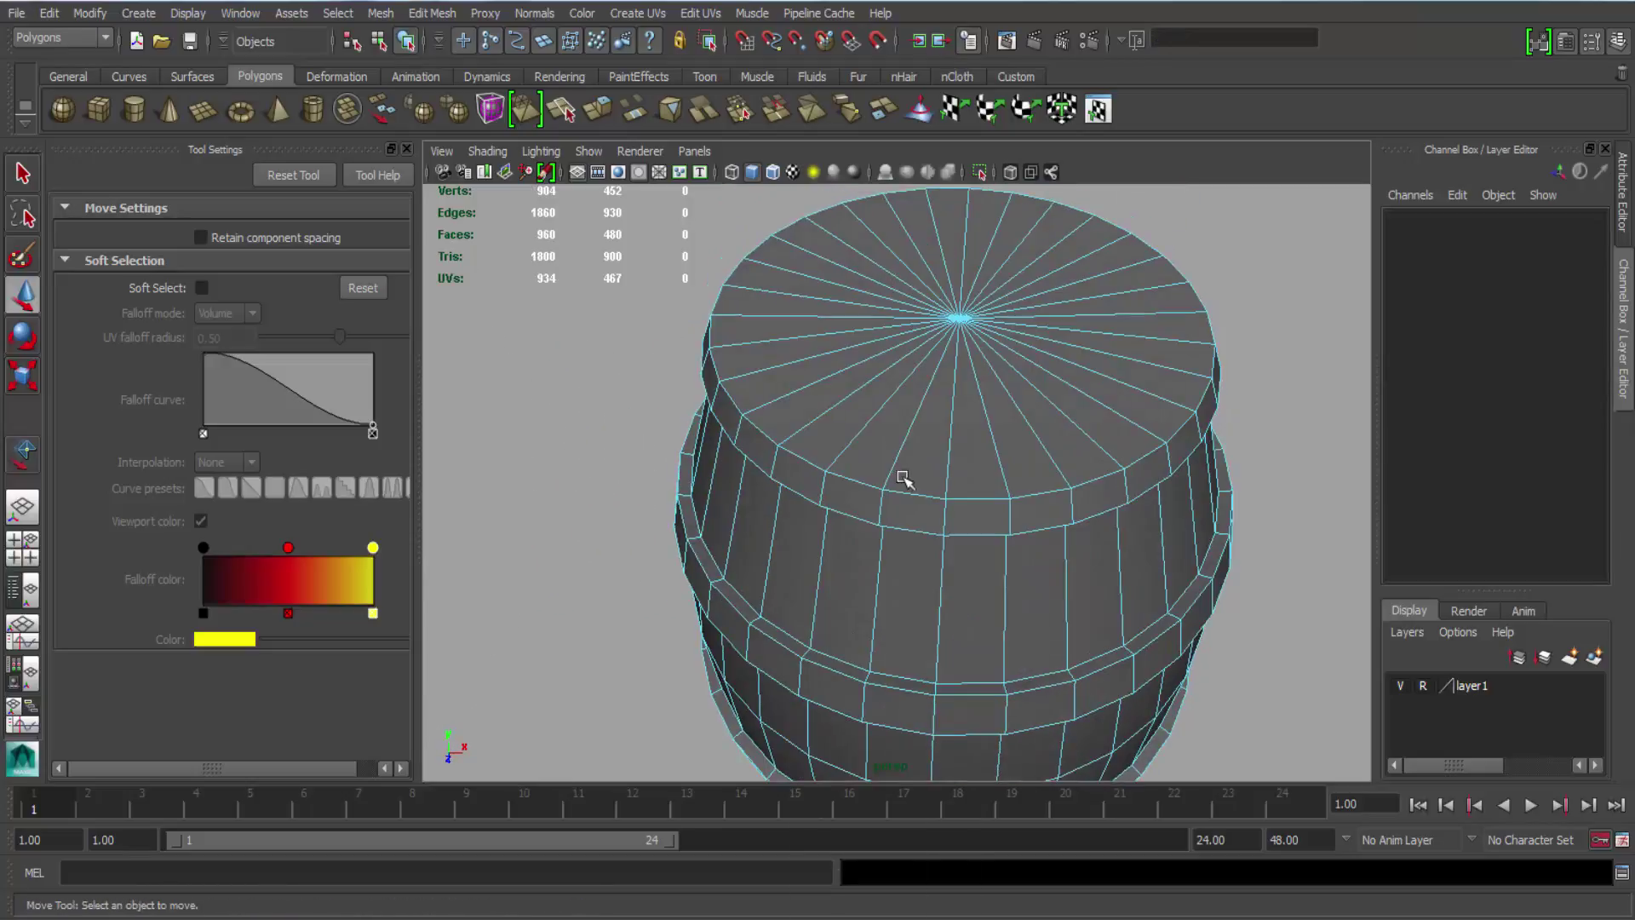
double_click(946, 519)
left_click_drag(982, 610, 952, 634, "alt")
double_click(994, 538, "shift")
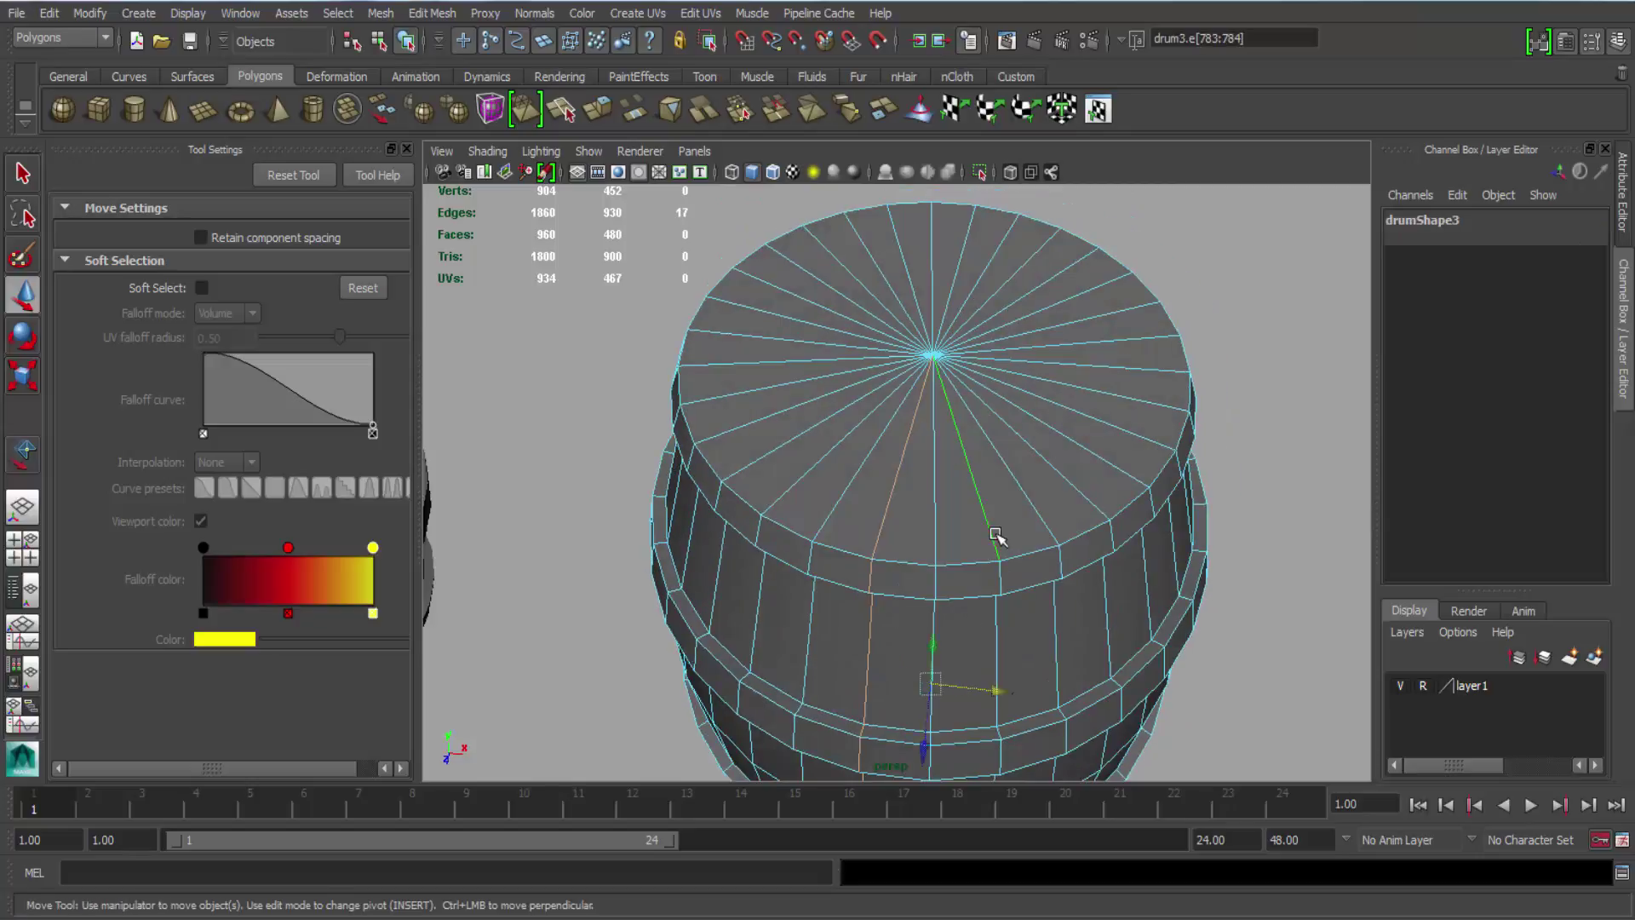
double_click(1114, 426, "shift")
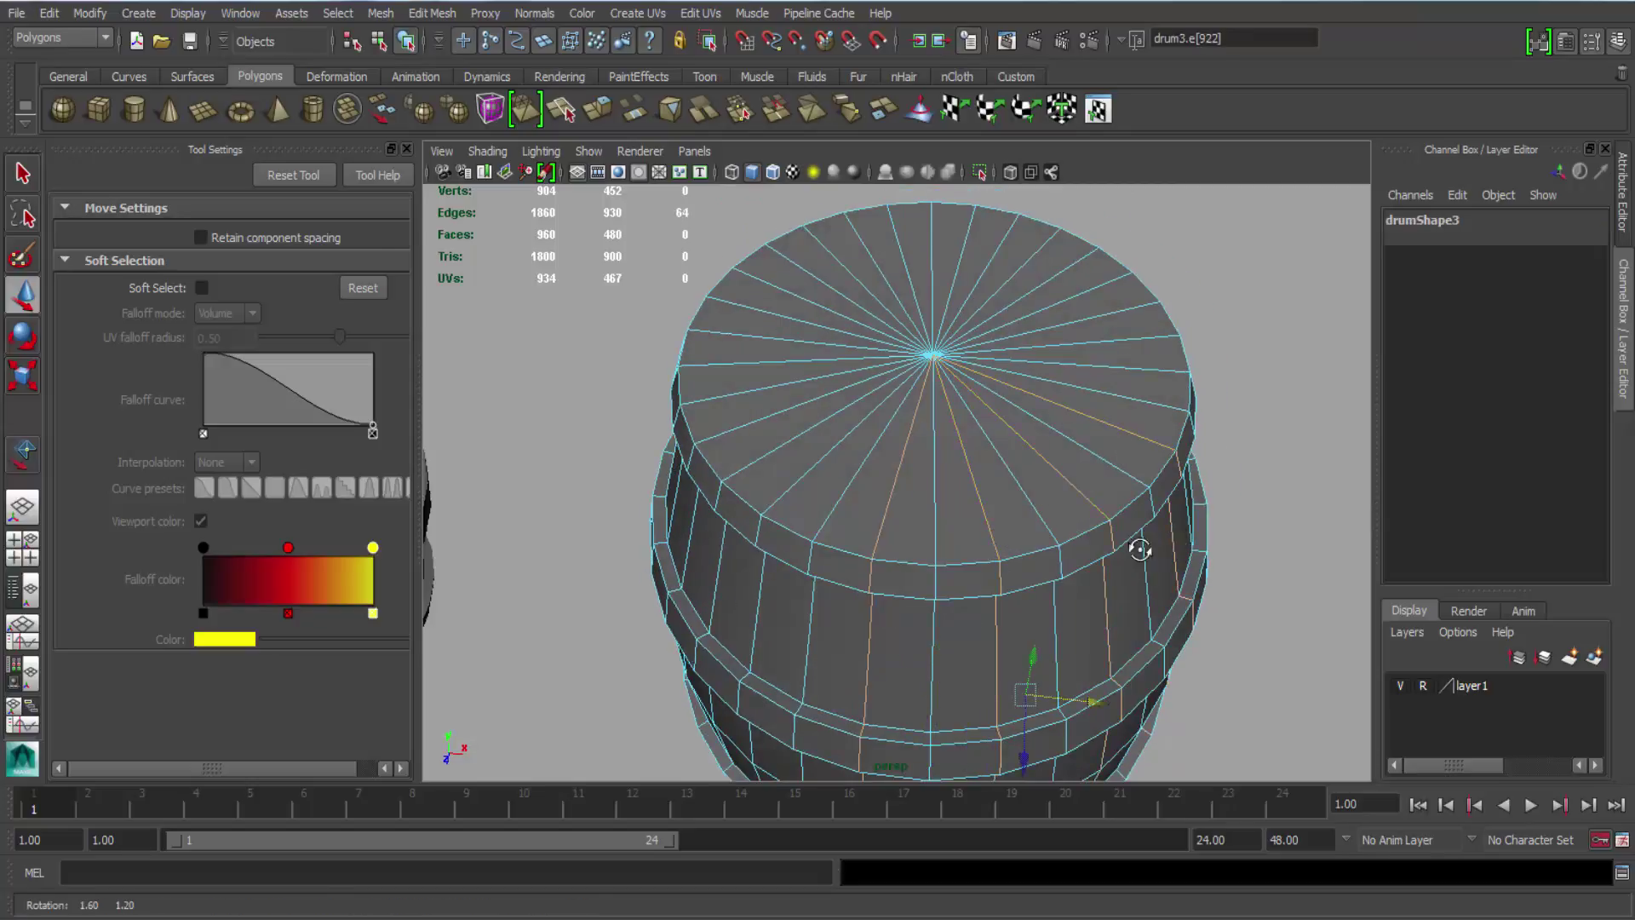
left_click_drag(1142, 548, 954, 598, "alt")
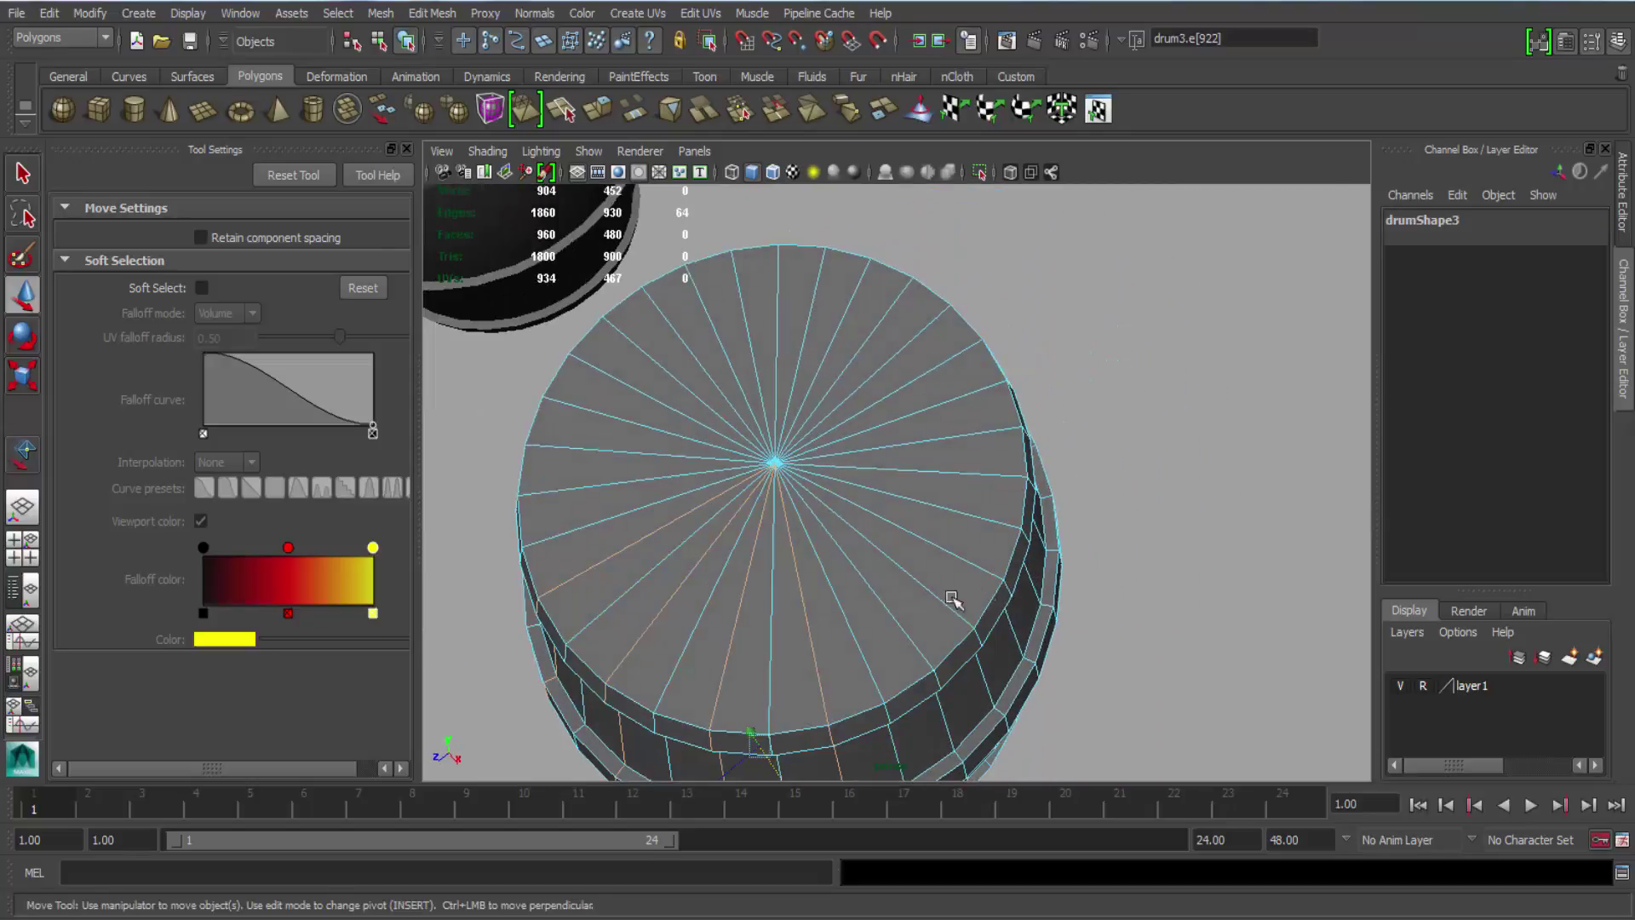
double_click(937, 544, "shift")
double_click(967, 473, "shift")
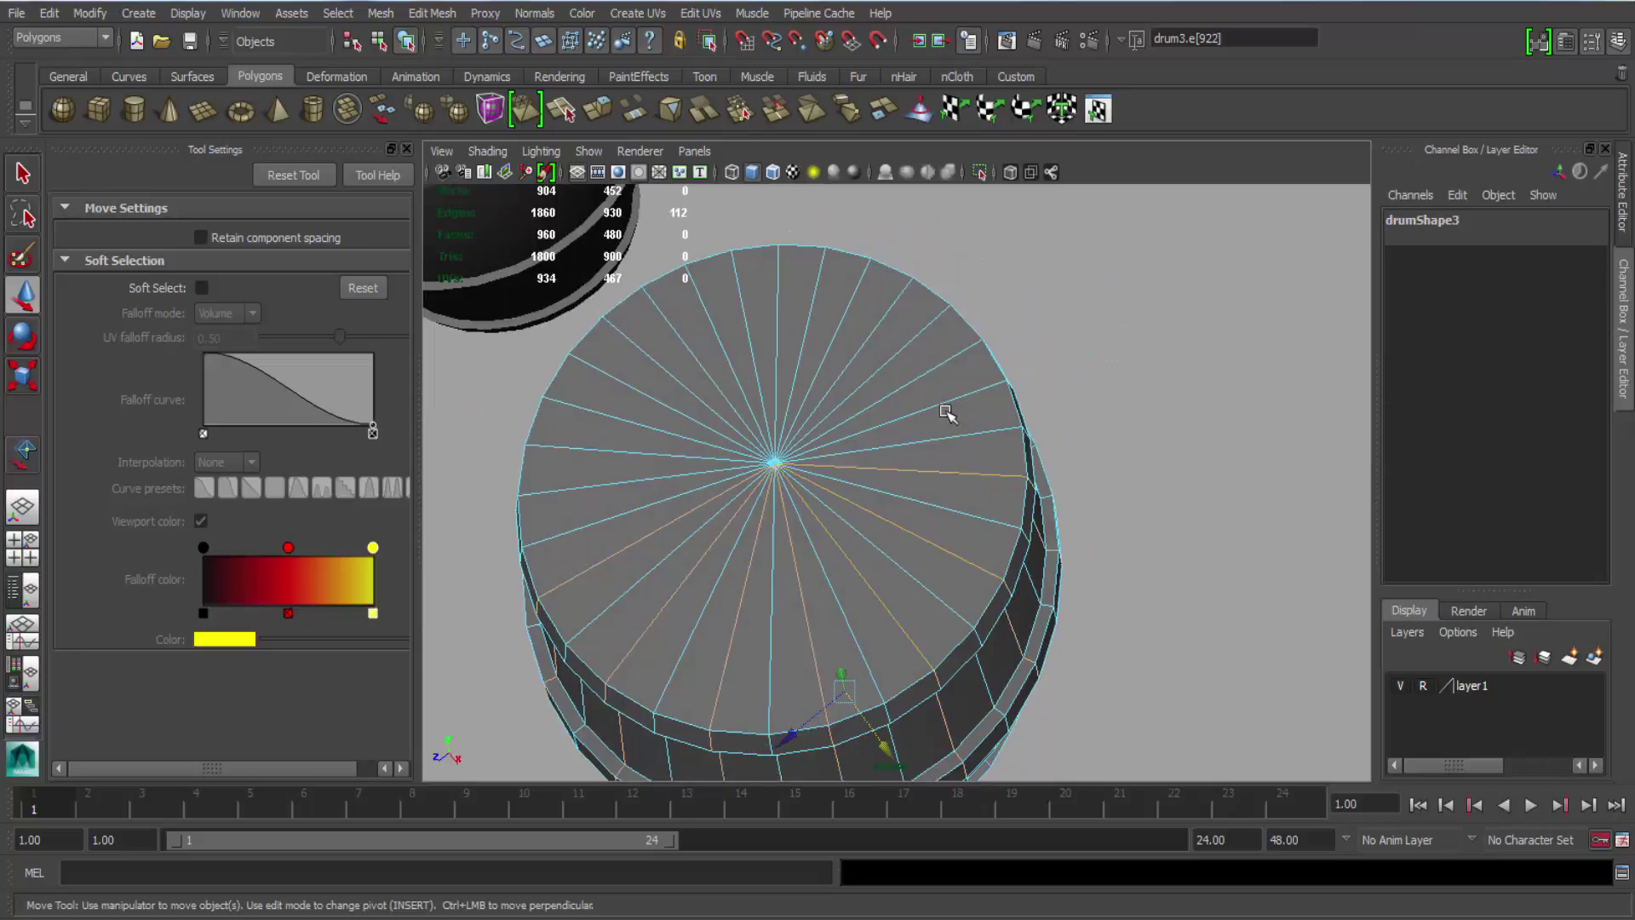
double_click(944, 406, "shift")
double_click(902, 348, "shift")
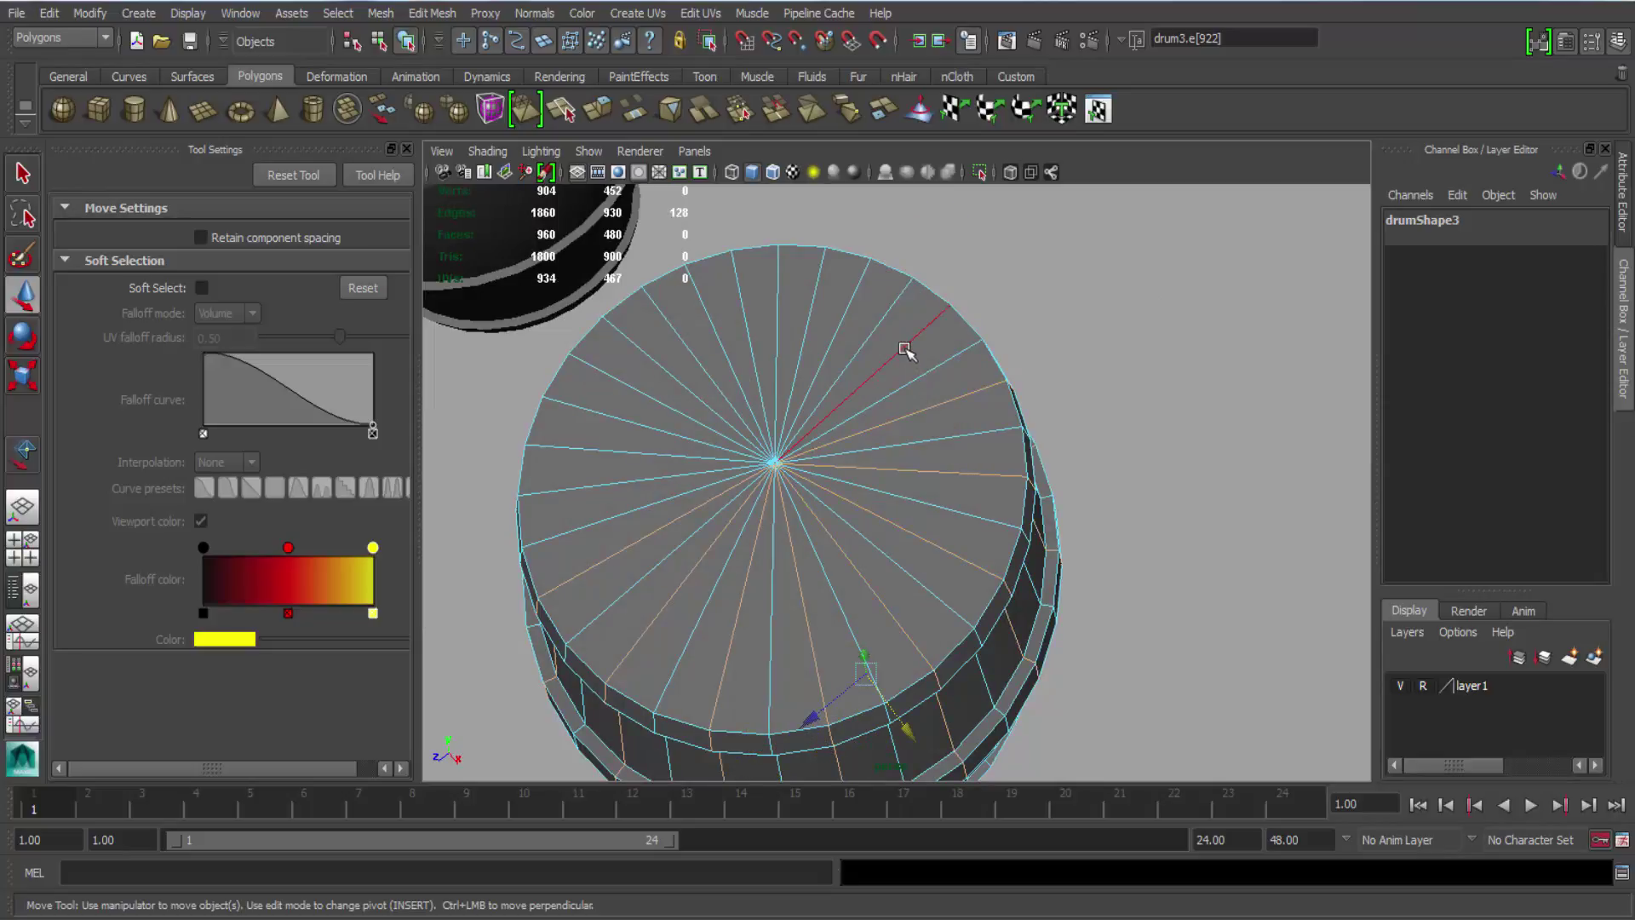
double_click(847, 317, "shift")
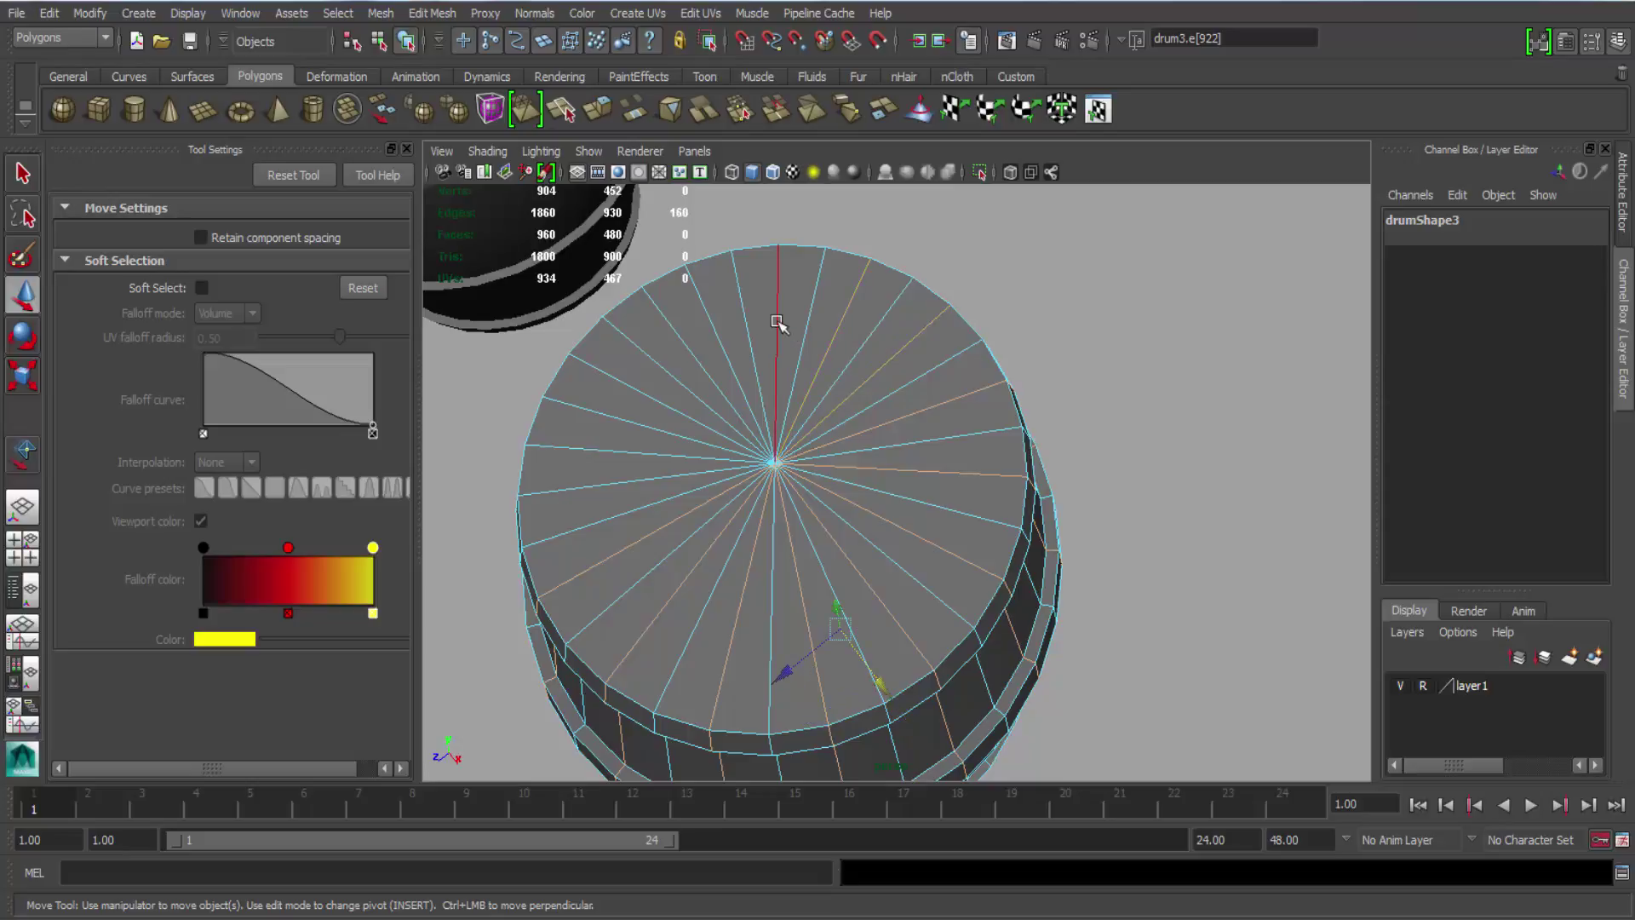
double_click(778, 321, "shift")
double_click(742, 341, "shift")
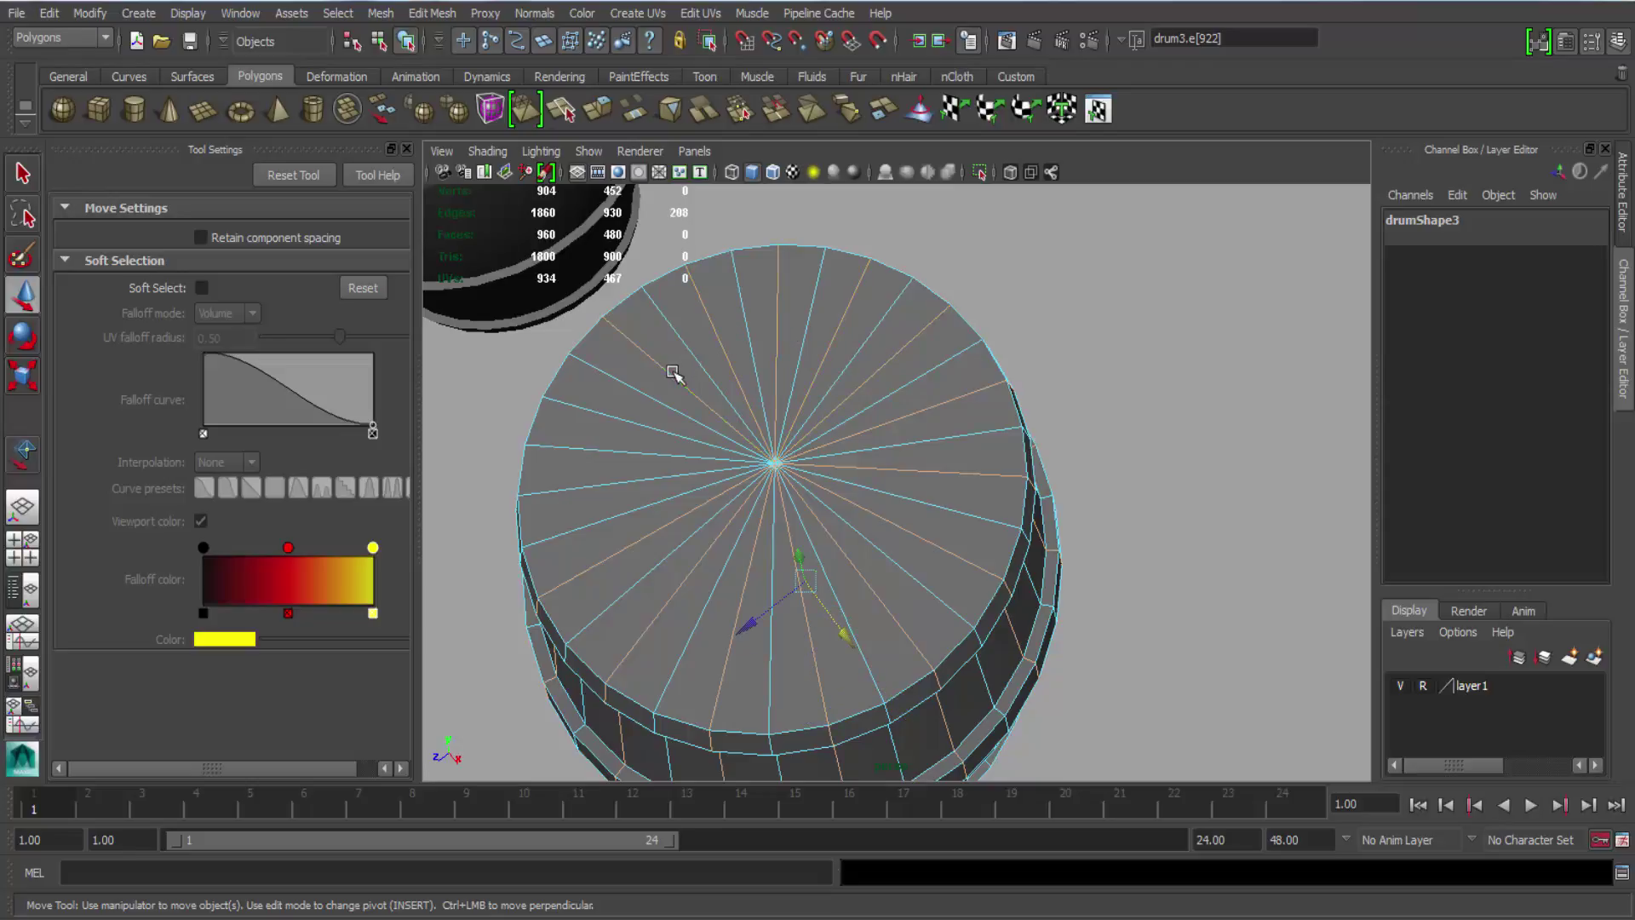
left_click(608, 485, "shift")
key("Delete")
Delete the third drum's horizontal edge loop midway between the two middle hoops and return it to object mode.
mouse_move(832, 602)
left_mouse_down("alt")
mouse_move(851, 628)
mouse_move(811, 540)
mouse_move(567, 550)
mouse_move(835, 570)
mouse_move(860, 591)
left_mouse_up("alt")
scroll(860, 591, "up", 3)
left_click(857, 559)
key("Delete")
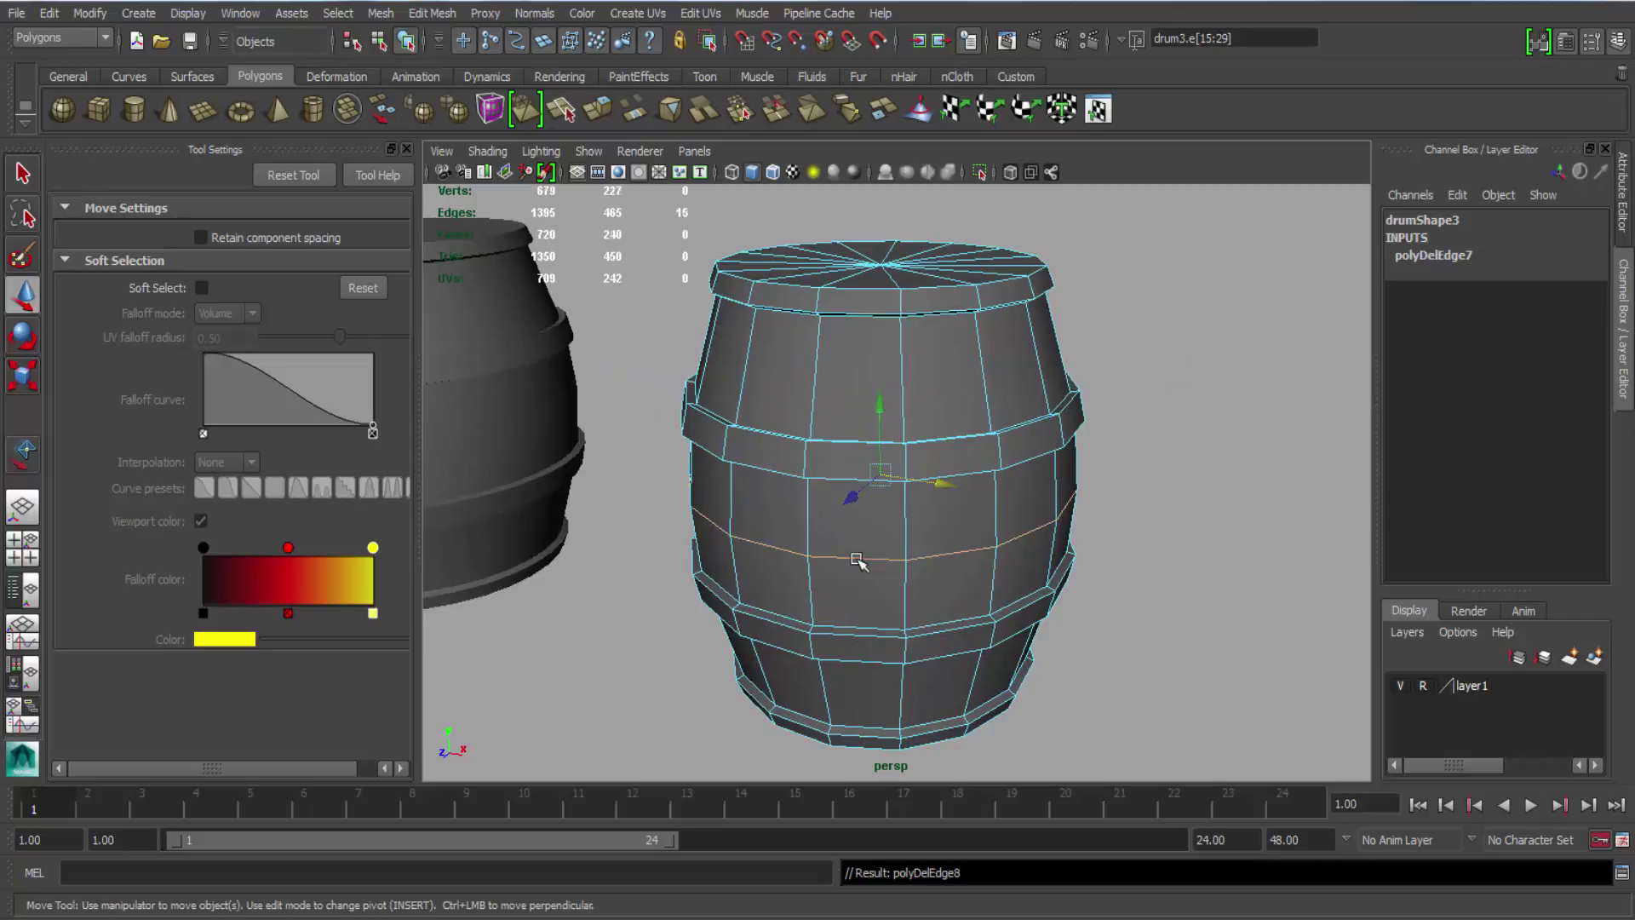
left_click_drag(741, 558, 876, 474, "alt")
right_click_drag(921, 464, 1054, 349)
Examine the silhouettes of all three drums from far away.
left_click_drag(898, 707, 883, 636, "alt")
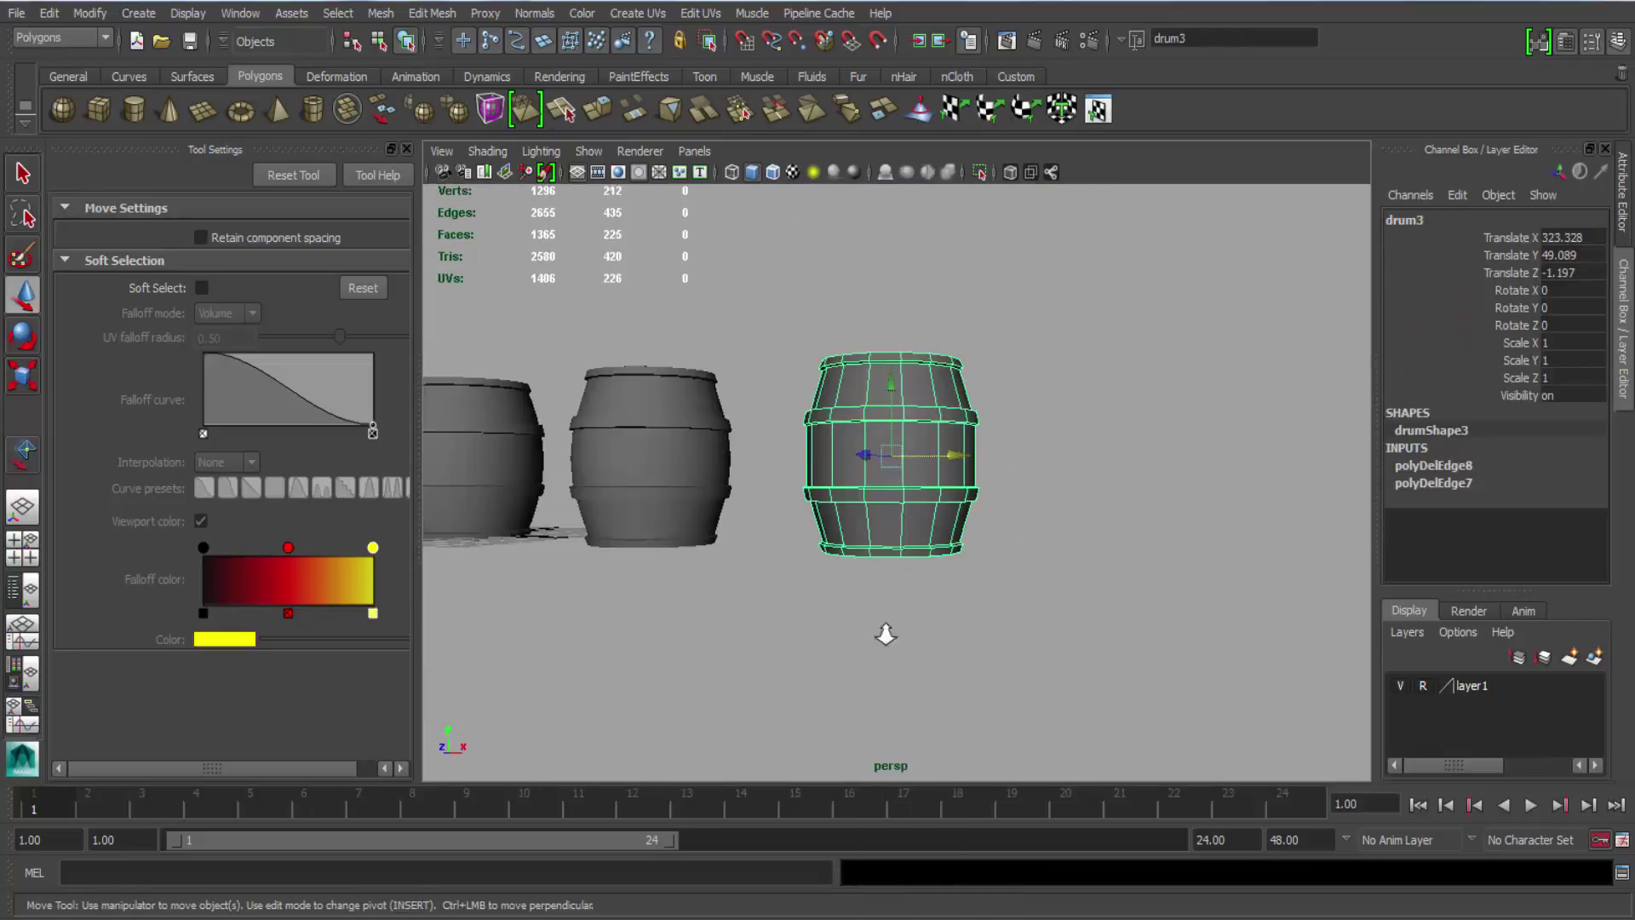
right_click_drag(883, 635, 869, 587, "alt")
left_click_drag(869, 587, 872, 614, "alt")
right_click_drag(871, 614, 766, 383, "alt")
right_click_drag(880, 656, 719, 383, "alt")
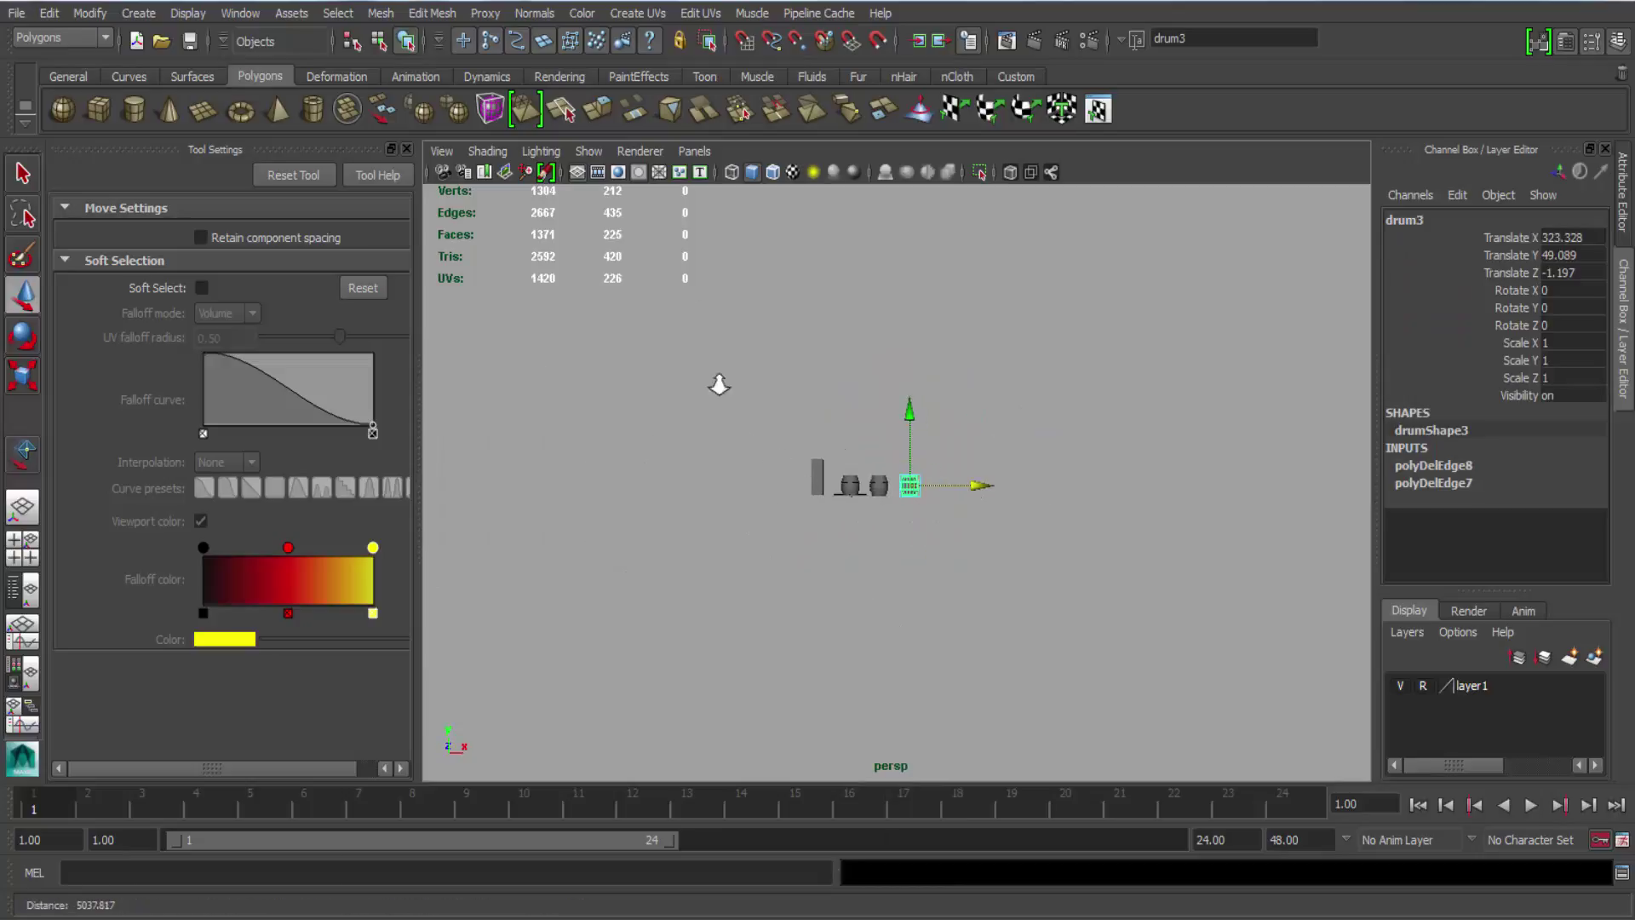
mouse_move(860, 630)
right_mouse_down("alt")
mouse_move(767, 380)
mouse_move(814, 602)
right_mouse_up("alt")
scroll(930, 664, "up", 5)
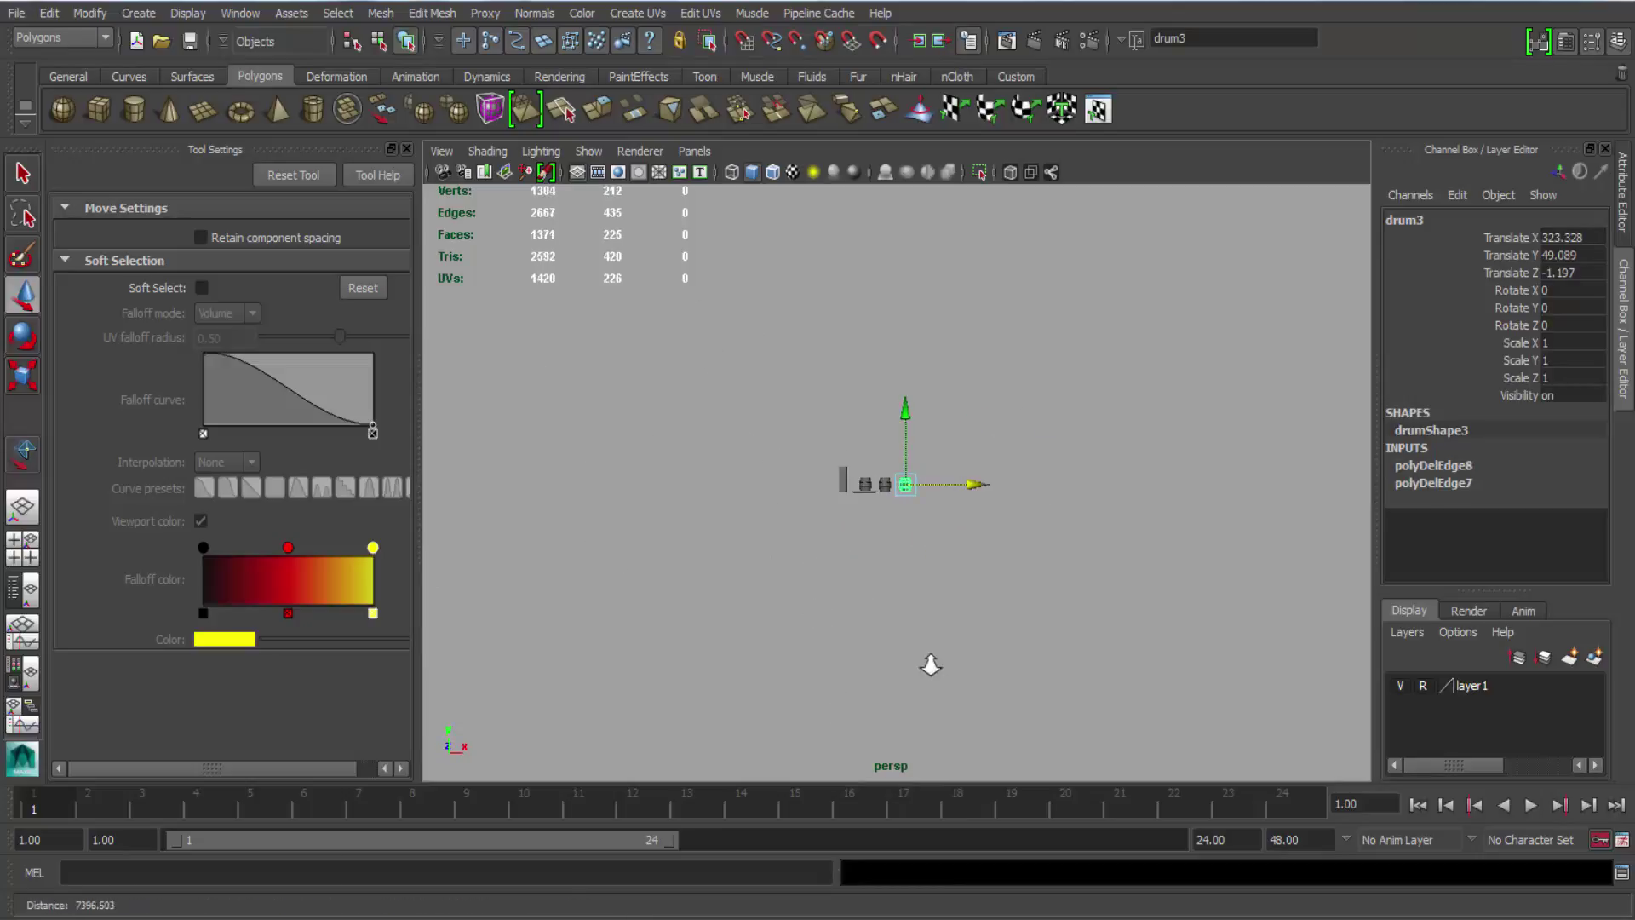
left_click(778, 575)
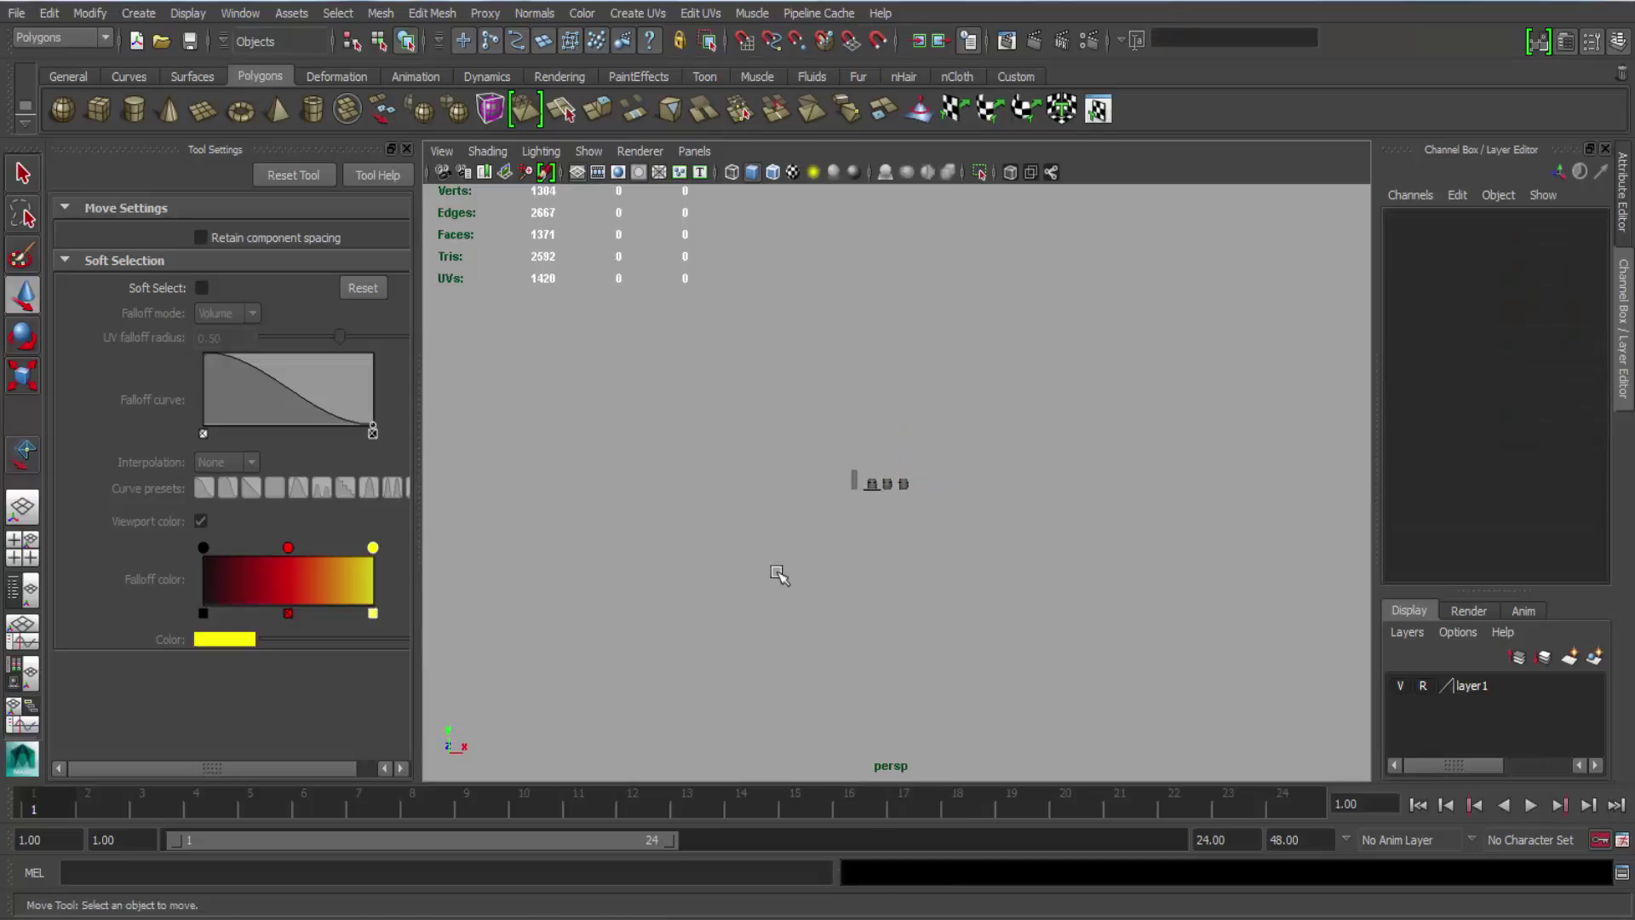
left_click_drag(866, 579, 867, 578)
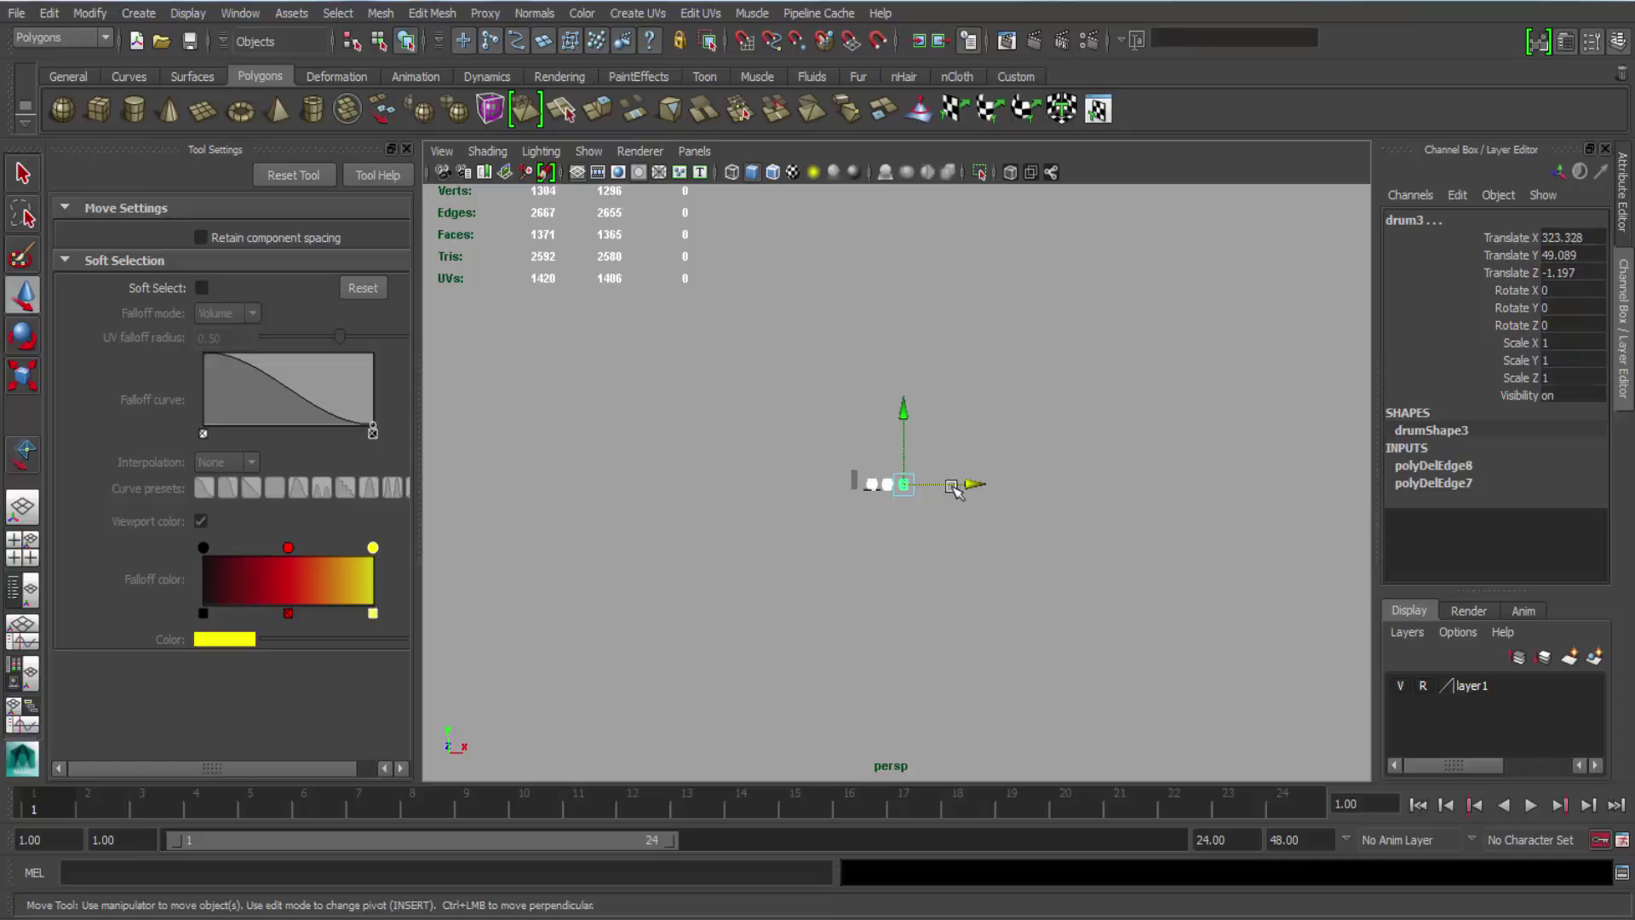
left_click(877, 521)
left_click(870, 482)
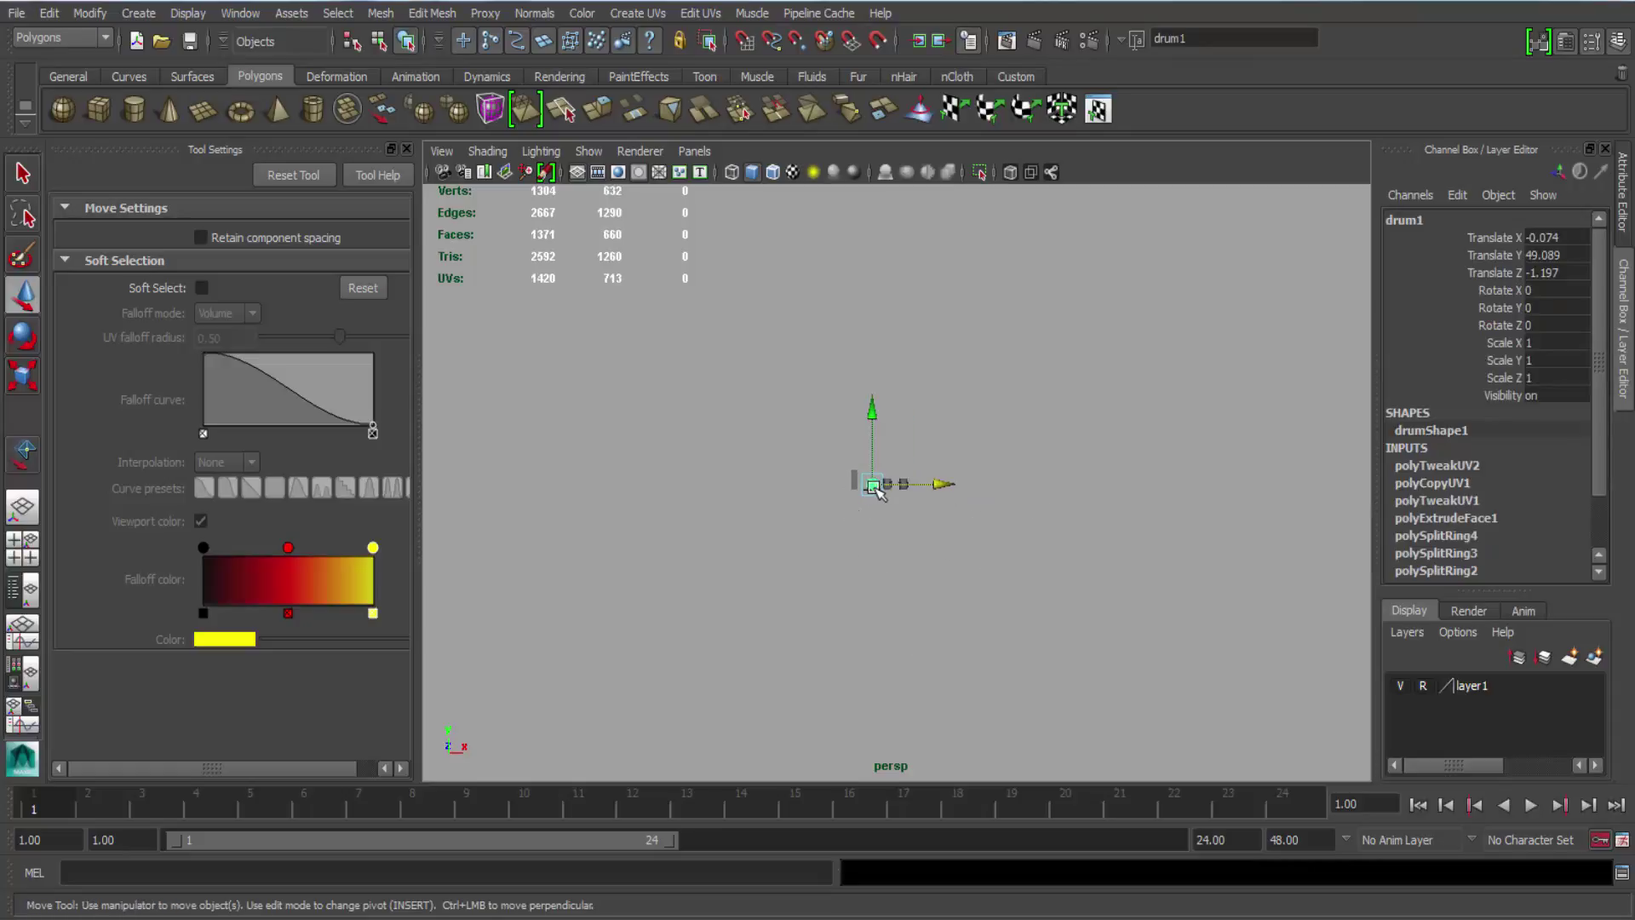
left_click(878, 507)
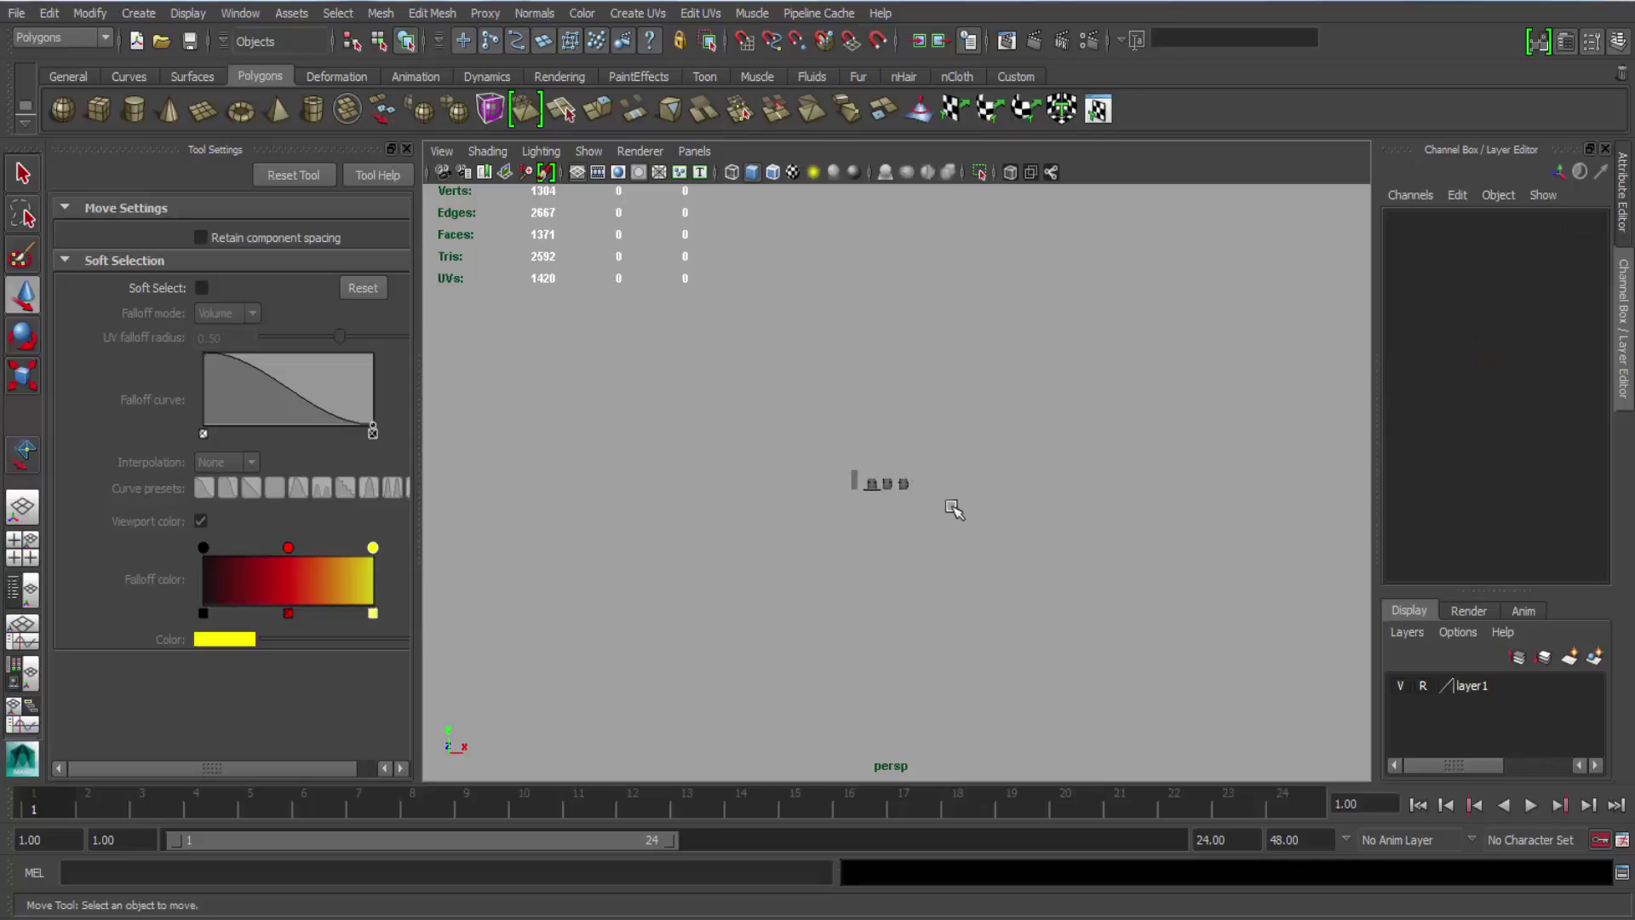
Select the original drum and examine its wireframe and polygon counts up close.
right_click_drag(1015, 637, 1188, 711, "alt")
left_click_drag(1064, 569, 1038, 576, "alt")
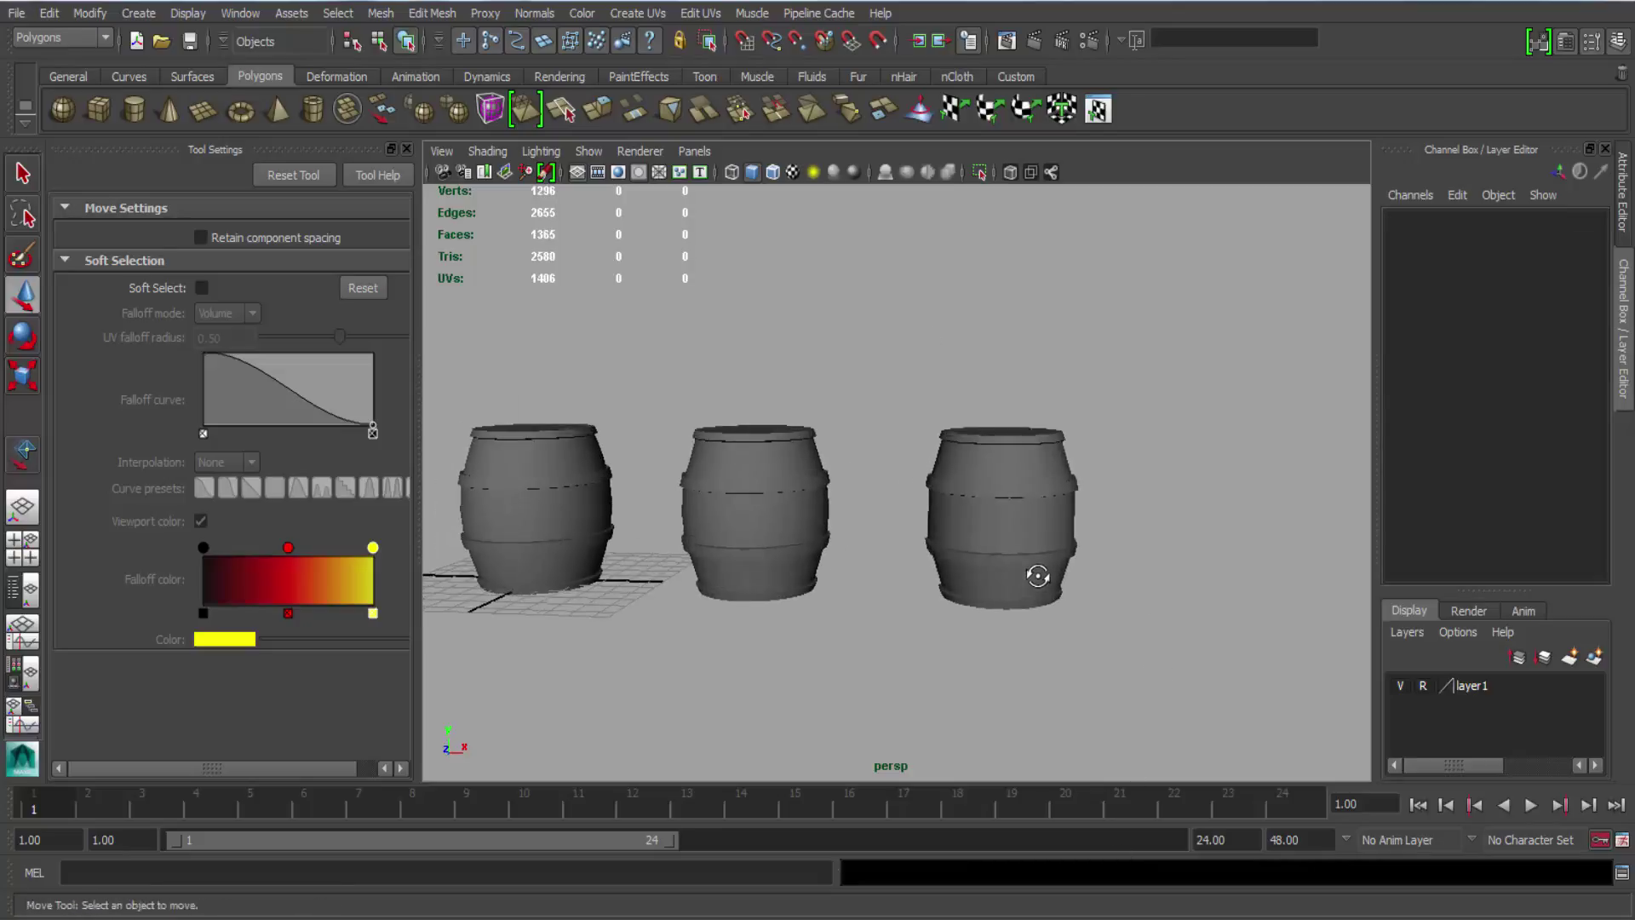
right_click_drag(1038, 575, 894, 525, "alt")
left_click_drag(894, 526, 913, 587, "alt")
left_click(498, 518)
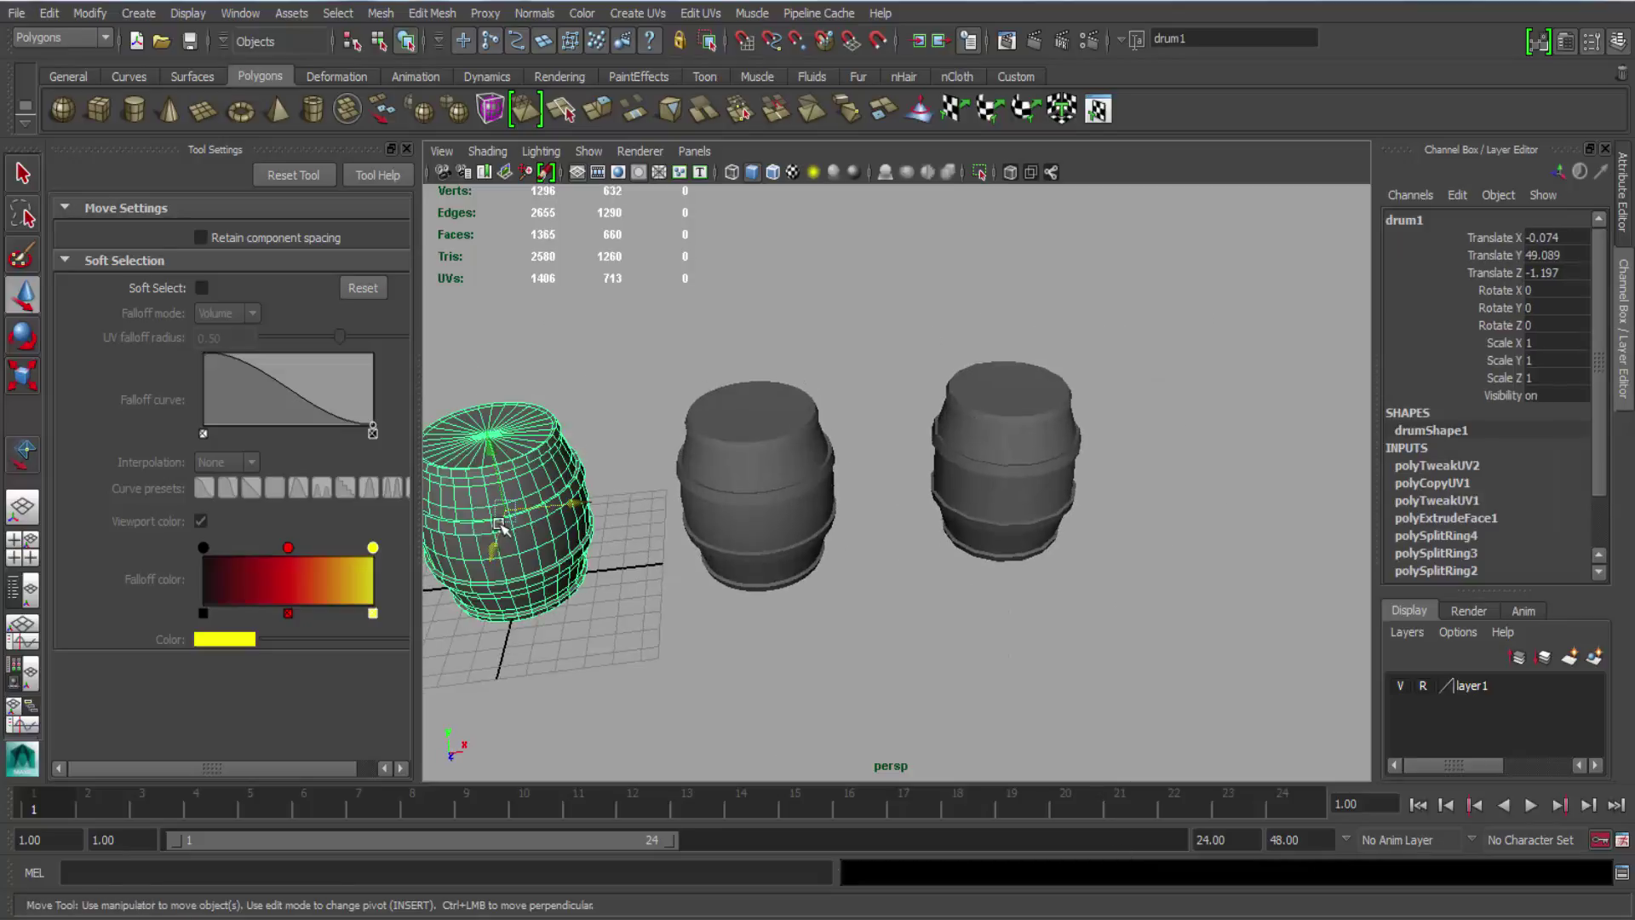
middle_click_drag(501, 524, 755, 540, "alt")
right_click_drag(756, 540, 825, 687, "alt")
left_click_drag(825, 686, 766, 613, "alt")
right_click_drag(766, 613, 766, 565, "alt")
left_click_drag(767, 565, 756, 579, "alt")
right_click_drag(756, 579, 765, 685, "alt")
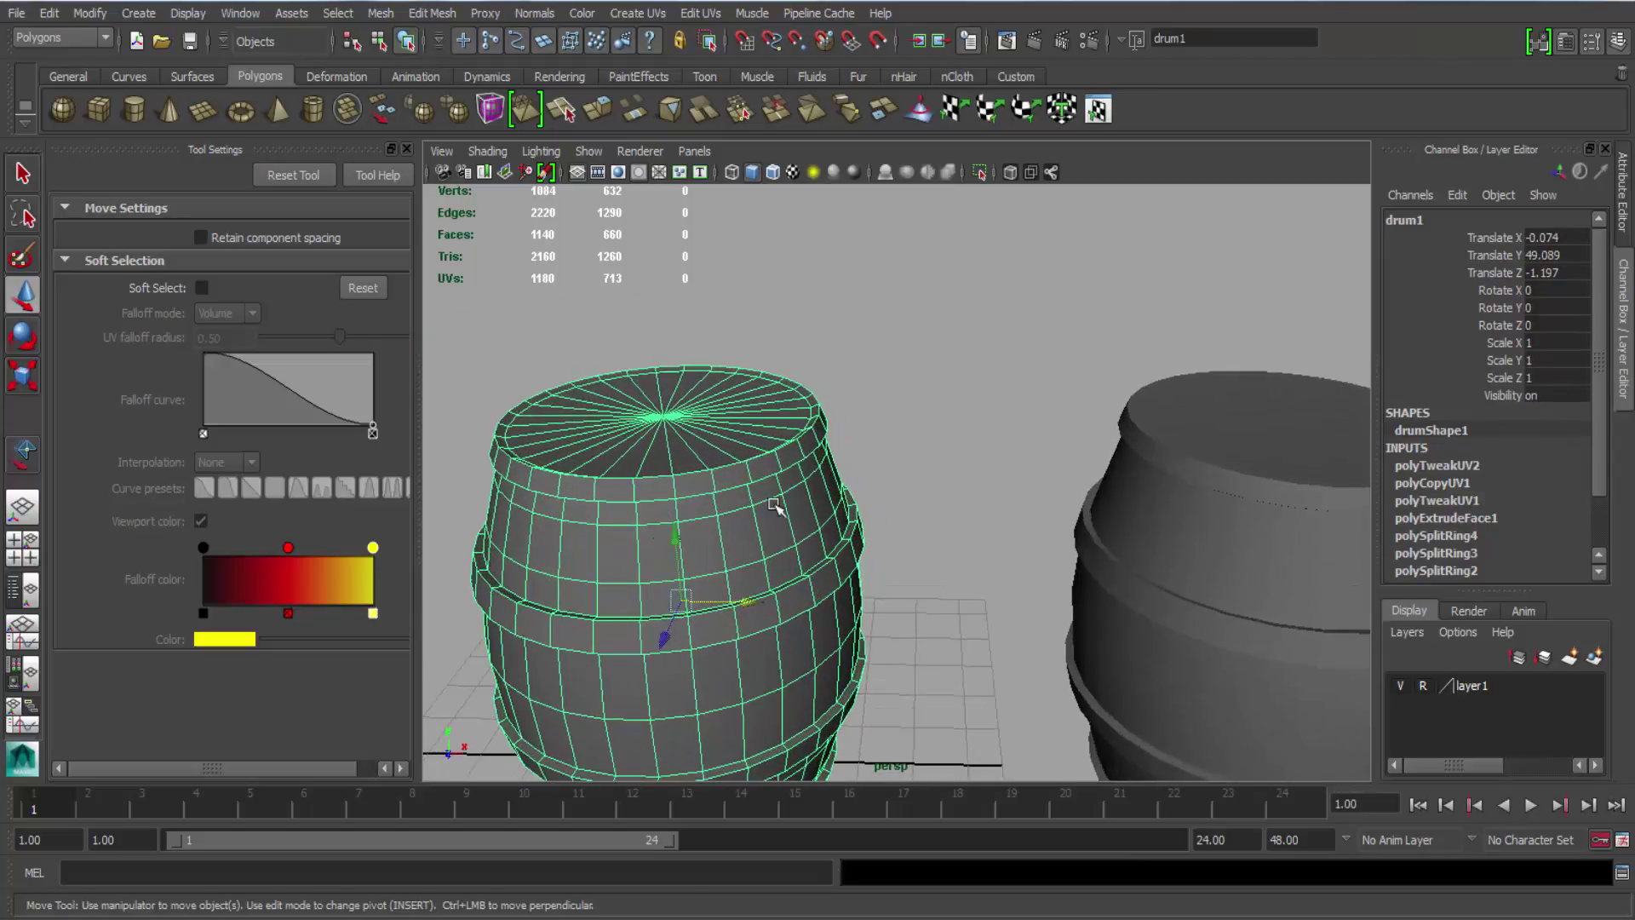
middle_click_drag(715, 536, 734, 516, "alt")
right_click_drag(742, 538, 746, 511, "alt")
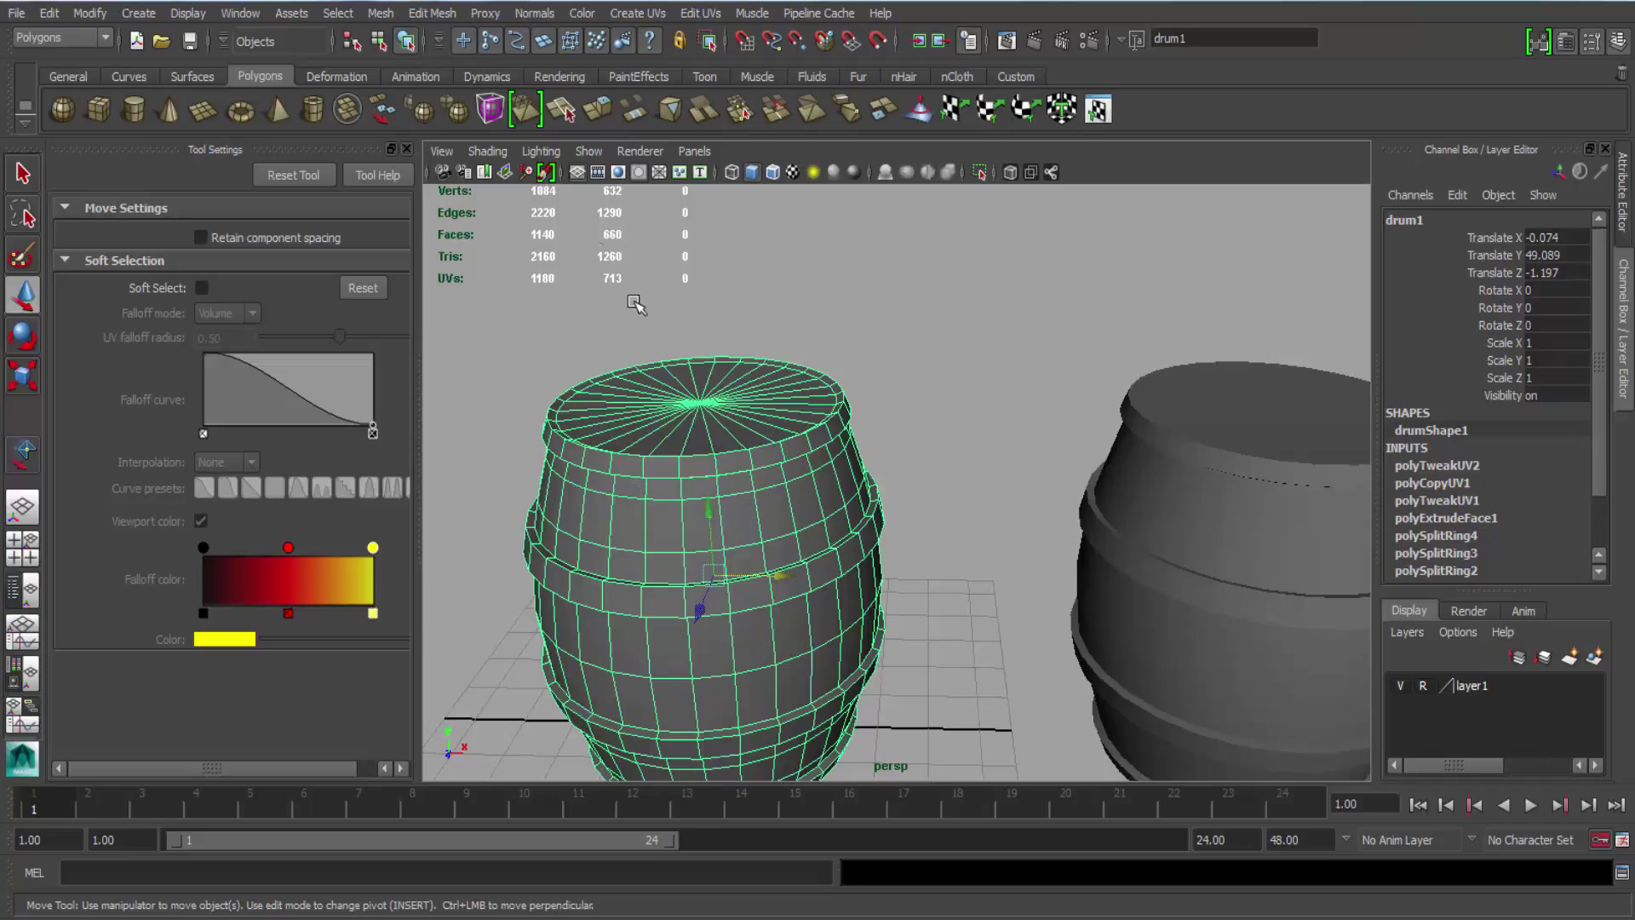
Select the middle drum and examine its wireframe and polygon counts.
middle_click_drag(842, 532, 545, 516, "alt")
scroll(771, 458, "down", 3)
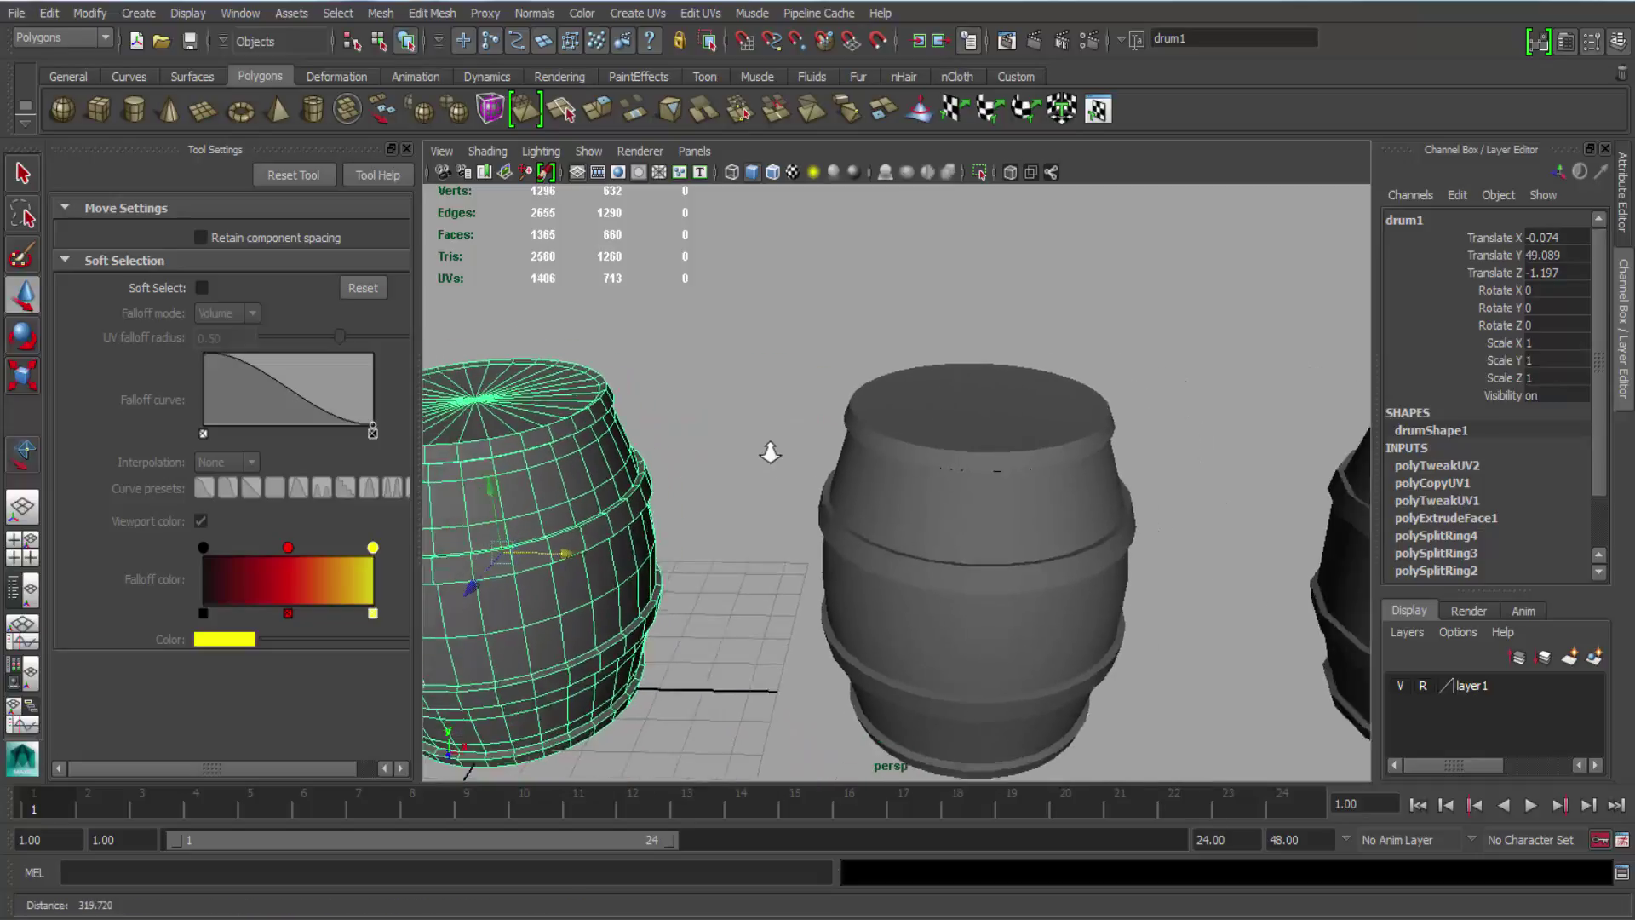
left_click(929, 505)
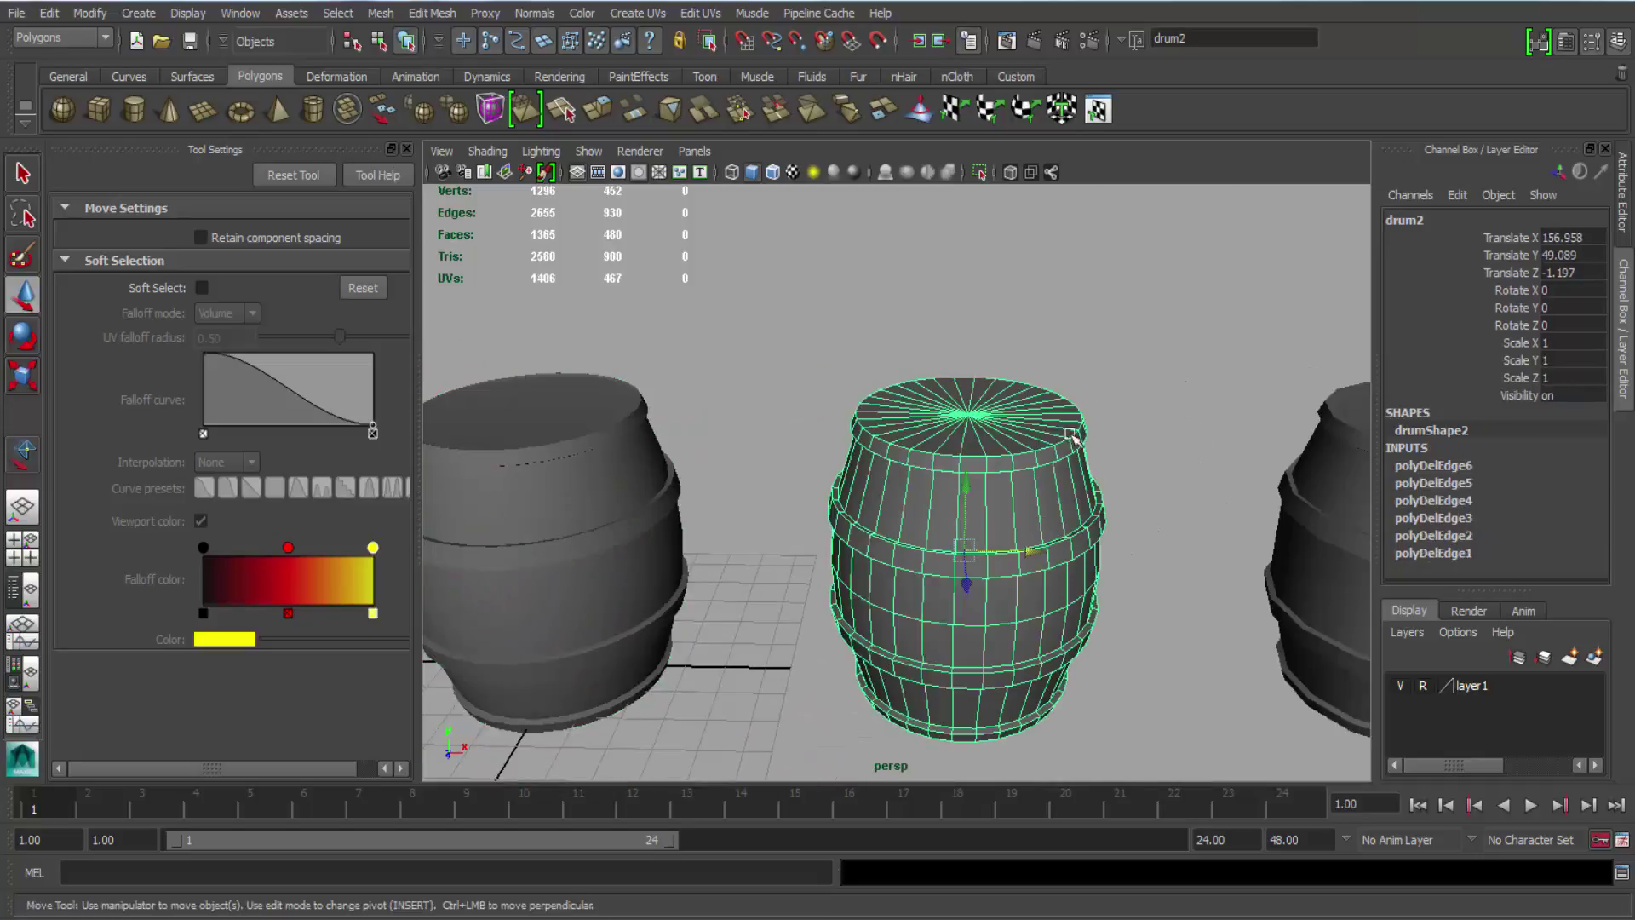
mouse_move(1069, 434)
right_mouse_down("alt")
mouse_move(1088, 537)
mouse_move(1059, 452)
right_mouse_up("alt")
middle_click_drag(1058, 452, 1007, 417, "alt")
right_click_drag(1008, 451, 969, 501, "alt")
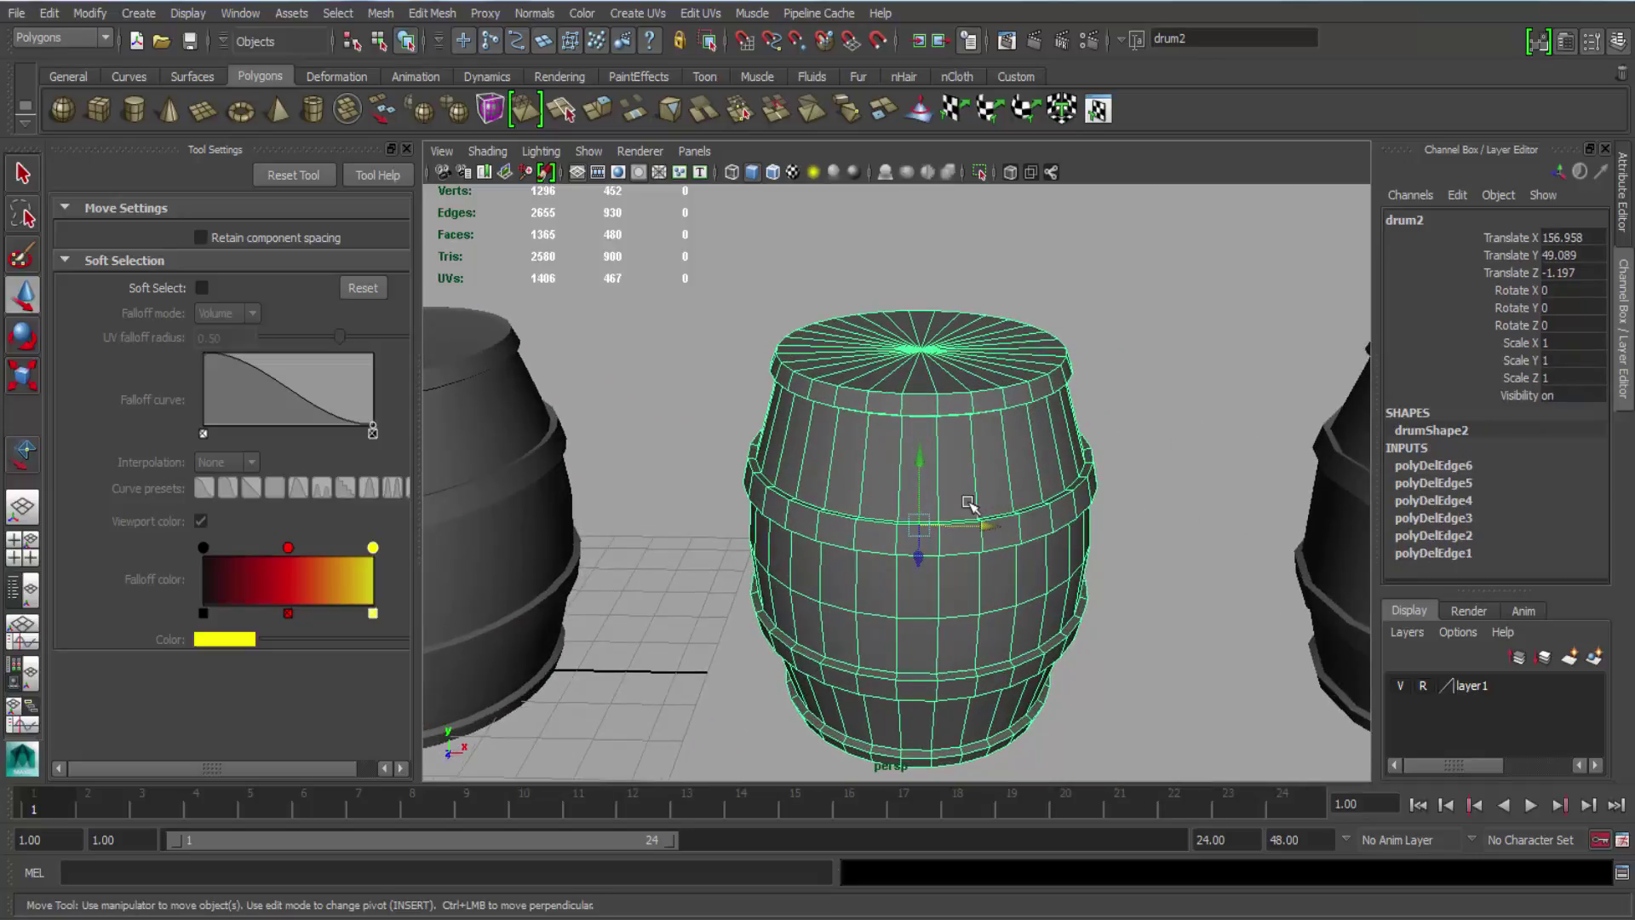
left_click_drag(968, 503, 992, 368, "alt")
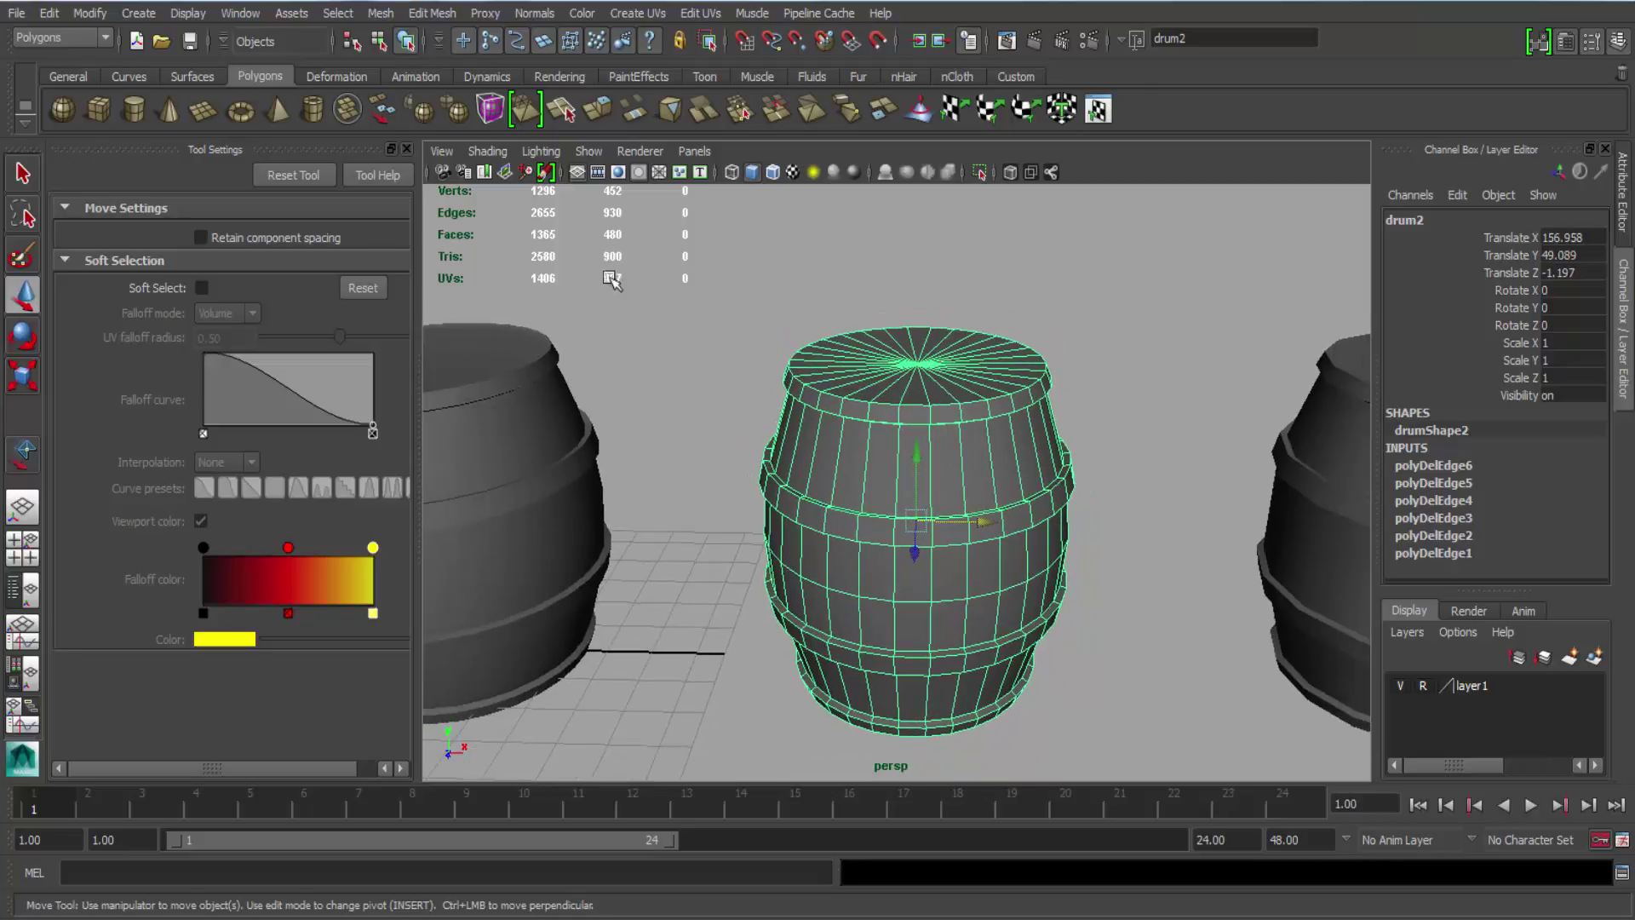
Select the third drum and examine its reduced wireframe and polygon counts.
middle_click_drag(1110, 498, 867, 434, "alt")
left_click(1050, 502)
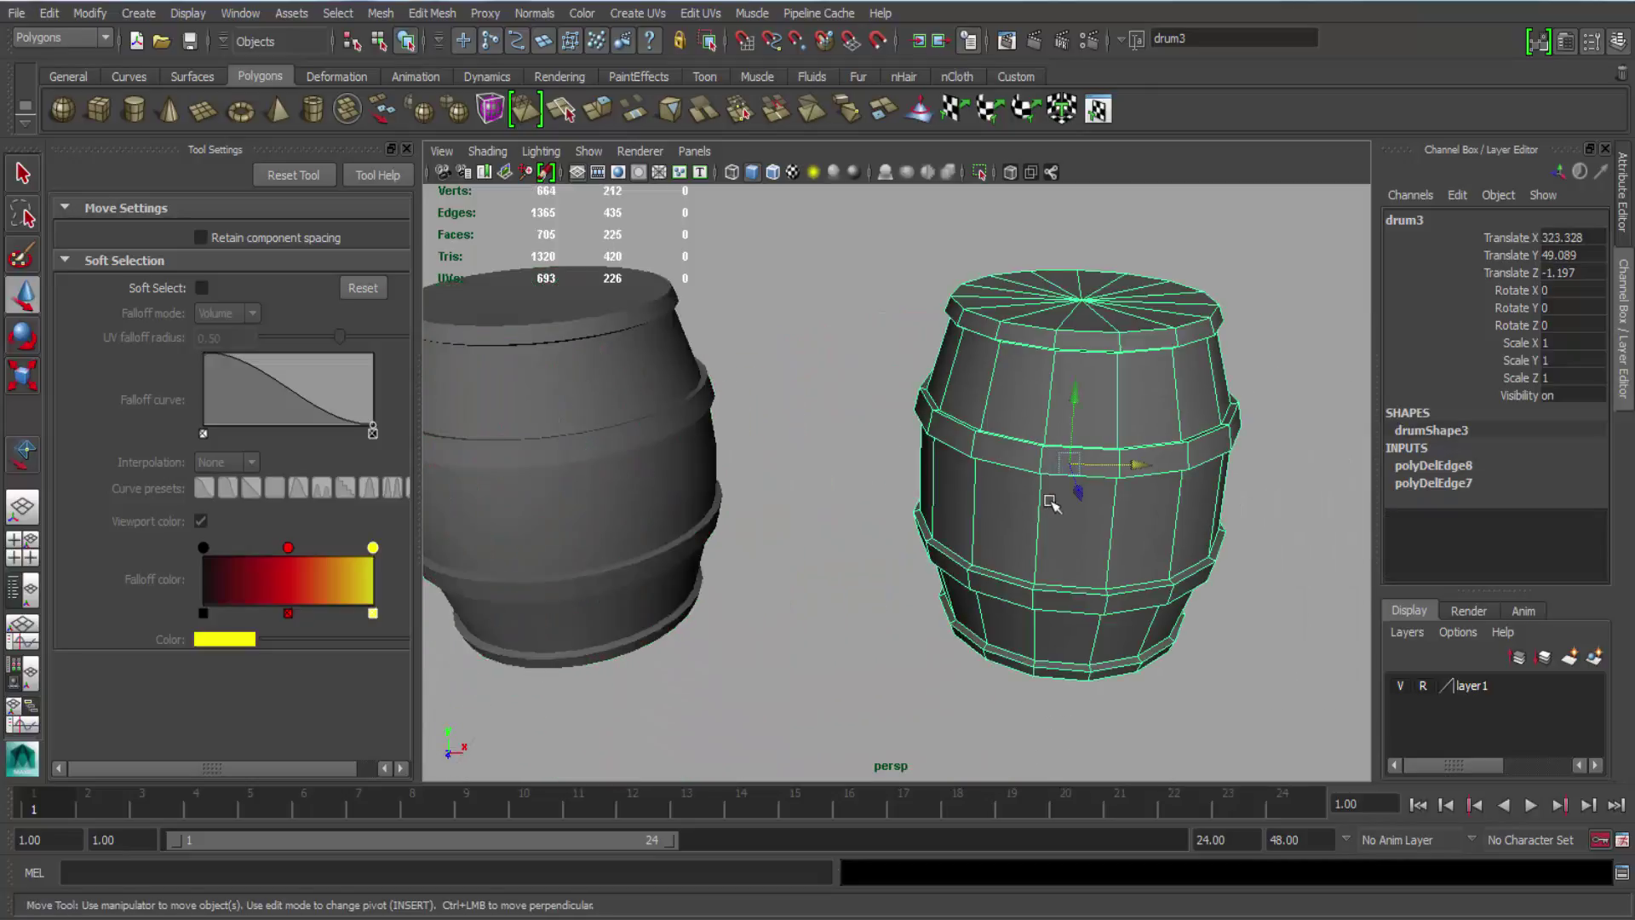
left_click_drag(1050, 502, 991, 478, "alt")
scroll(991, 478, "up", 2)
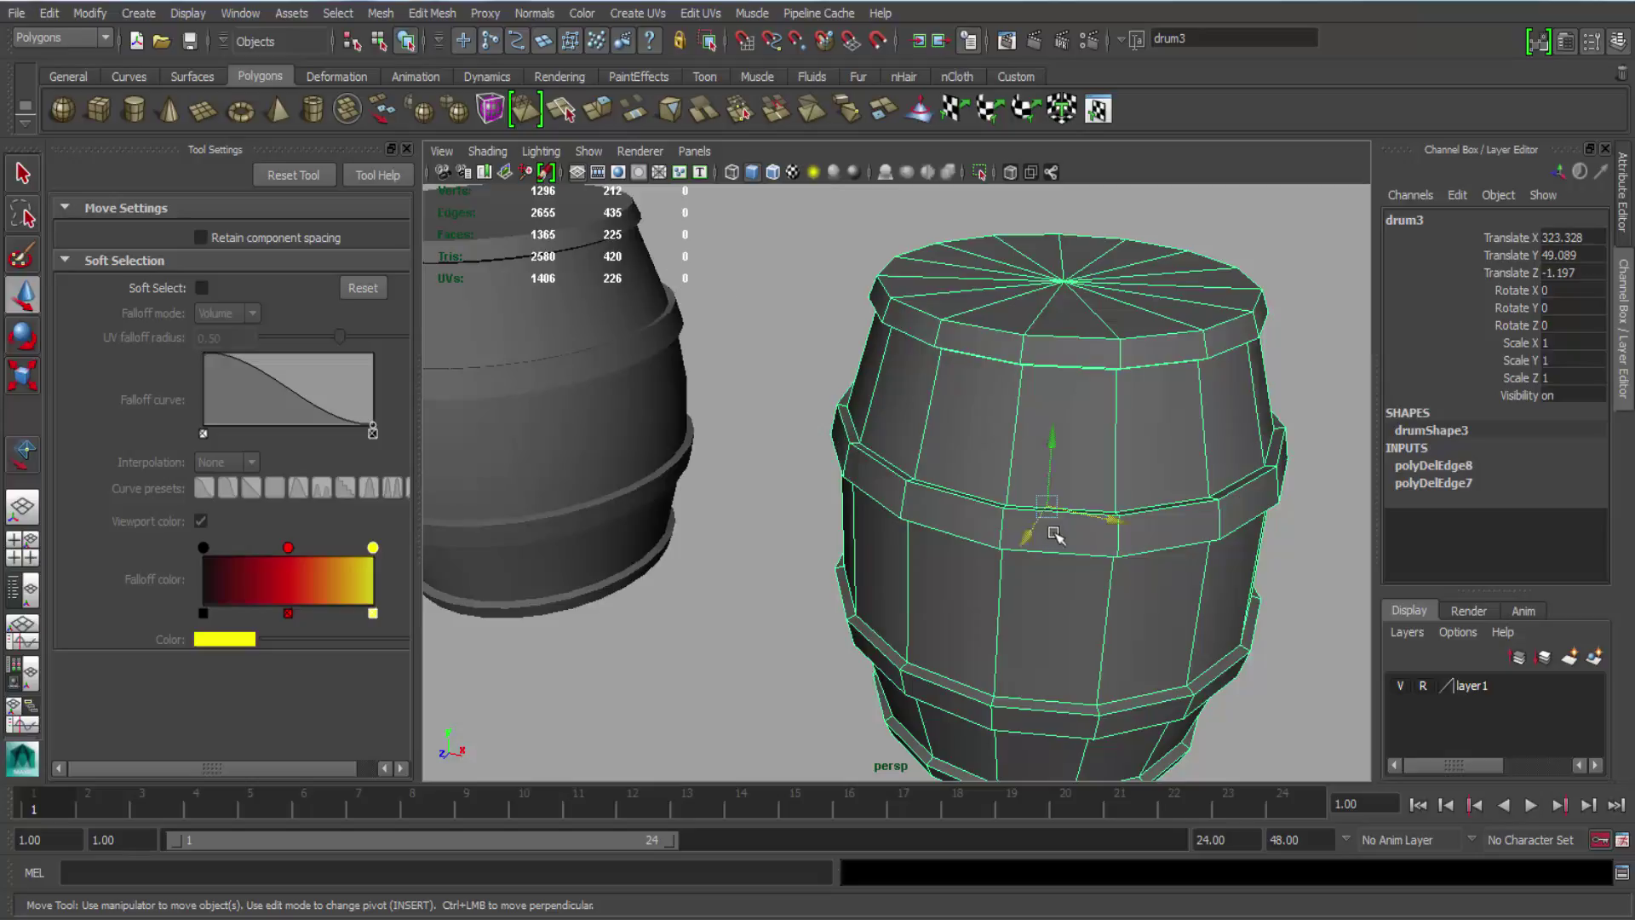
right_click_drag(1056, 535, 905, 449, "alt")
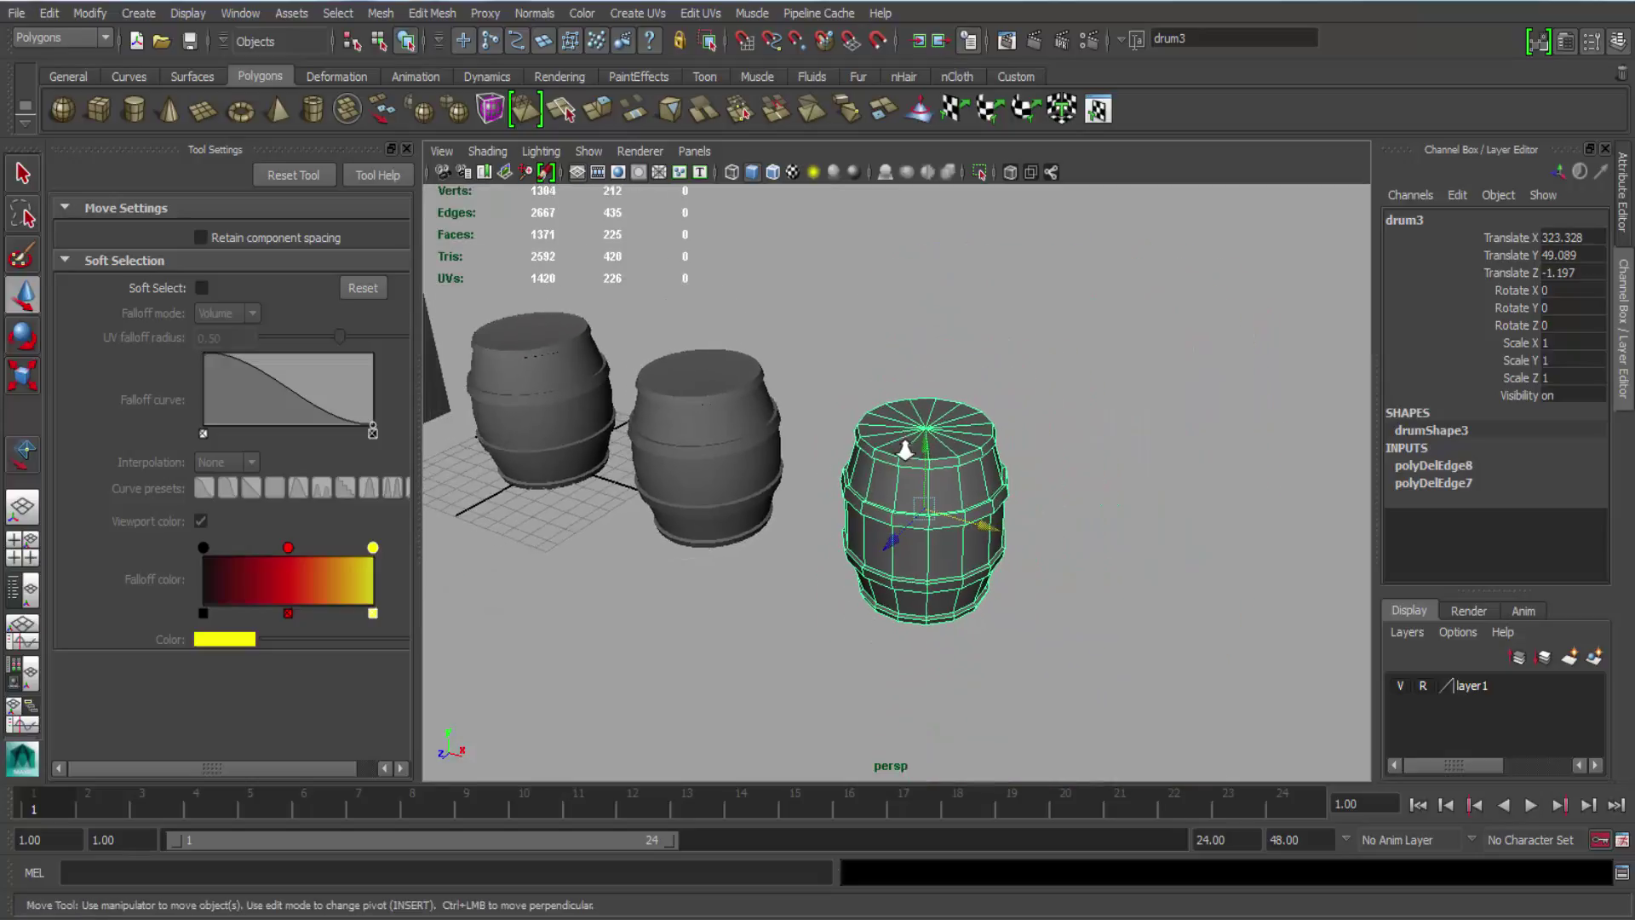
Compare the three drum versions side by side at near and far viewing distances.
left_click_drag(924, 558, 985, 551, "alt")
scroll(959, 566, "up", 4)
scroll(938, 463, "down", 2)
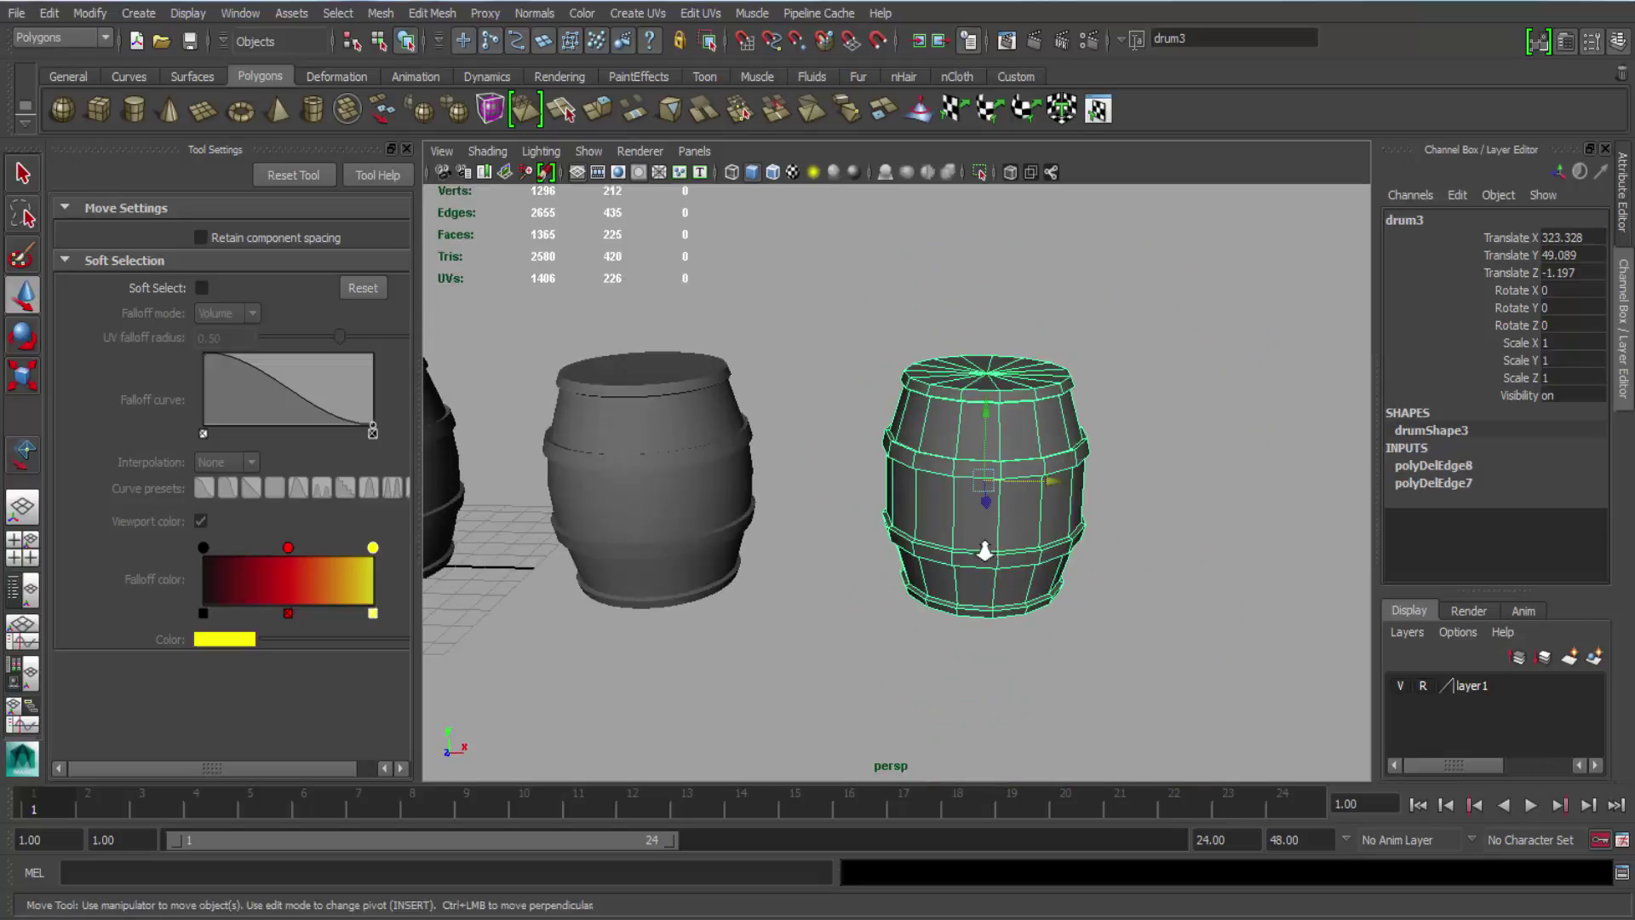
scroll(984, 552, "down", 2)
right_click_drag(1044, 679, 890, 302, "alt")
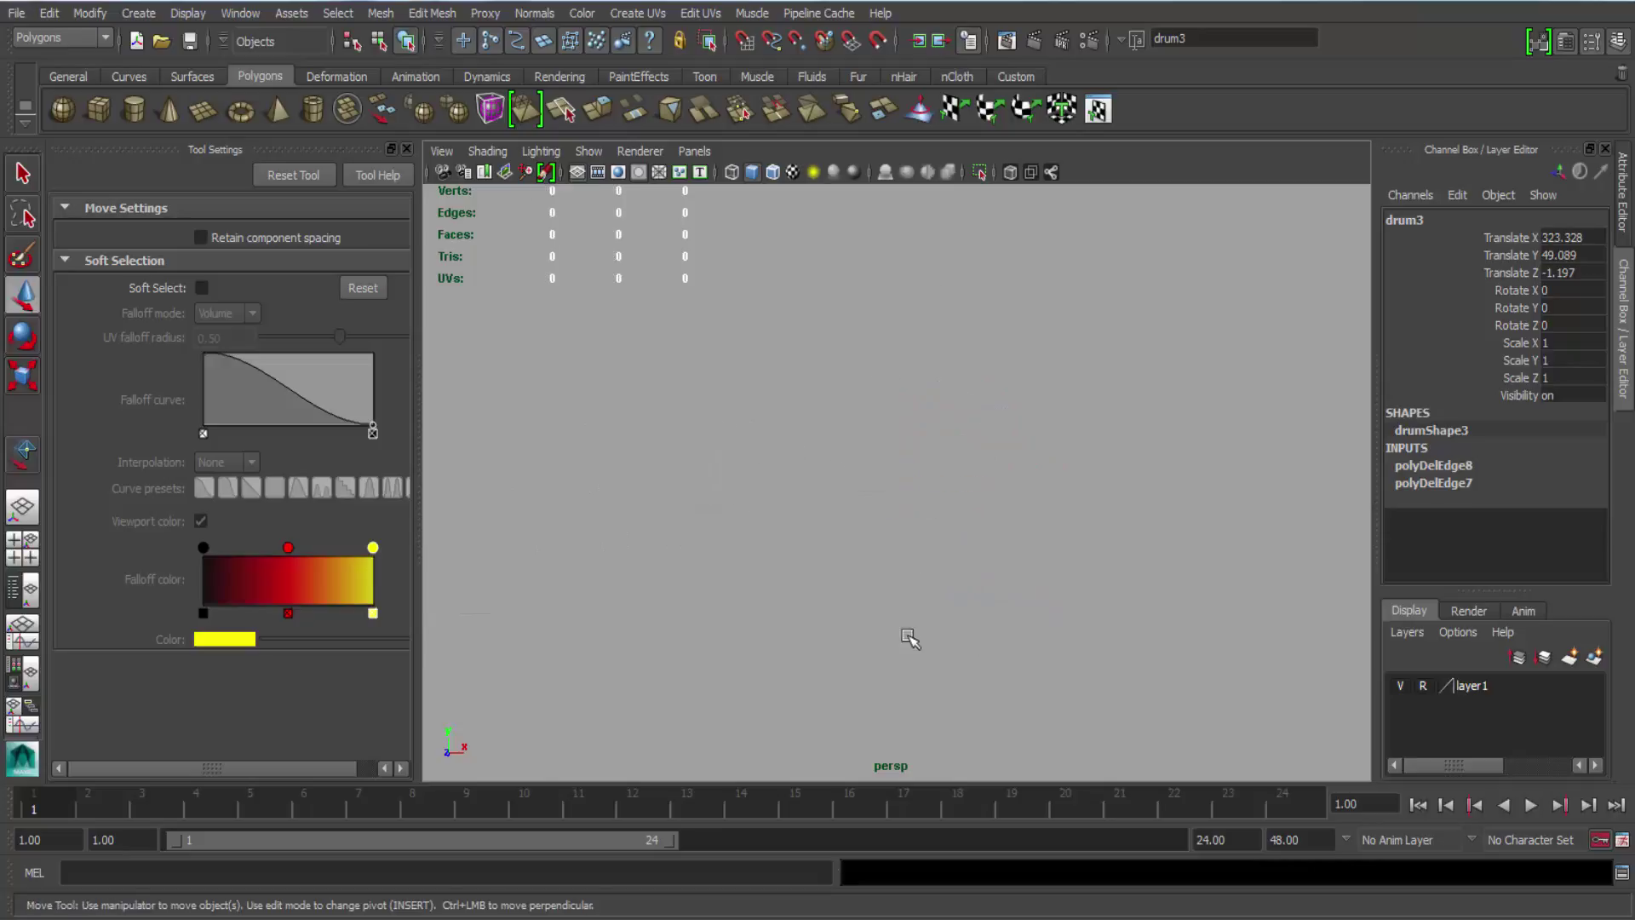
right_click_drag(909, 639, 1019, 602, "alt")
left_click_drag(1019, 602, 976, 489, "alt")
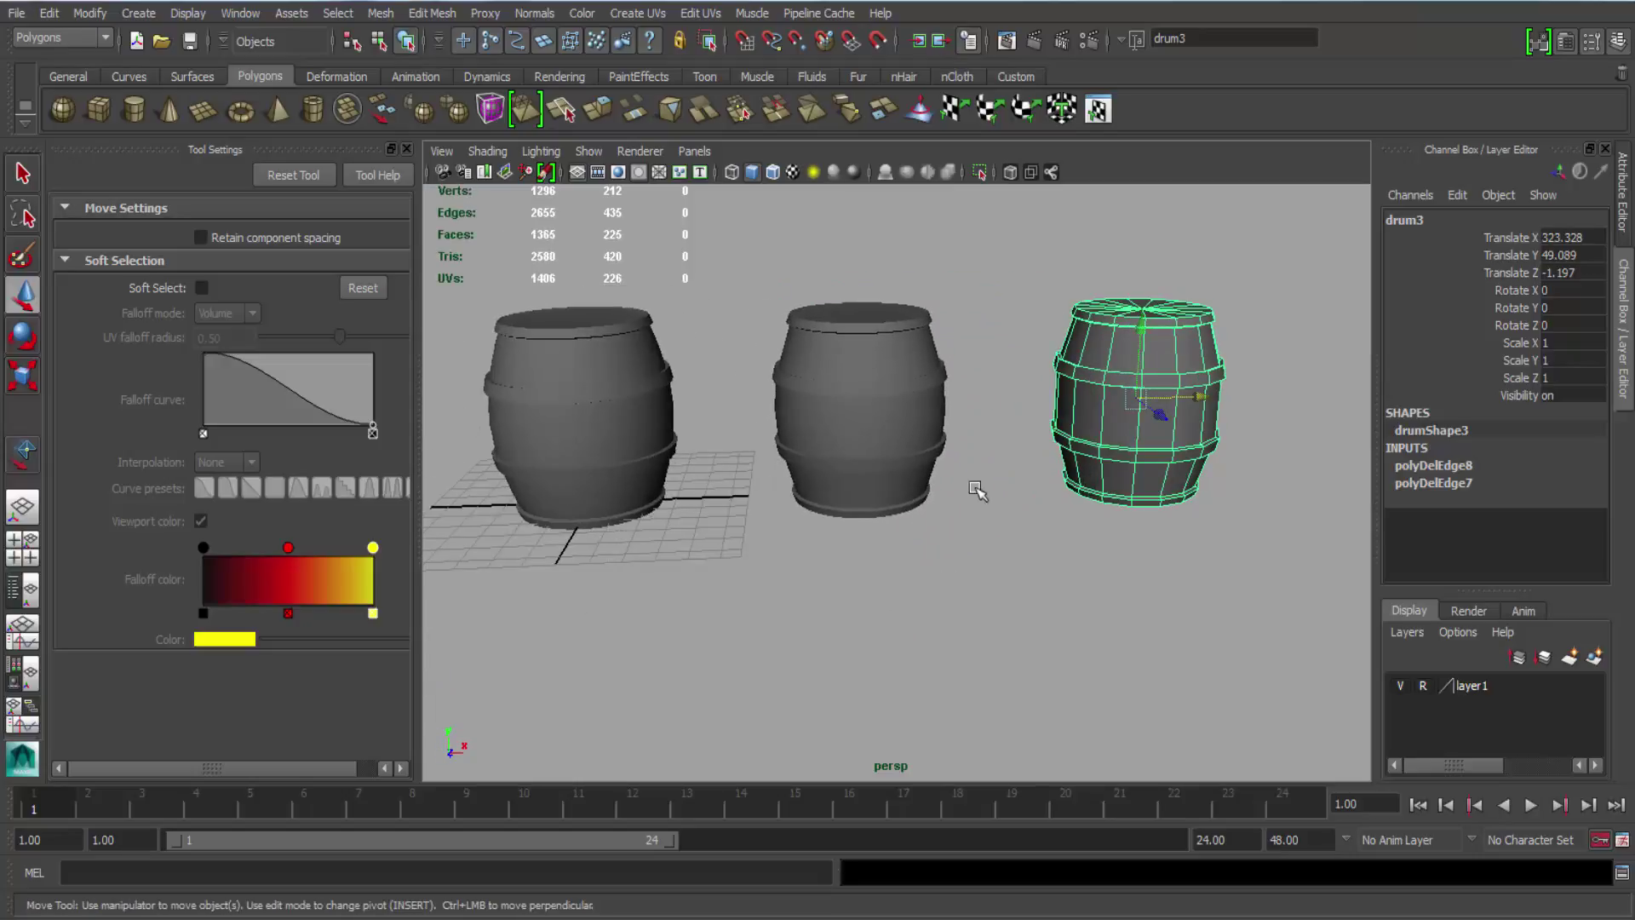
middle_click_drag(945, 469, 1011, 587, "alt")
right_click_drag(1010, 588, 984, 612, "alt")
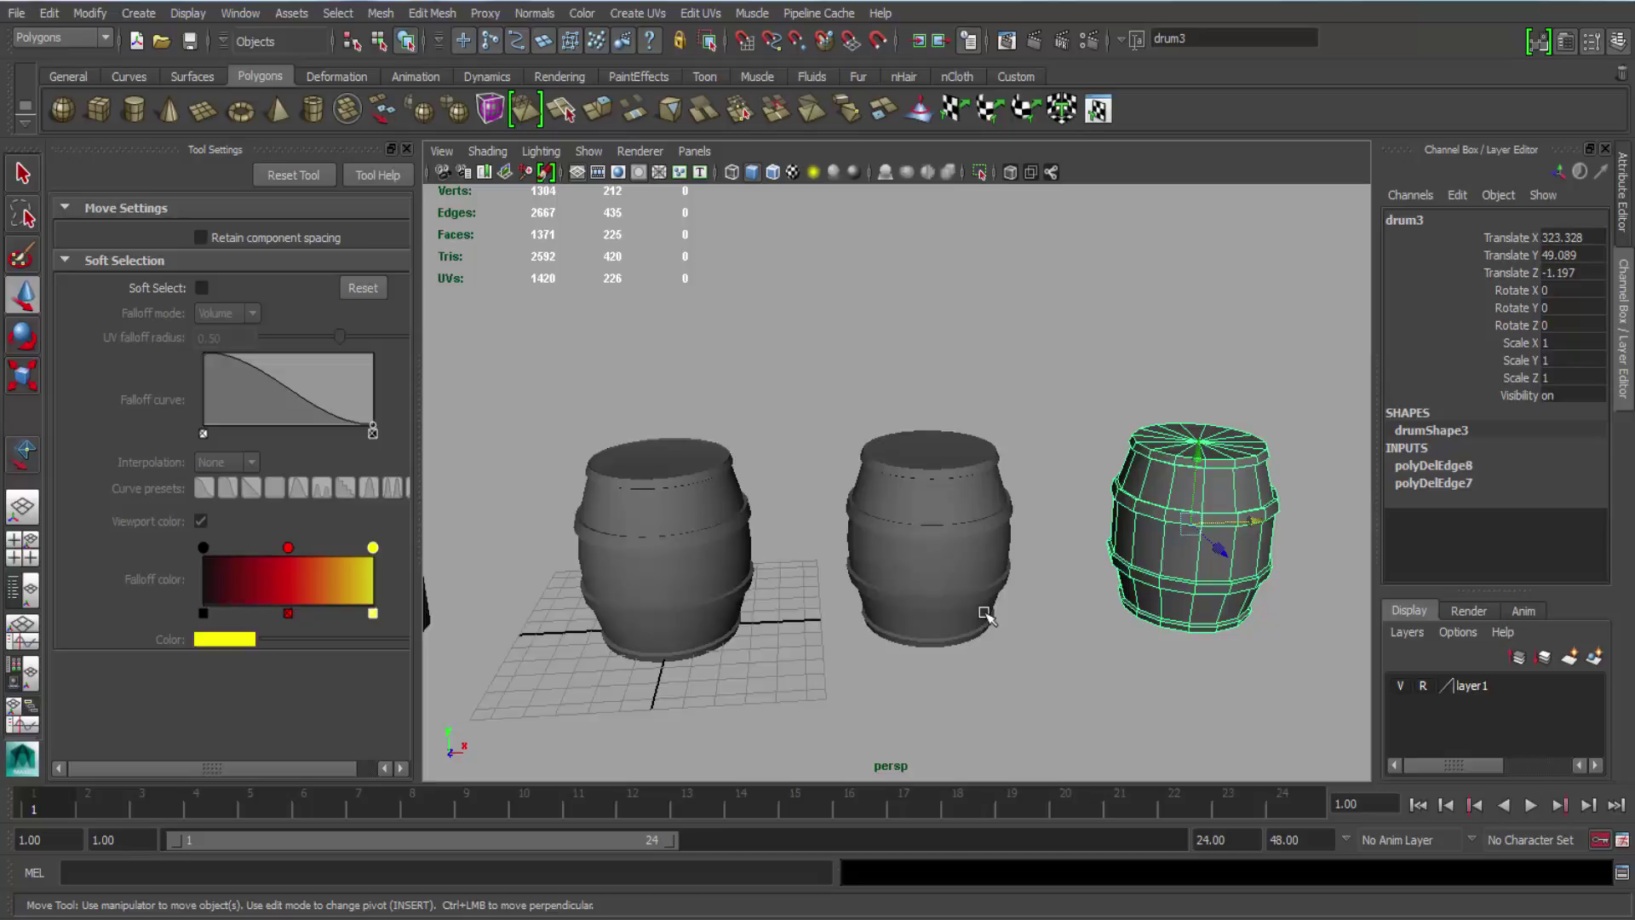
left_click_drag(993, 614, 965, 660, "alt")
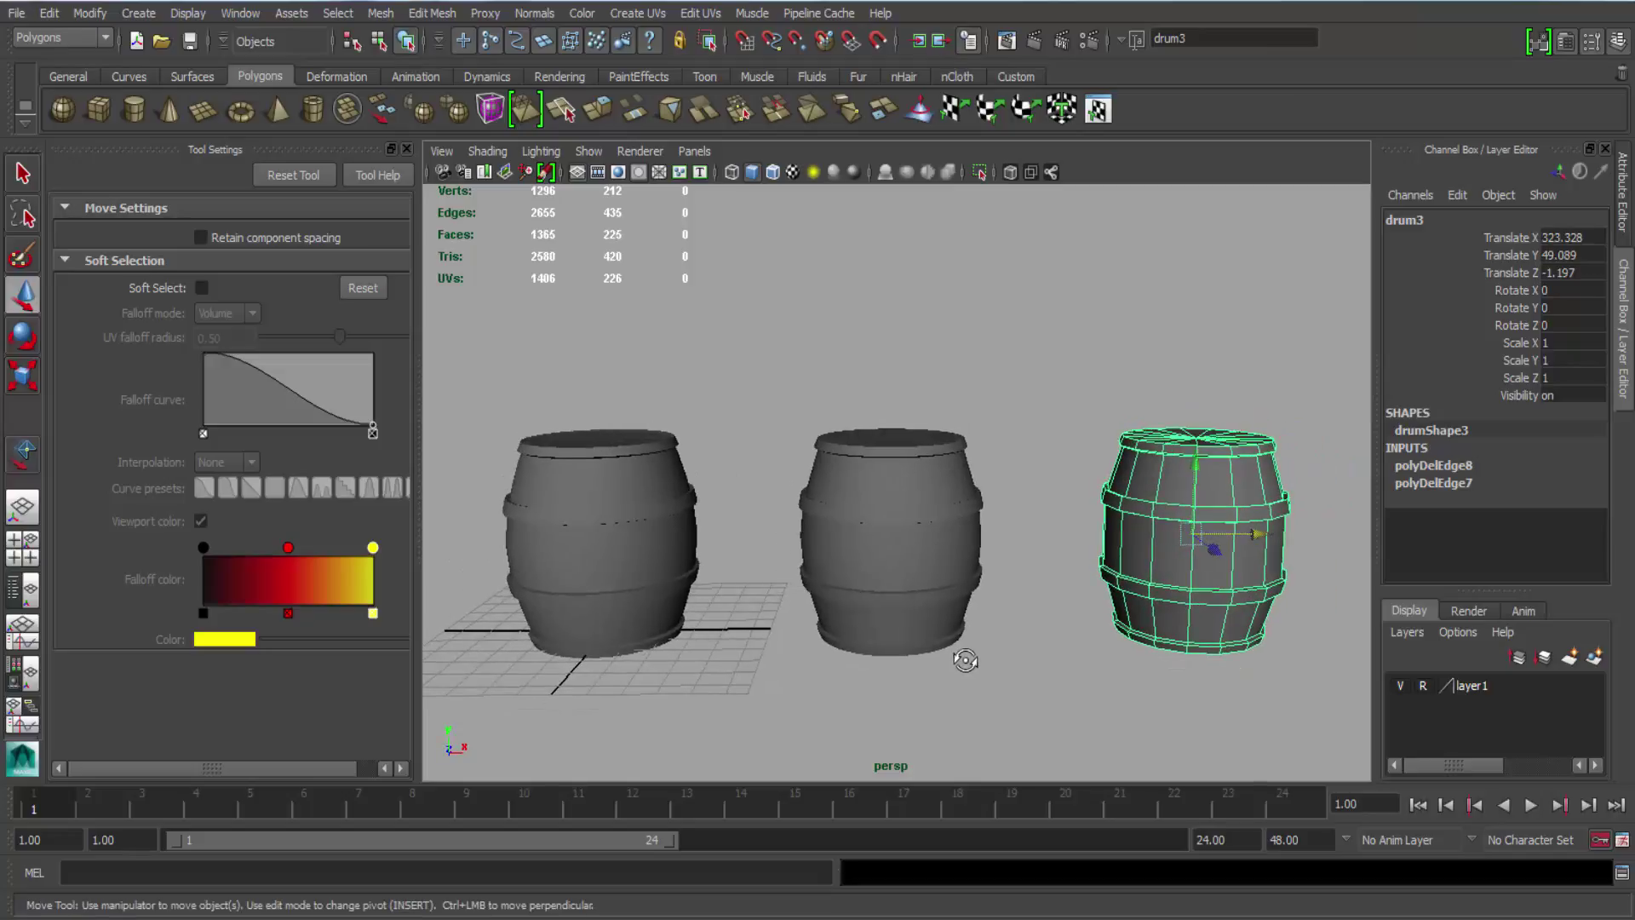